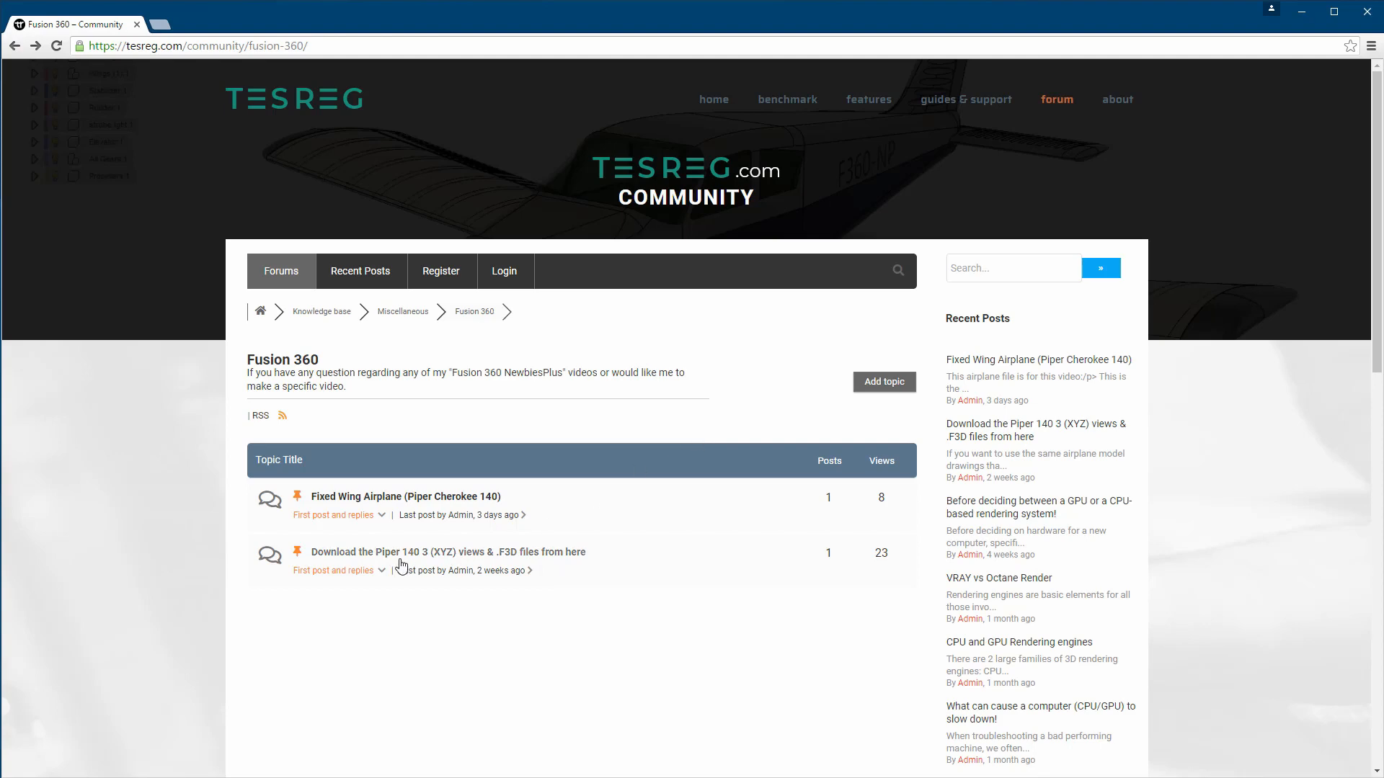
Review the forum topic offering the Piper 140 three-view drawings and step-by-step .F3D files, and switch to Fusion 360
left_click(547, 561)
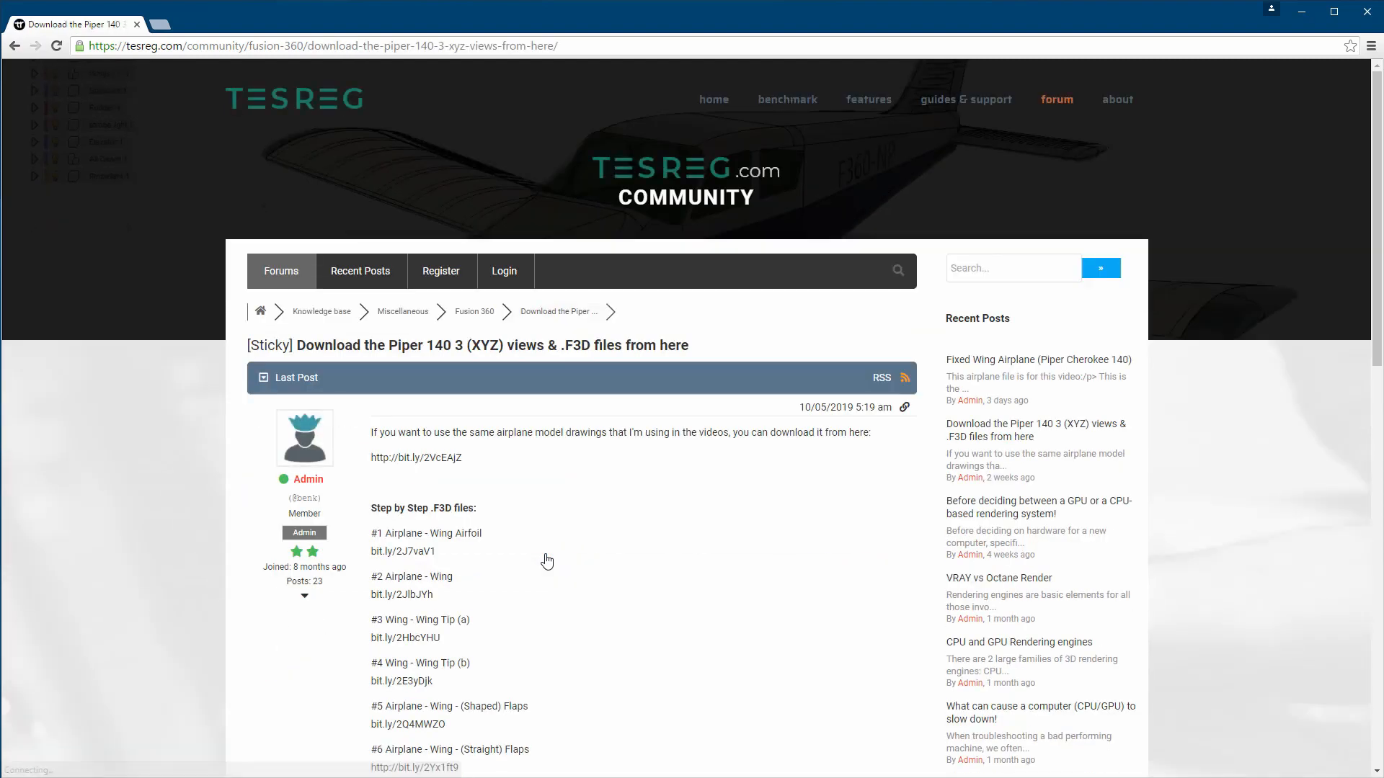
scroll(622, 385, "down", 4)
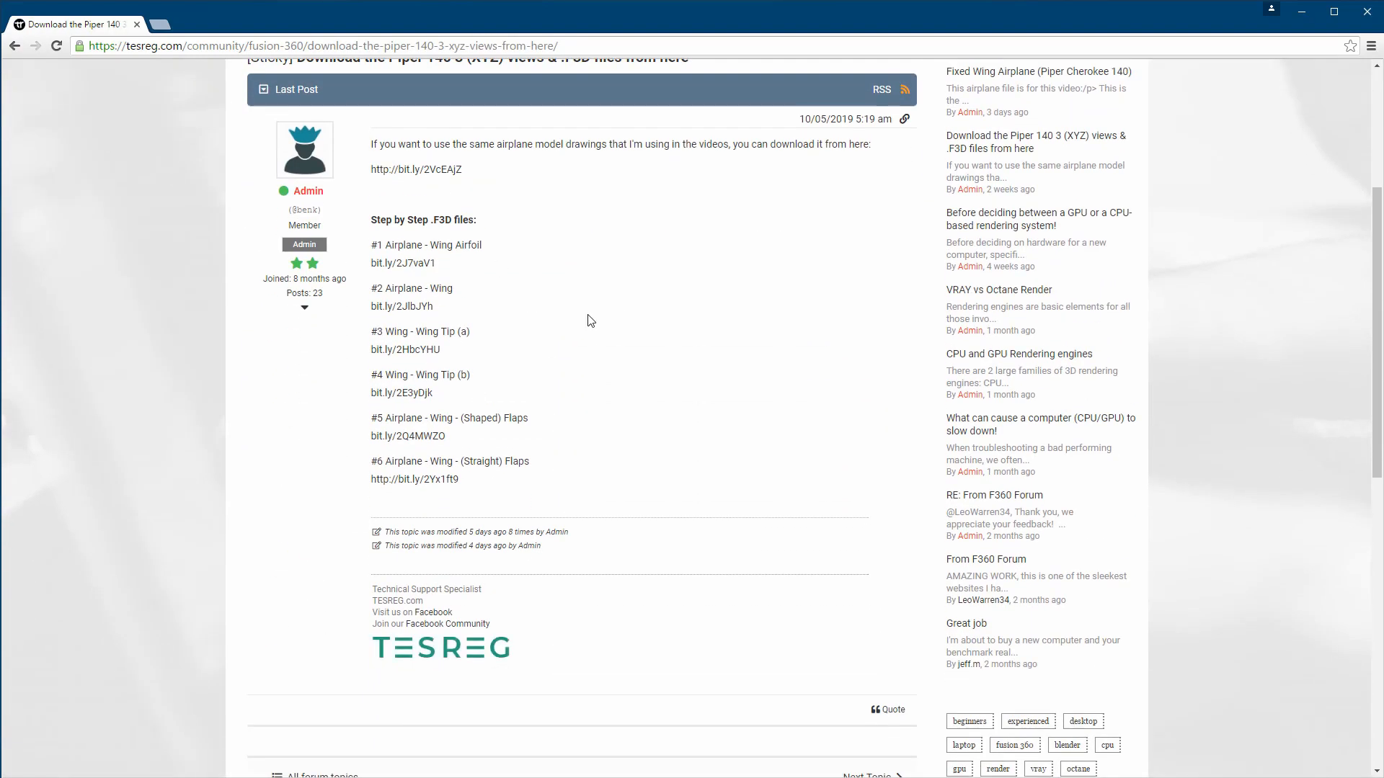
key("alt+Left")
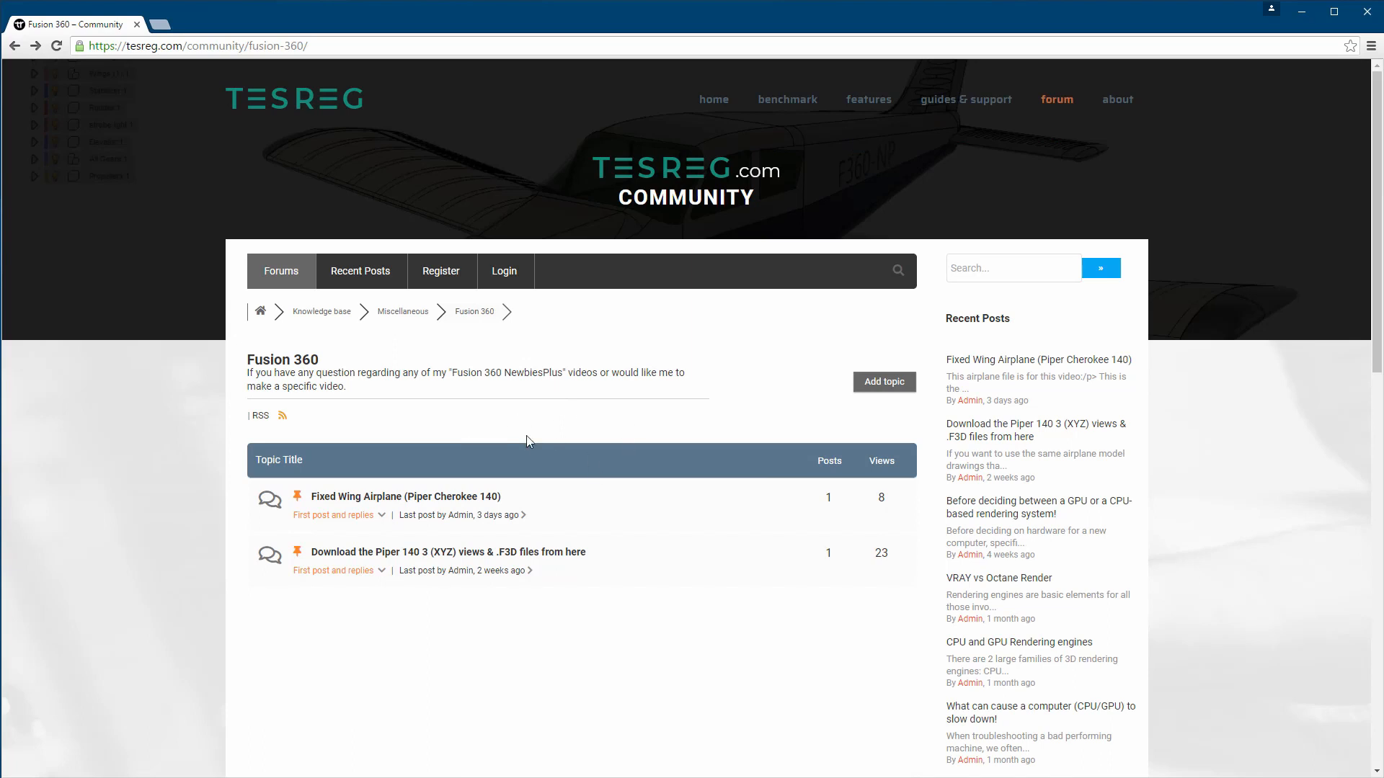
left_click(1302, 15)
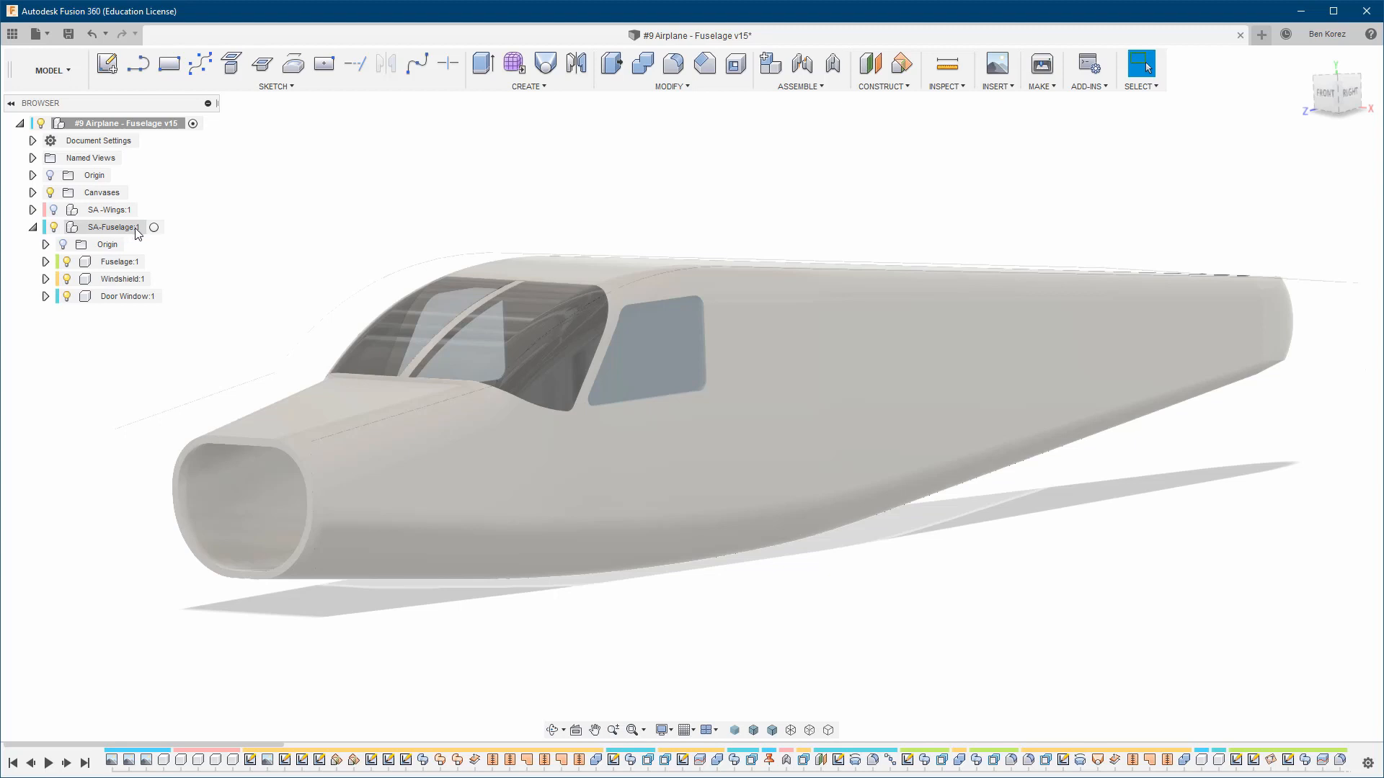
Activate the SA-Fuselage:1 subassembly and check how the fuselage meets the wings by temporarily showing SA-Wings:1
left_click(157, 228)
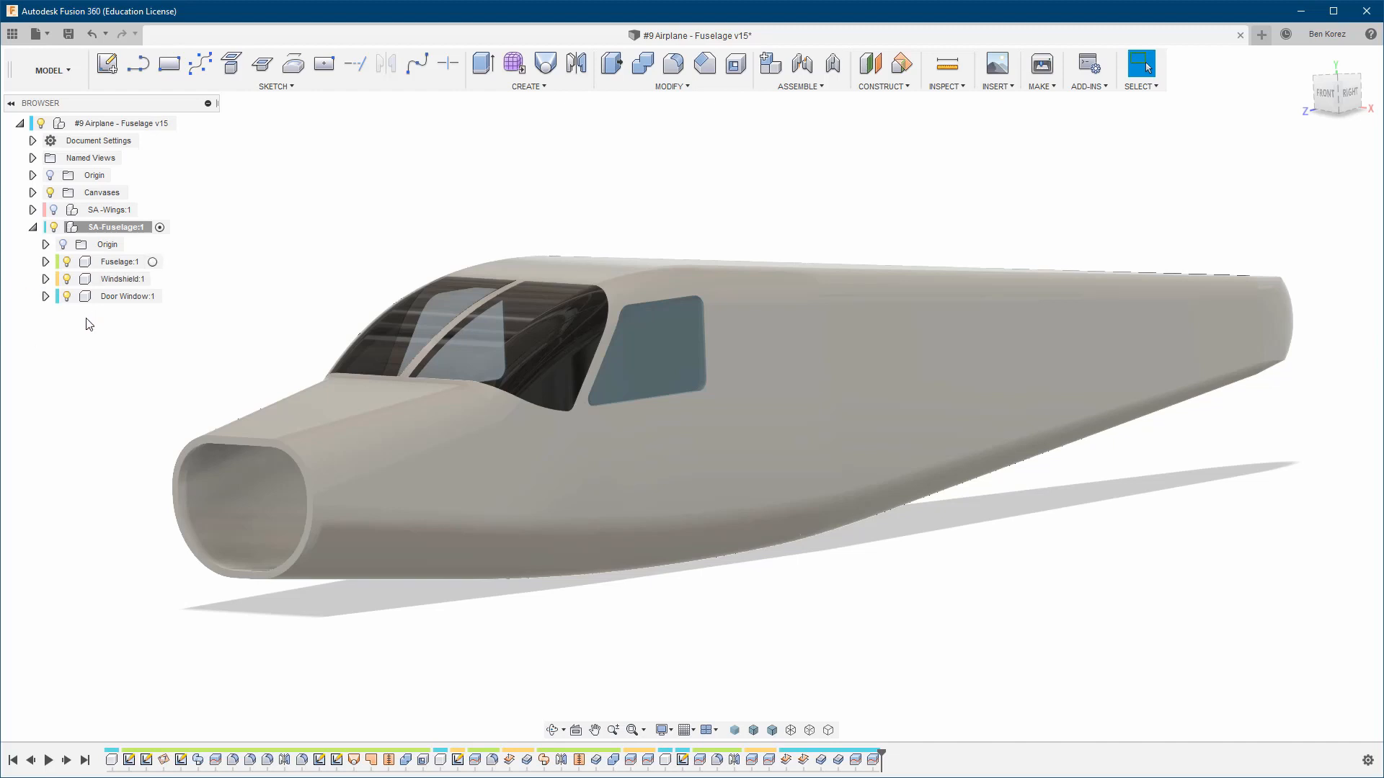
left_click(54, 210)
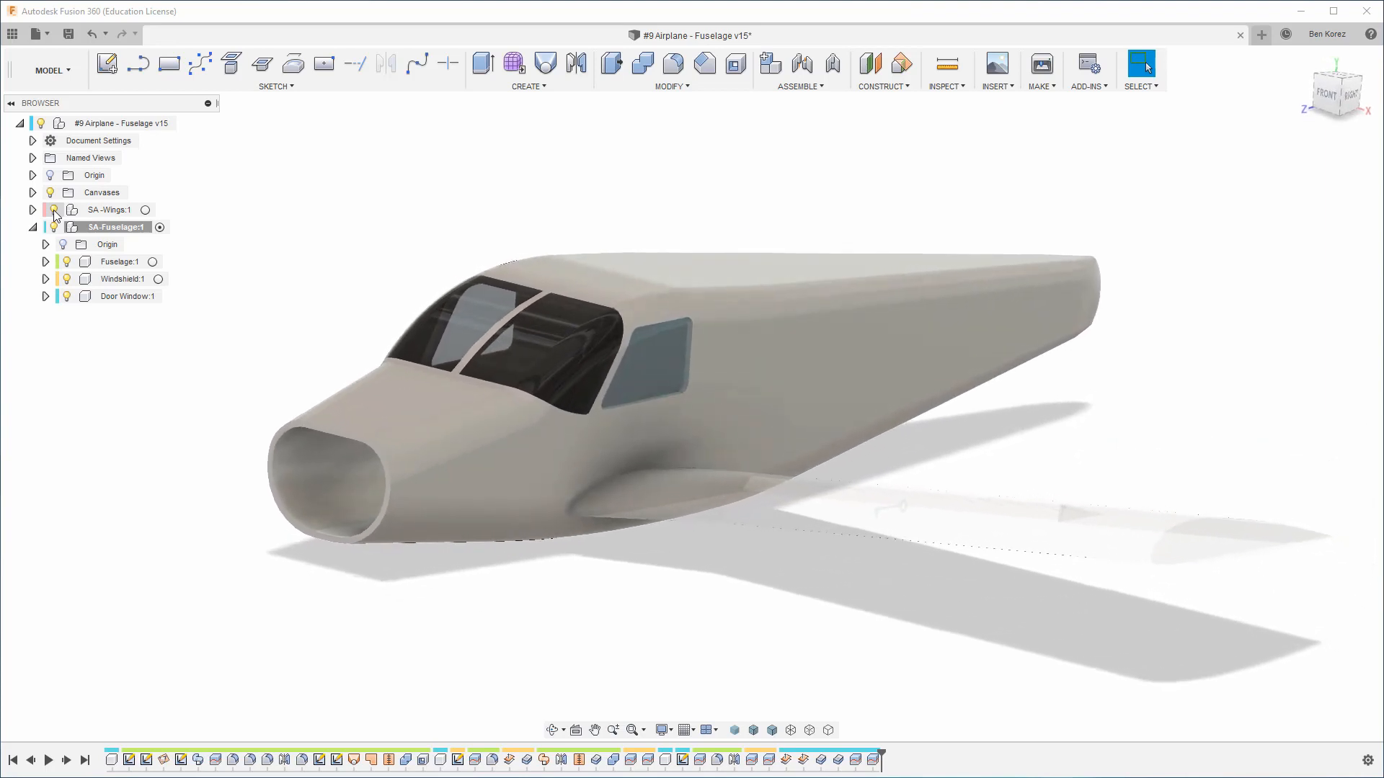
left_click(54, 209)
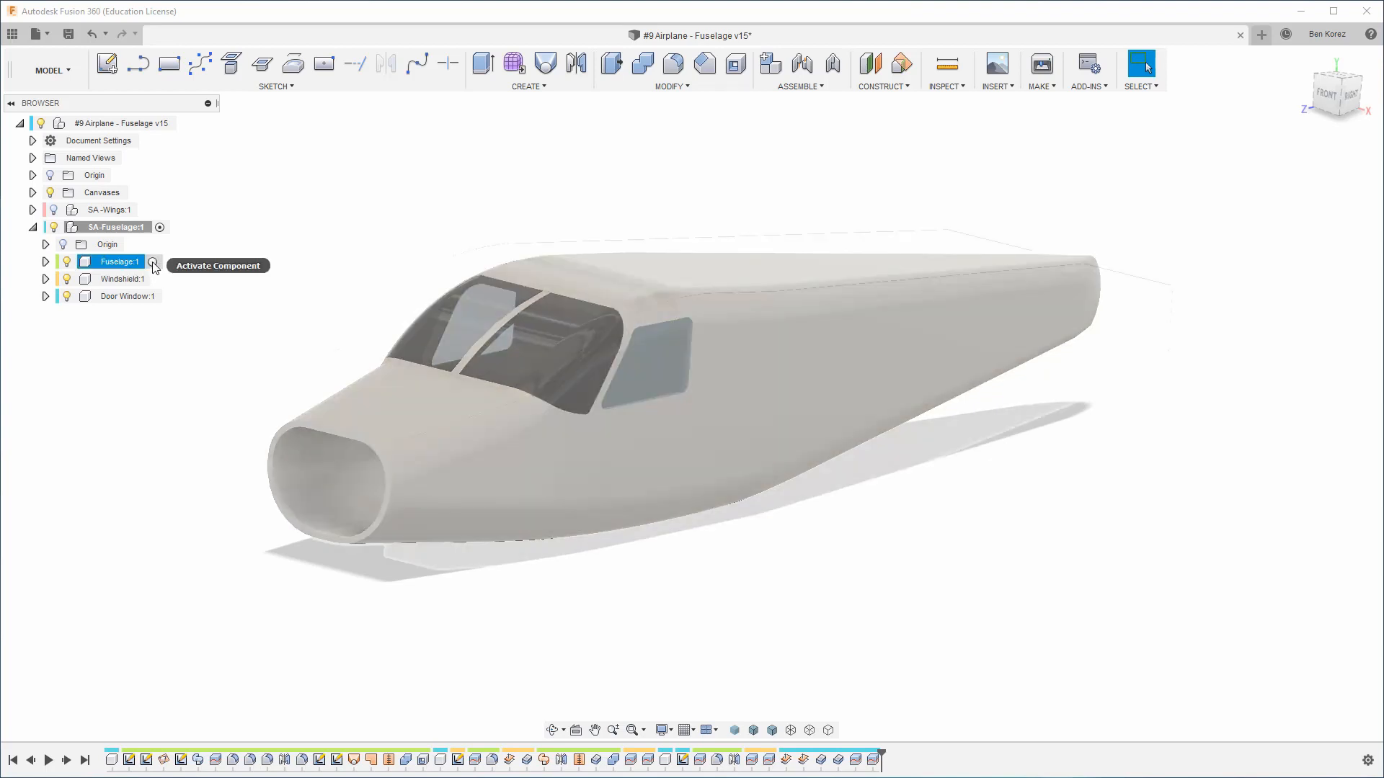
Activate the Fuselage:1 component and roll its timeline back to just after the fourth feature, with its sketches and construction planes listed
left_click(153, 263)
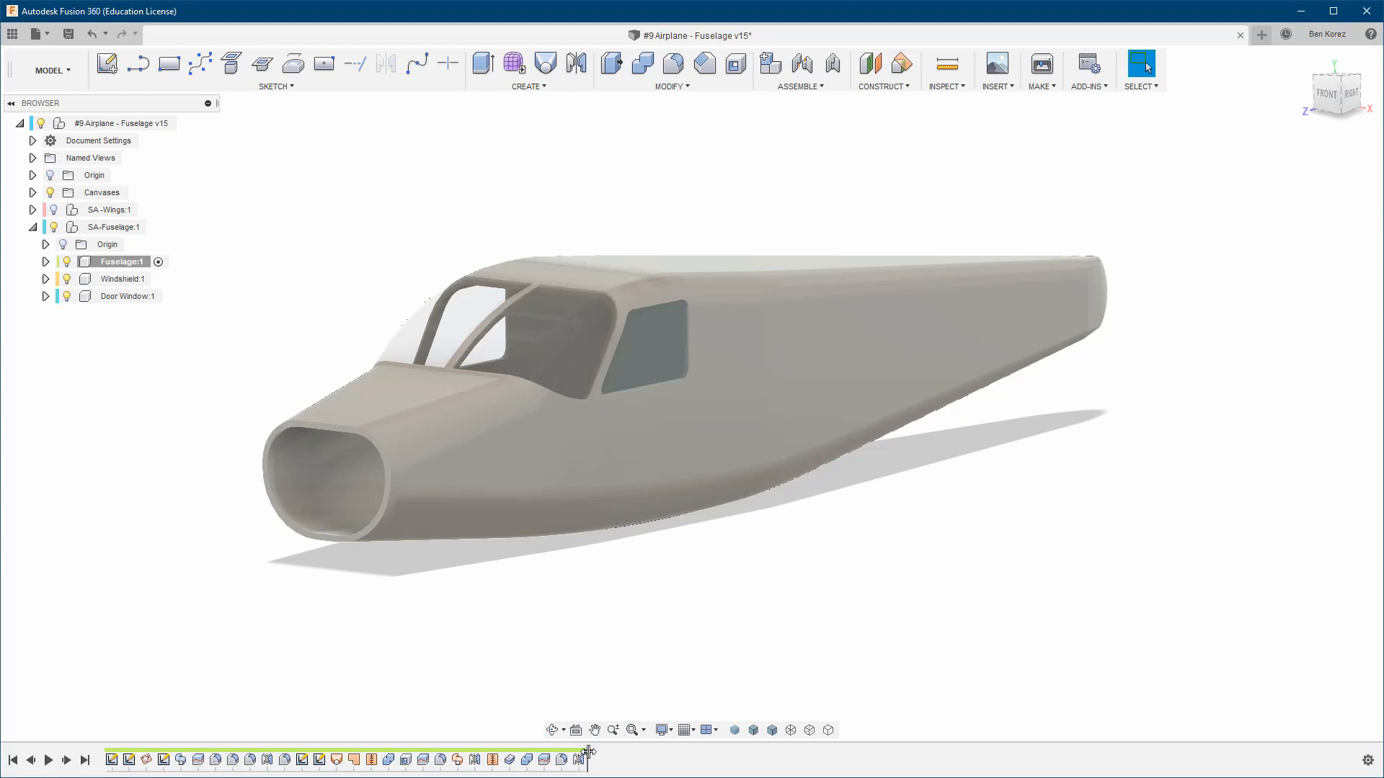
left_click_drag(588, 753, 169, 752)
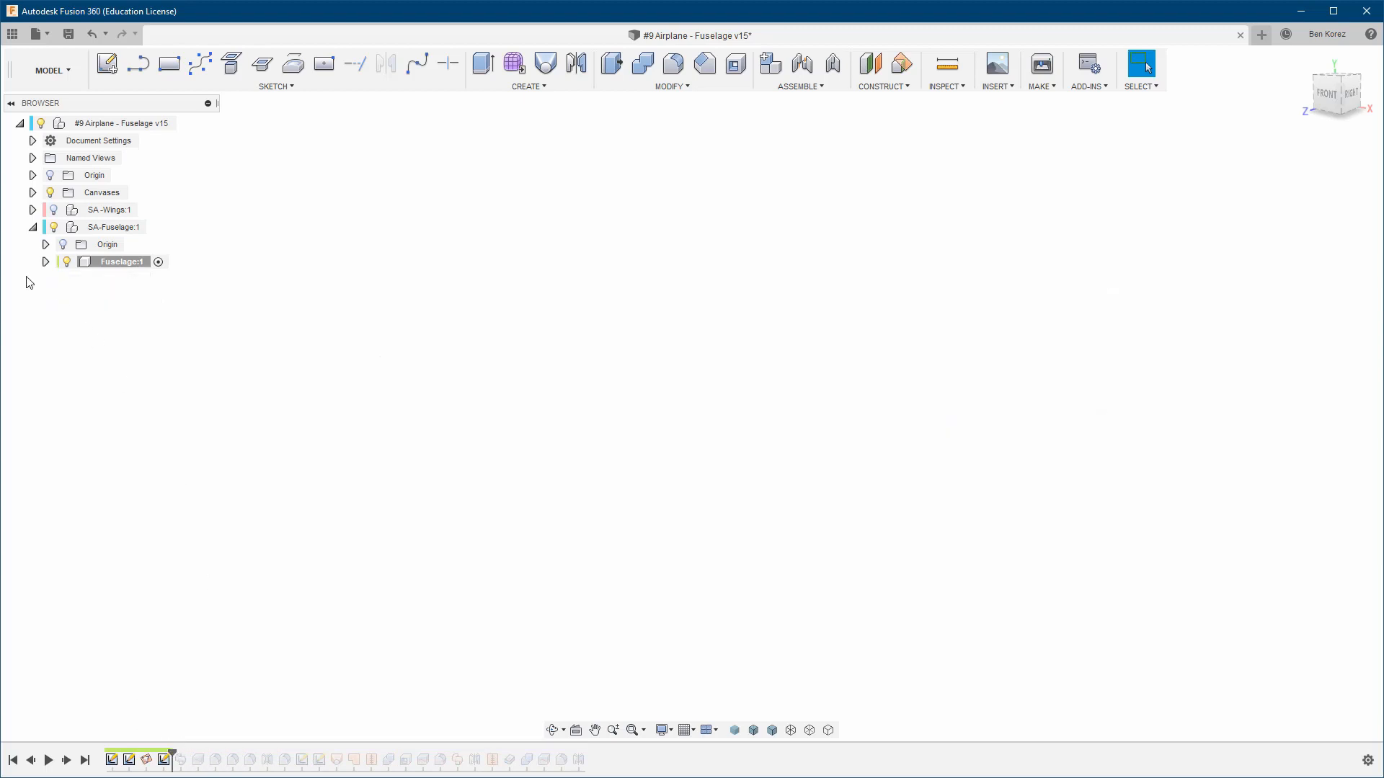
left_click(45, 261)
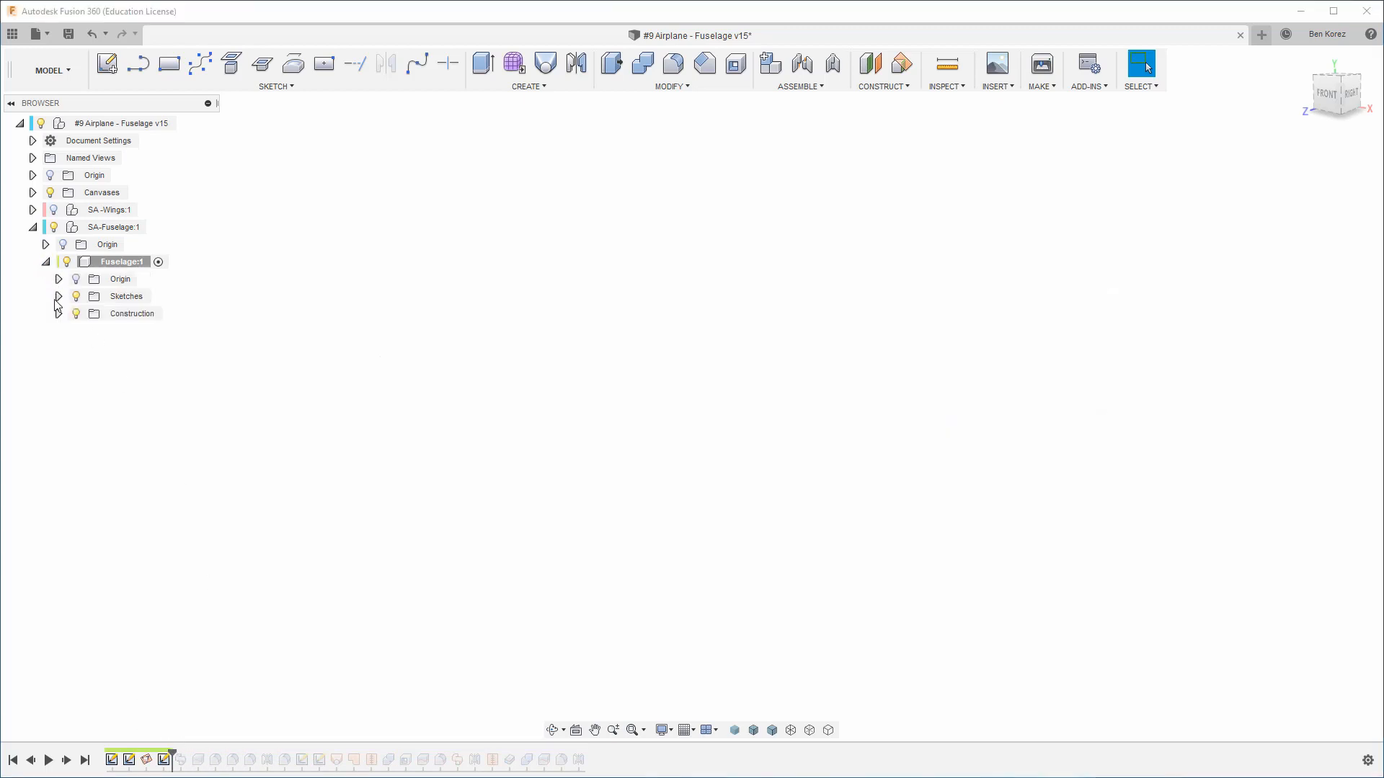
left_click(59, 298)
left_click(59, 366)
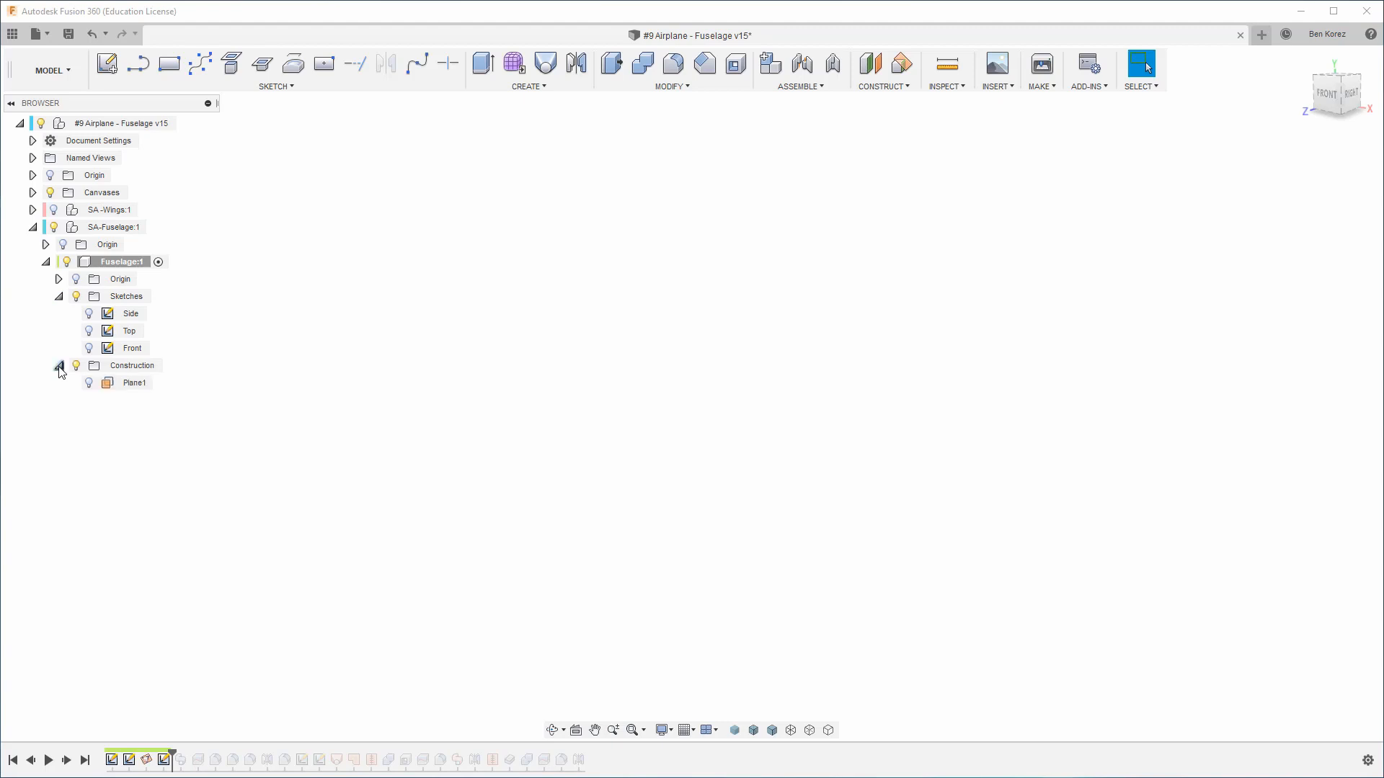
Show the fuselage's Side sketch together with the Side reference canvas, checking their position against the origin
left_click(89, 315)
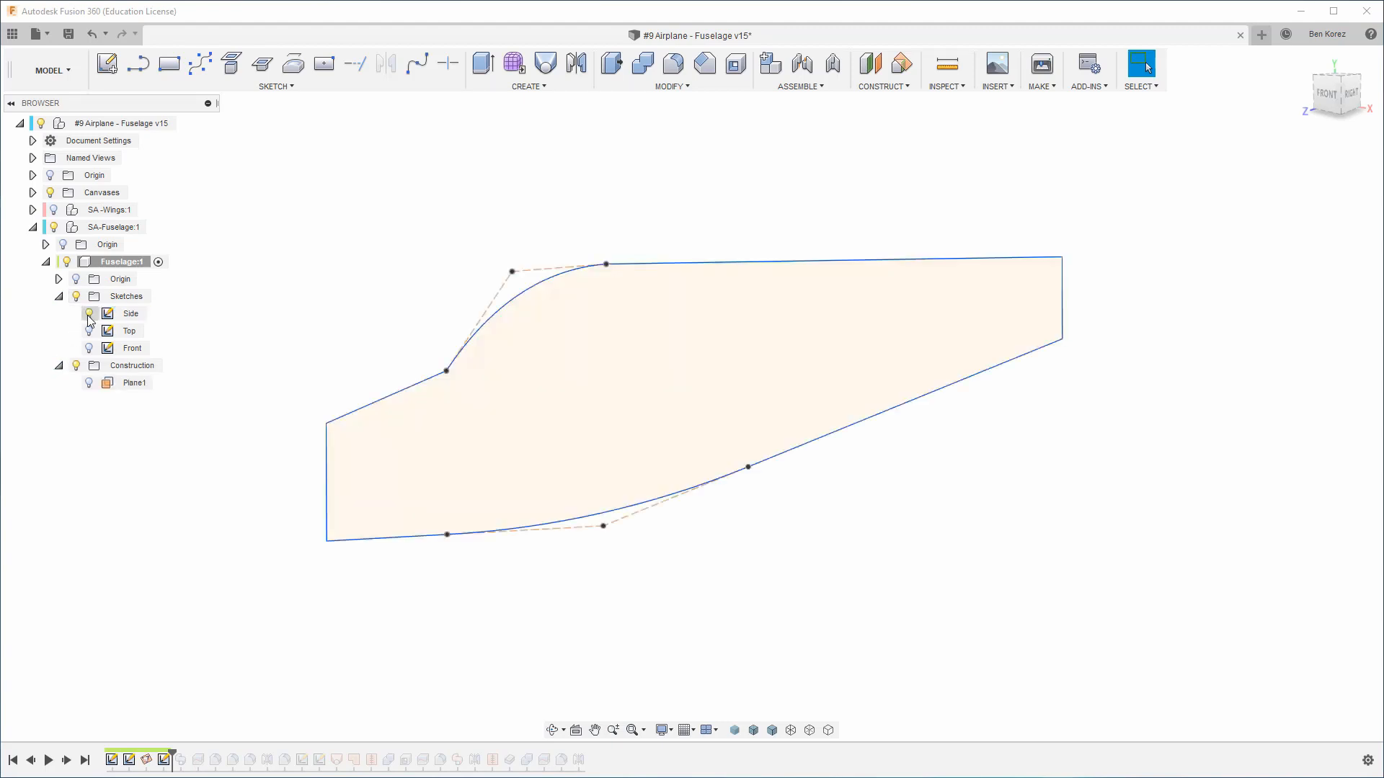
left_click(32, 193)
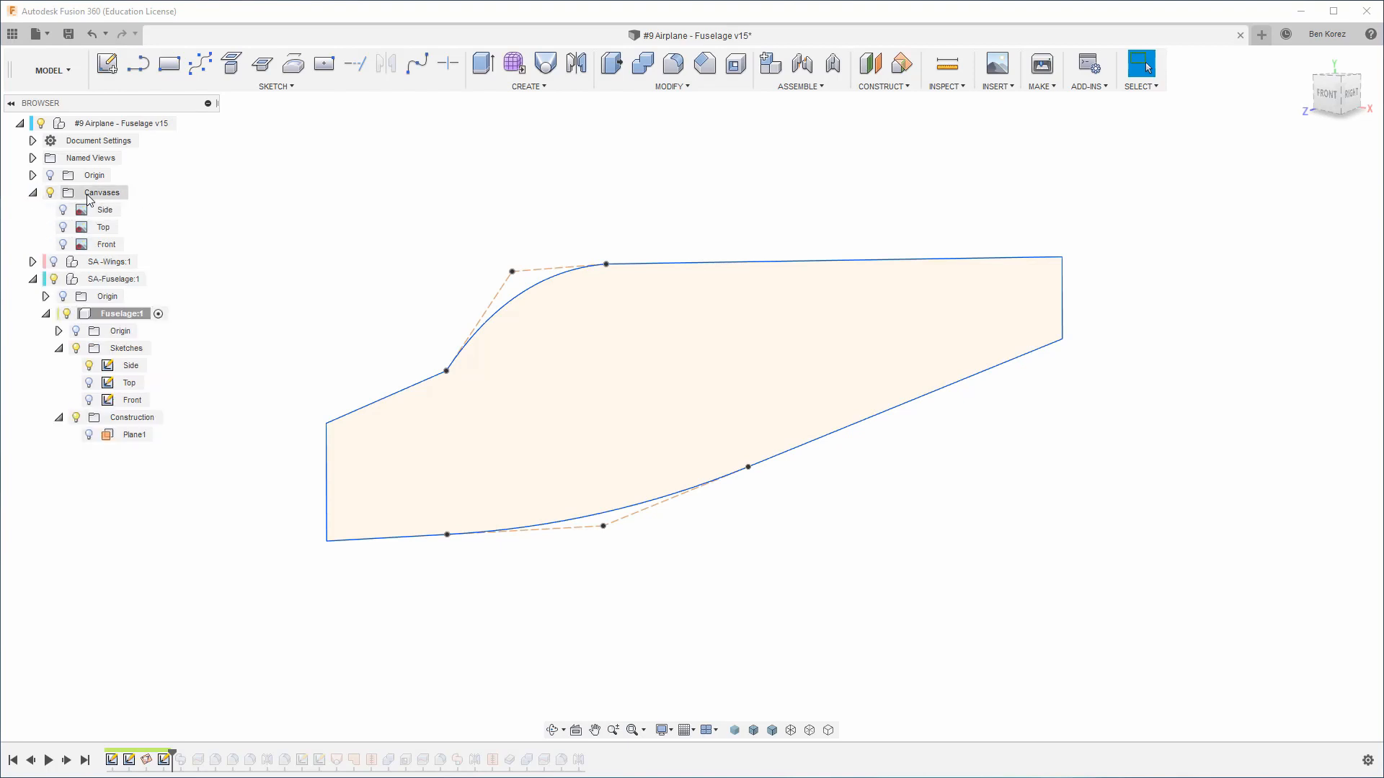
left_click(63, 210)
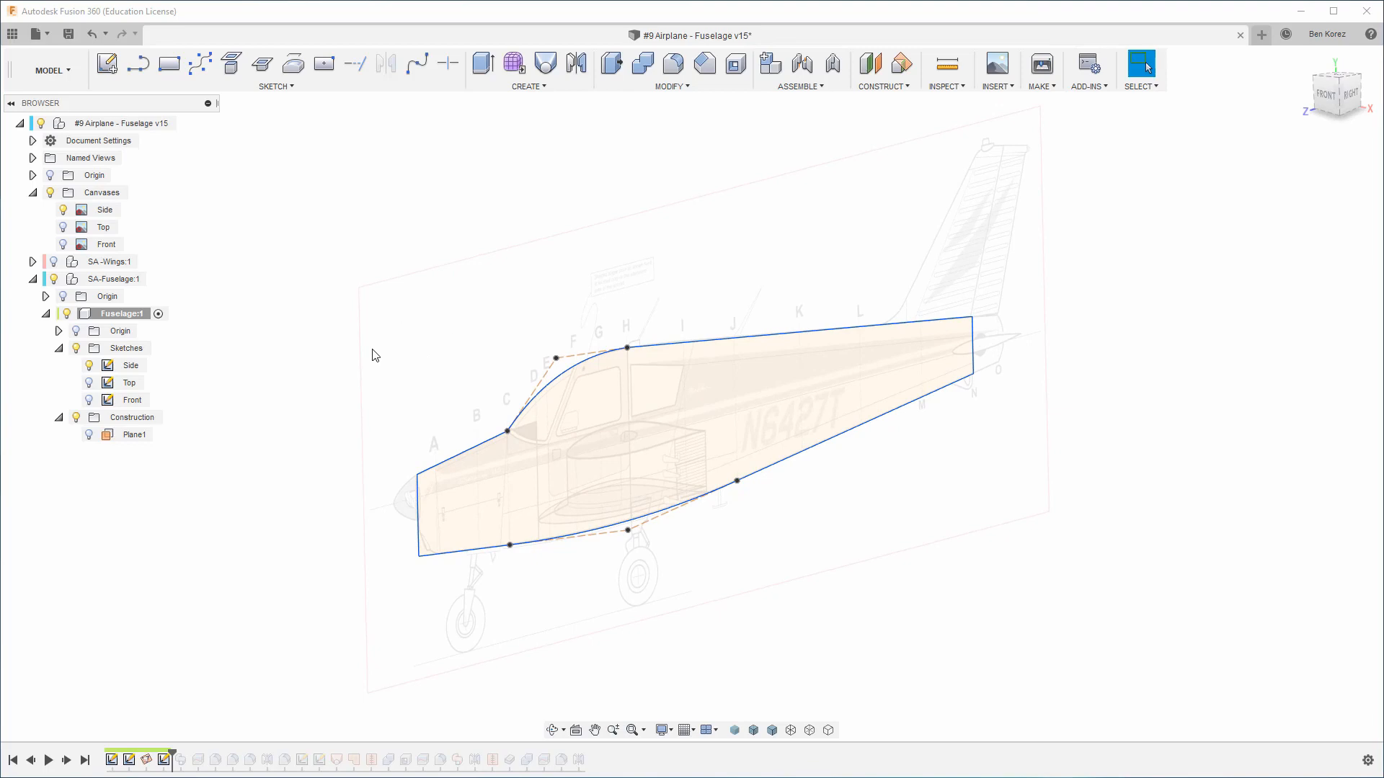
left_click(51, 176)
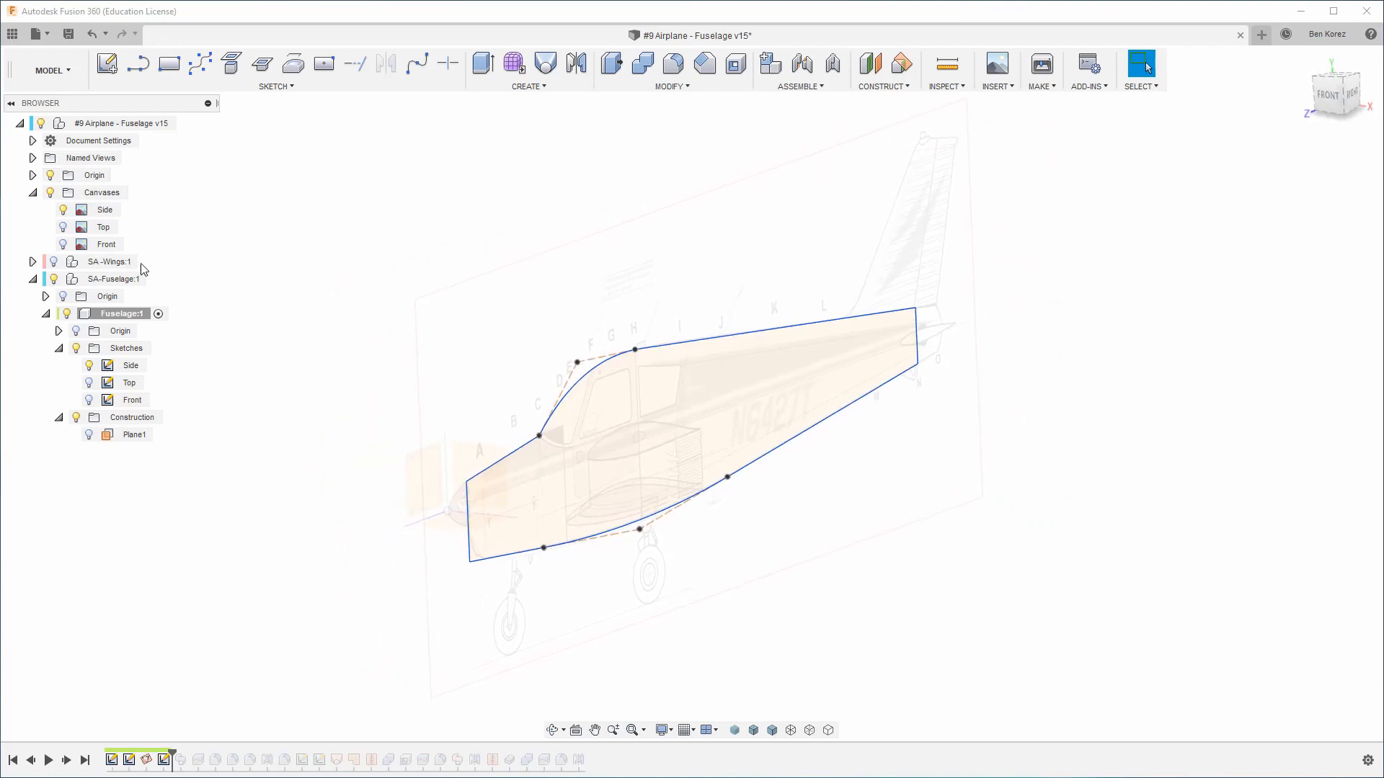
left_click(51, 176)
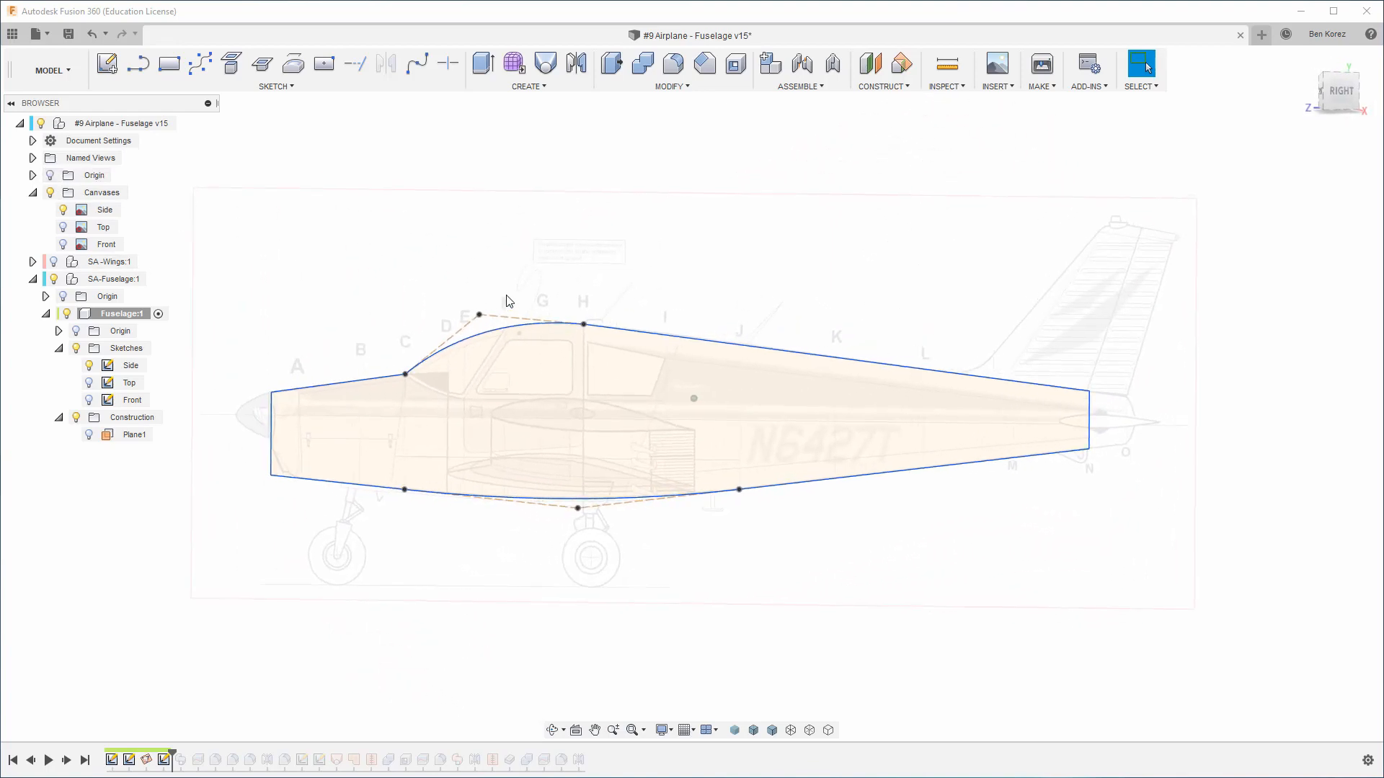
Open the Side sketch for editing and examine how its upper nose line follows the canvas from the spinner to the windshield base
double_click(130, 366)
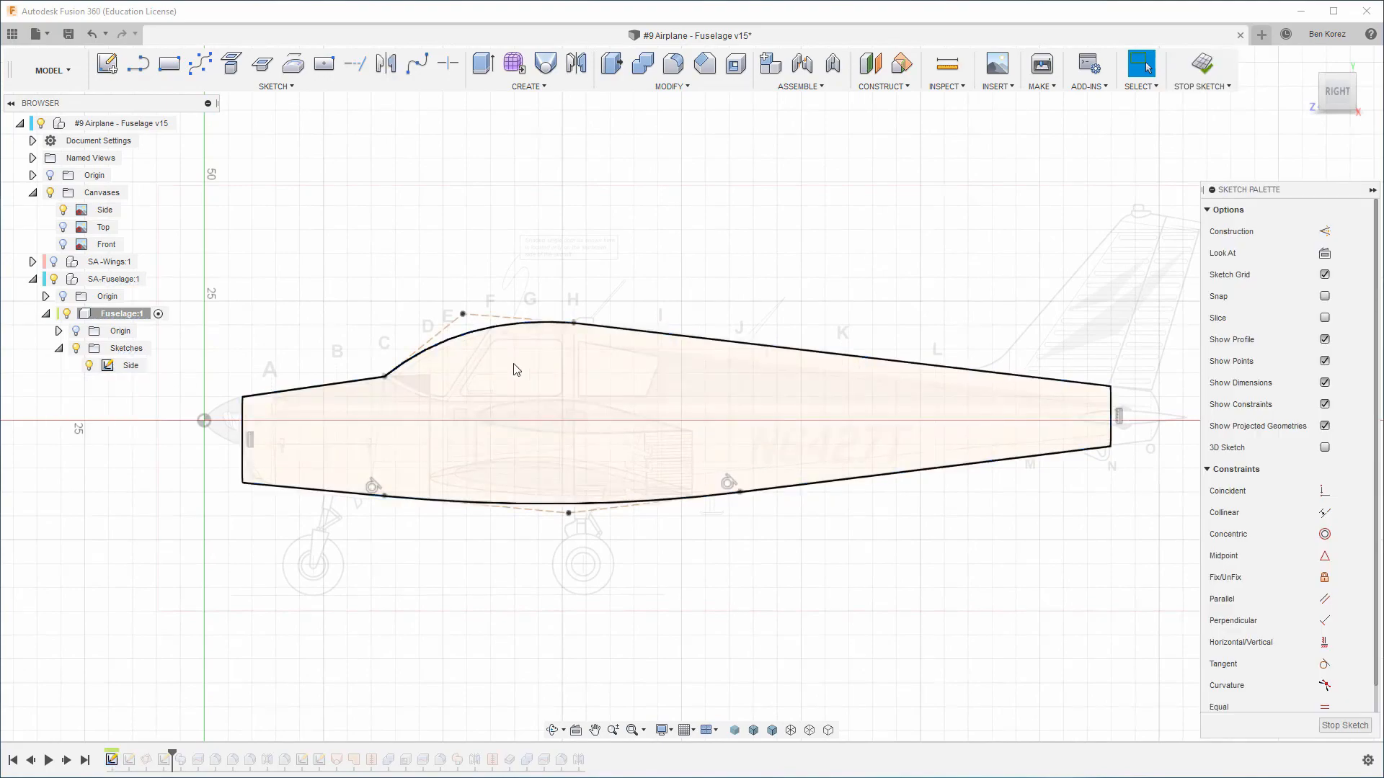
scroll(374, 413, "down", 2)
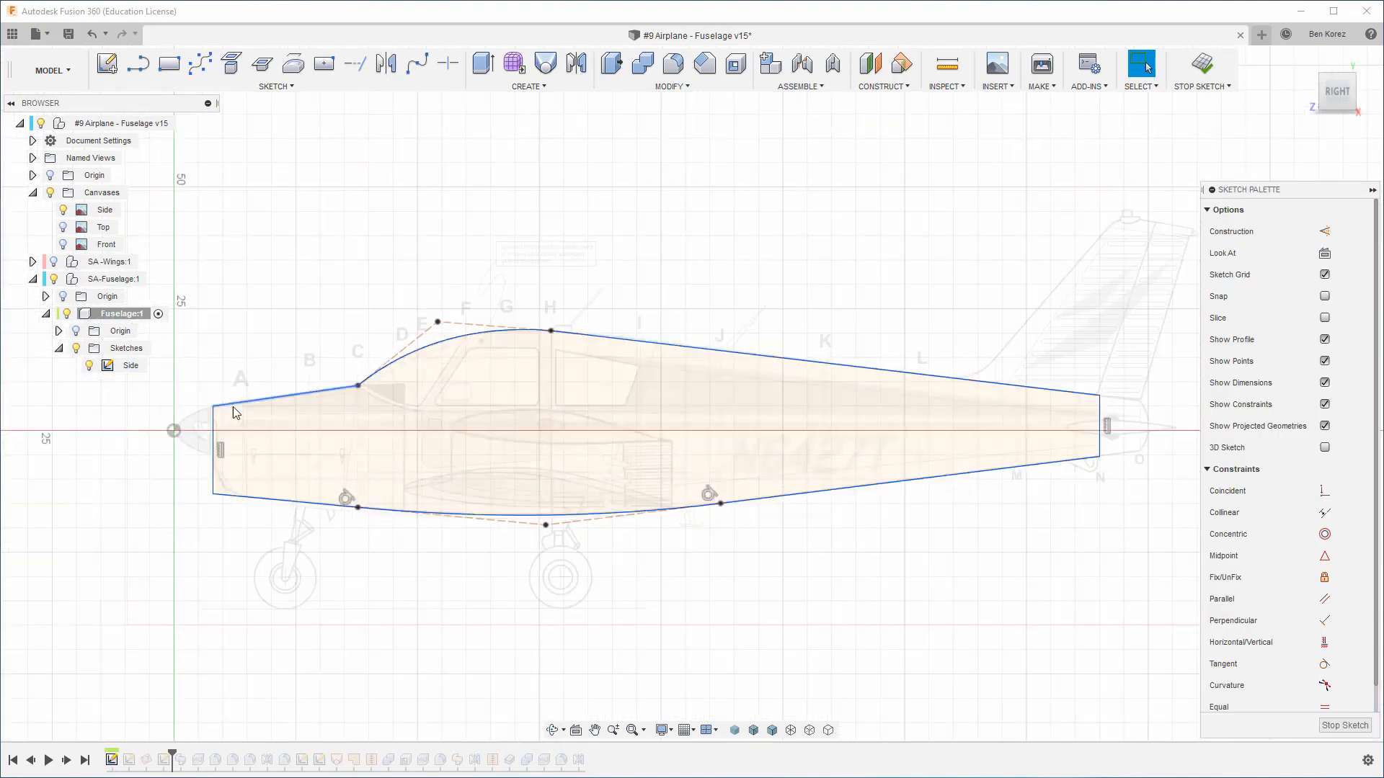
scroll(230, 414, "up", 1)
scroll(223, 410, "up", 8)
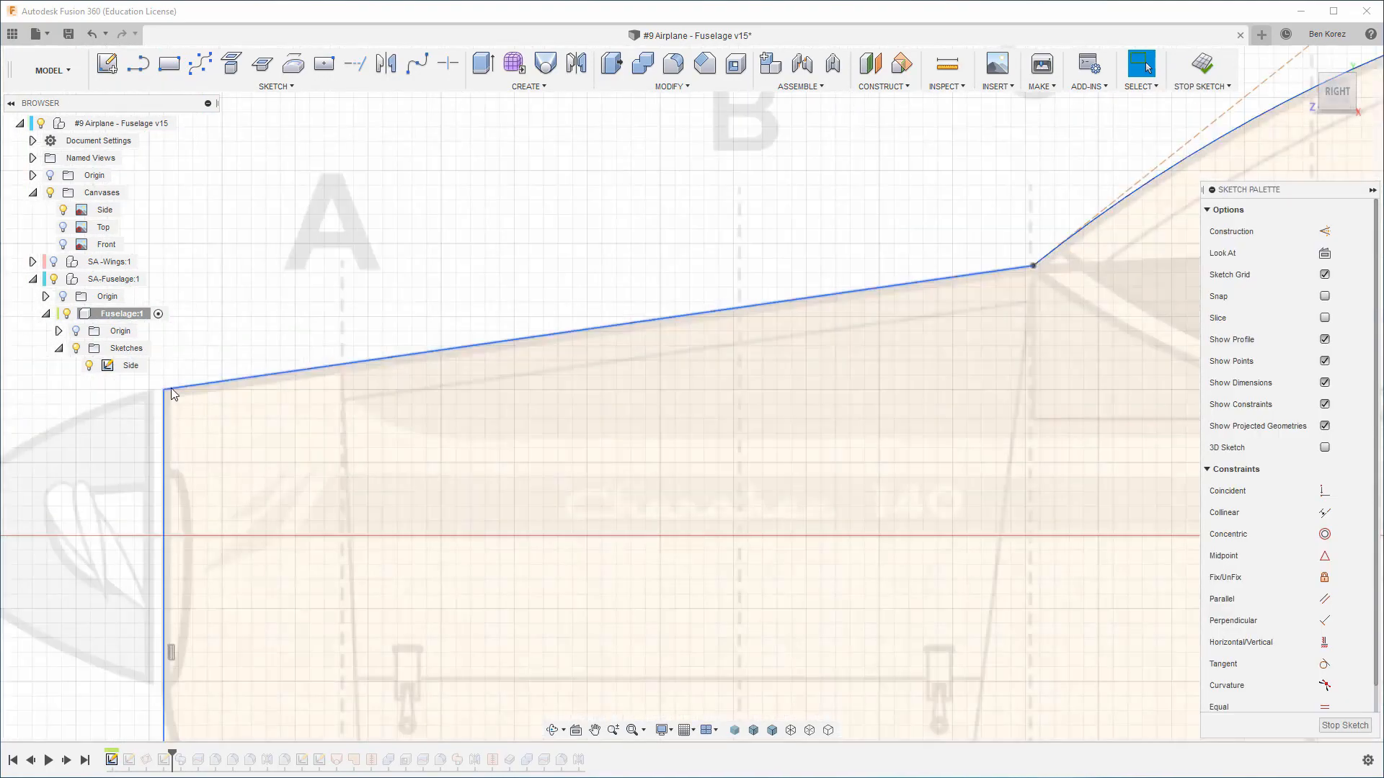
double_click(1035, 268)
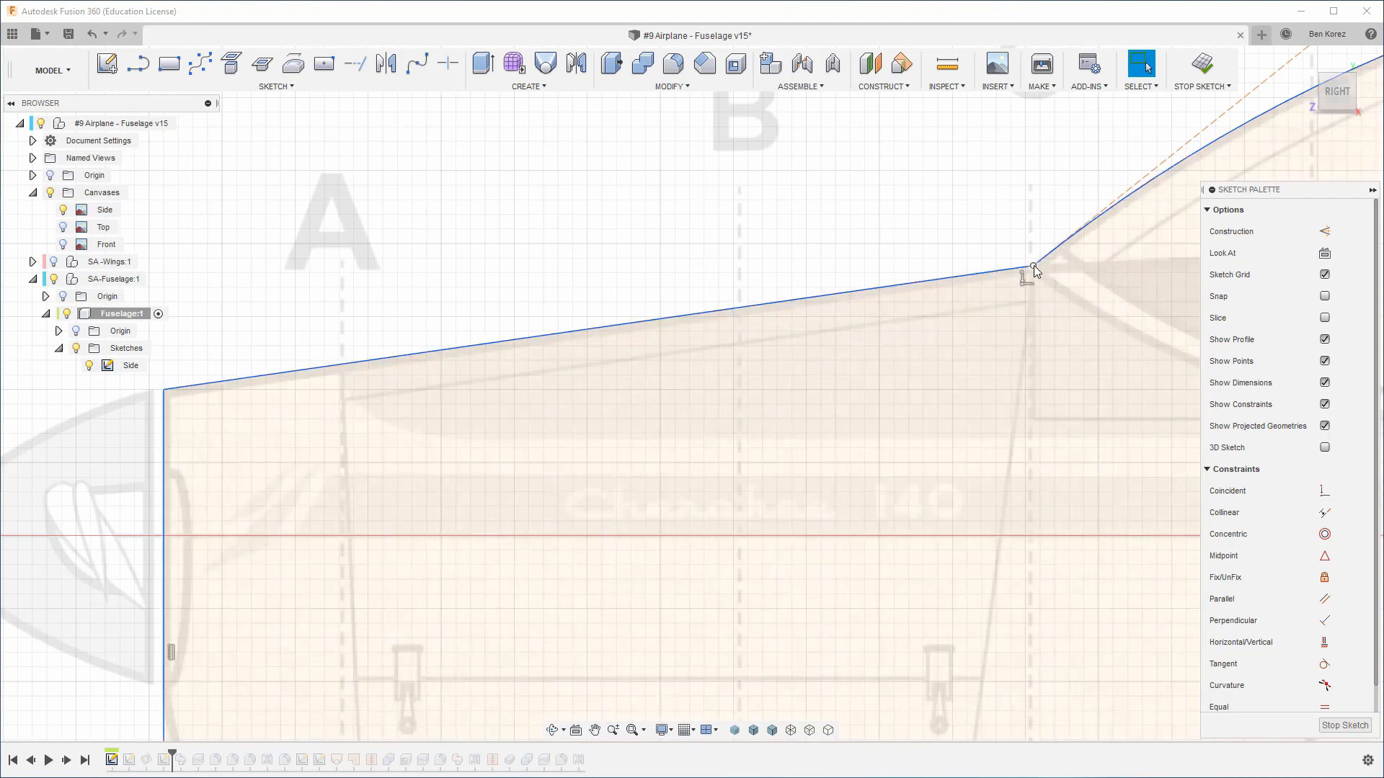
left_click(847, 295)
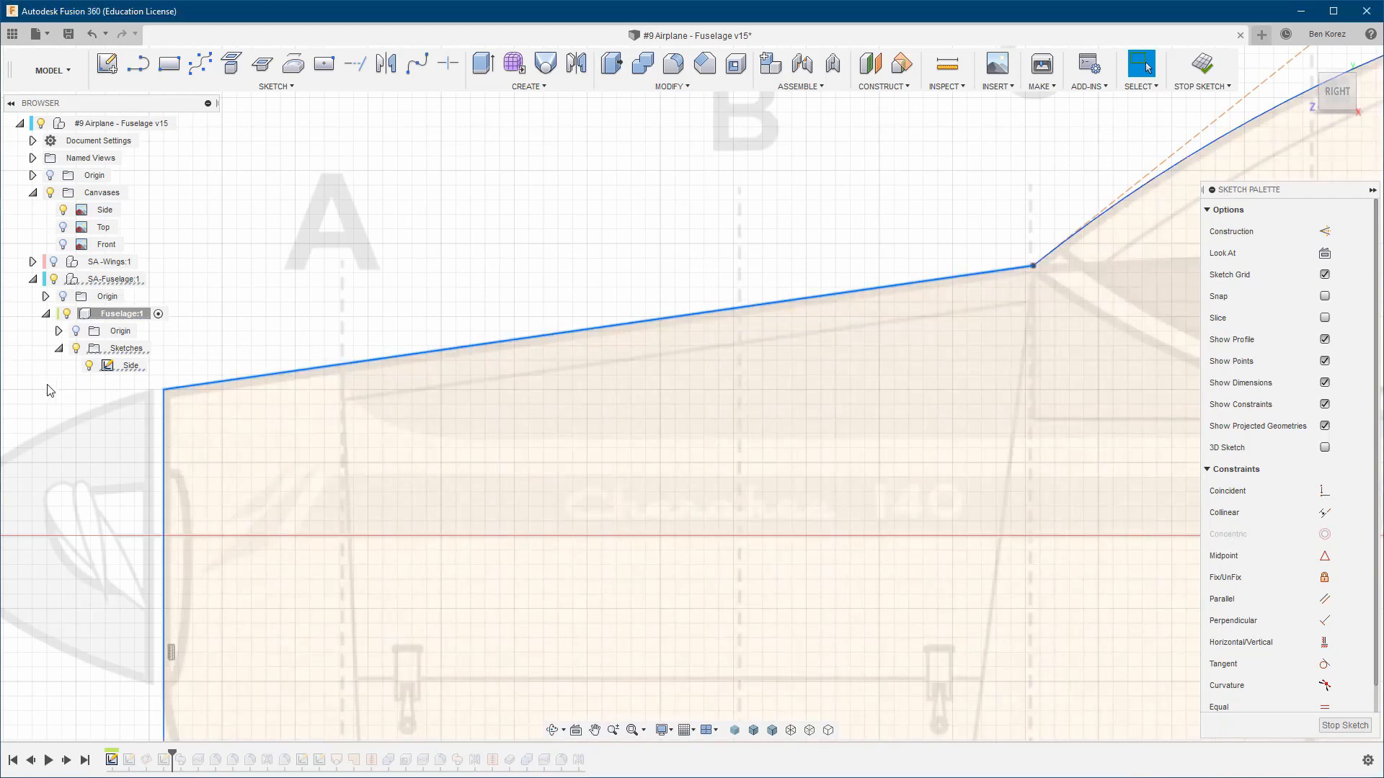
left_click(188, 382)
scroll(185, 396, "down", 2)
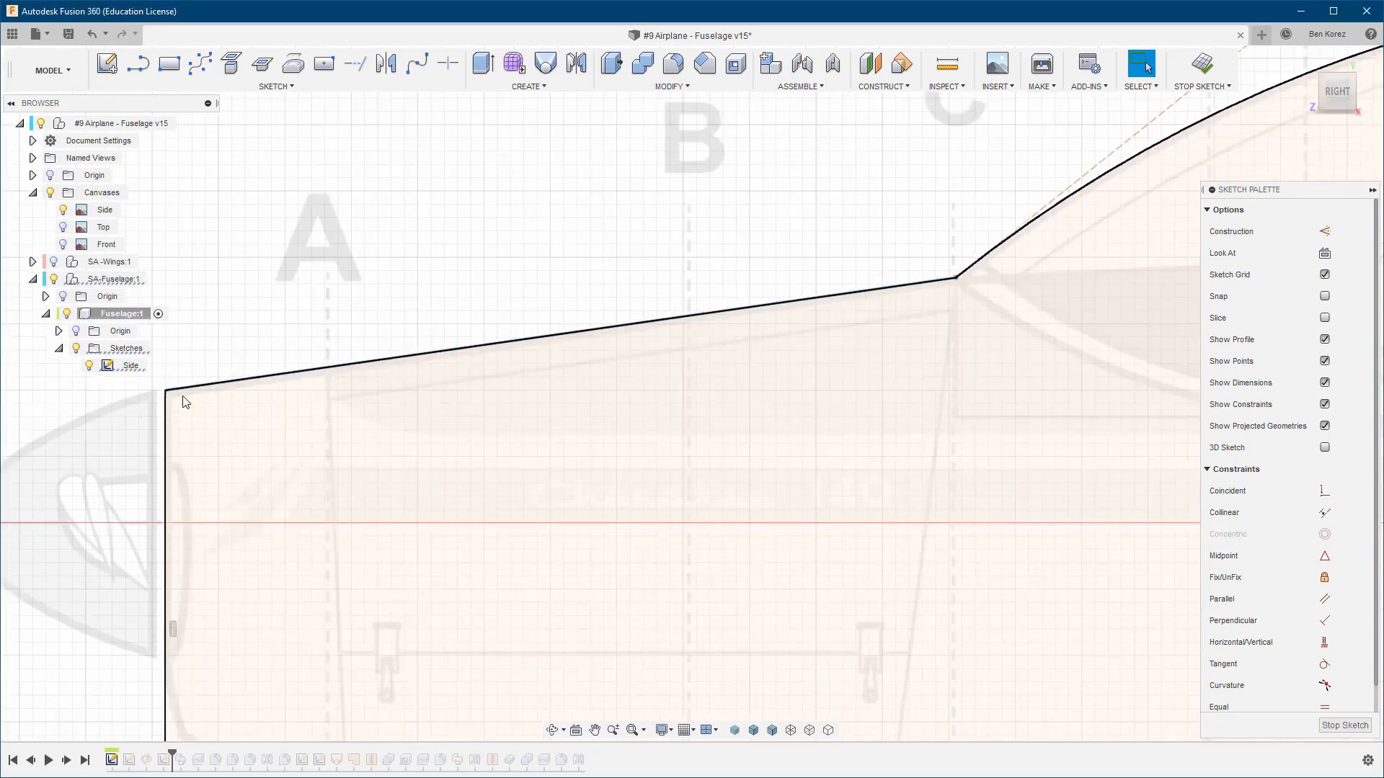
double_click(279, 377)
left_click(277, 382)
scroll(272, 383, "up", 5)
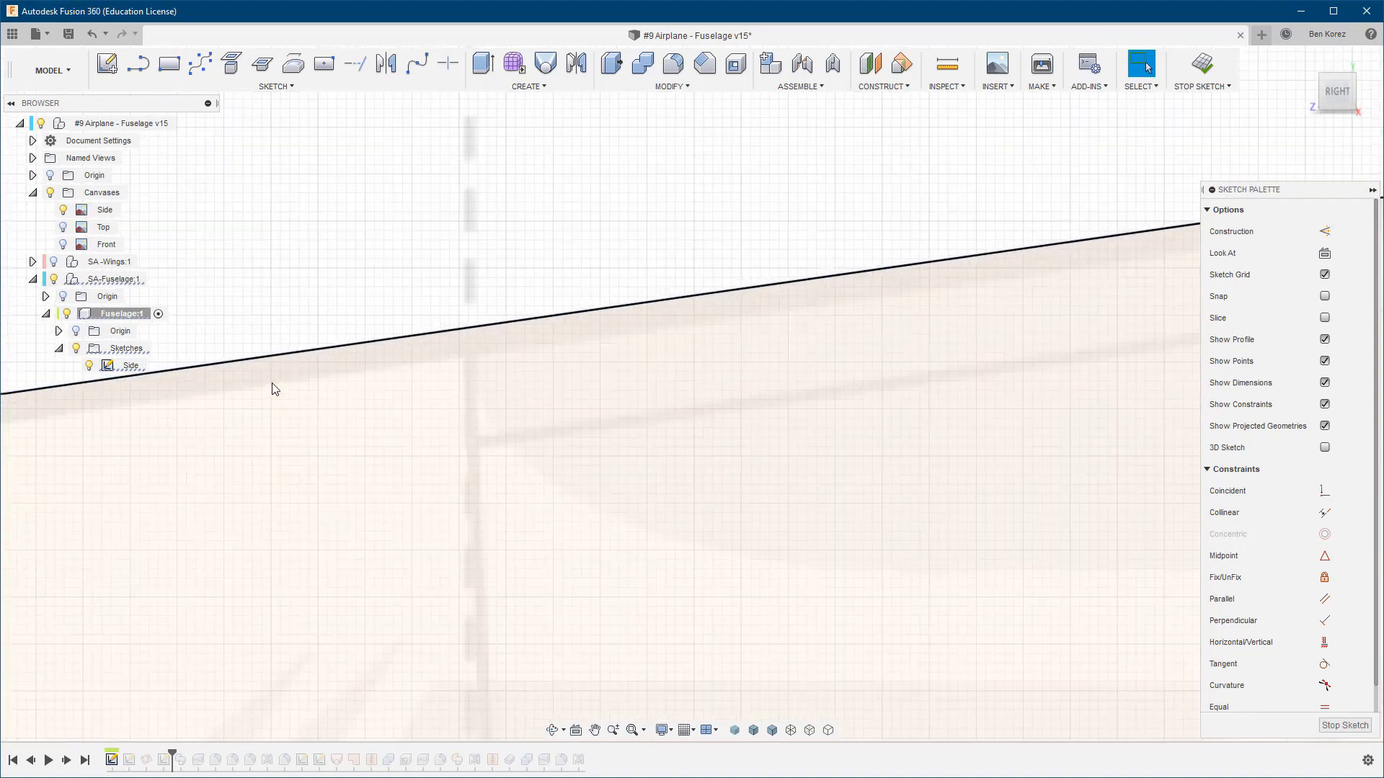
scroll(236, 367, "down", 10)
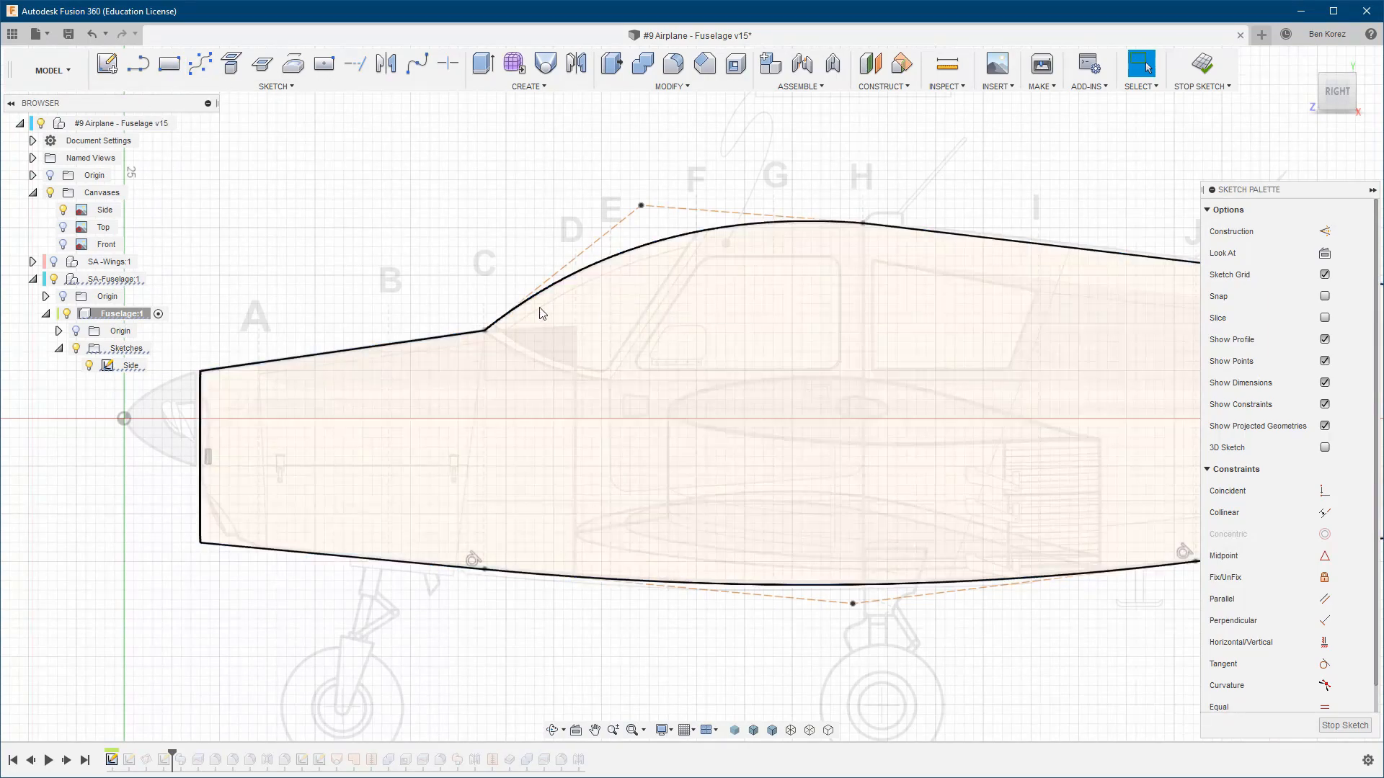
Examine how the Side sketch's straight upper line behind the cabin follows the canvas outline around stations H to L
scroll(512, 305, "down", 2)
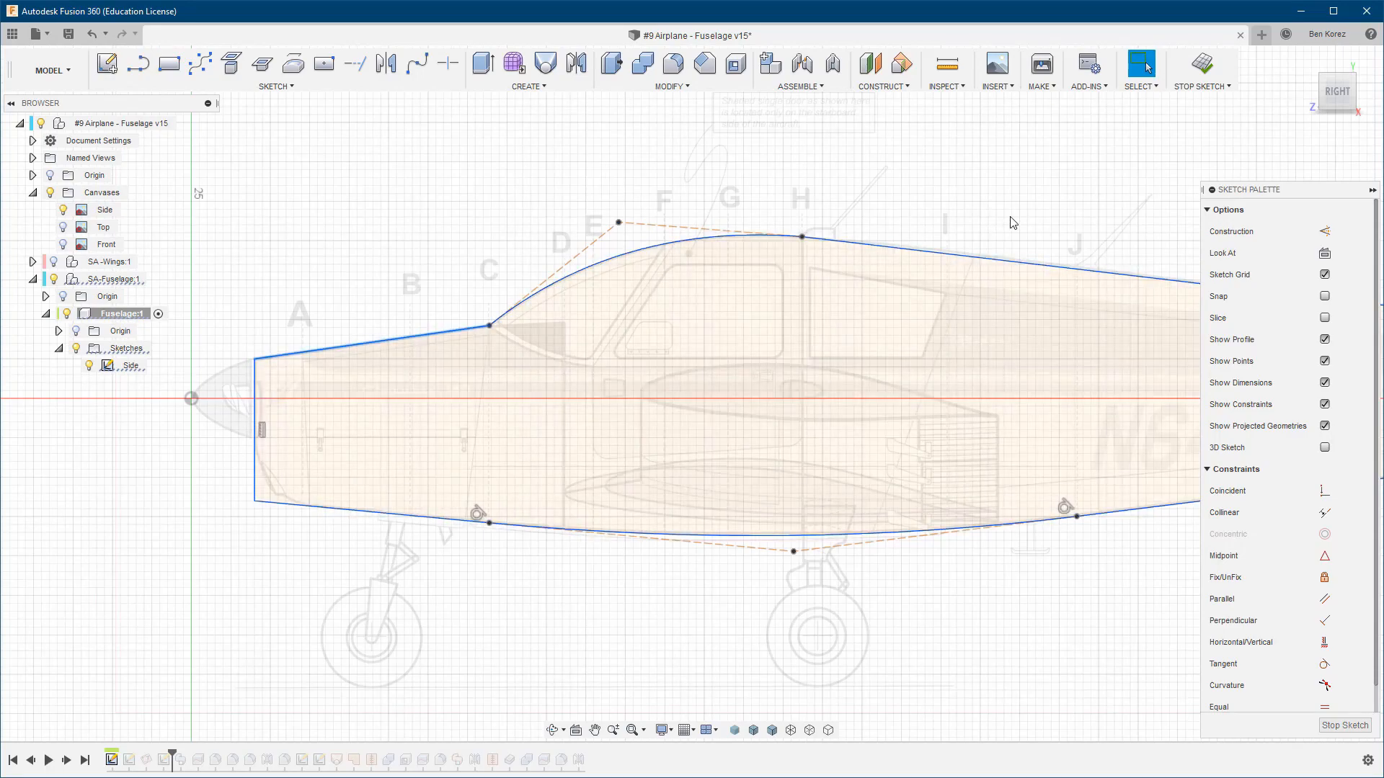
middle_click_drag(1018, 205, 580, 236)
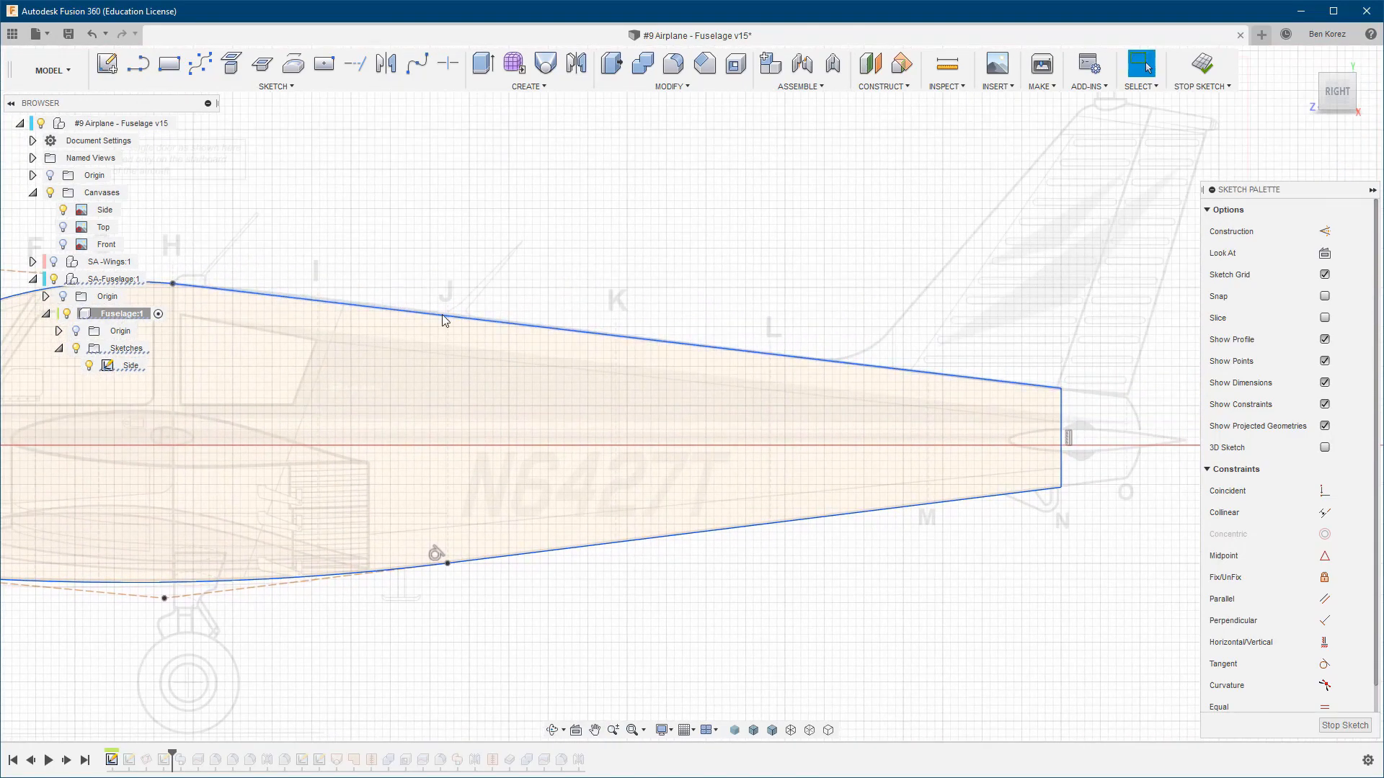
scroll(287, 303, "up", 5)
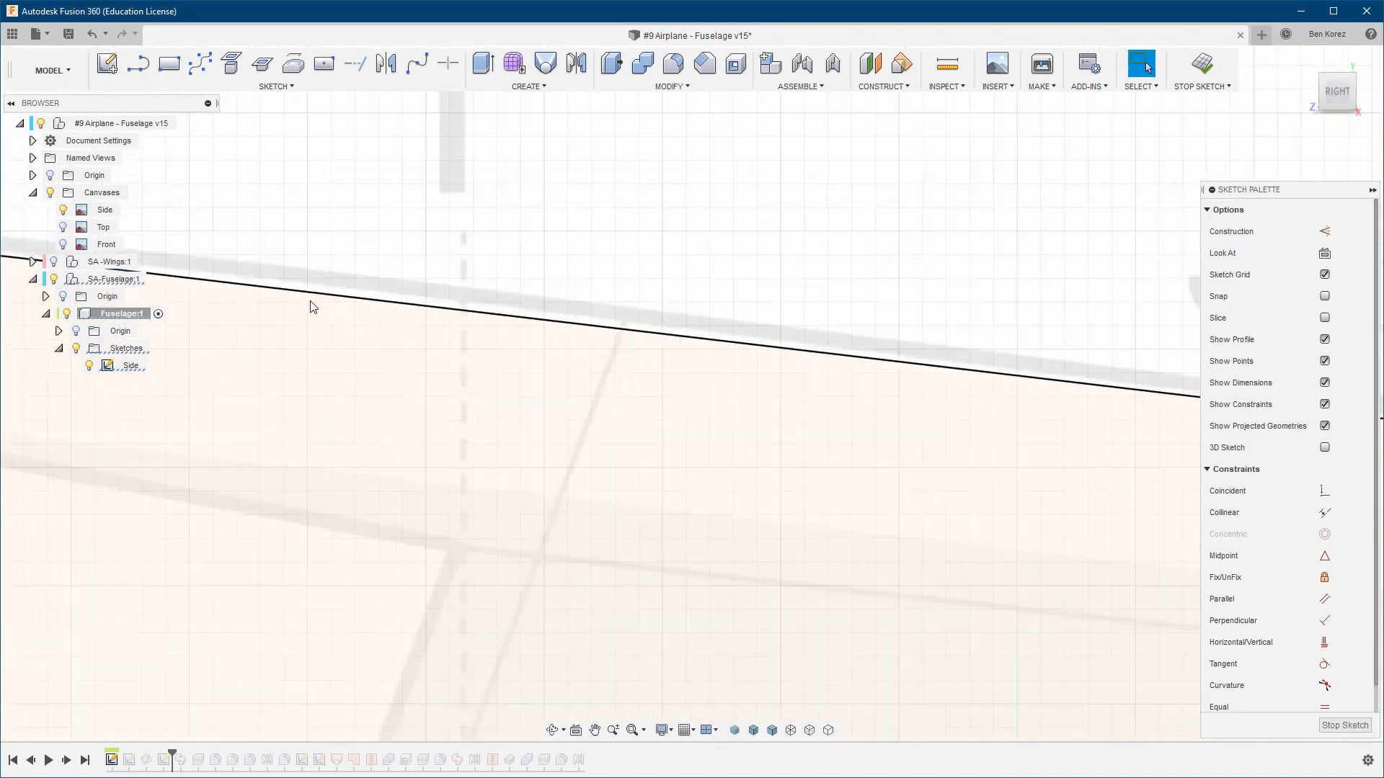
scroll(312, 306, "up", 1)
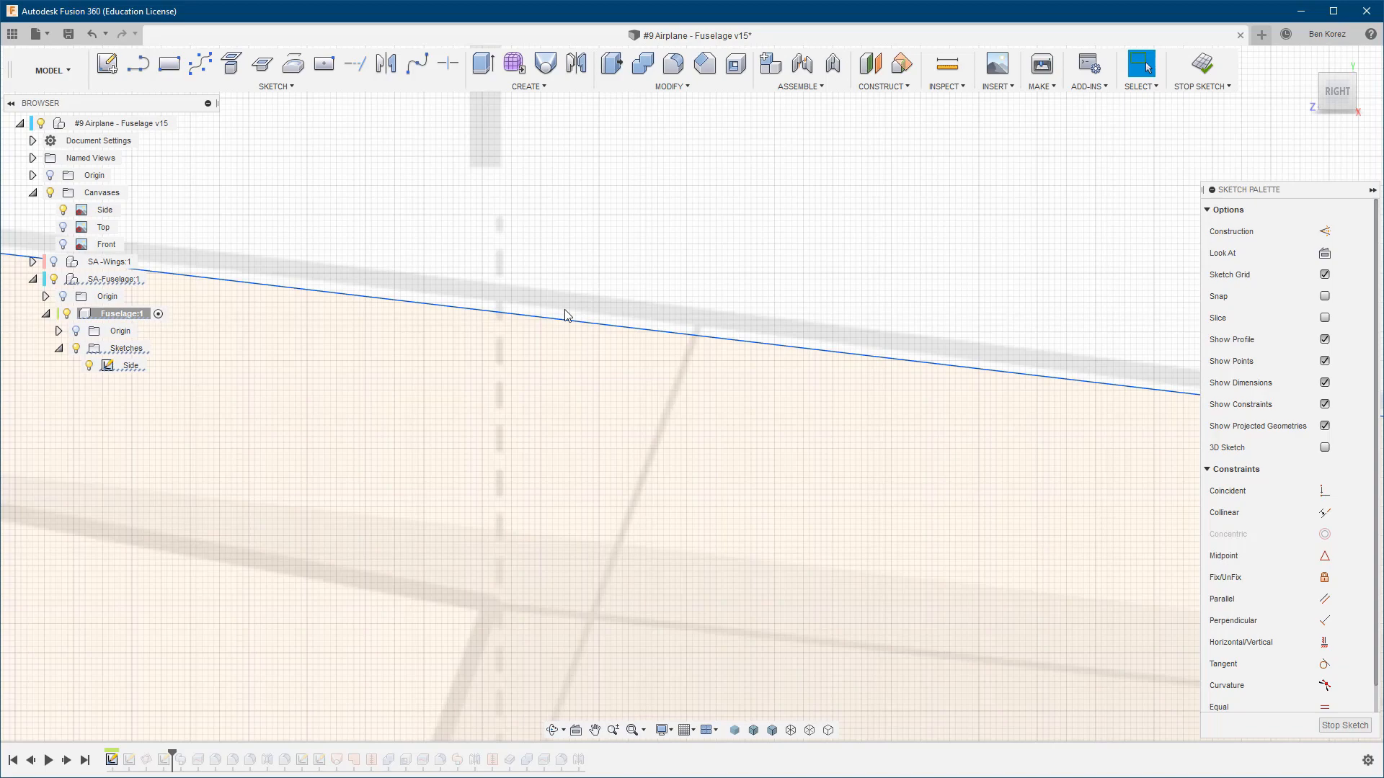
scroll(592, 304, "down", 5)
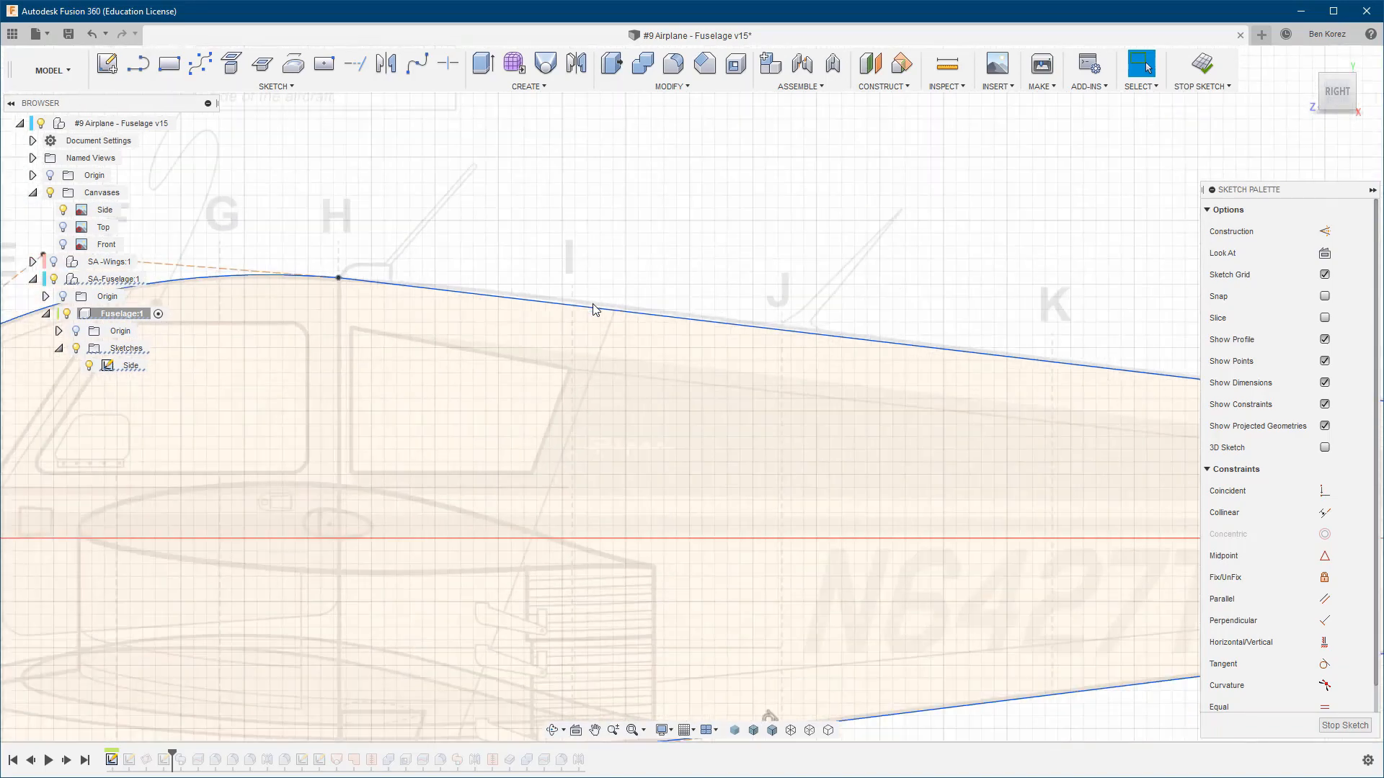
scroll(594, 308, "down", 2)
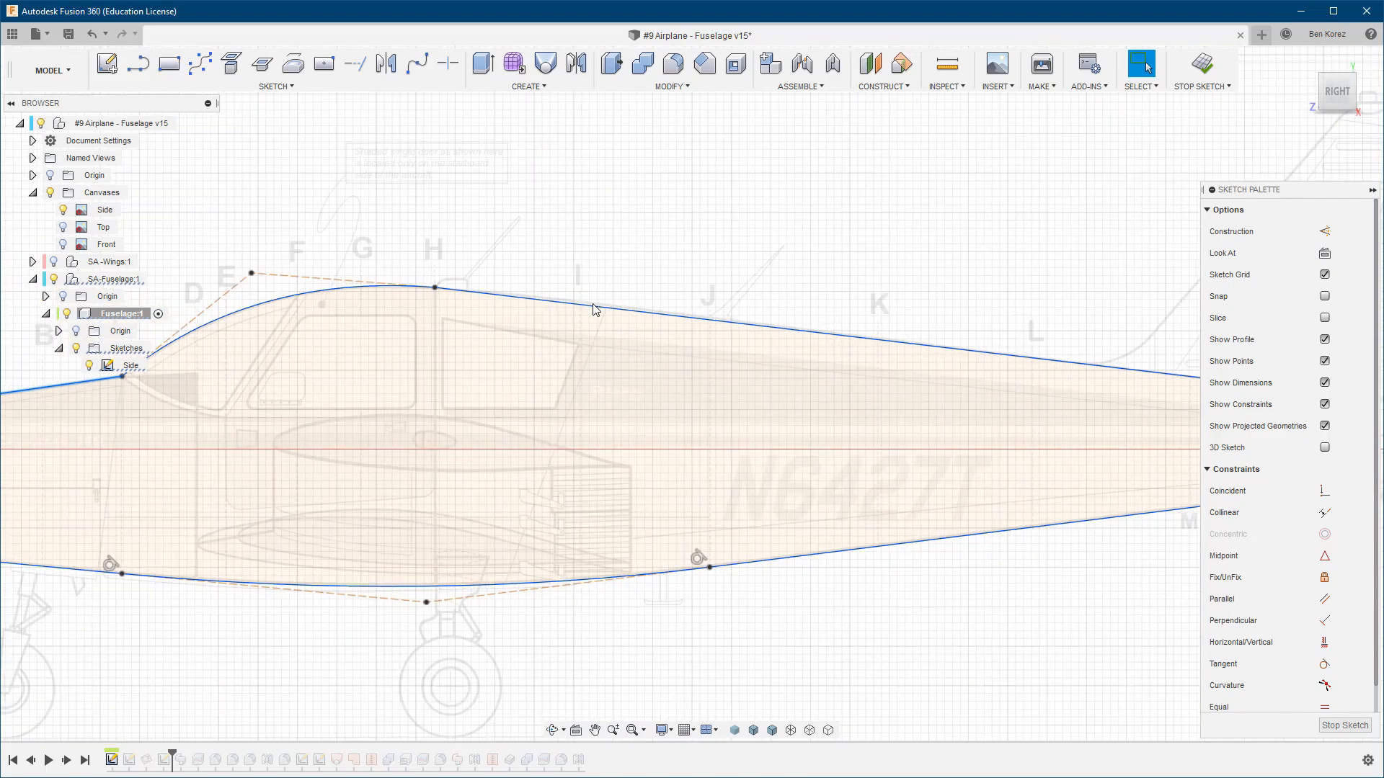
scroll(594, 310, "down", 3)
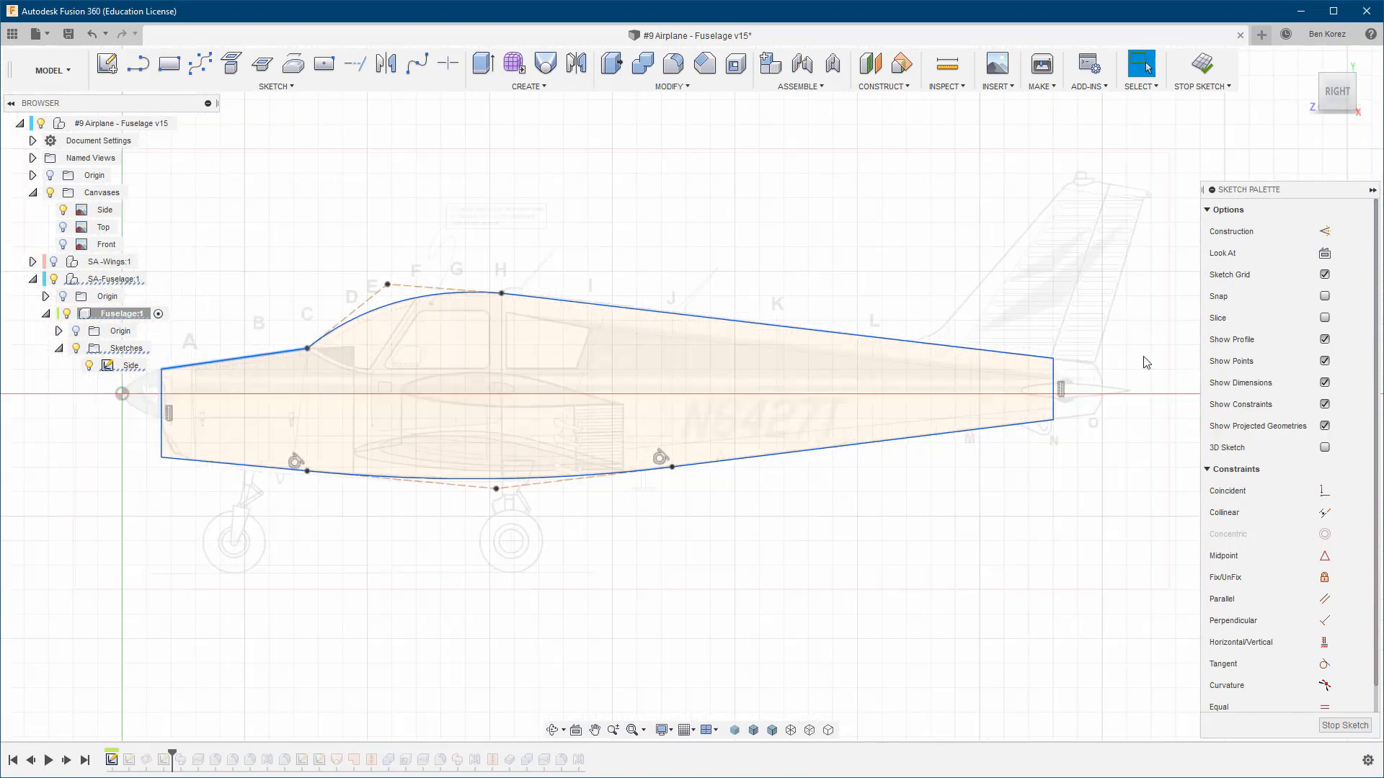
Examine the Side sketch's vertical tail end line, lower belly curve and vertical front line against the canvas
scroll(1049, 363, "up", 6)
scroll(980, 368, "up", 4)
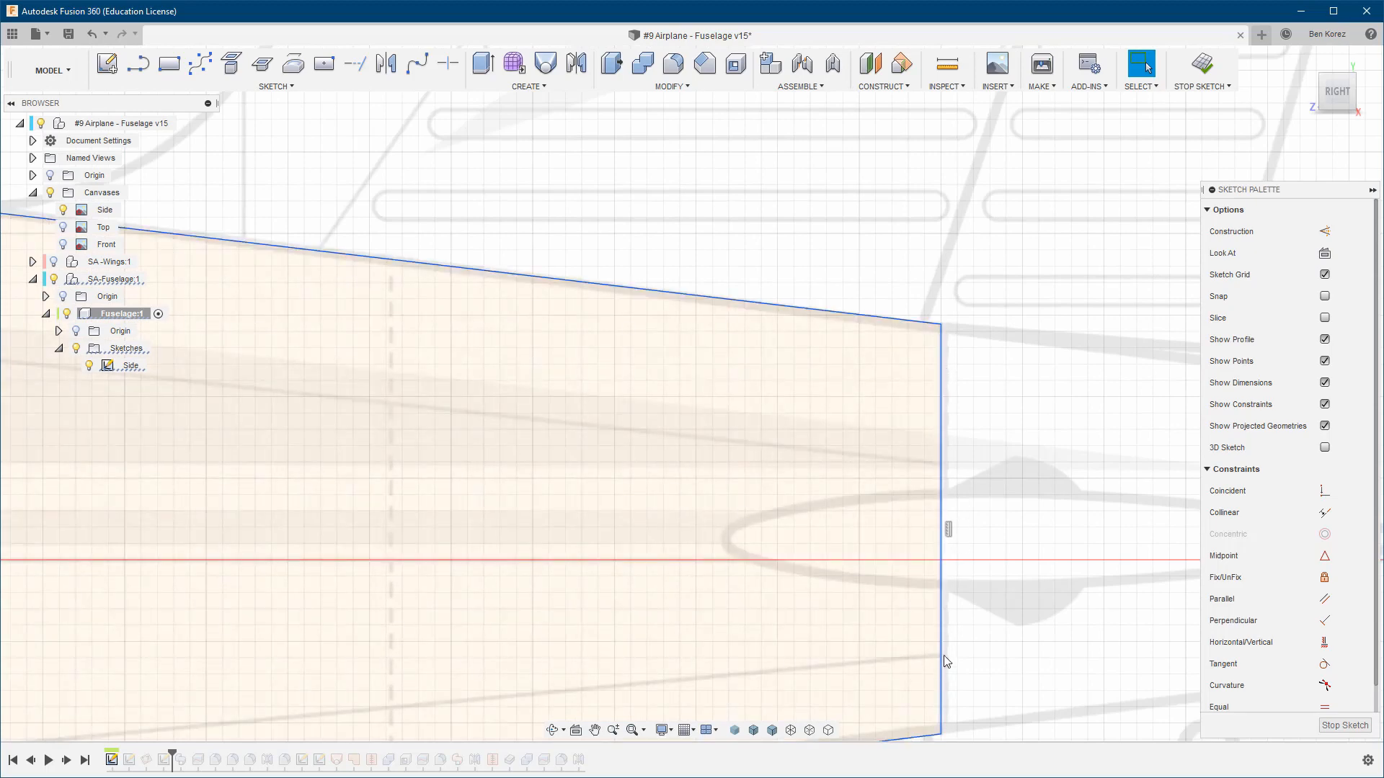
scroll(941, 326, "down", 3)
scroll(995, 301, "down", 10)
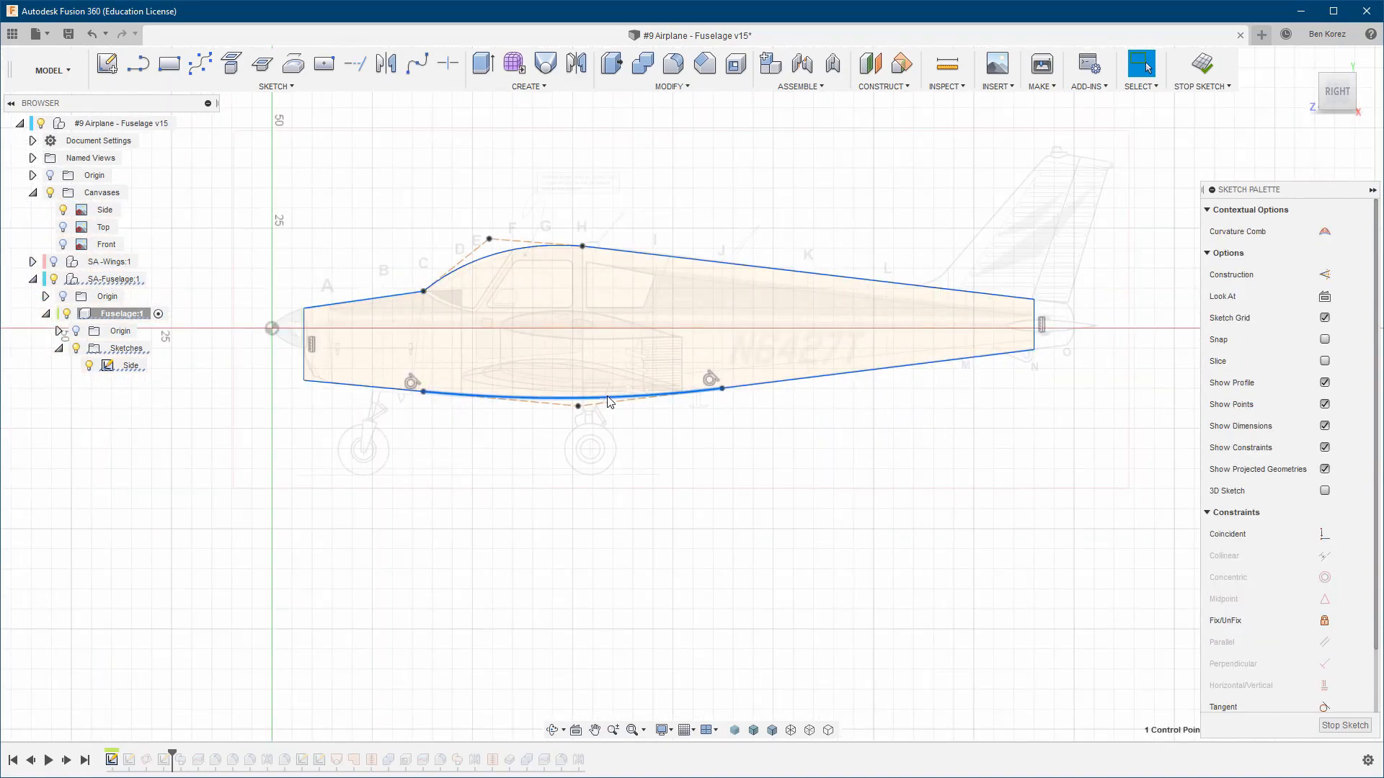
left_click(304, 367)
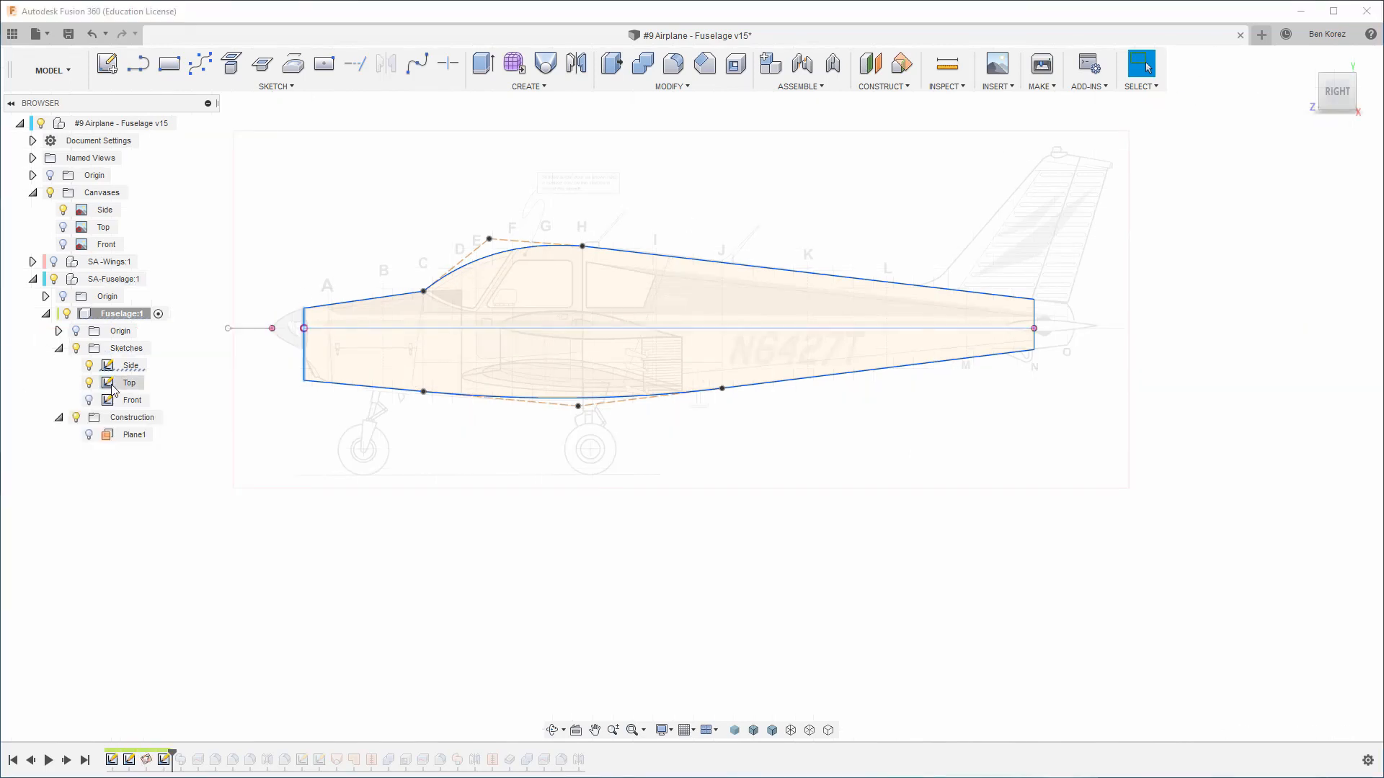
Show the Top reference canvas behind the fuselage's Top sketch
left_click(64, 229)
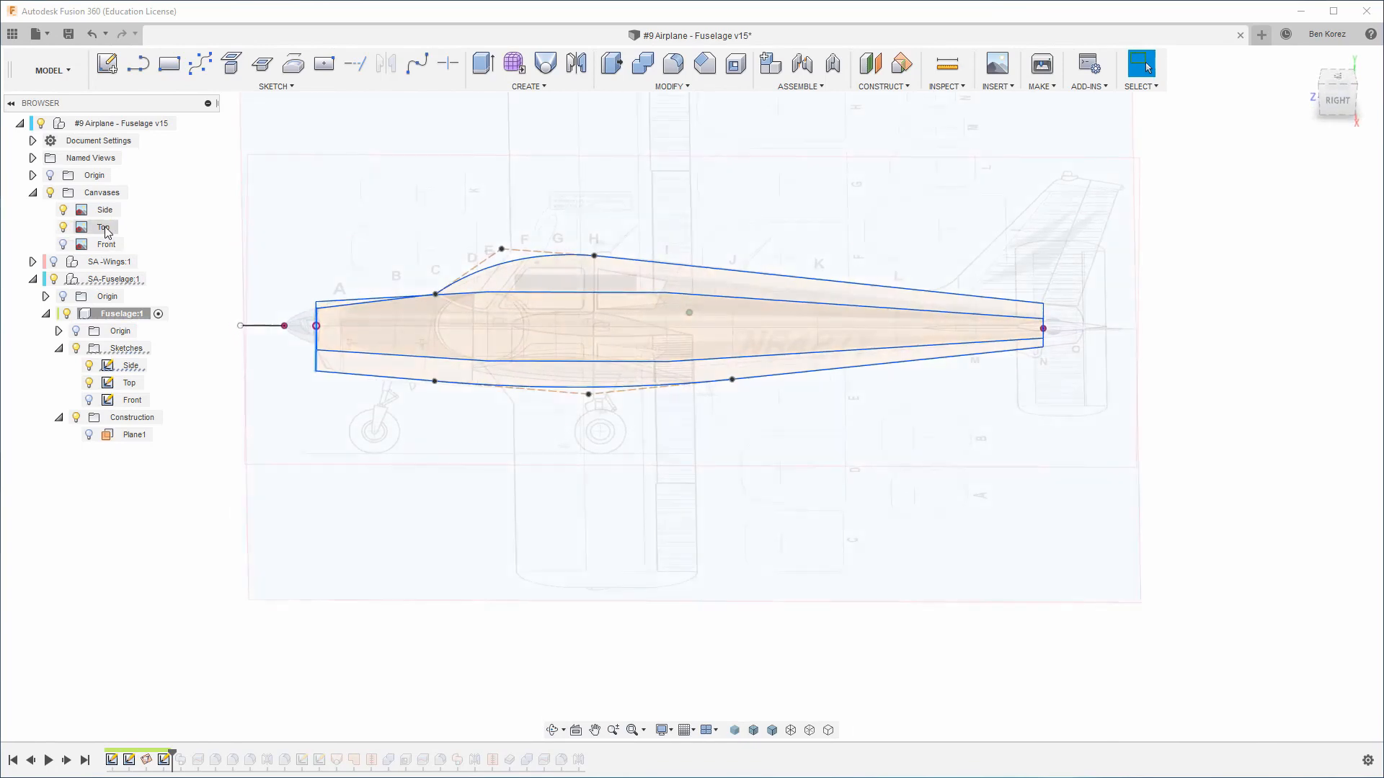
Open the Top sketch for editing, orient it with the nose forward, and examine how its angled nose side line follows the canvas
double_click(130, 384)
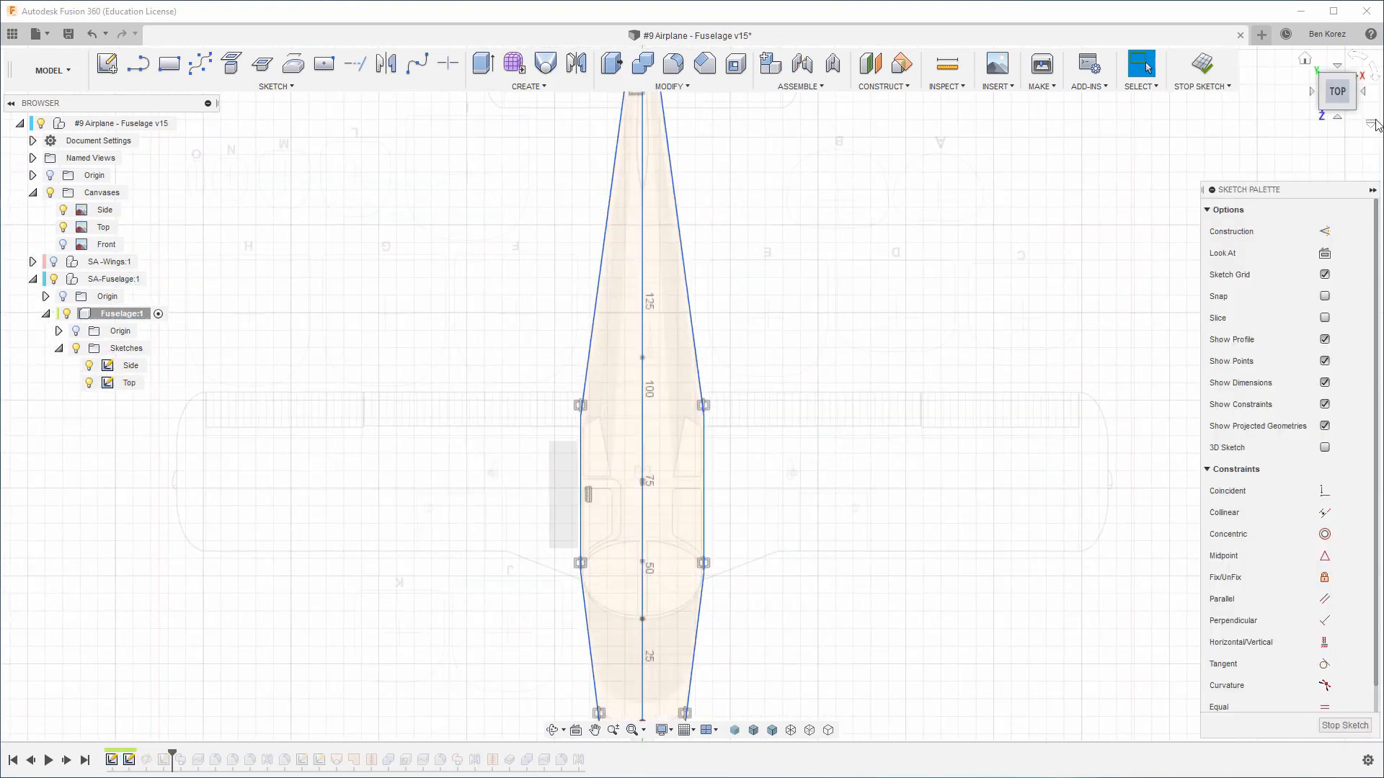
left_click(1378, 79)
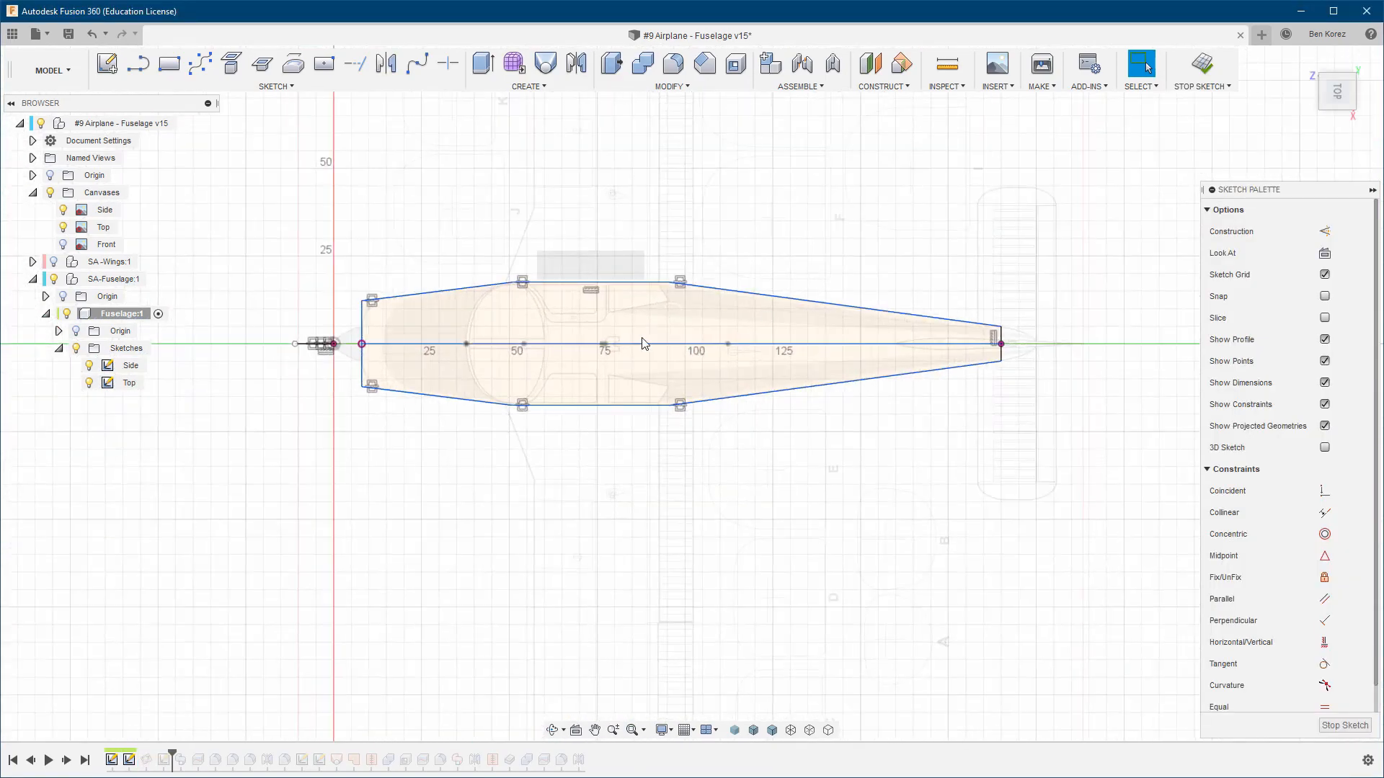
scroll(800, 342, "up", 3)
scroll(797, 339, "down", 2)
scroll(386, 318, "up", 5)
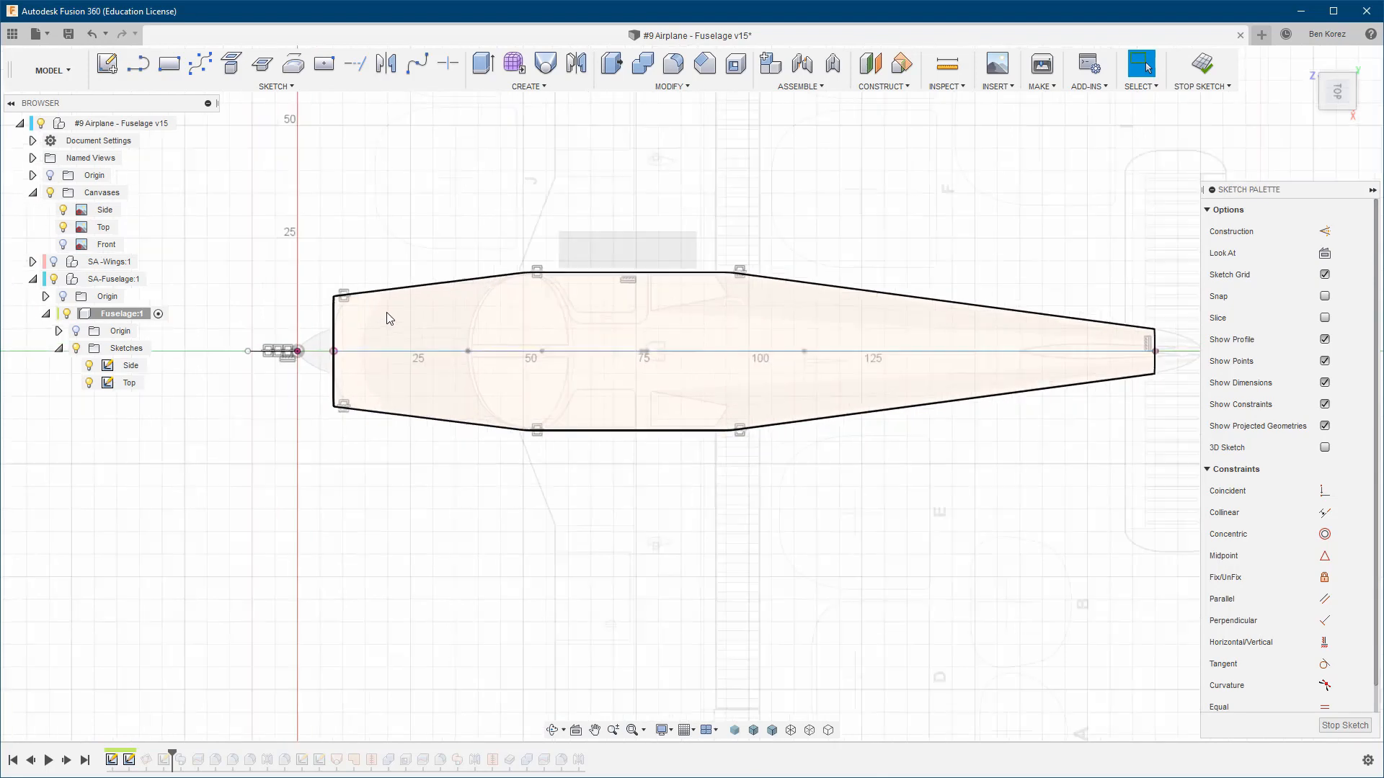
scroll(389, 318, "up", 2)
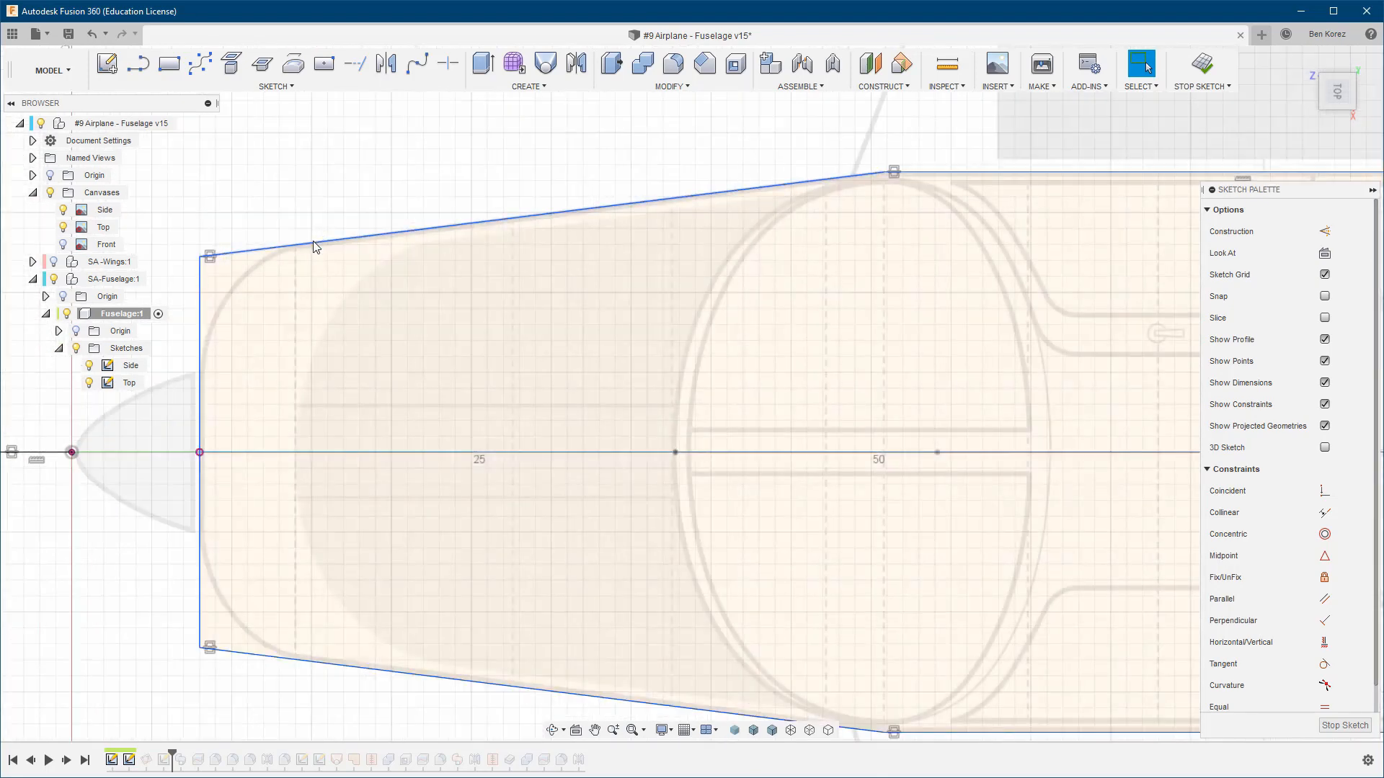
left_click(313, 242)
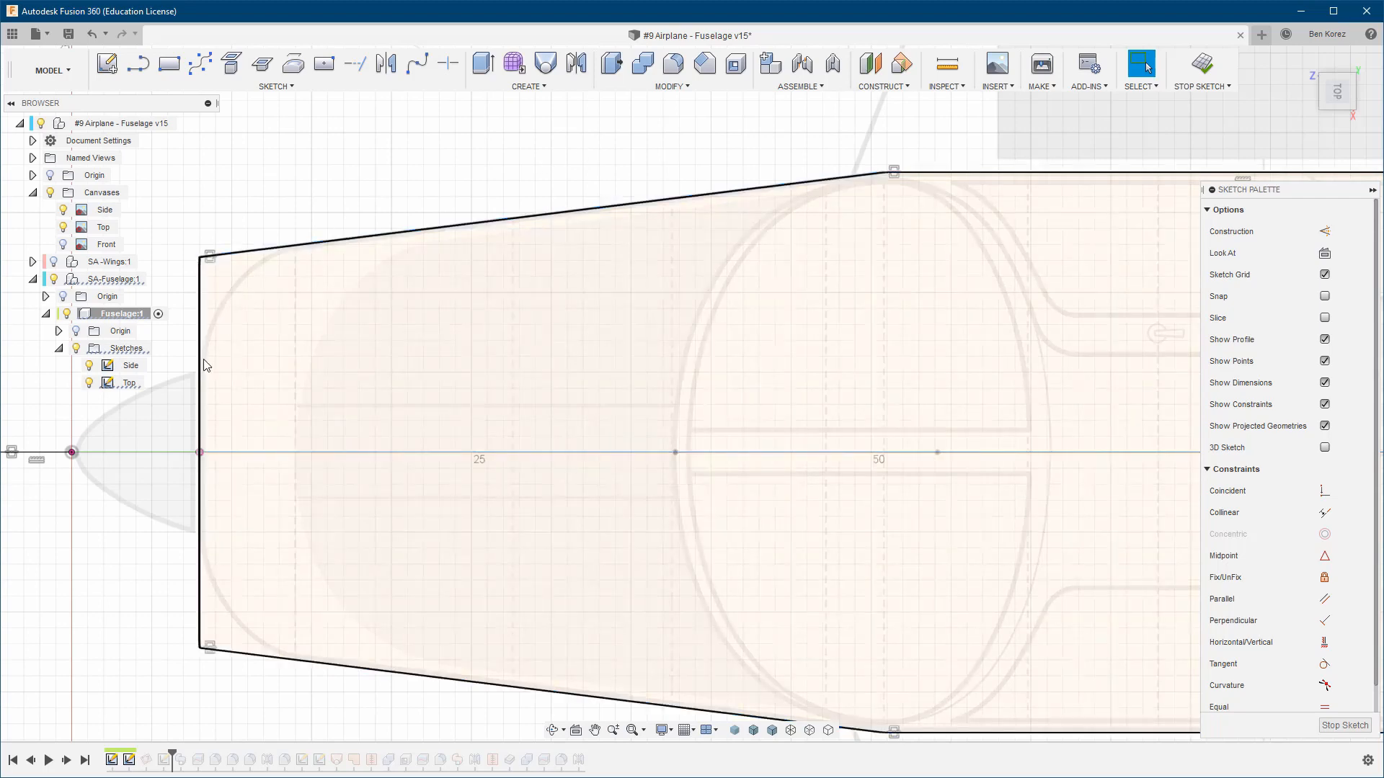
double_click(319, 248)
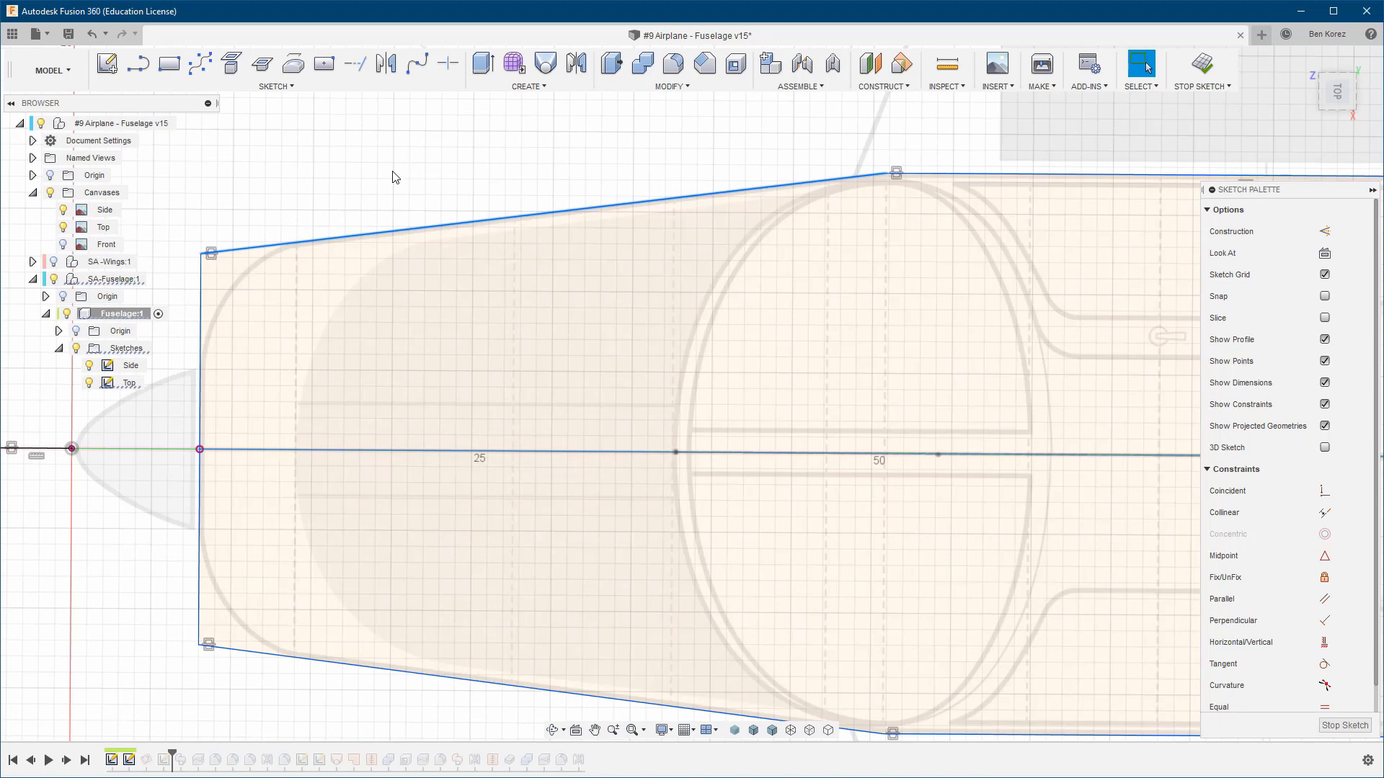
left_click(291, 87)
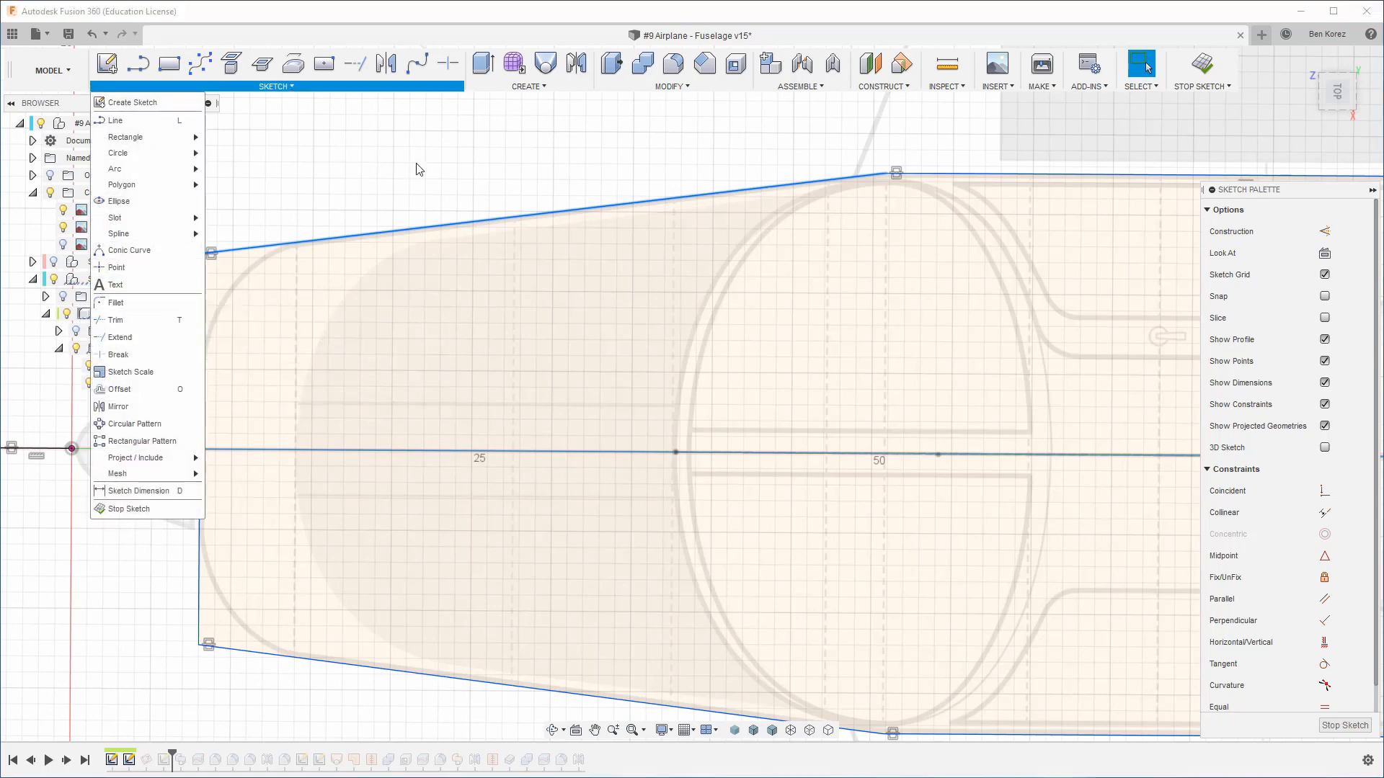
left_click(671, 87)
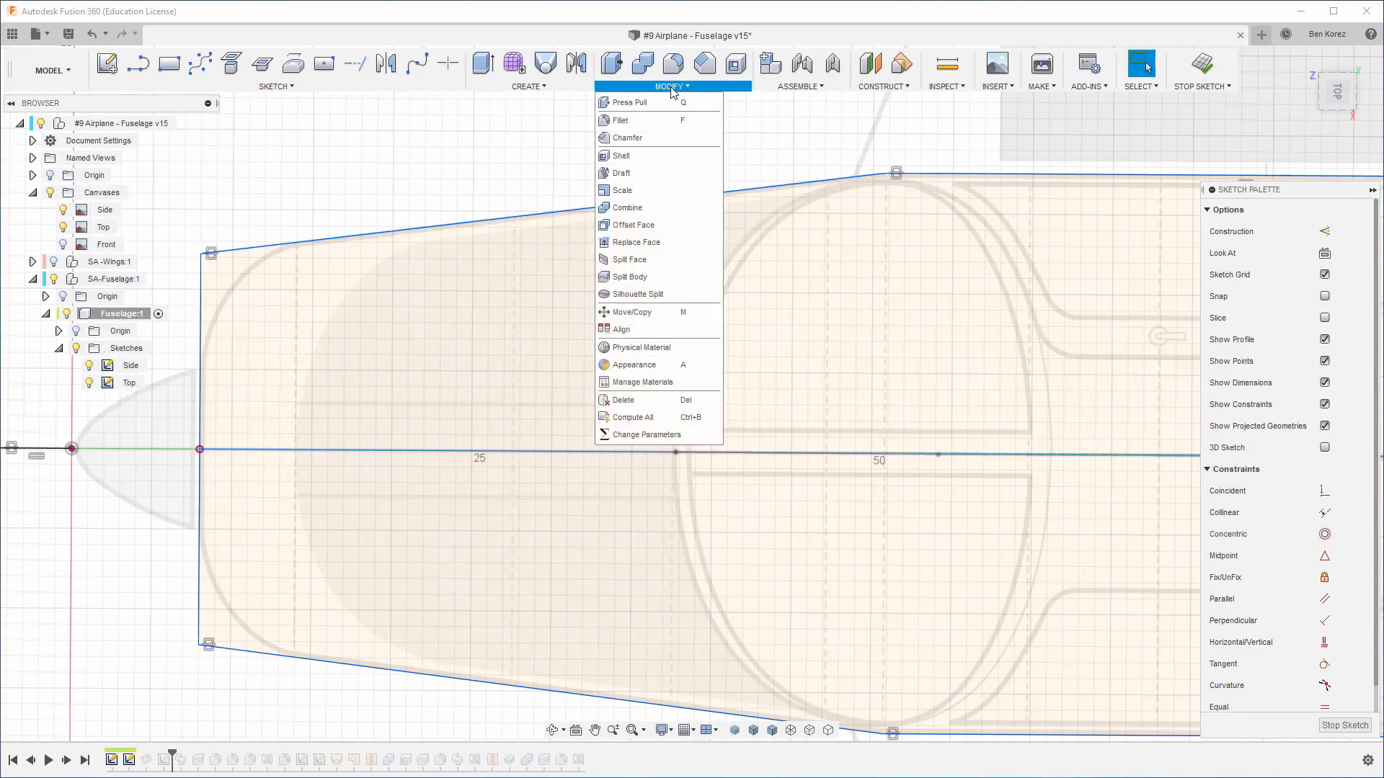
left_click(670, 87)
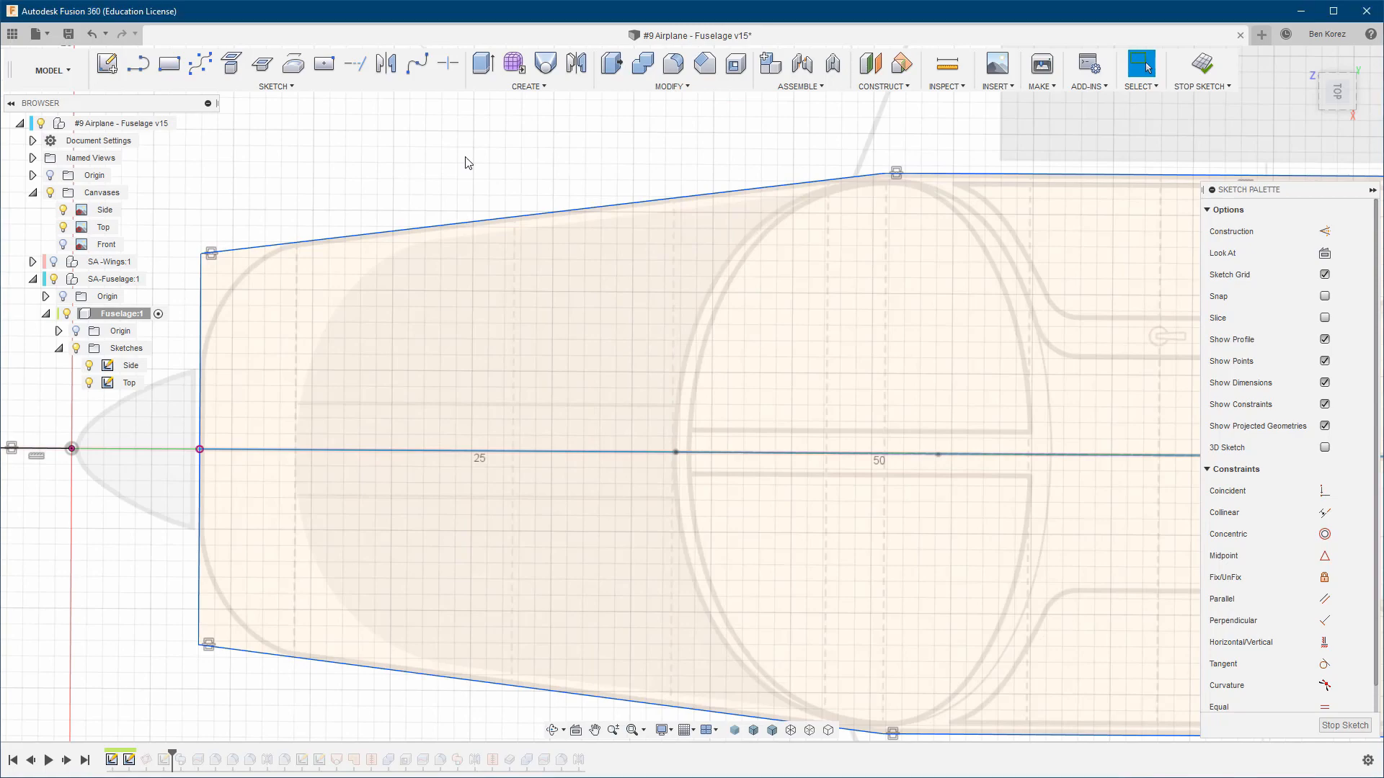
Examine the Top sketch's full outline and how its tail end line meets the Side sketch's end line
scroll(272, 202, "down", 5)
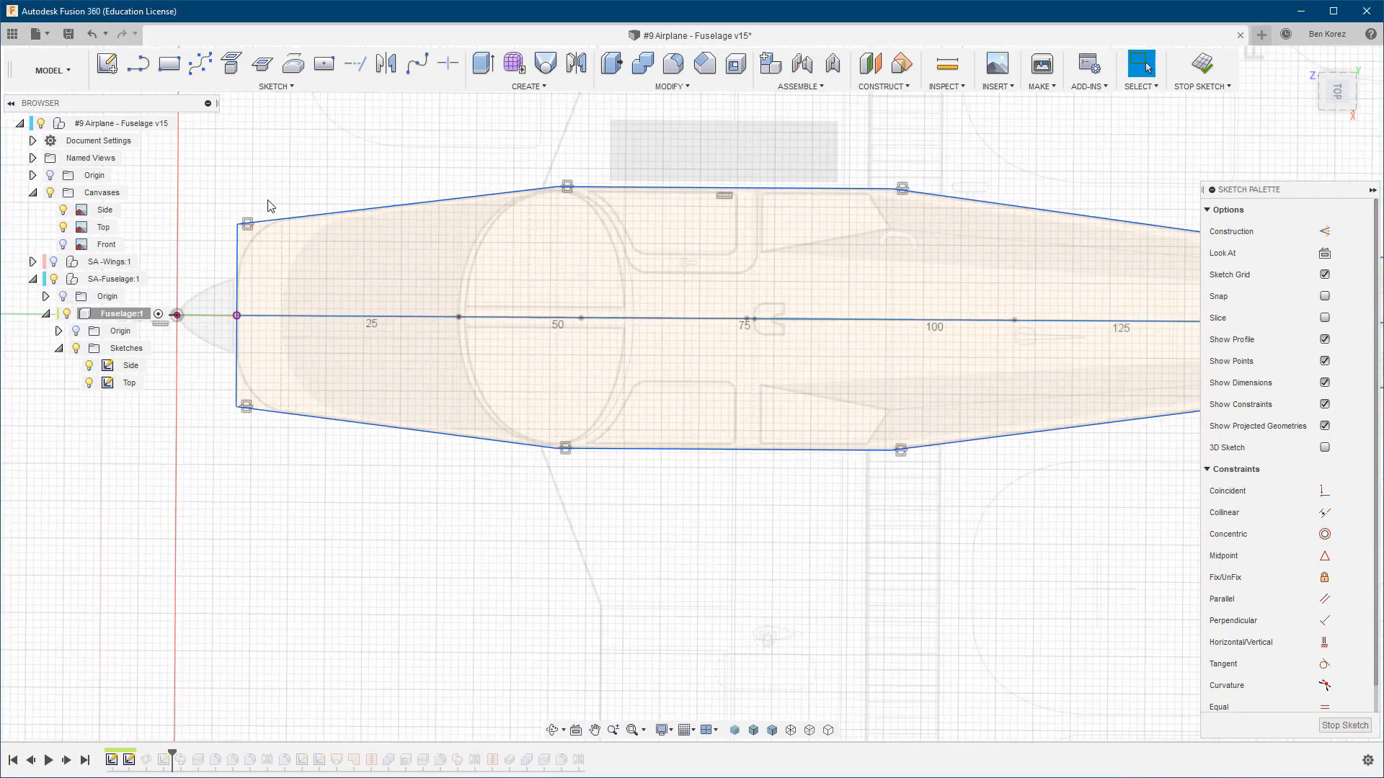
scroll(267, 206, "down", 2)
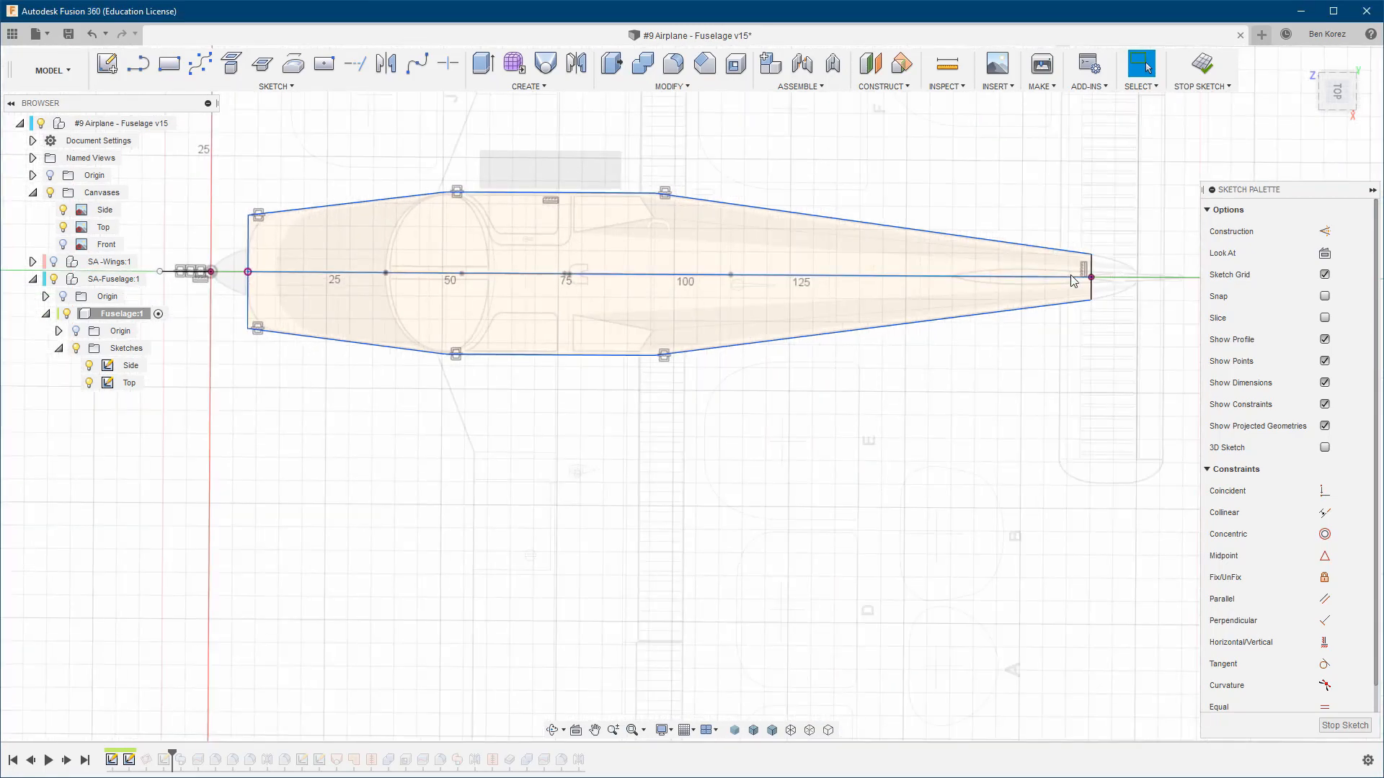
scroll(1074, 275, "up", 3)
scroll(1126, 273, "up", 3)
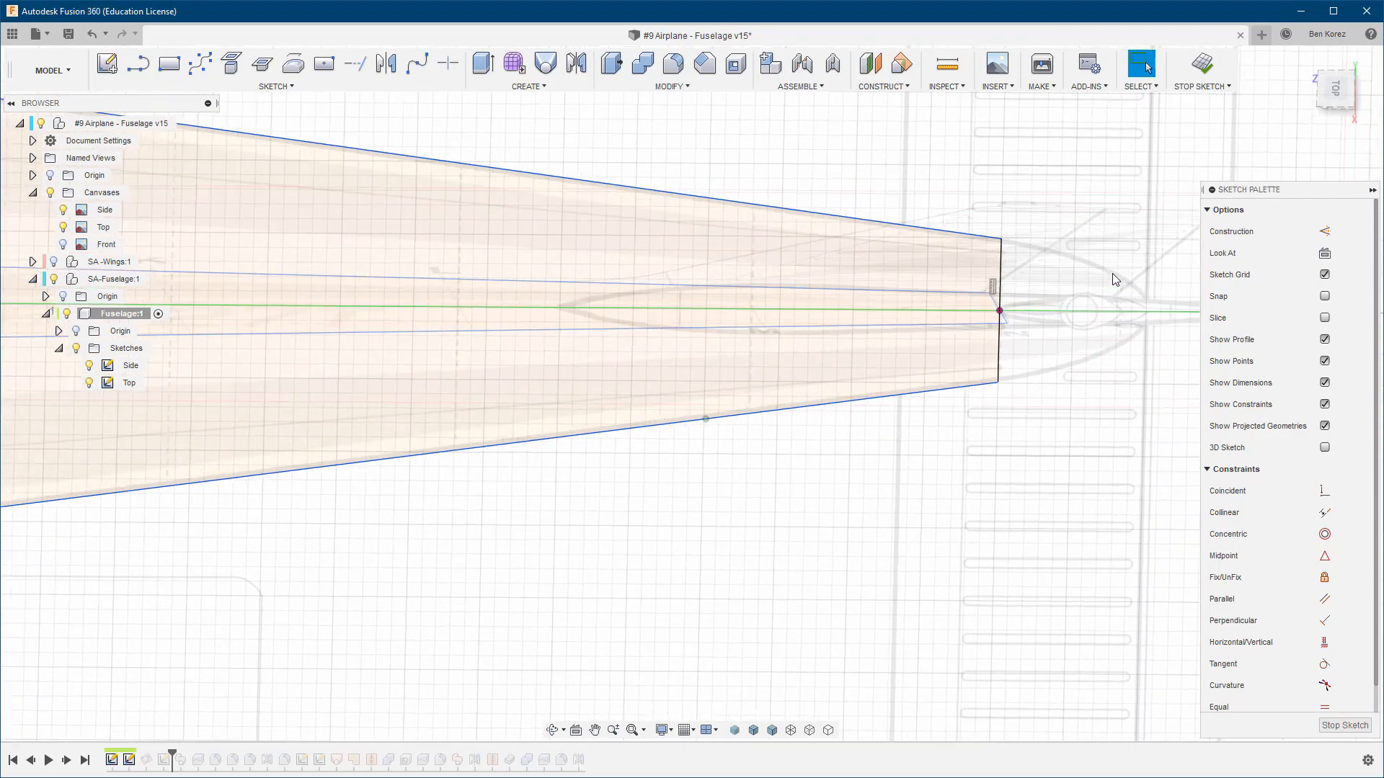
scroll(1112, 275, "up", 4)
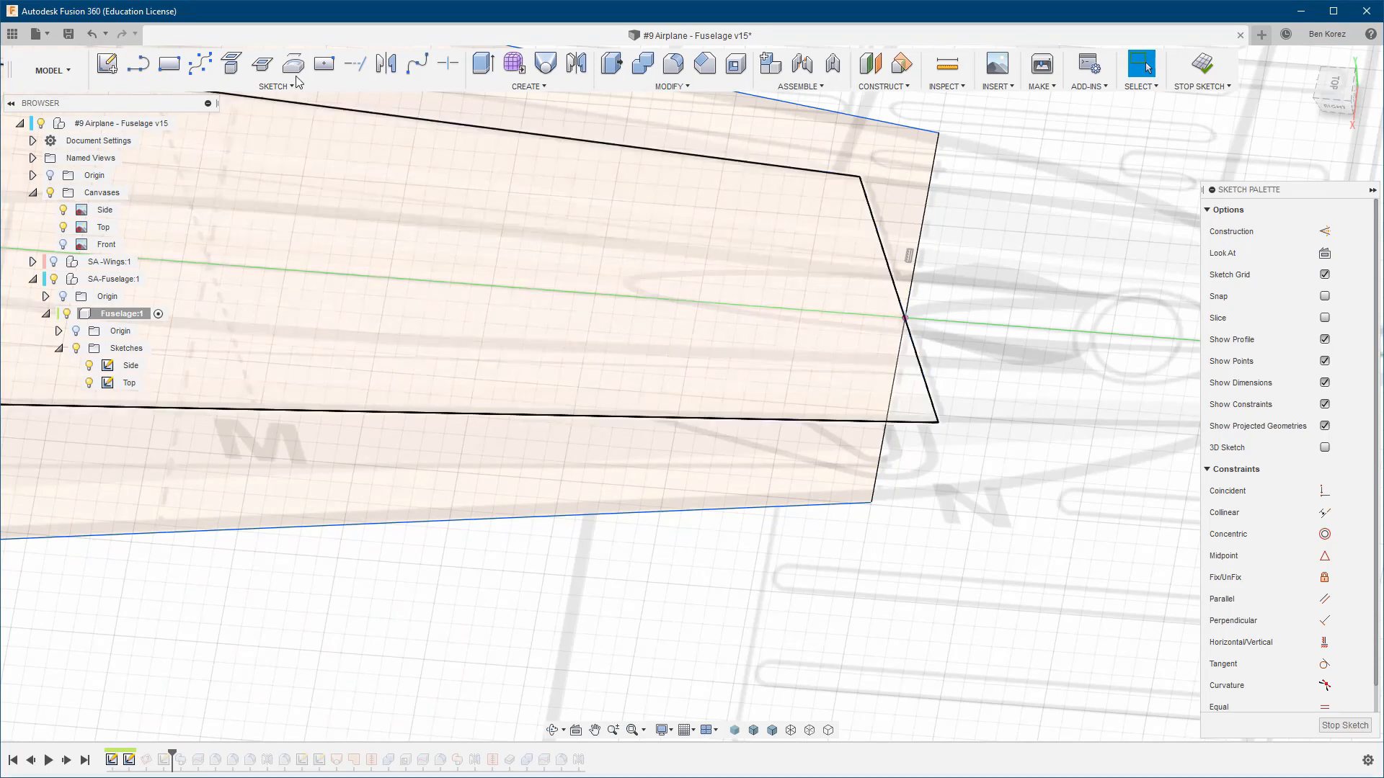
Review the Project/Include commands and the tail point where the Top and Side sketches meet
left_click(268, 82)
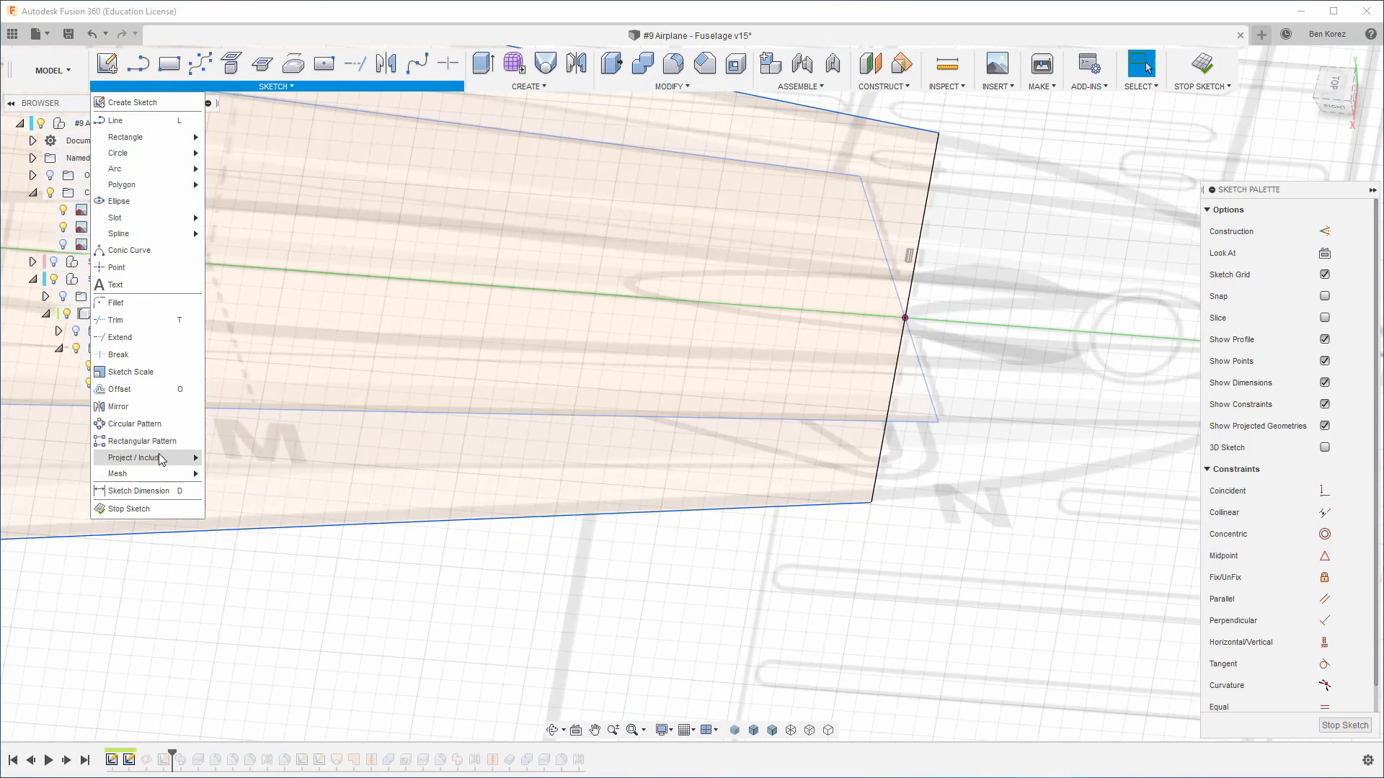
mouse_move(151, 459)
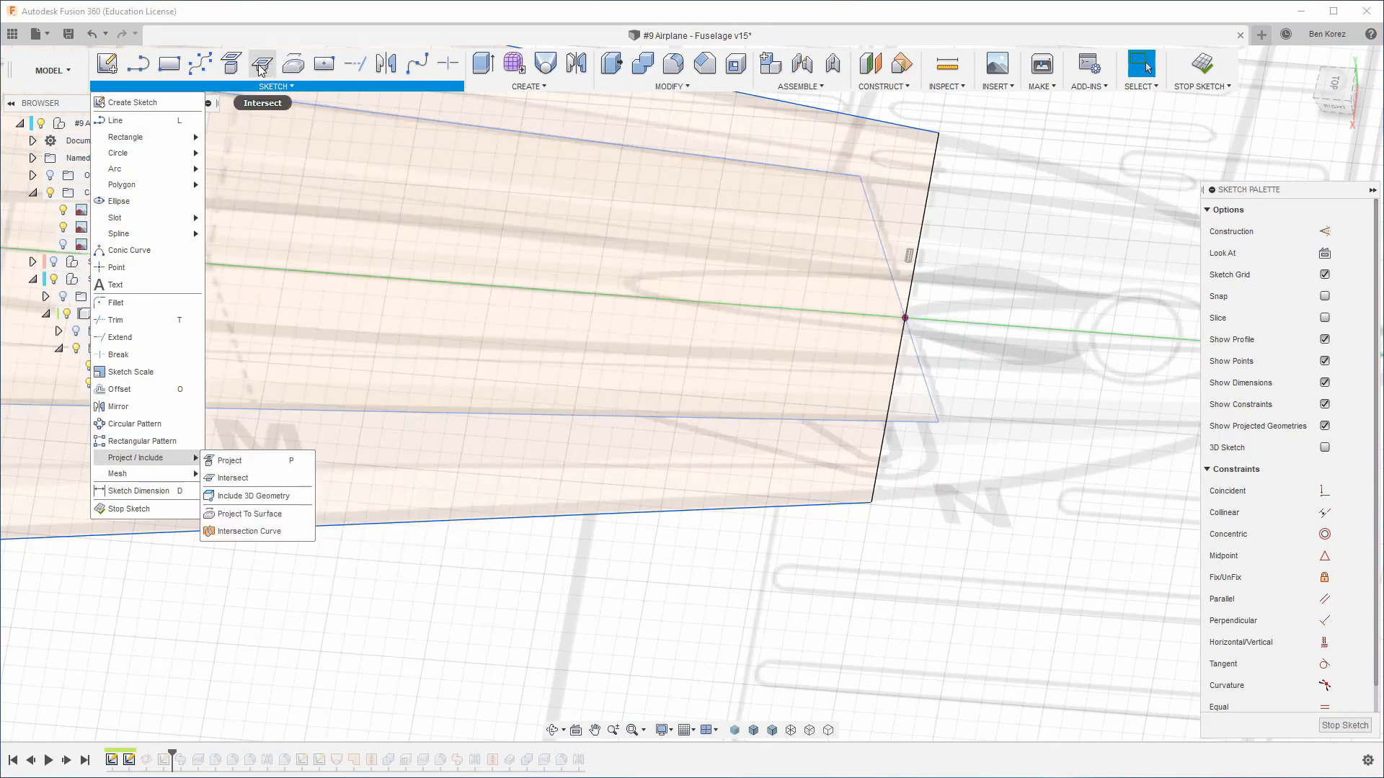
left_click(483, 15)
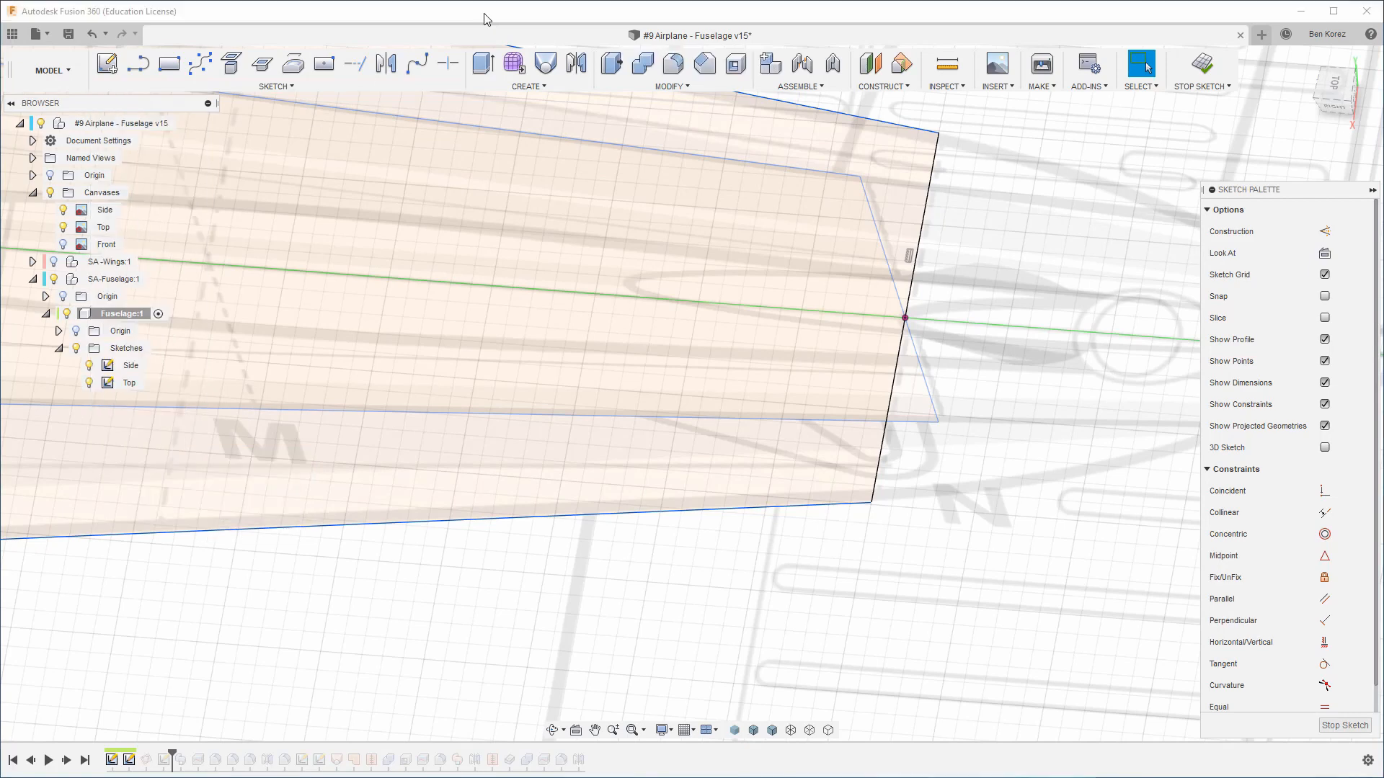
left_click(278, 71)
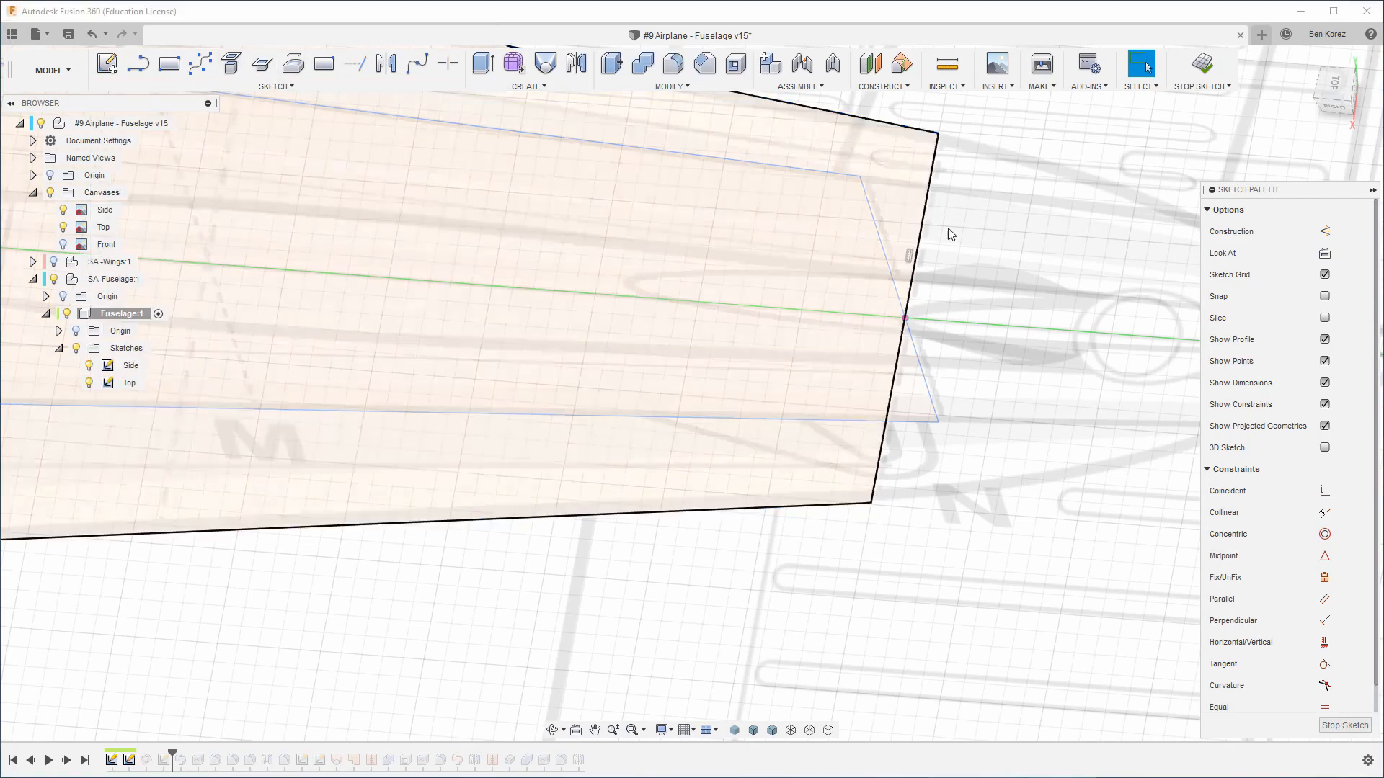
left_click(905, 317)
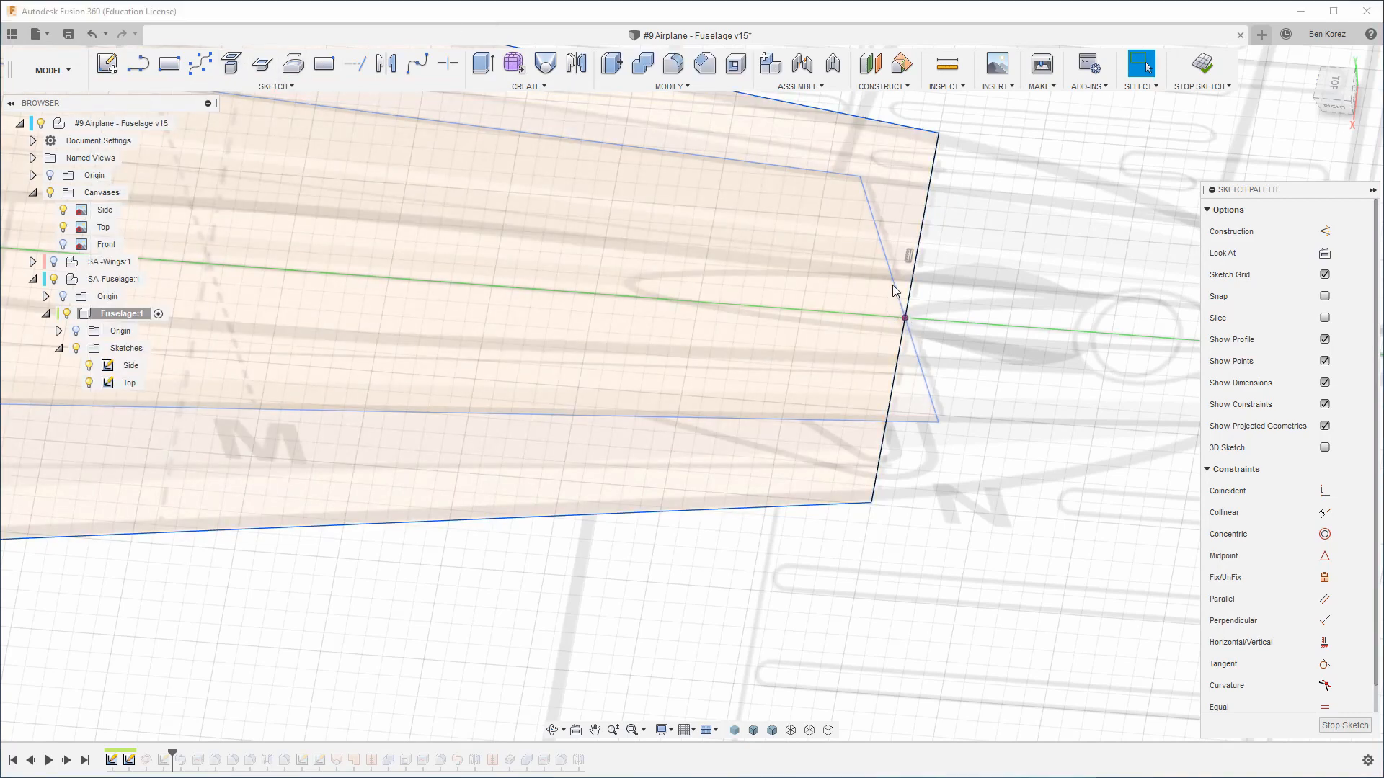
Inspect the Top sketch's tail end from above and the nose point where its front line crosses the Side sketch
mouse_move(888, 274)
middle_mouse_down("shift")
mouse_move(856, 339)
mouse_move(862, 361)
mouse_move(927, 395)
middle_mouse_up("shift")
scroll(890, 278, "down", 3)
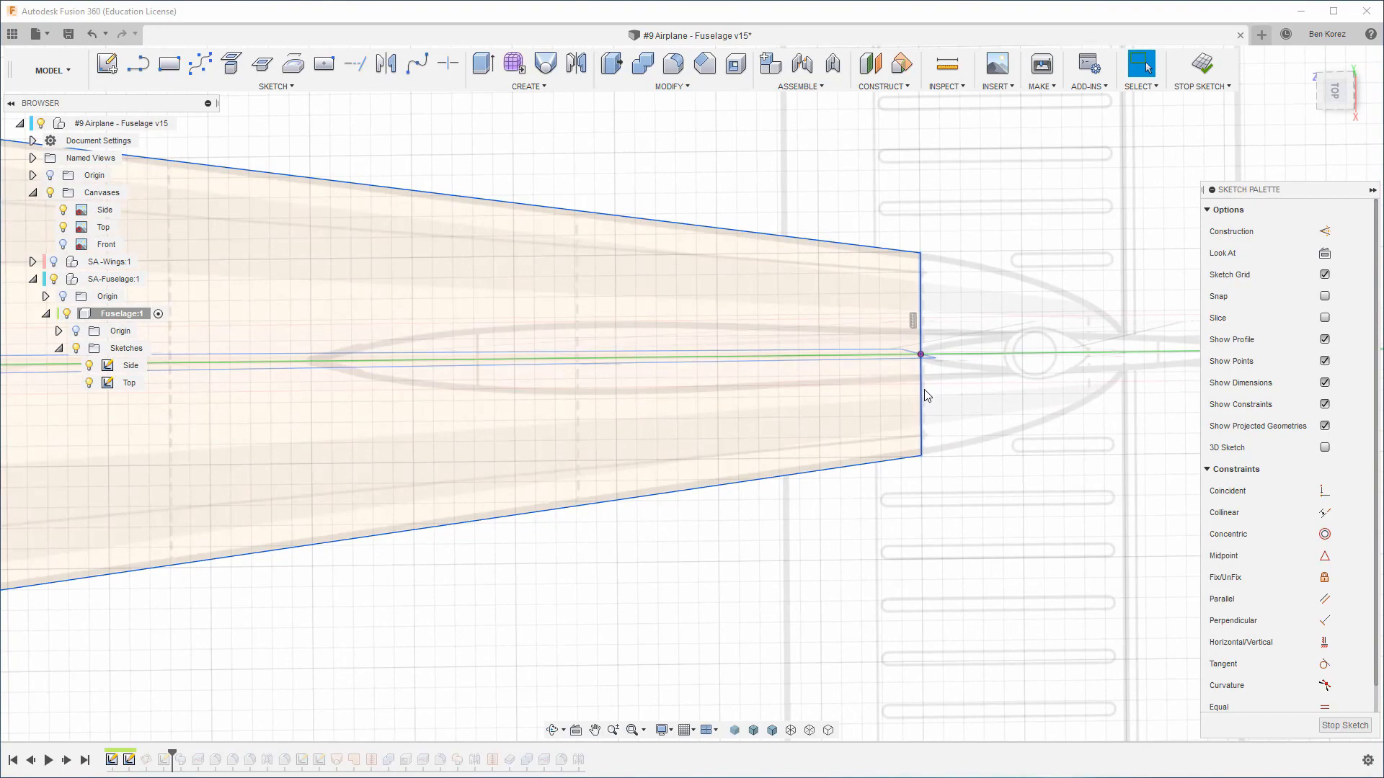
middle_click_drag(1018, 309, 1065, 310)
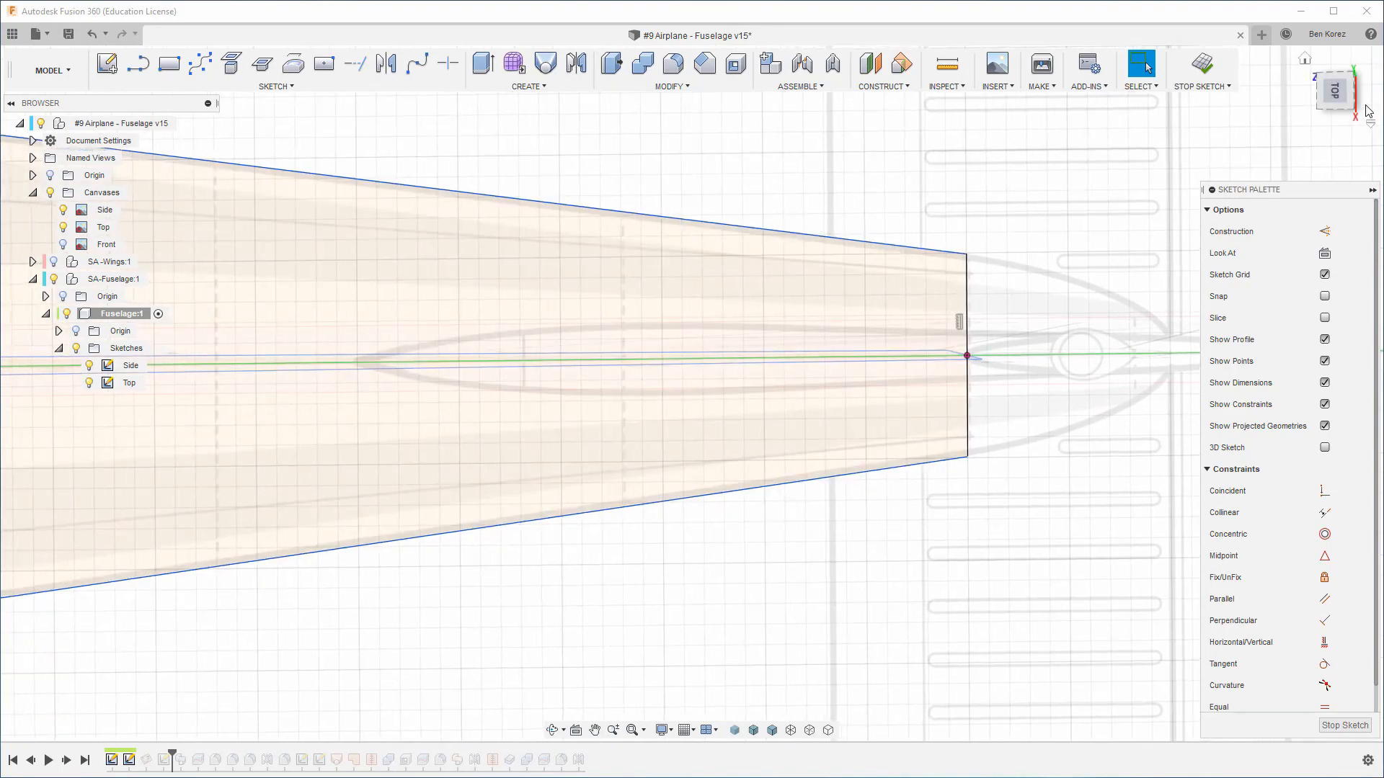
left_click(1334, 94)
scroll(1187, 203, "down", 6)
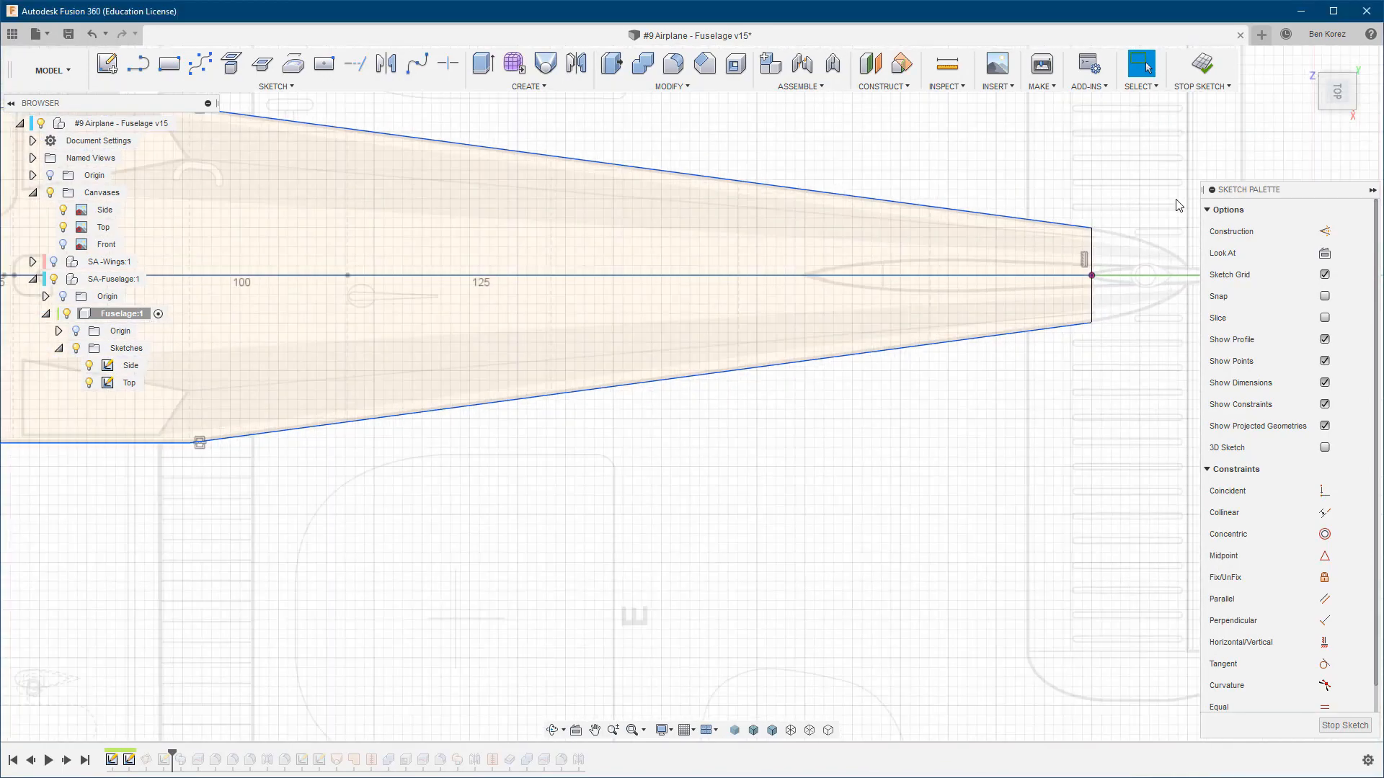
scroll(243, 240, "up", 8)
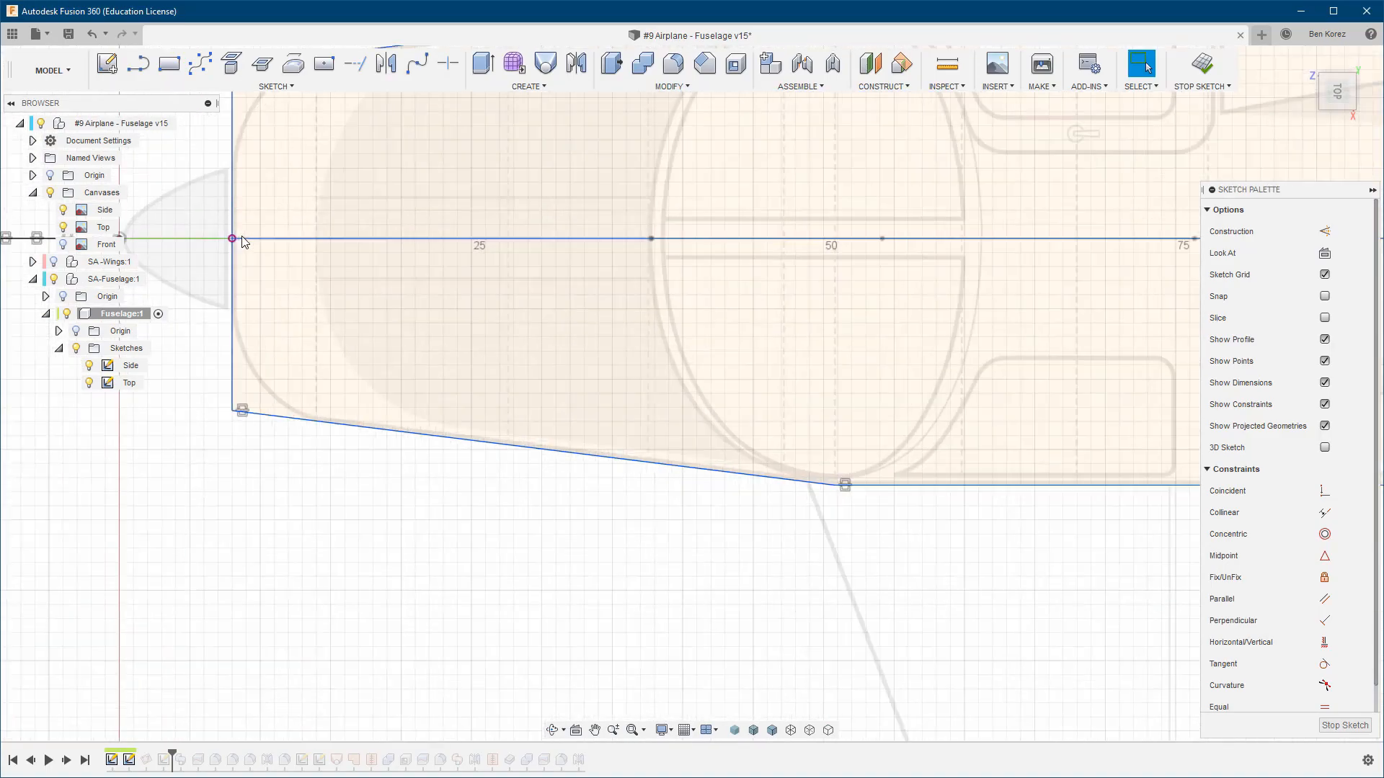
mouse_move(228, 242)
middle_mouse_down("shift")
mouse_move(284, 300)
mouse_move(284, 361)
middle_mouse_up("shift")
scroll(284, 360, "down", 2)
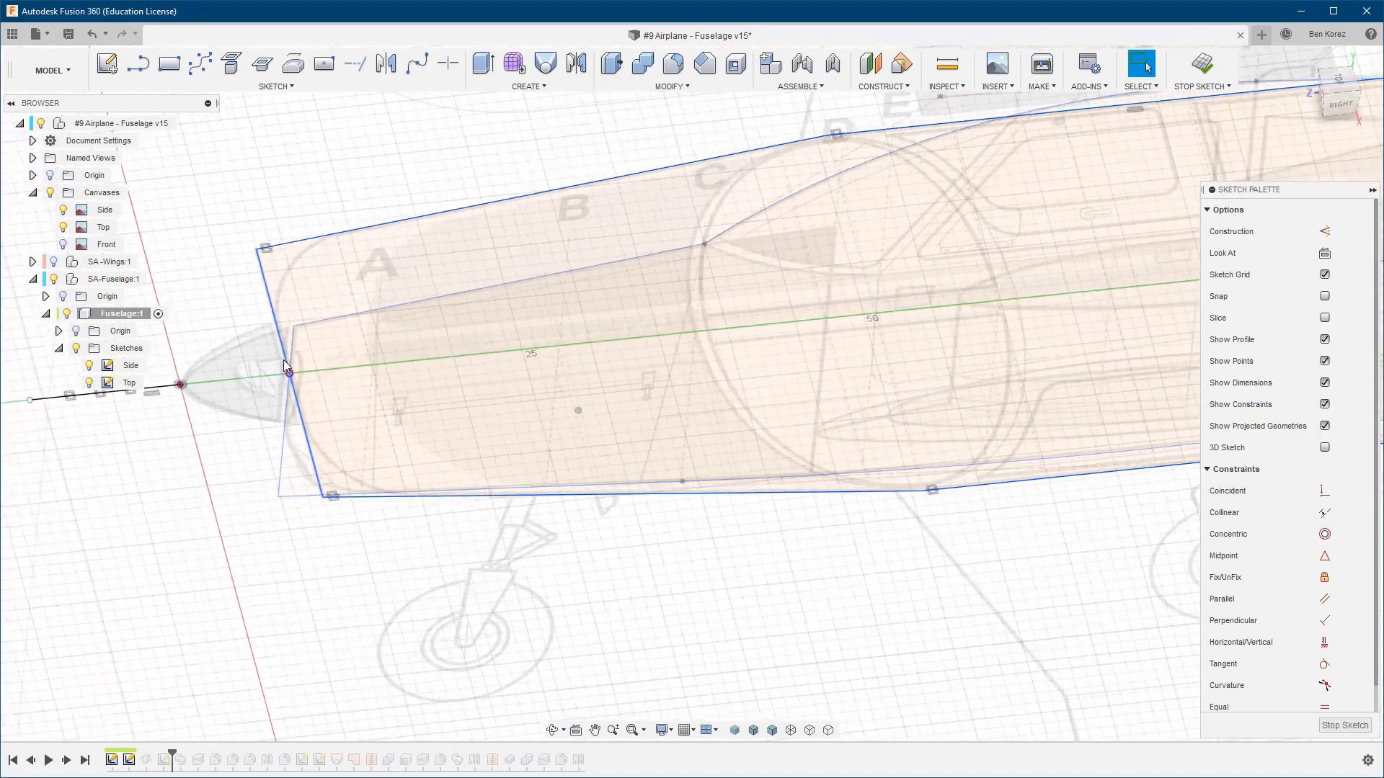
scroll(274, 326, "down", 1)
scroll(274, 326, "down", 2)
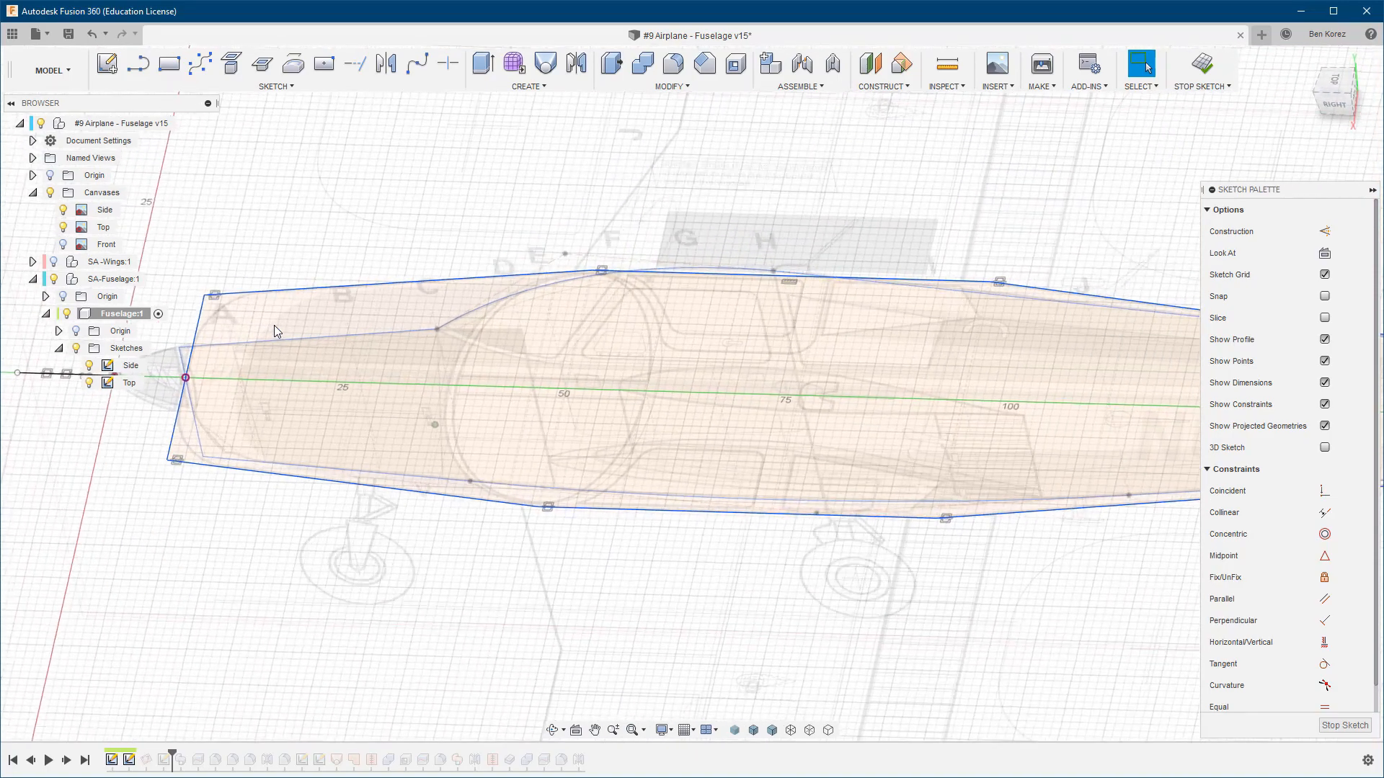
middle_click_drag(274, 326, 1115, 189, "shift")
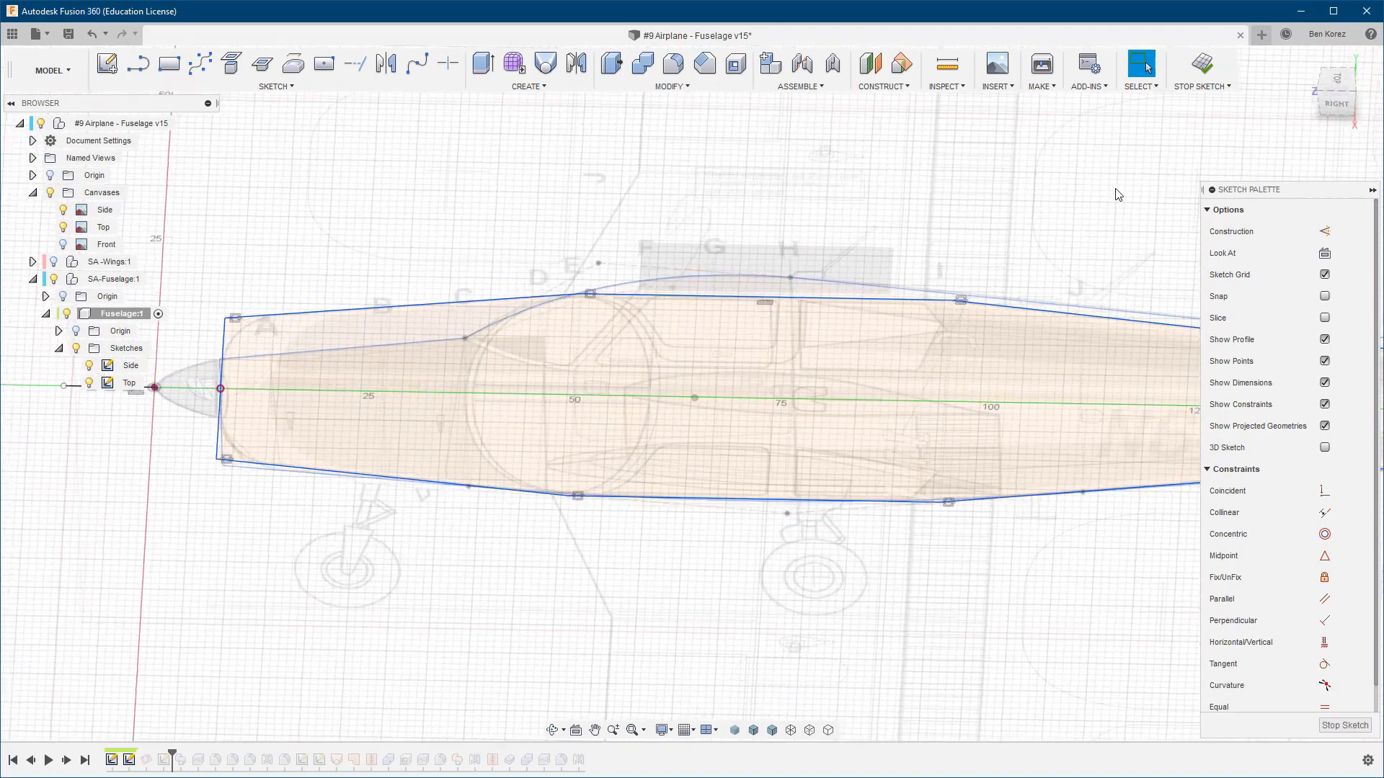
Finish editing the Top sketch and show the Front sketch at the nose of the fuselage
left_click(1202, 65)
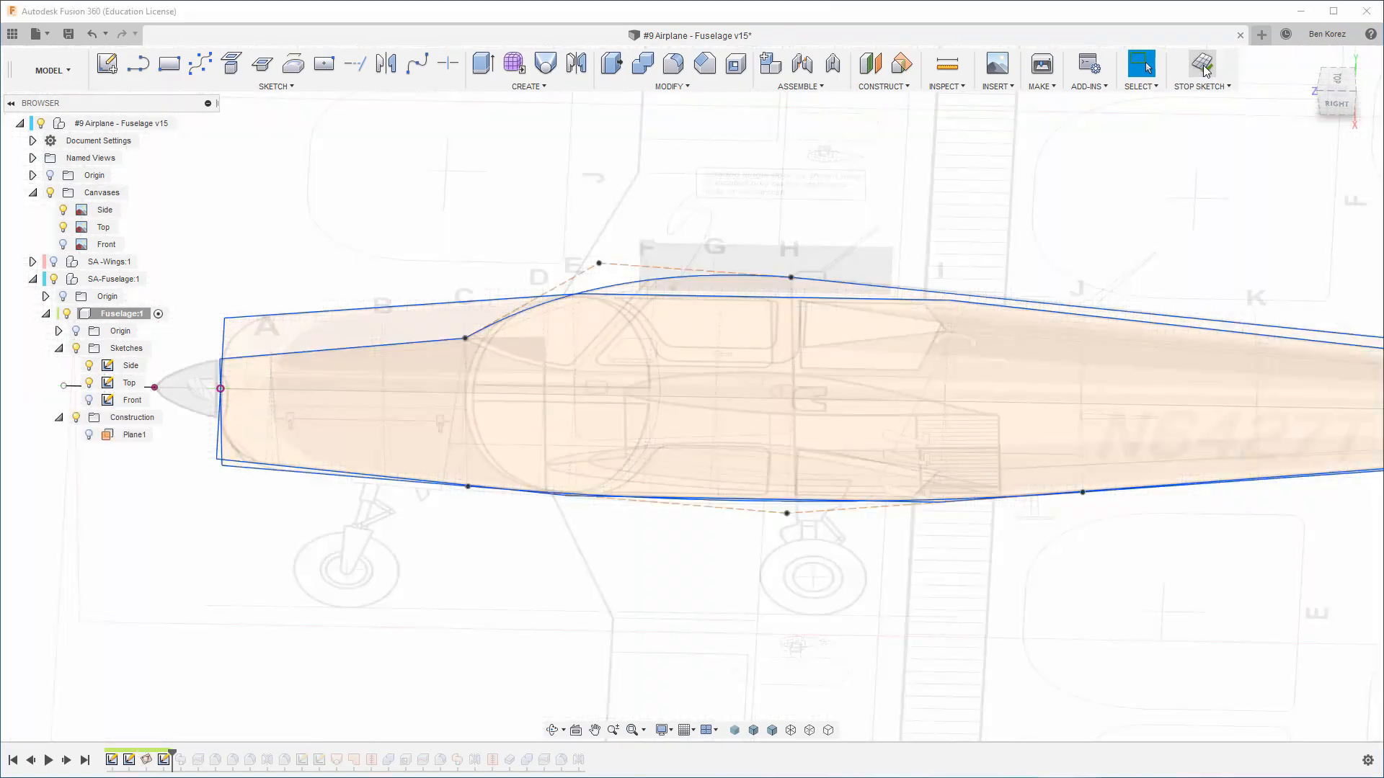
left_click(92, 402)
left_click(90, 401)
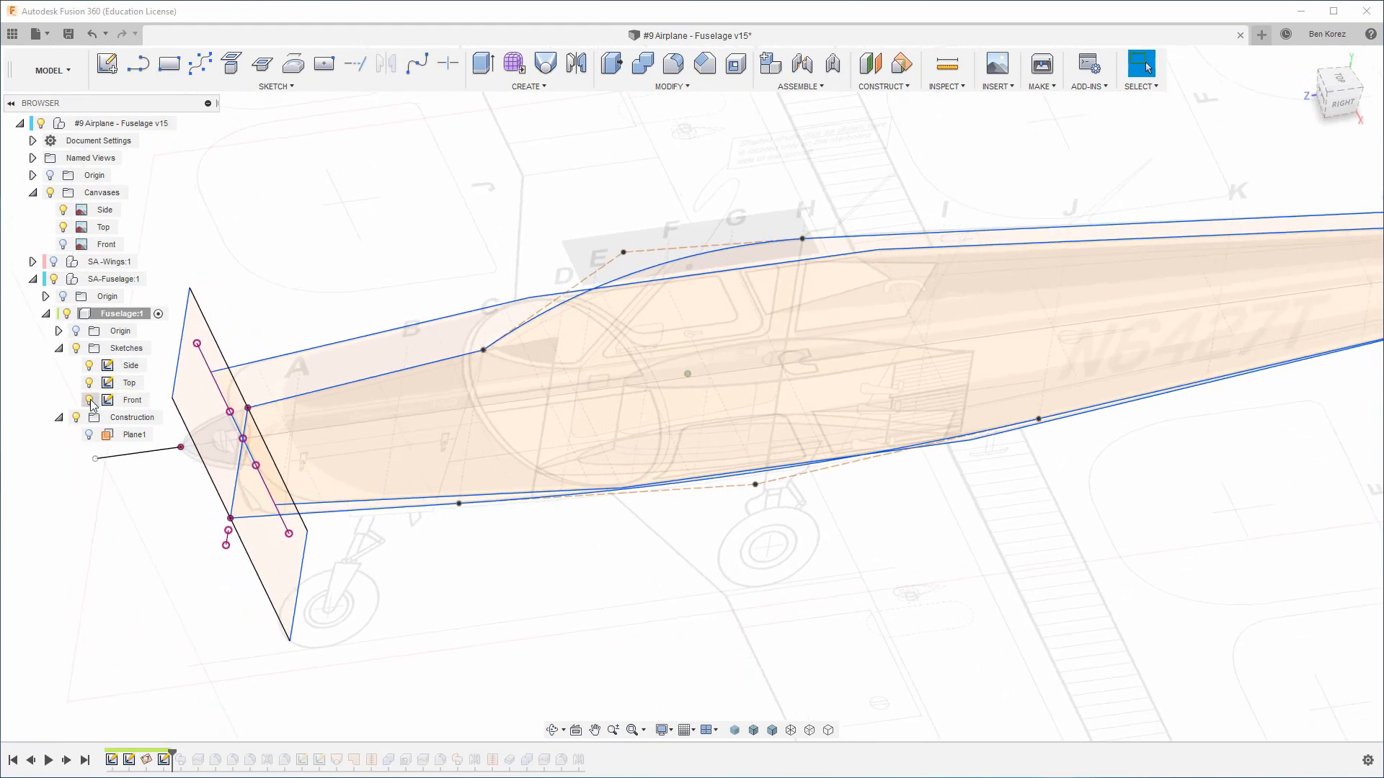
Toggle the visibility of Plane1 to examine its placement at the nose, and review the available plane construction types
left_click(94, 439)
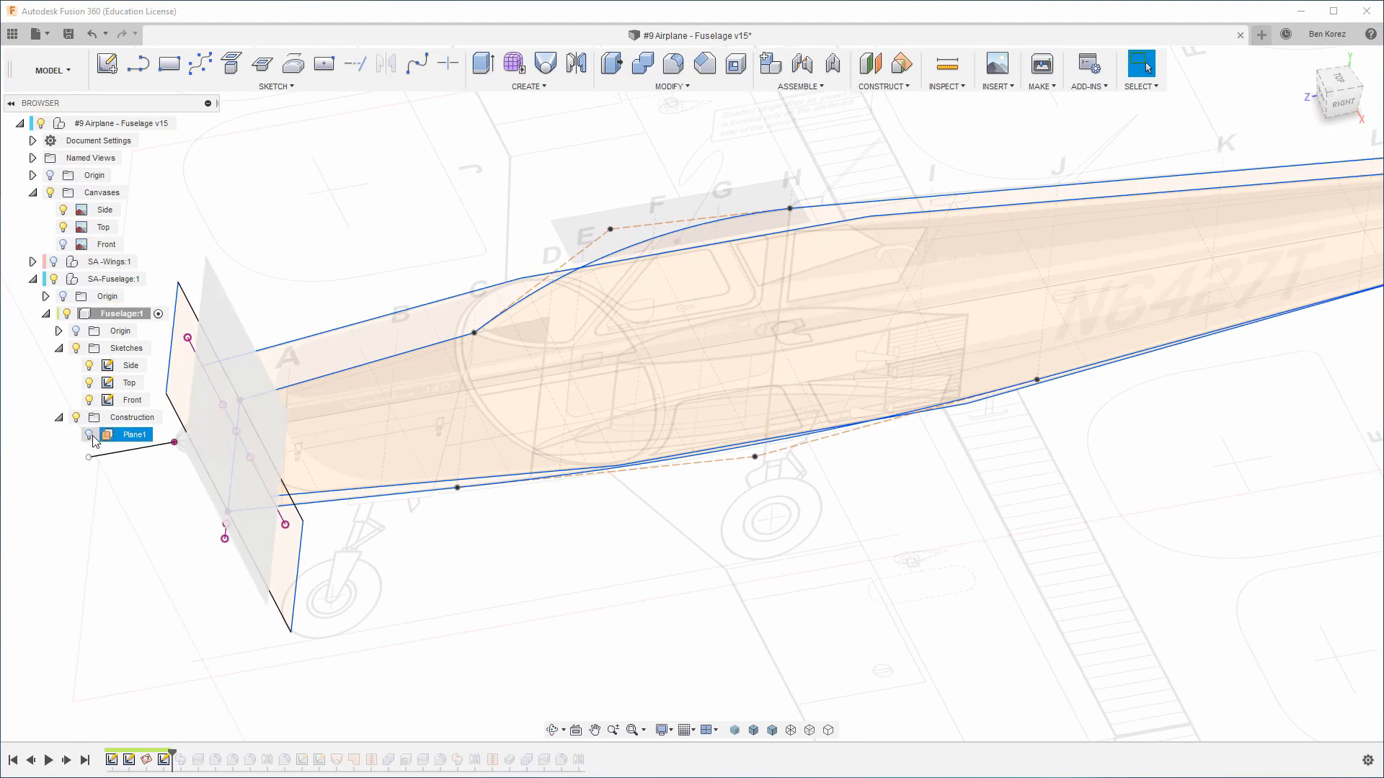
left_click(884, 86)
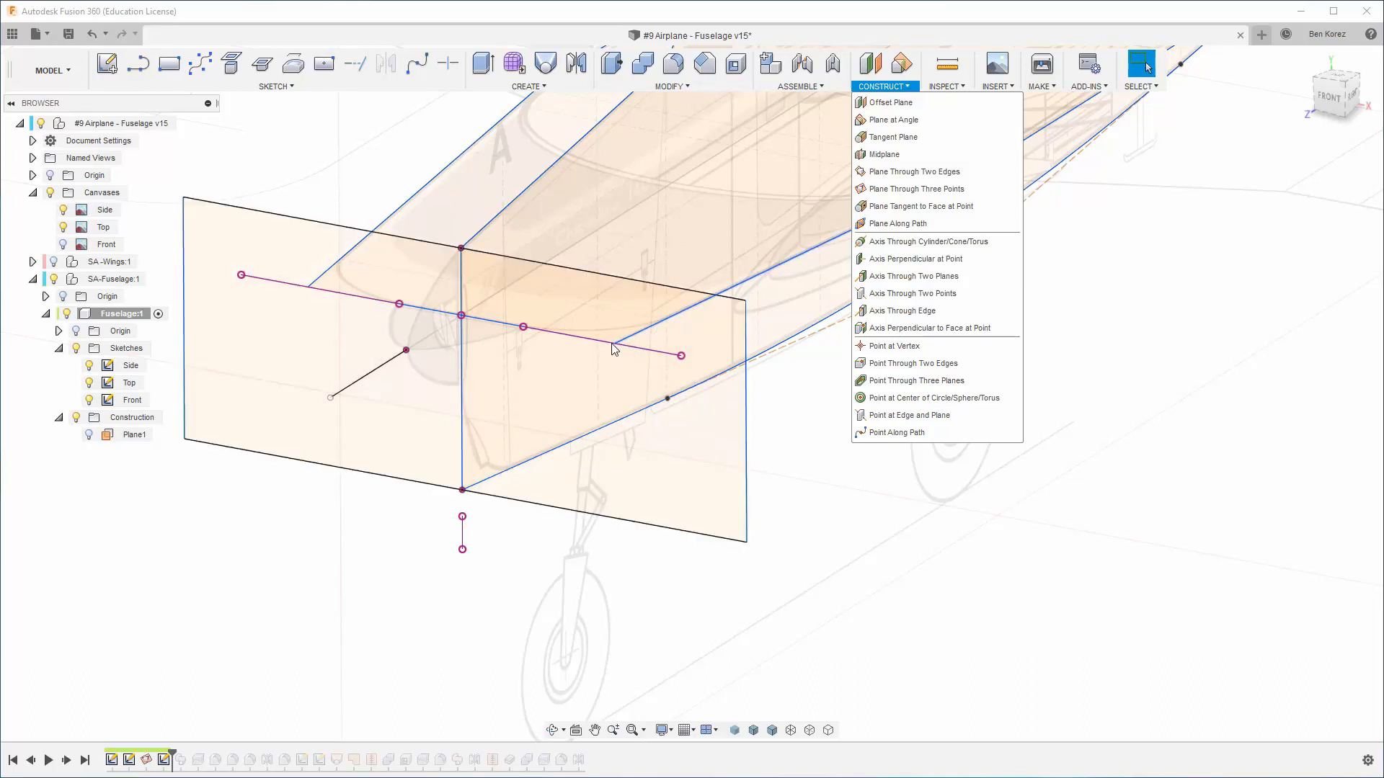
left_click(94, 437)
left_click(93, 437)
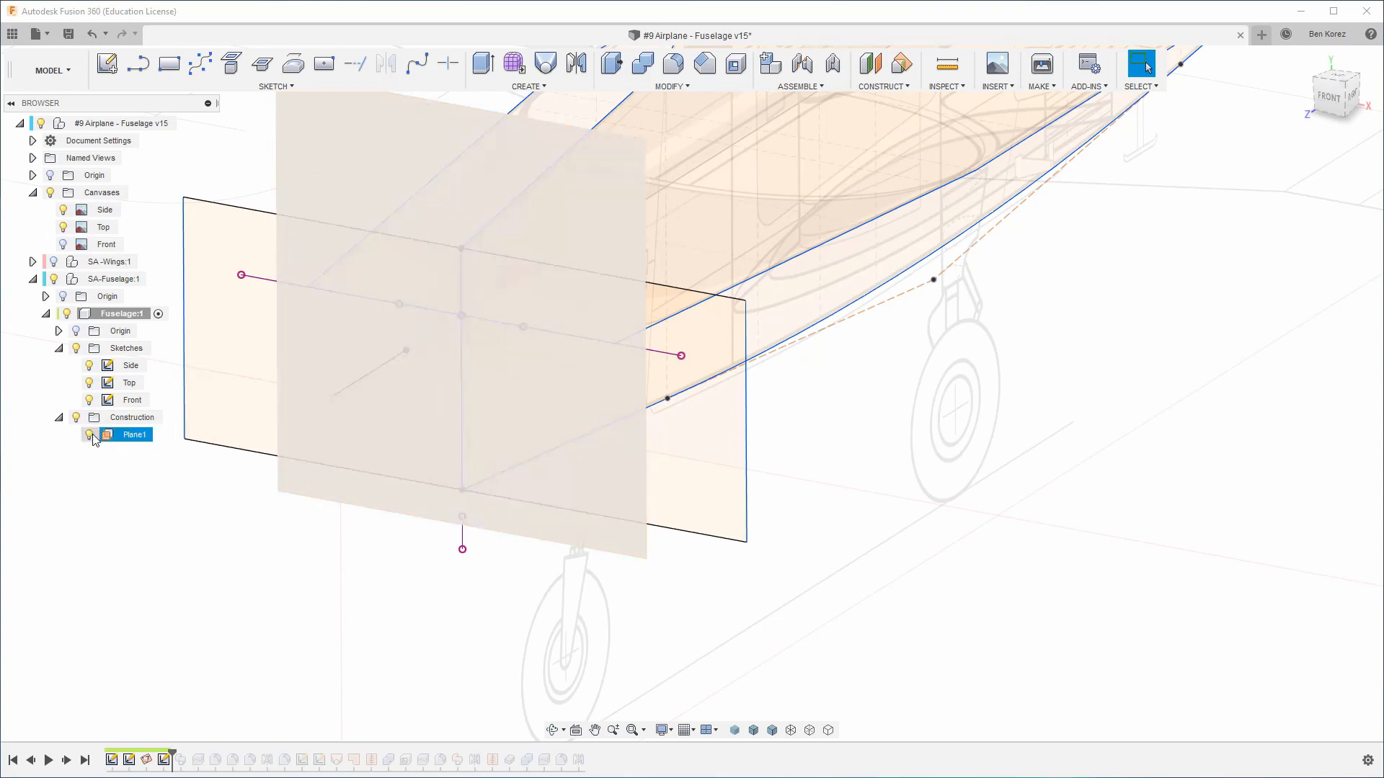
Open the Front sketch for editing, view it straight from the front, and show the Front reference canvas behind it
double_click(131, 401)
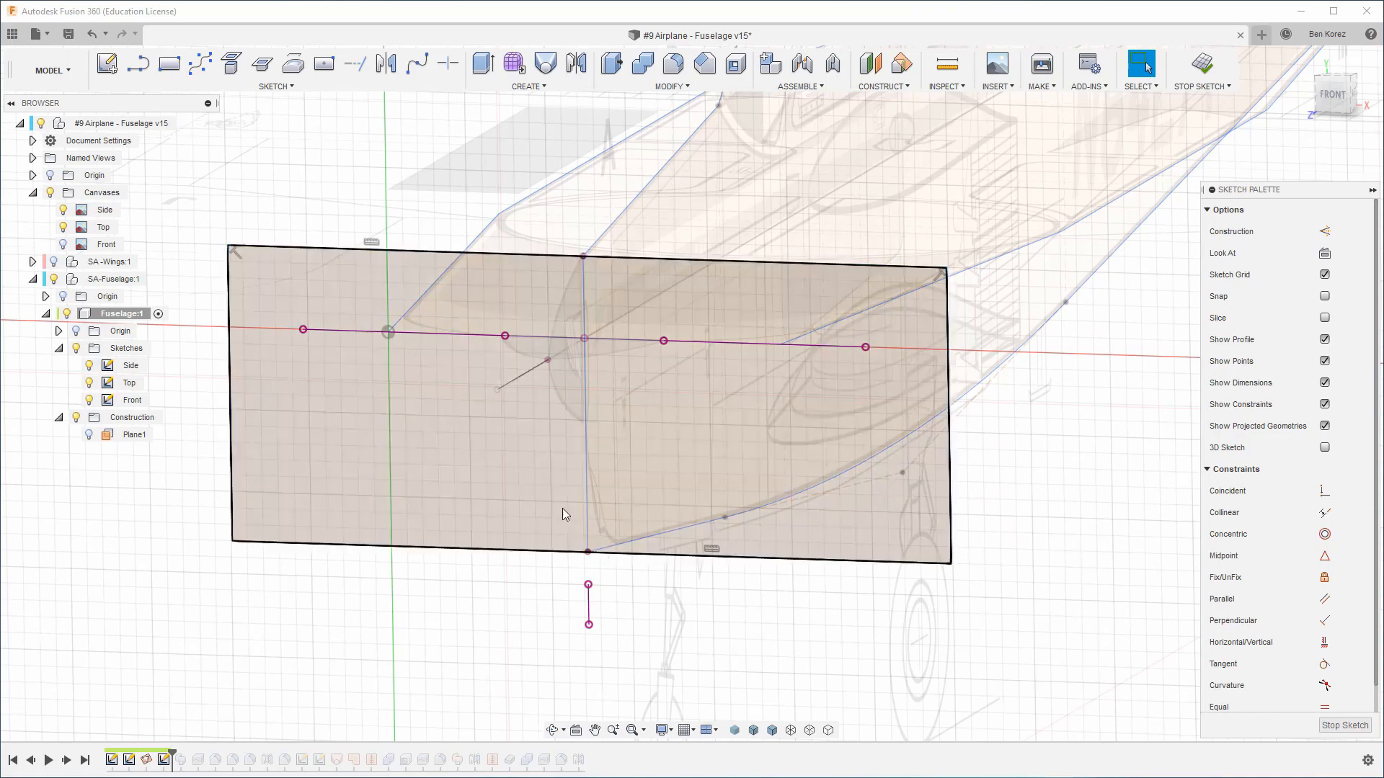
mouse_move(729, 396)
middle_mouse_down("shift")
mouse_move(544, 317)
mouse_move(395, 559)
middle_mouse_up("shift")
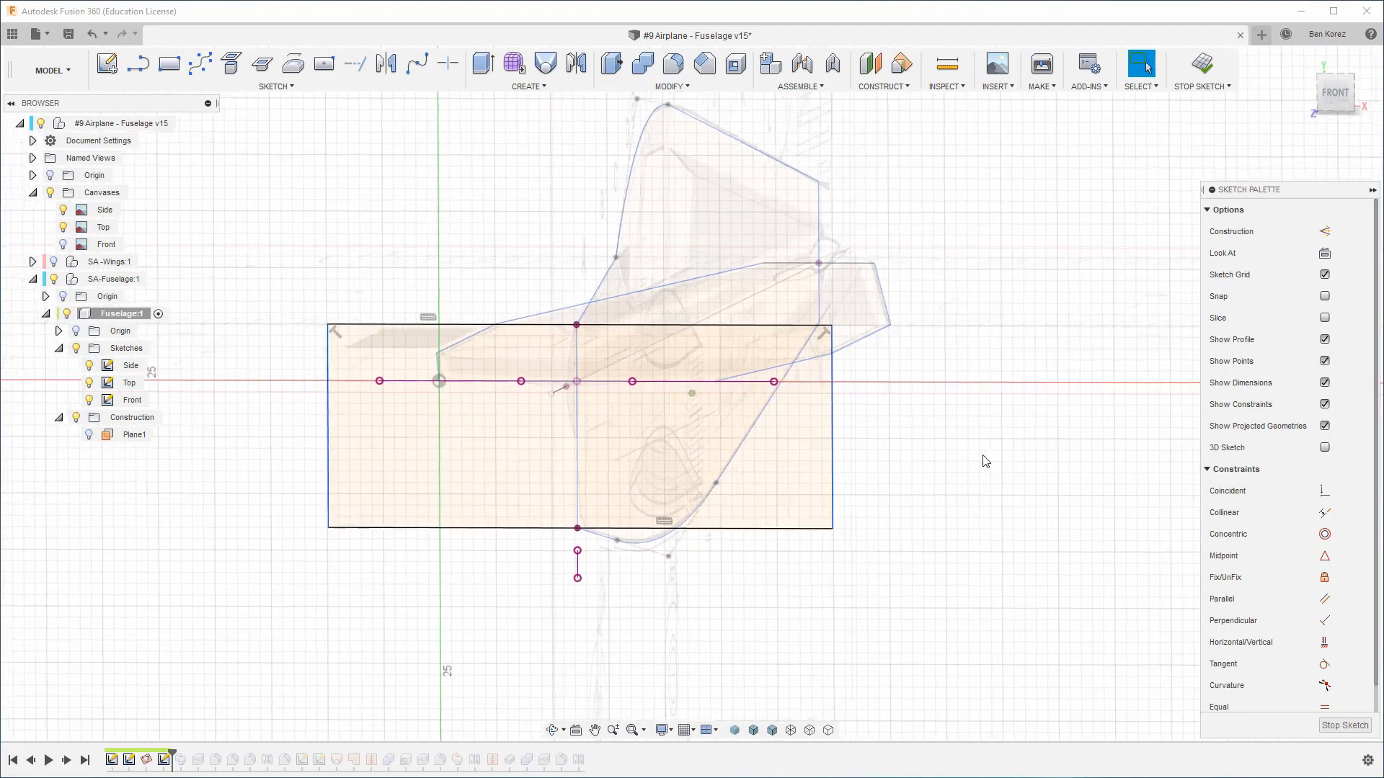
left_click(1333, 98)
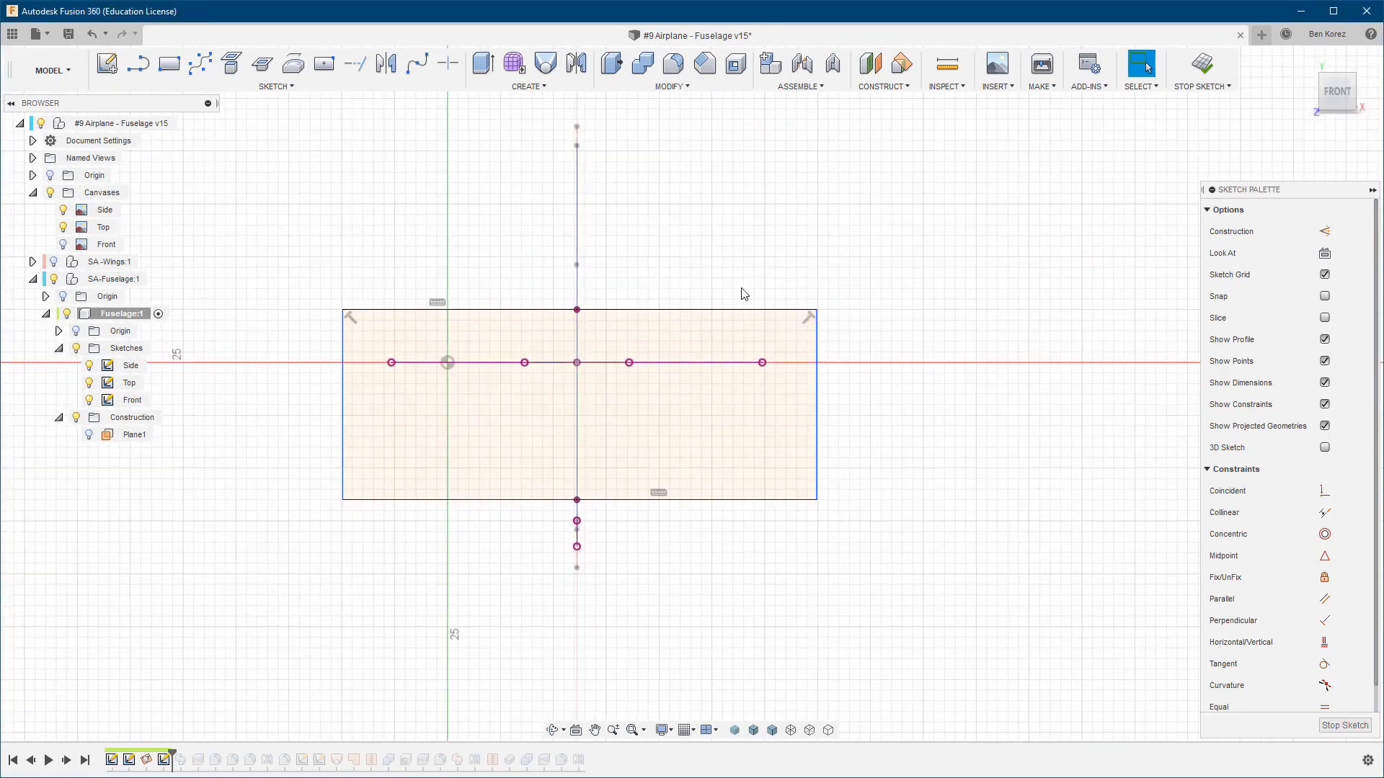
left_click(64, 245)
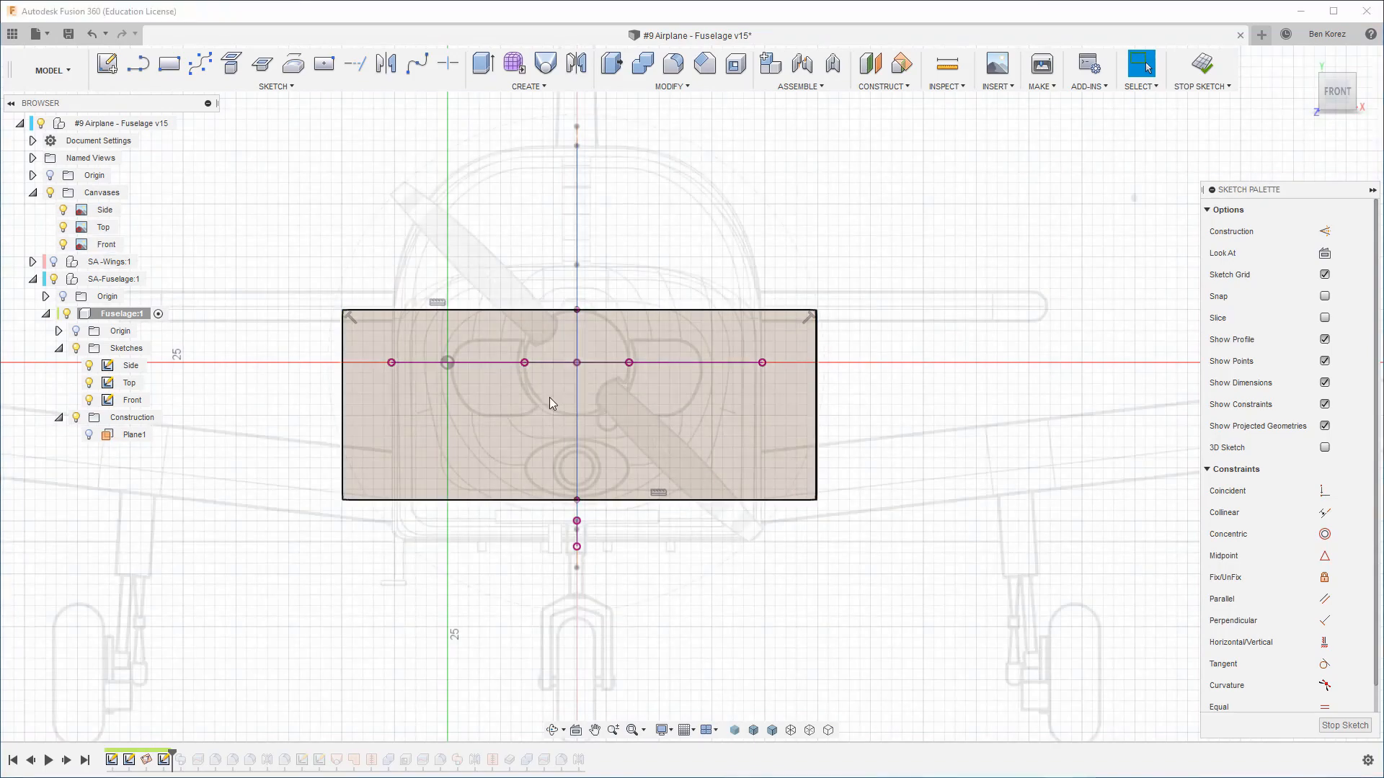
scroll(533, 376, "up", 3)
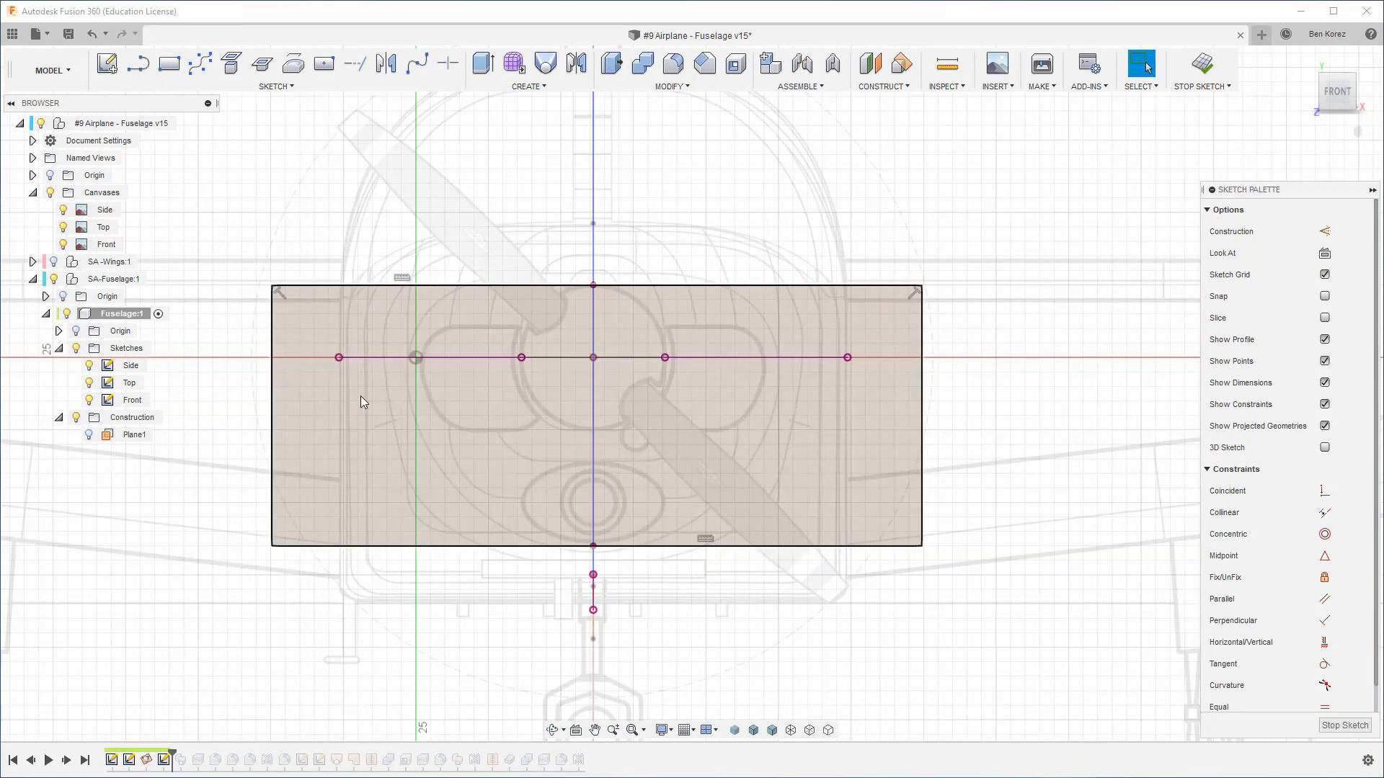
Finish editing the Front sketch and hide the Front, Top and Side reference canvases
scroll(360, 396, "up", 2)
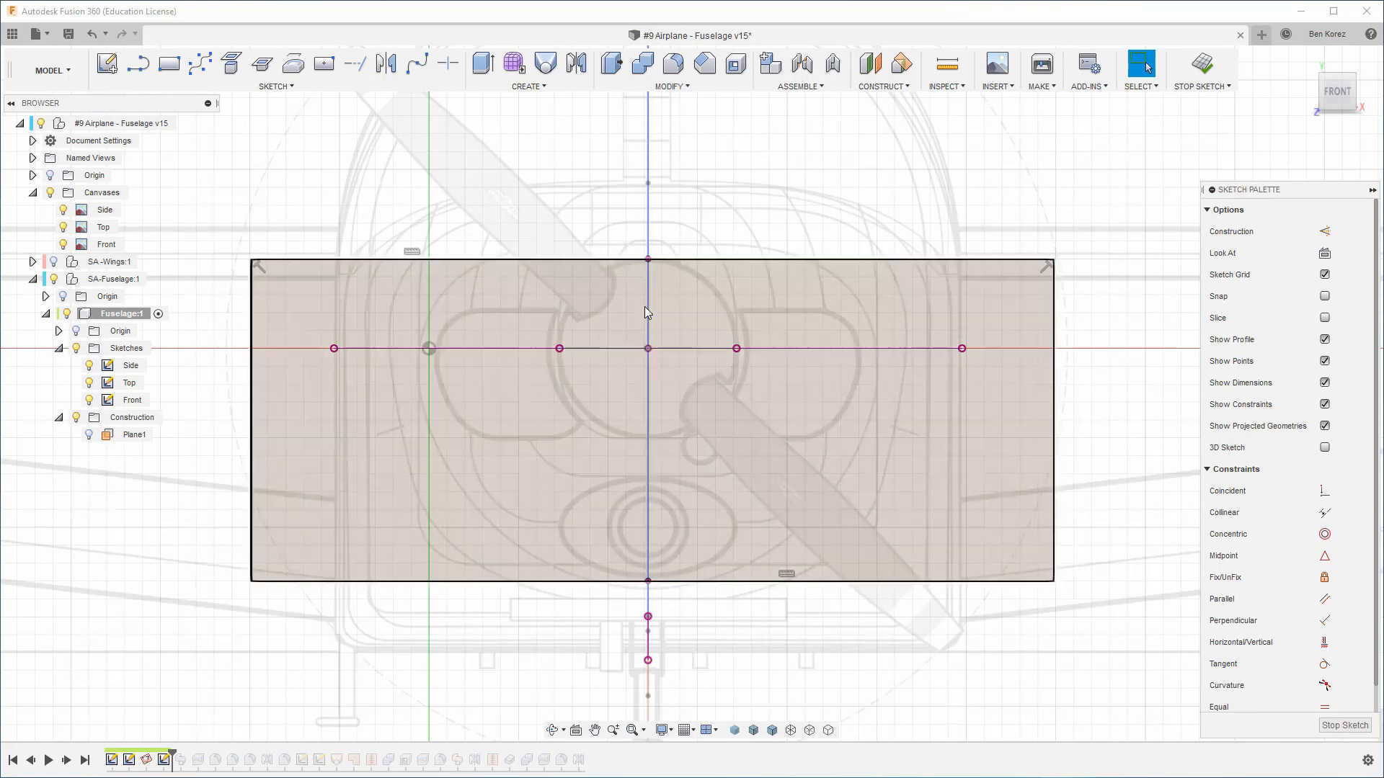
left_click(1204, 66)
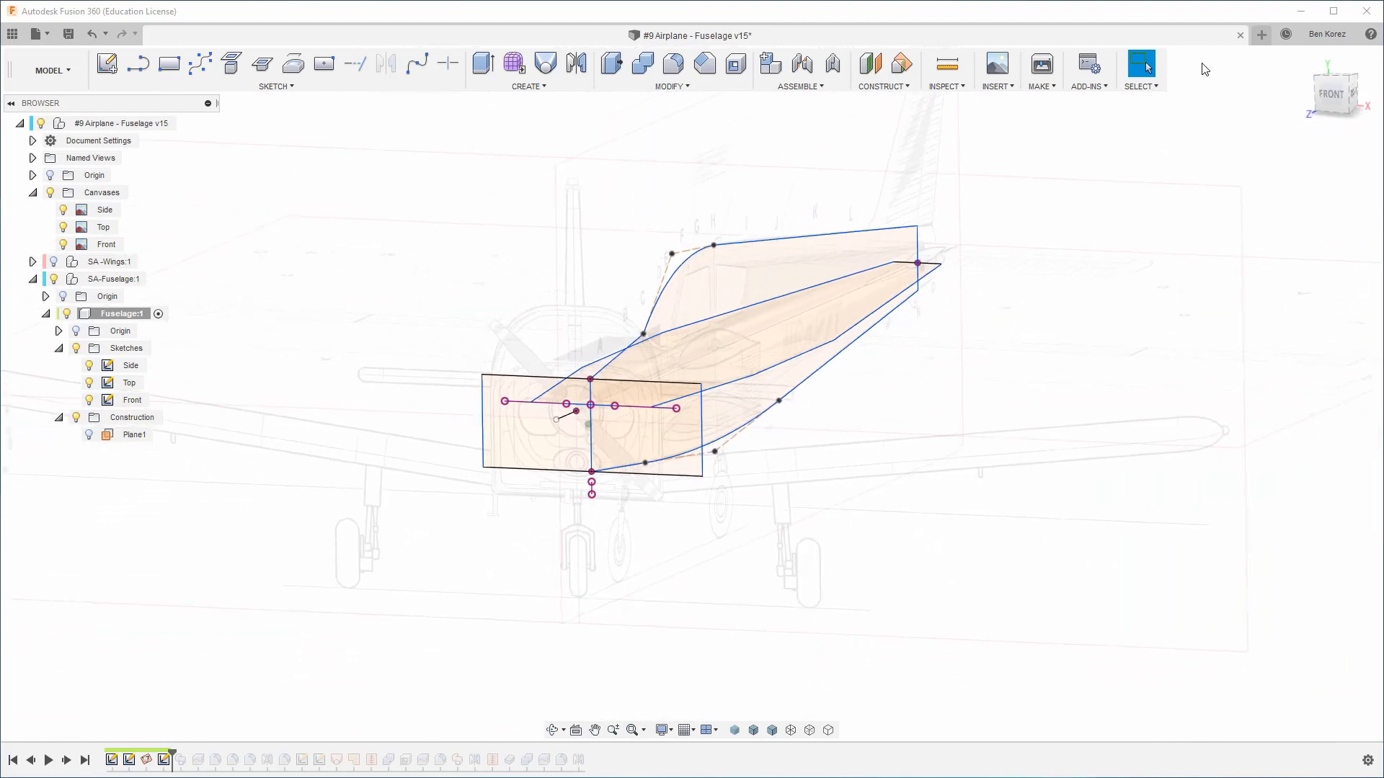
left_click(64, 244)
left_click(69, 229)
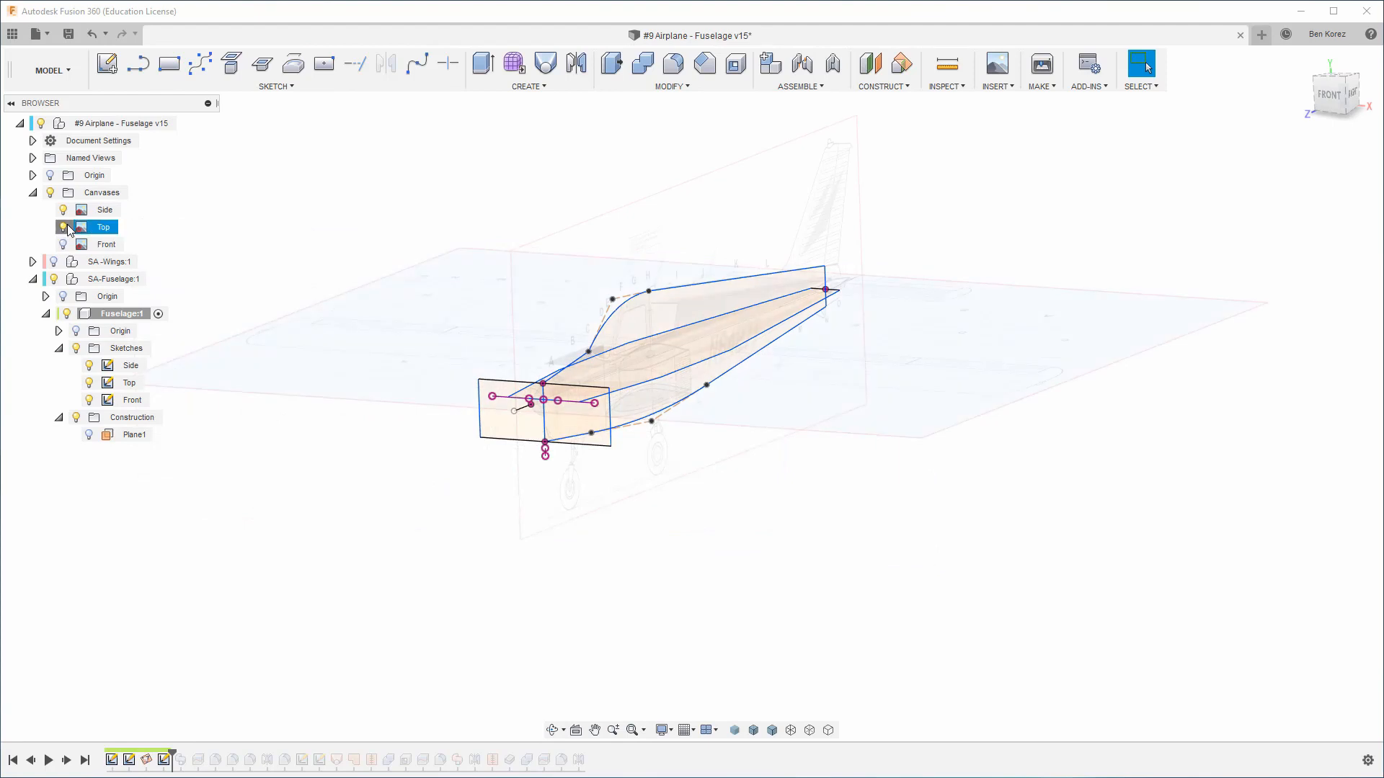
left_click(63, 227)
left_click(64, 209)
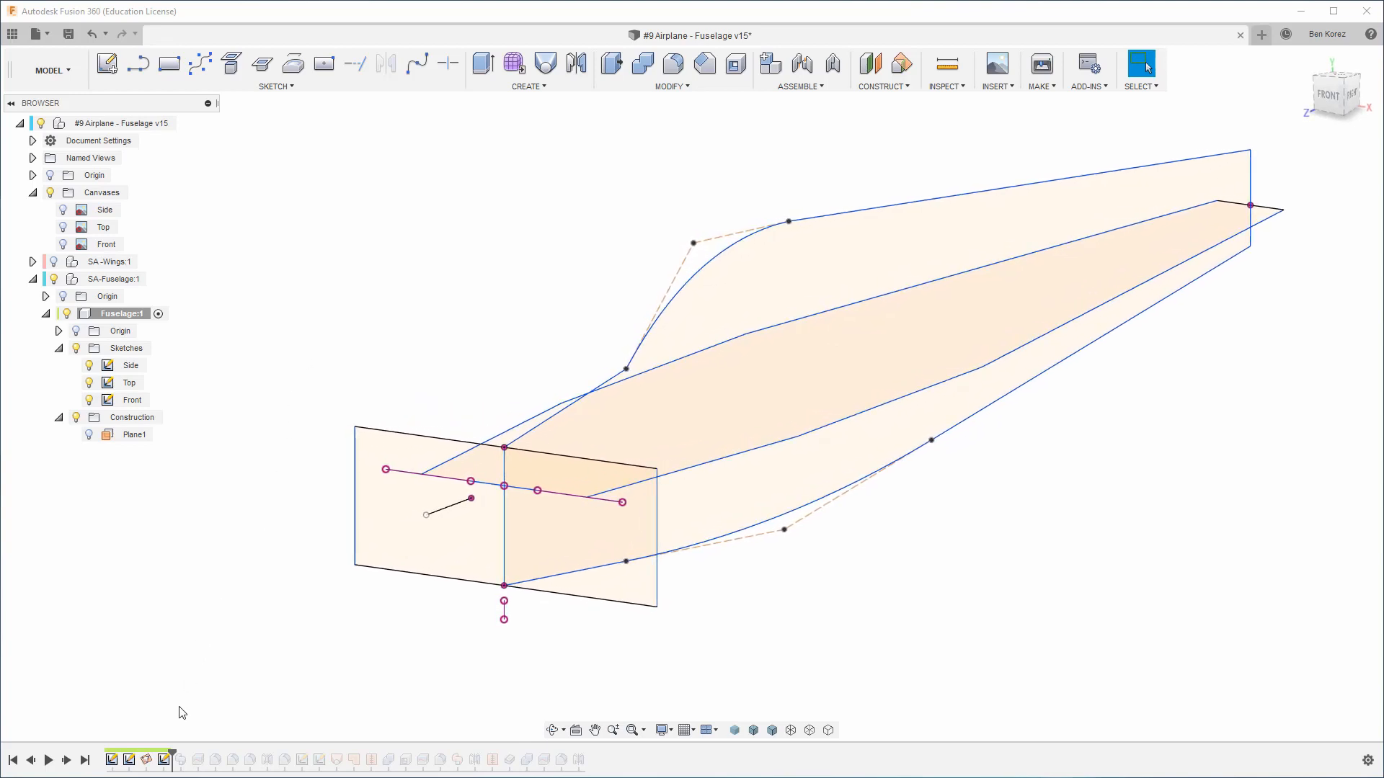
Roll the timeline forward past the Sweep feature and show the swept body Body1
left_click_drag(173, 754, 188, 754)
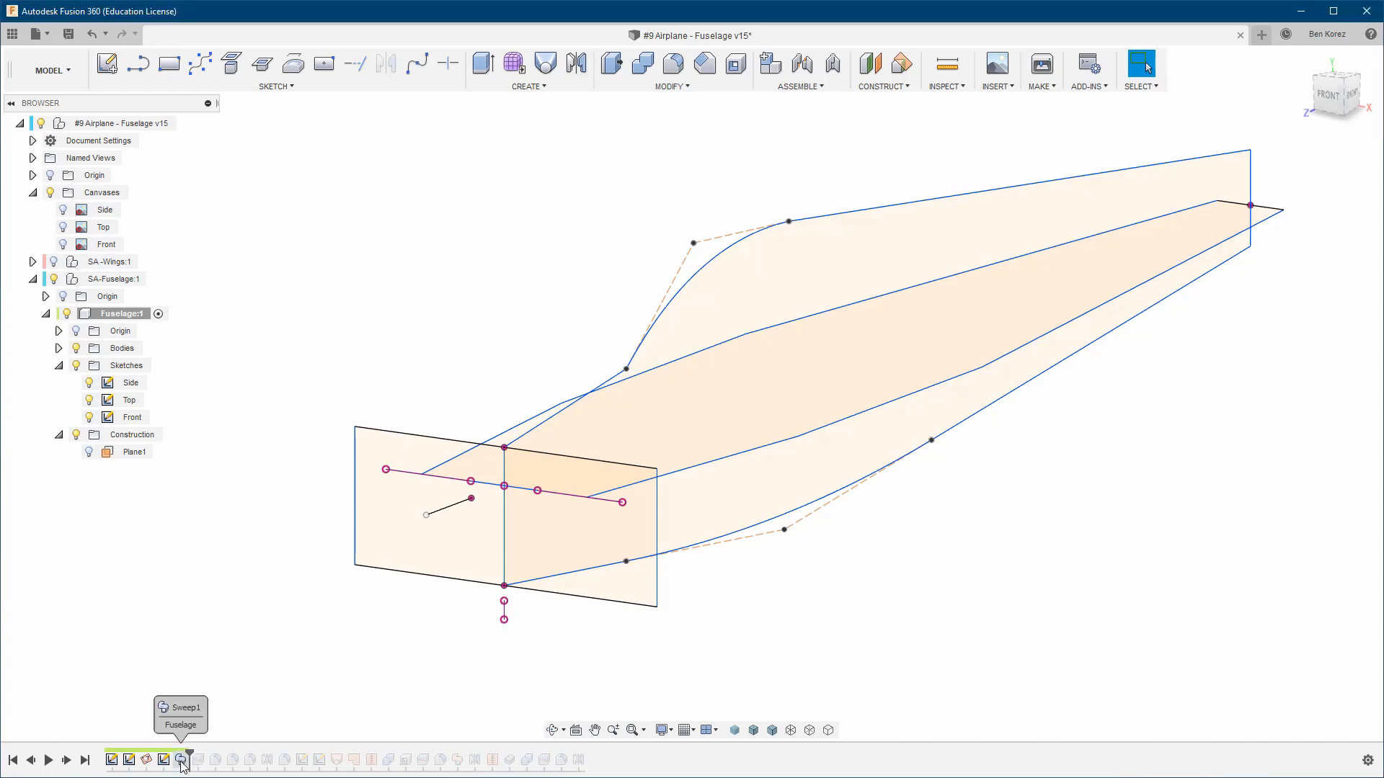
left_click(58, 348)
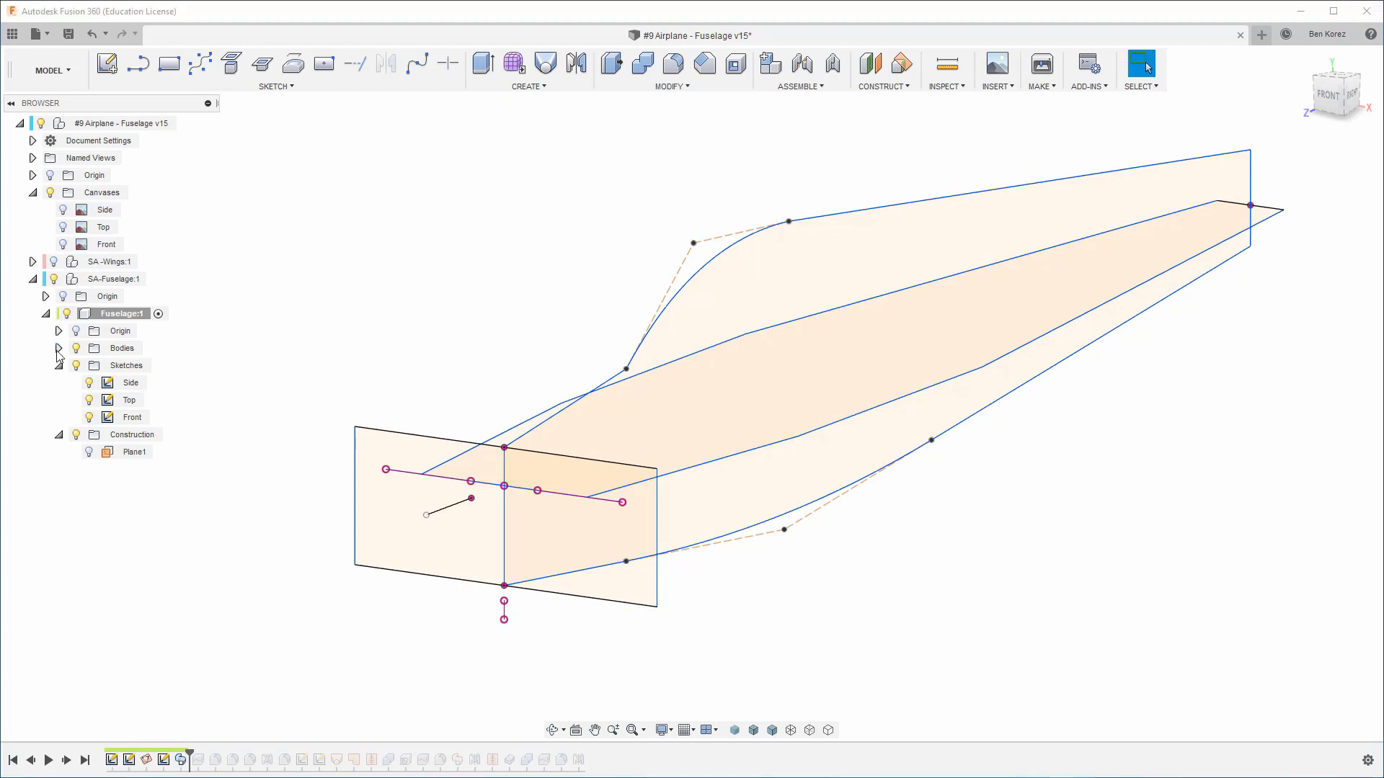
left_click(90, 366)
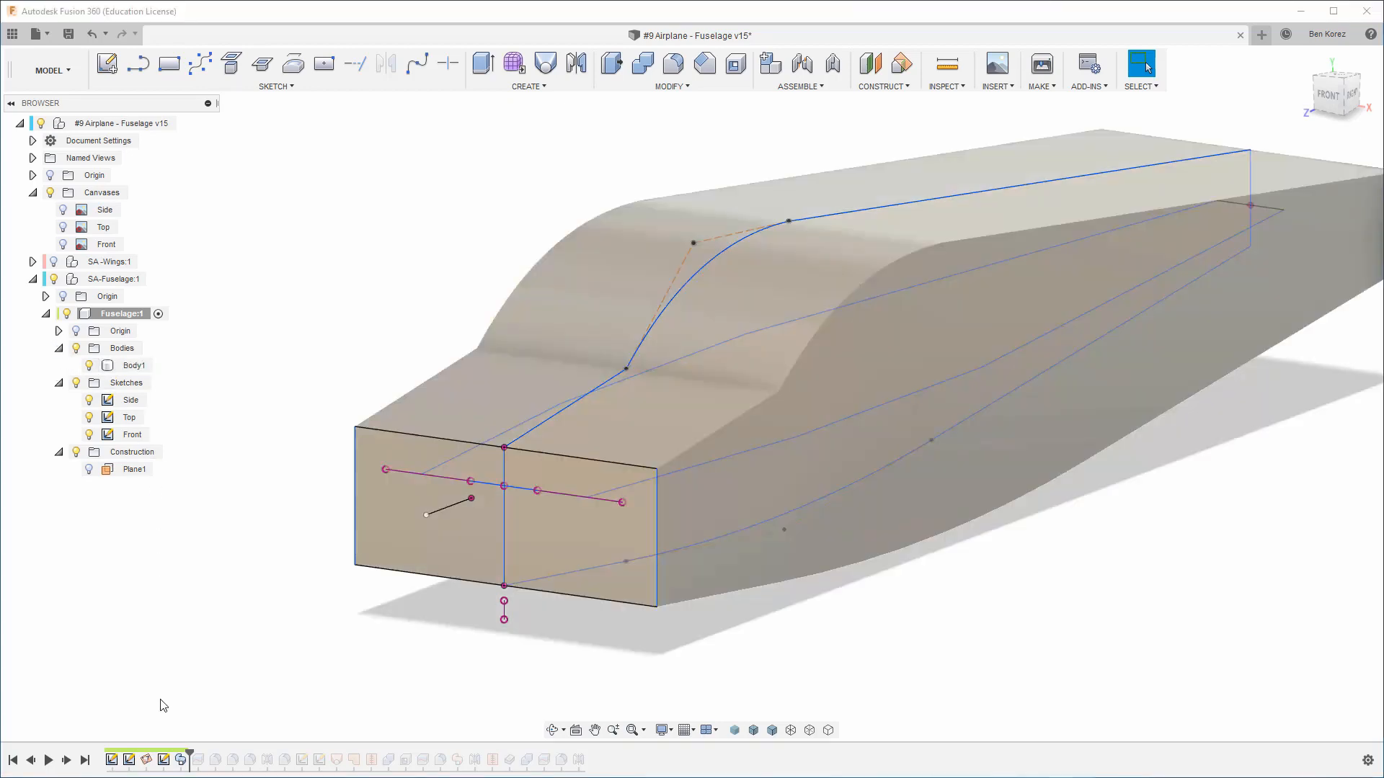
Open the fuselage sweep for editing, review its Front profile, path, guide rail and Stretch profile scaling, and accept it
left_click(180, 761)
double_click(181, 761)
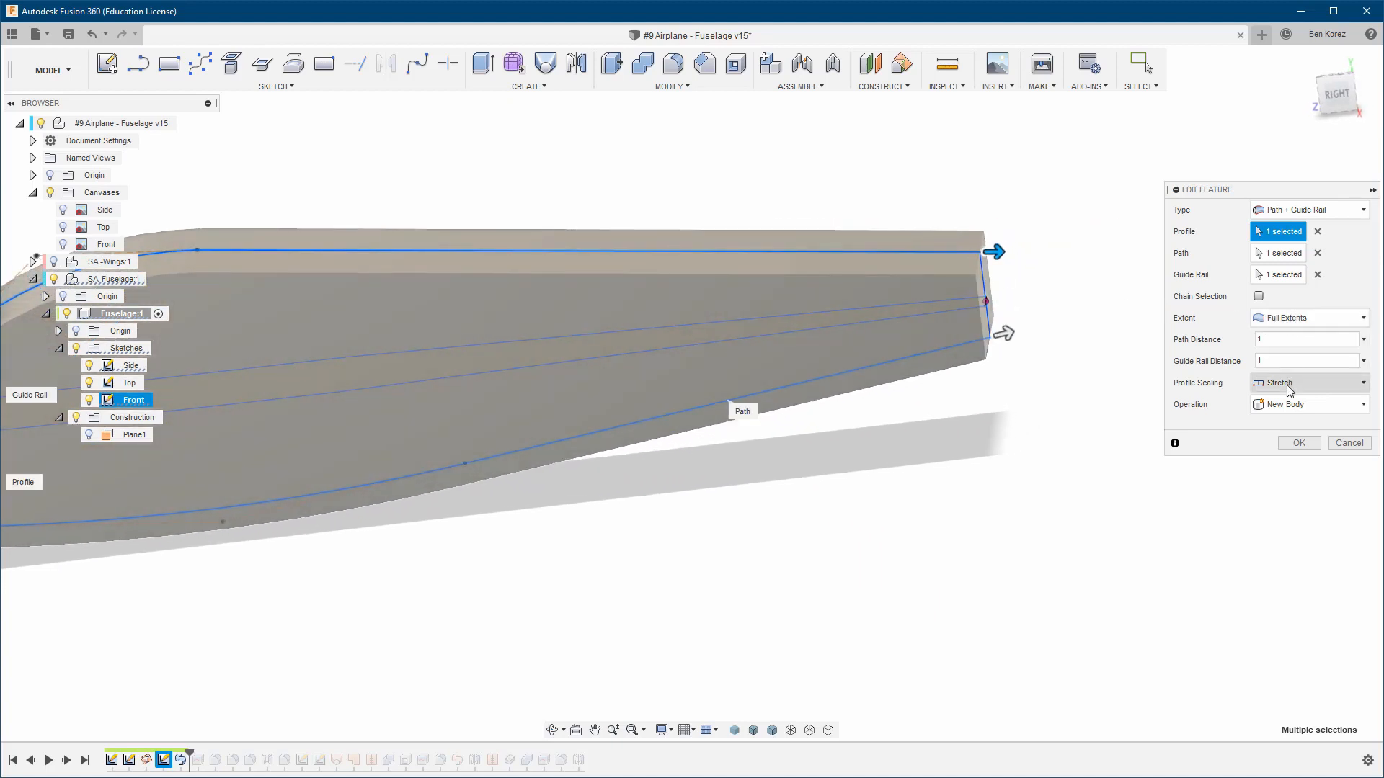
left_click(1299, 443)
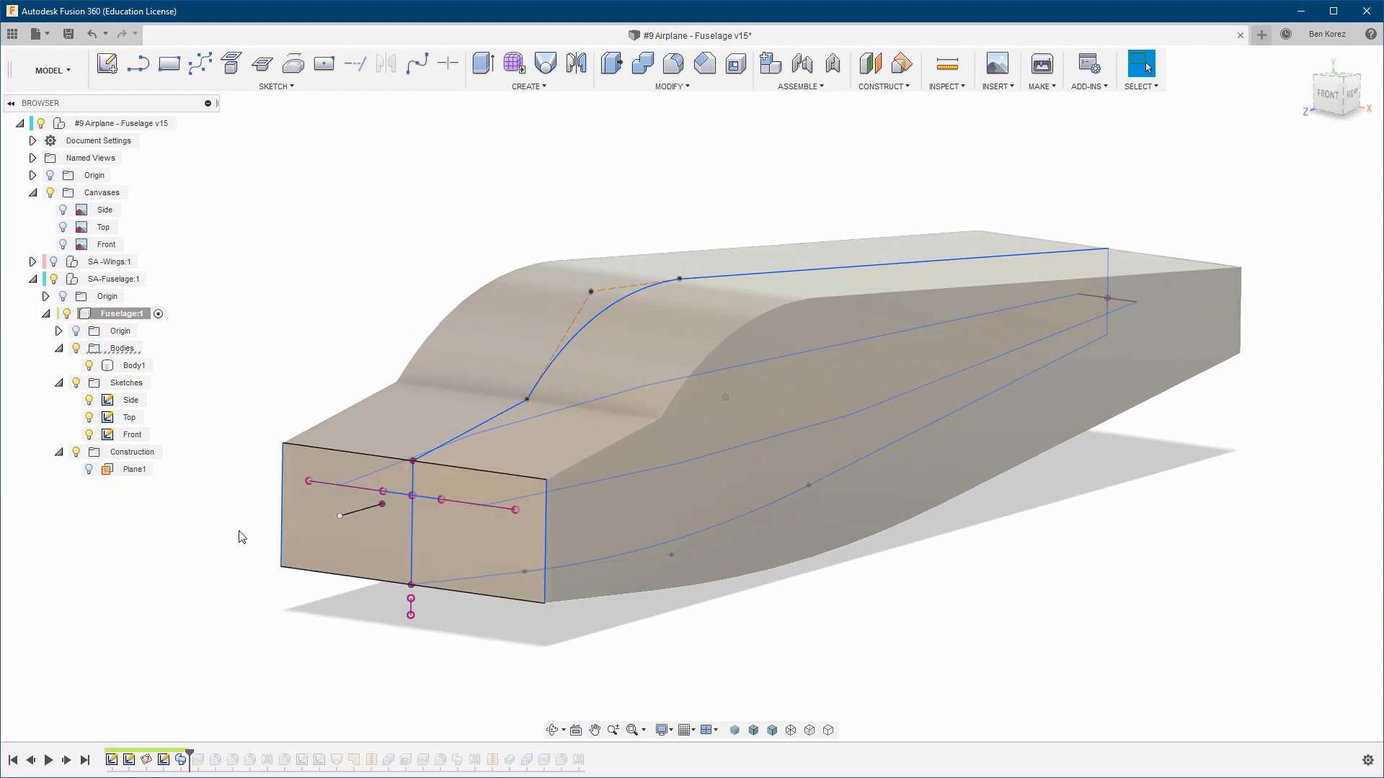
Show the Top and Side canvases and compare the swept body against them from the right and from above
left_click(64, 228)
left_click(65, 229)
left_click(65, 231)
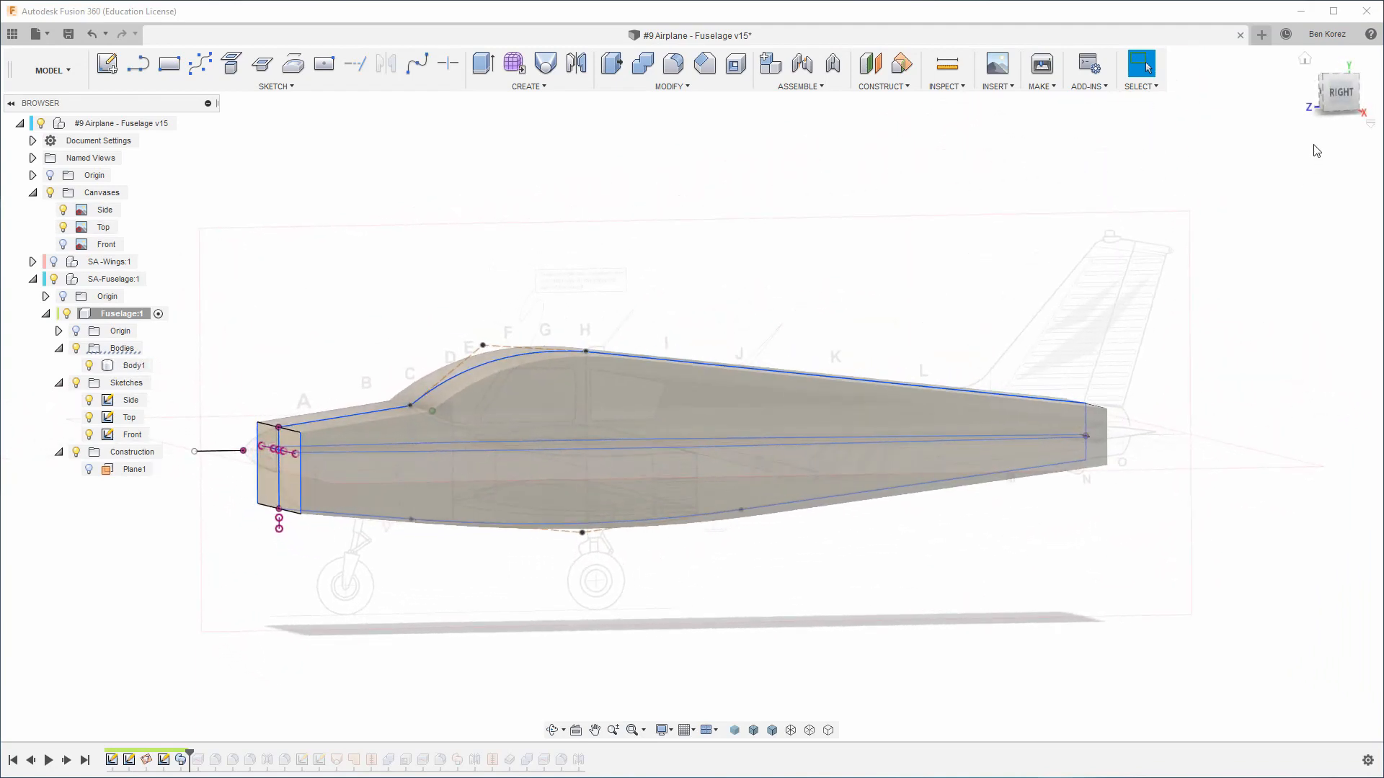
left_click(1341, 95)
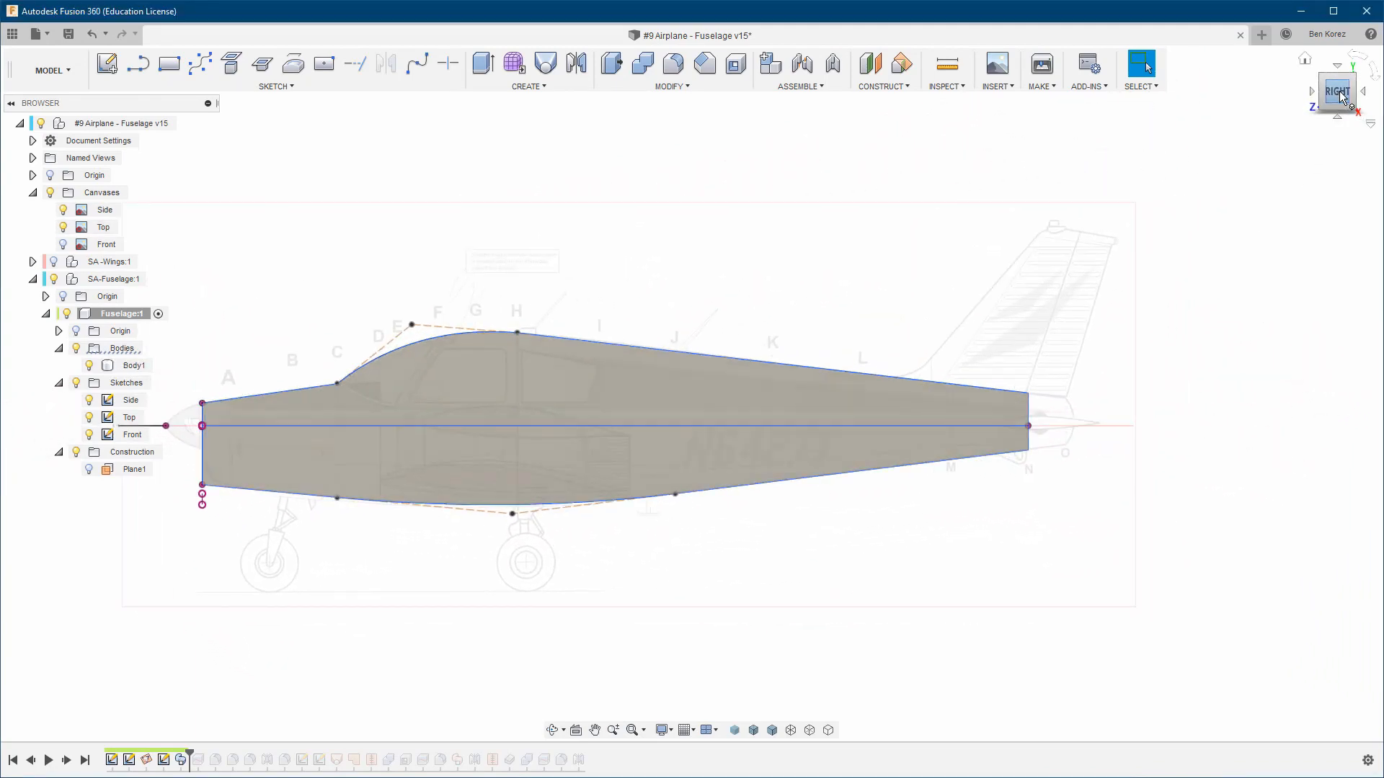
left_click(1341, 95)
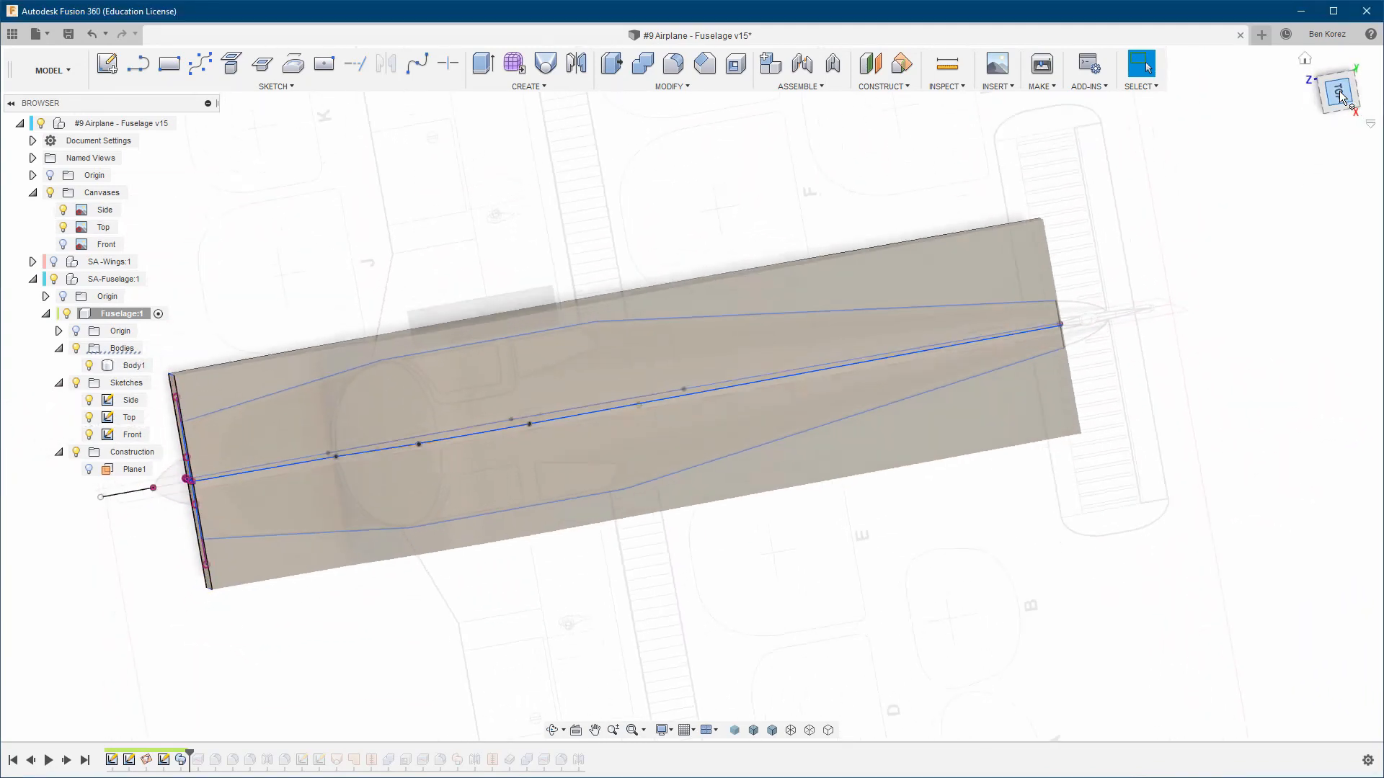
left_click(1339, 91)
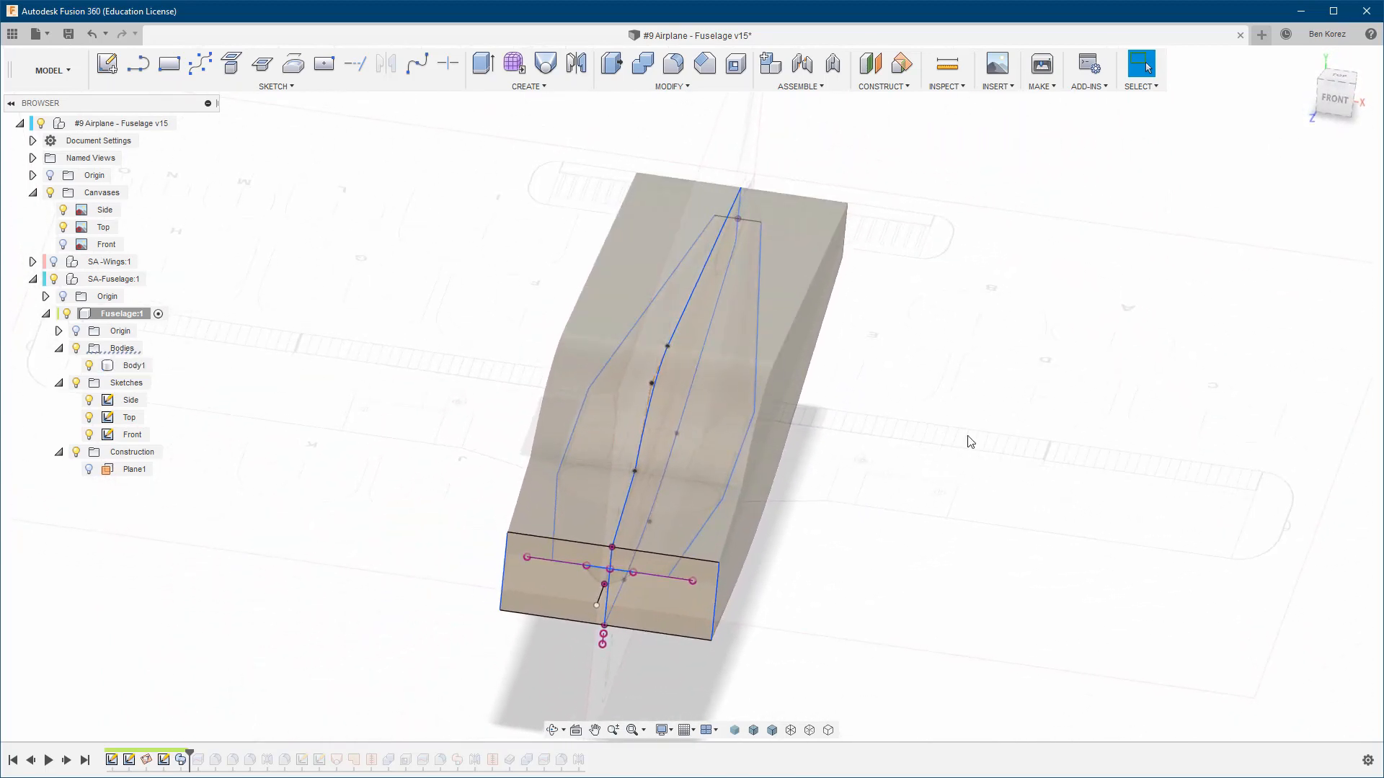
Roll the timeline forward past the Split Body feature and review the available Modify commands
left_click_drag(189, 751, 206, 752)
left_click(670, 85)
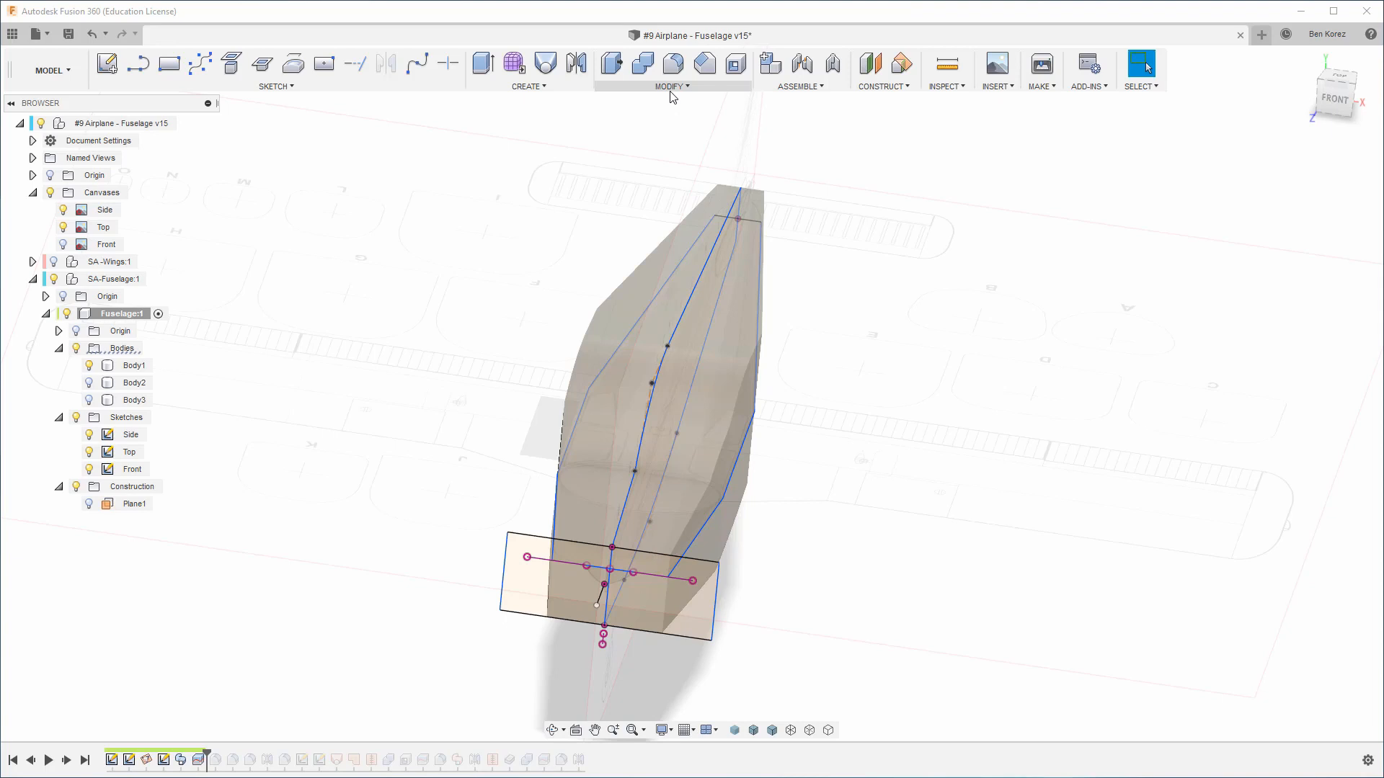
left_click(670, 91)
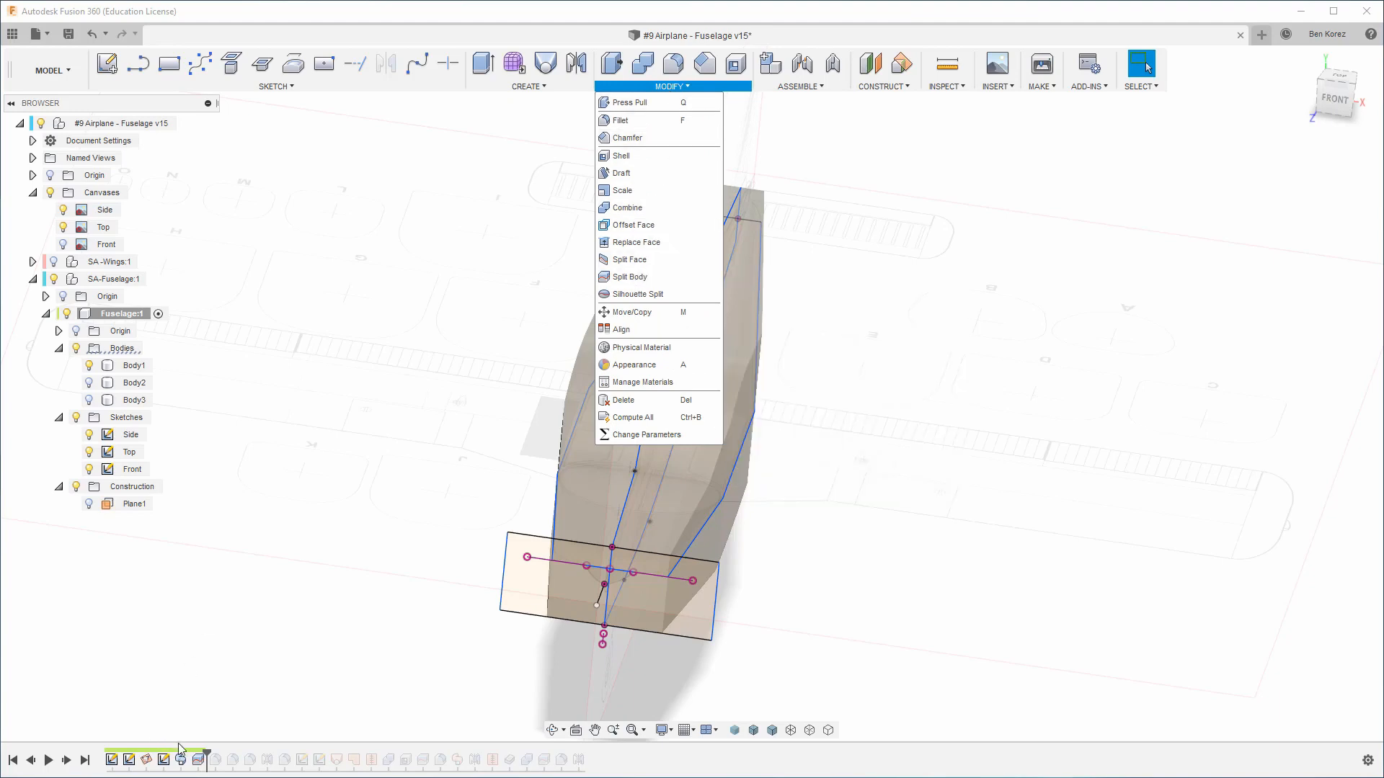
Open the Split Body feature for editing and examine from several angles how the Top sketch outline cuts through the swept body
double_click(198, 759)
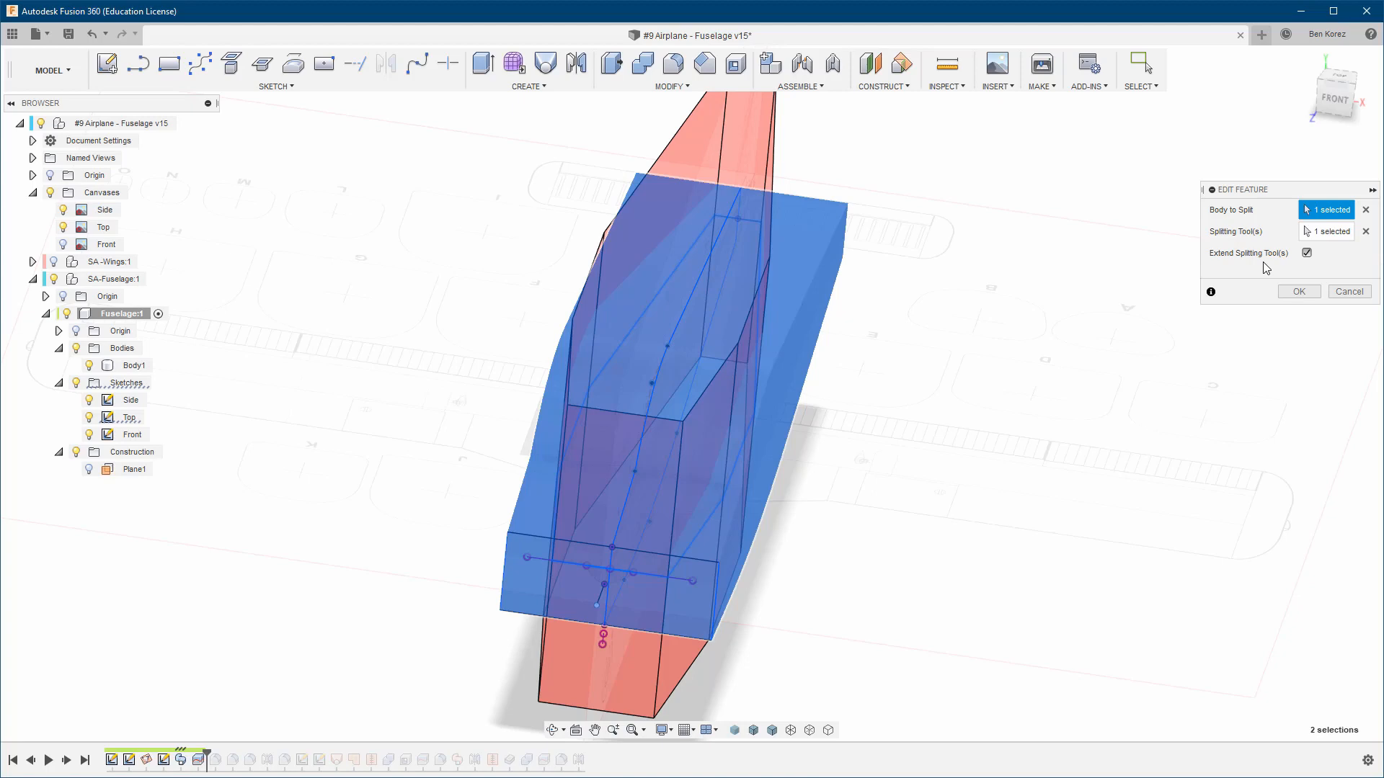
left_click(756, 335)
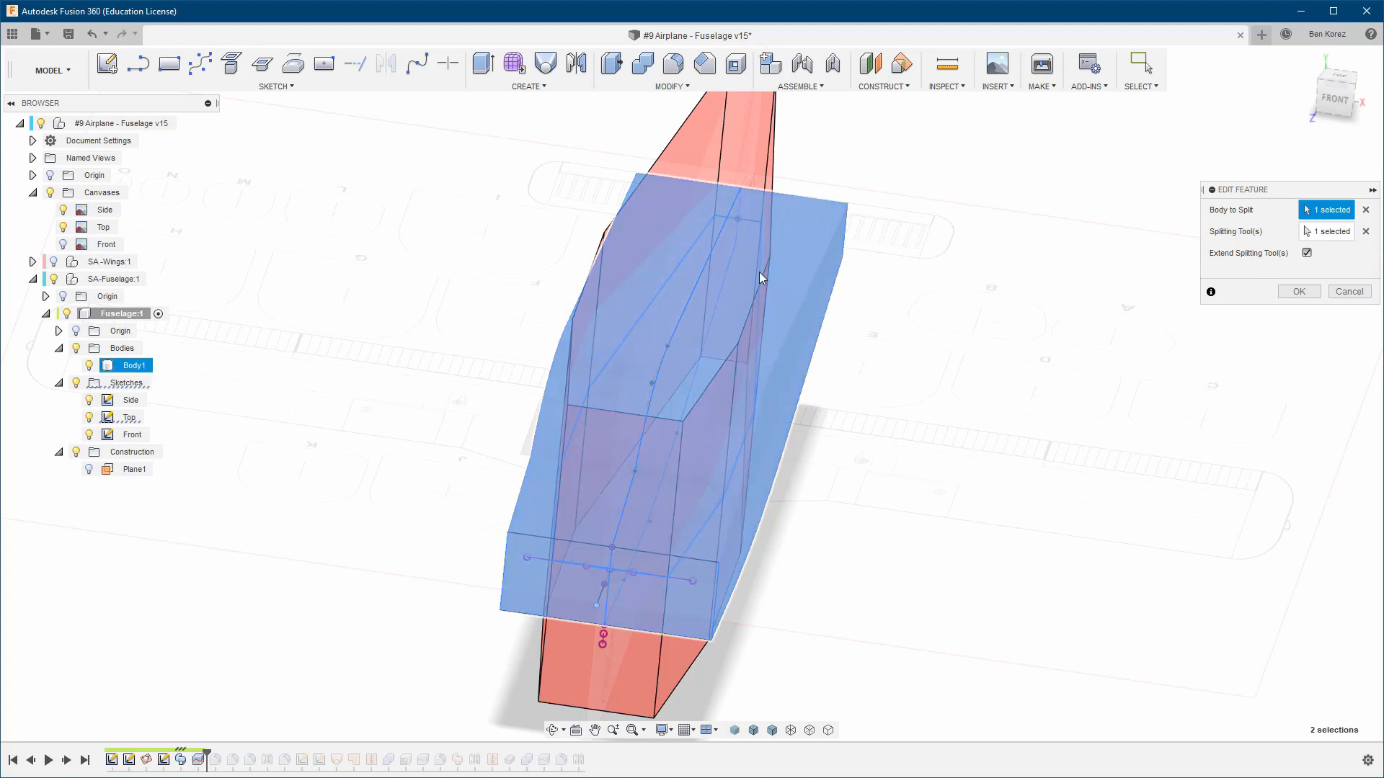
middle_click_drag(754, 323, 885, 140, "shift")
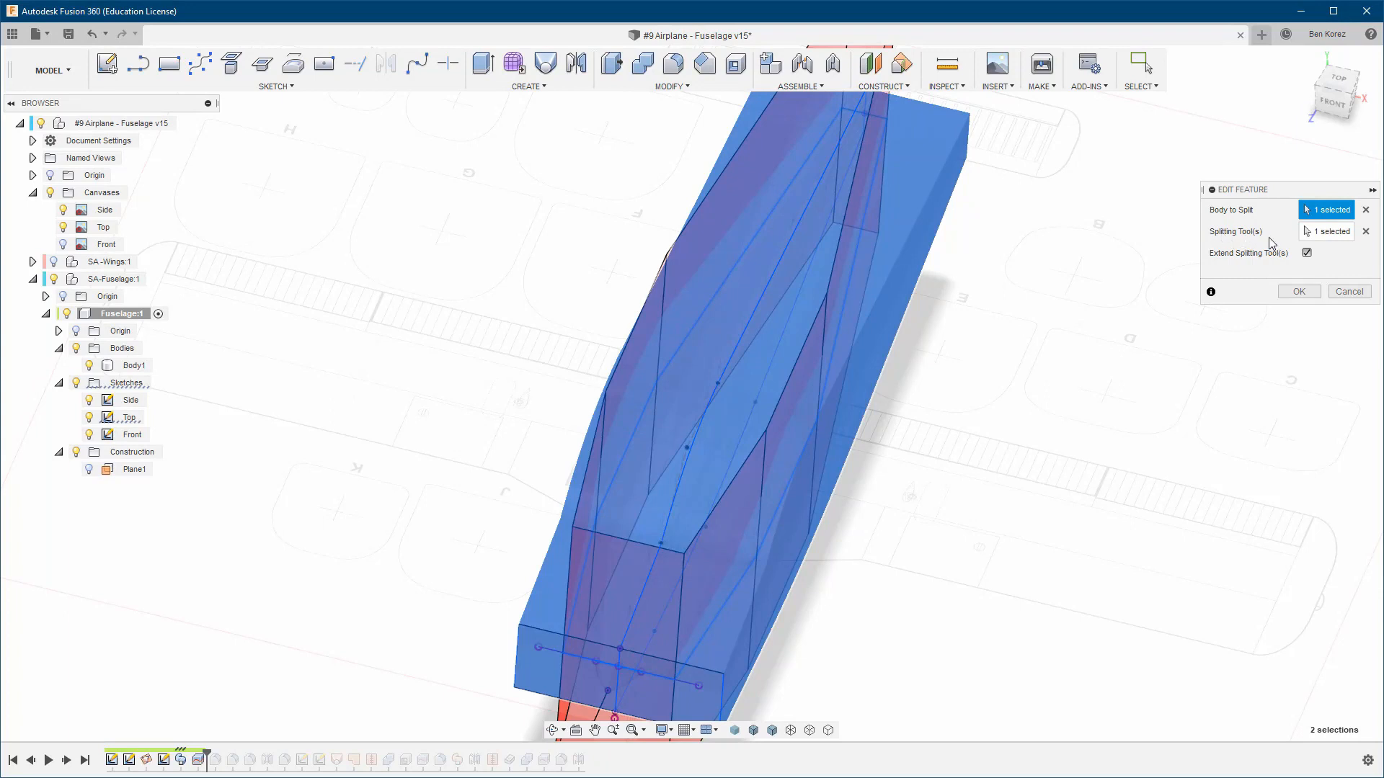
middle_click_drag(860, 319, 858, 191, "shift")
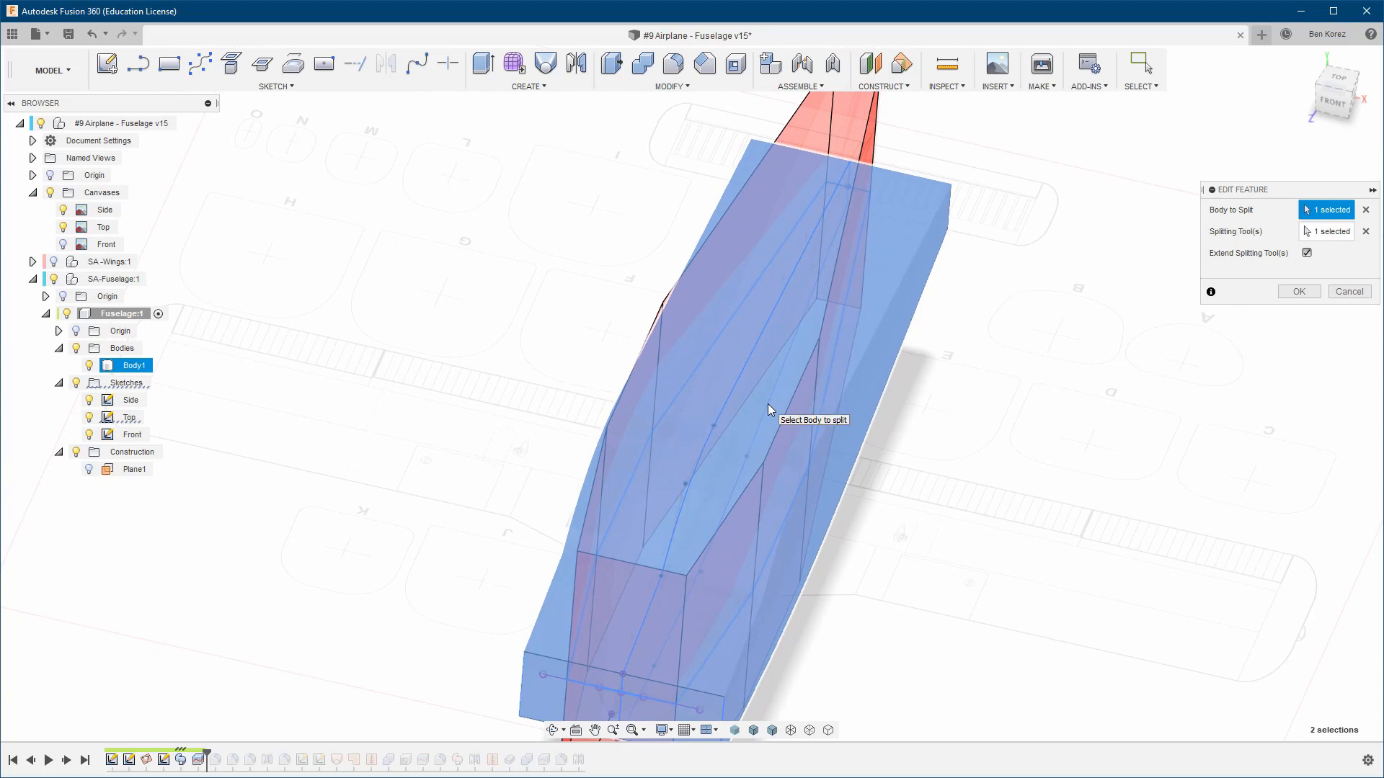
middle_click_drag(767, 409, 826, 248, "shift")
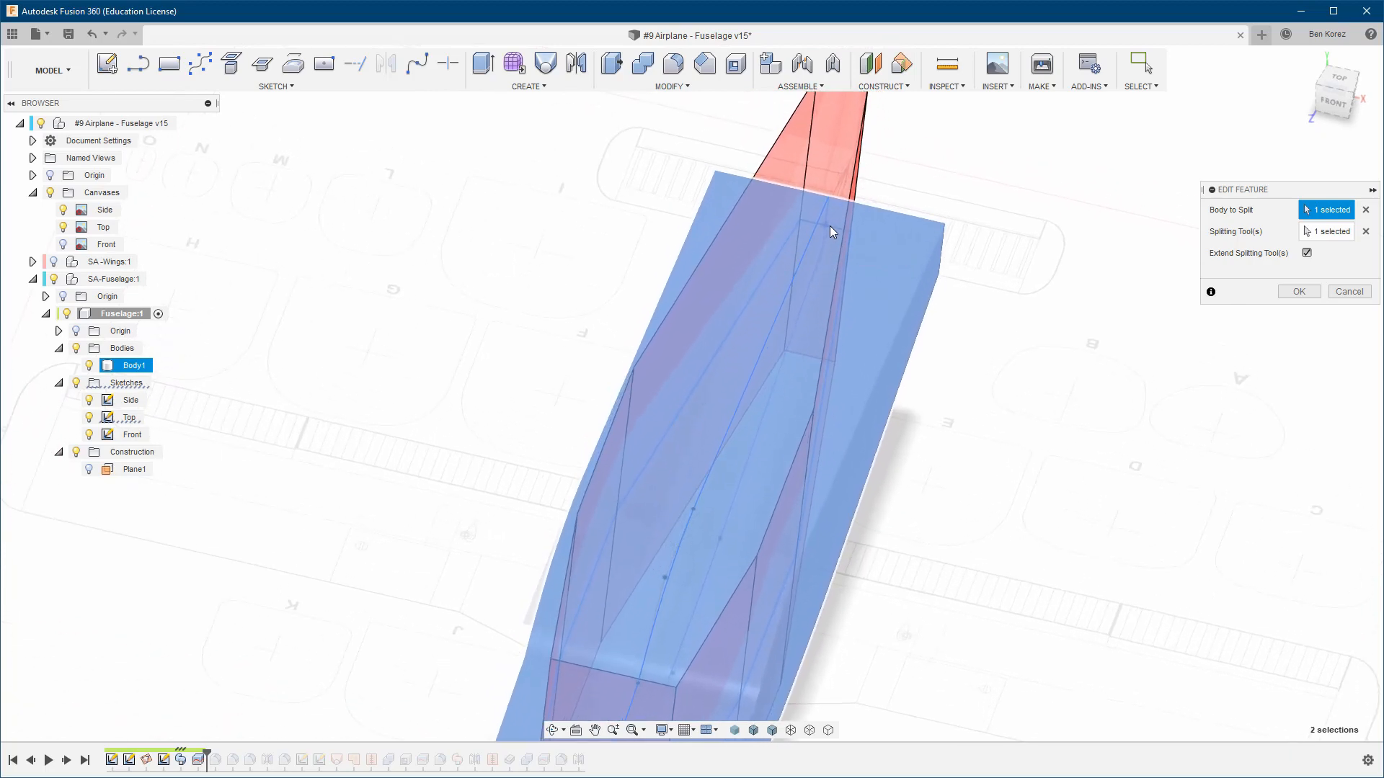
scroll(829, 227, "up", 5)
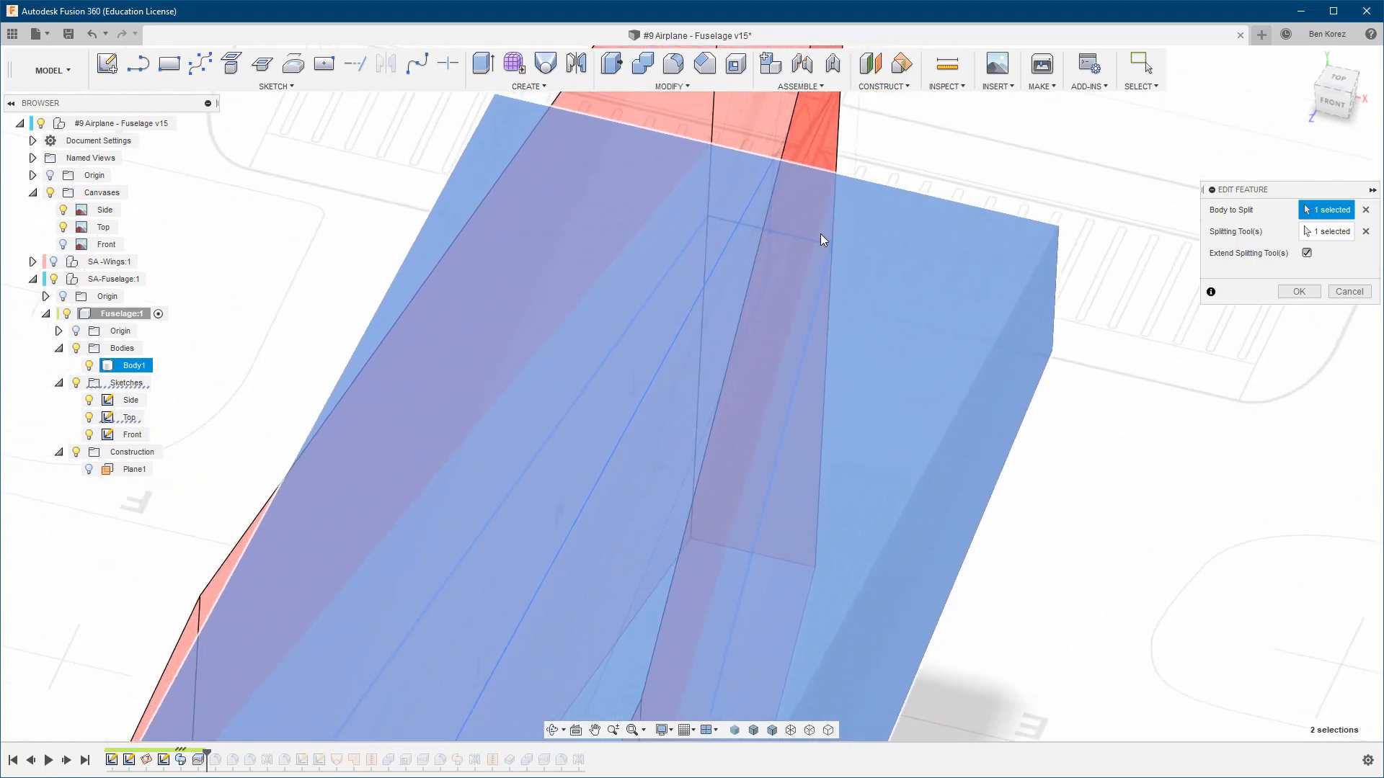
scroll(787, 232, "down", 6)
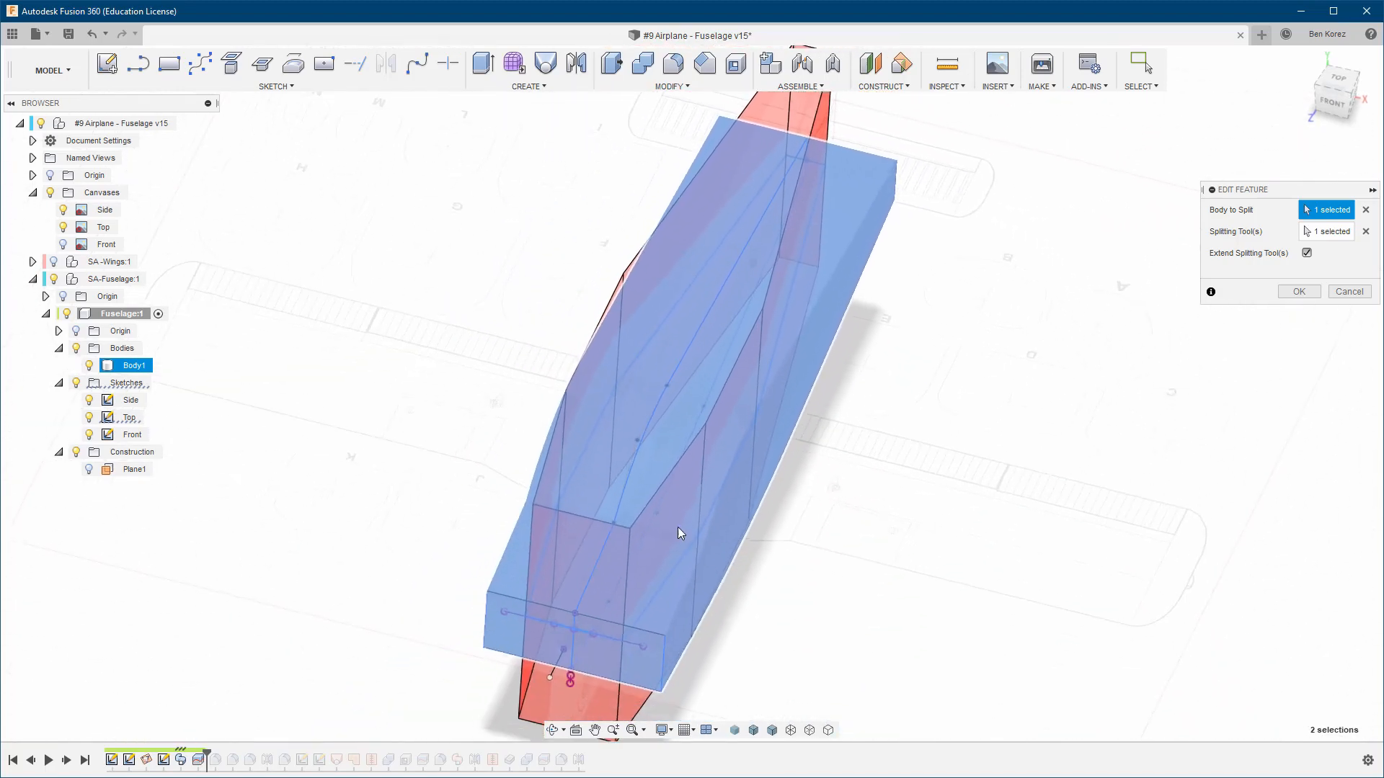
scroll(858, 321, "up", 3)
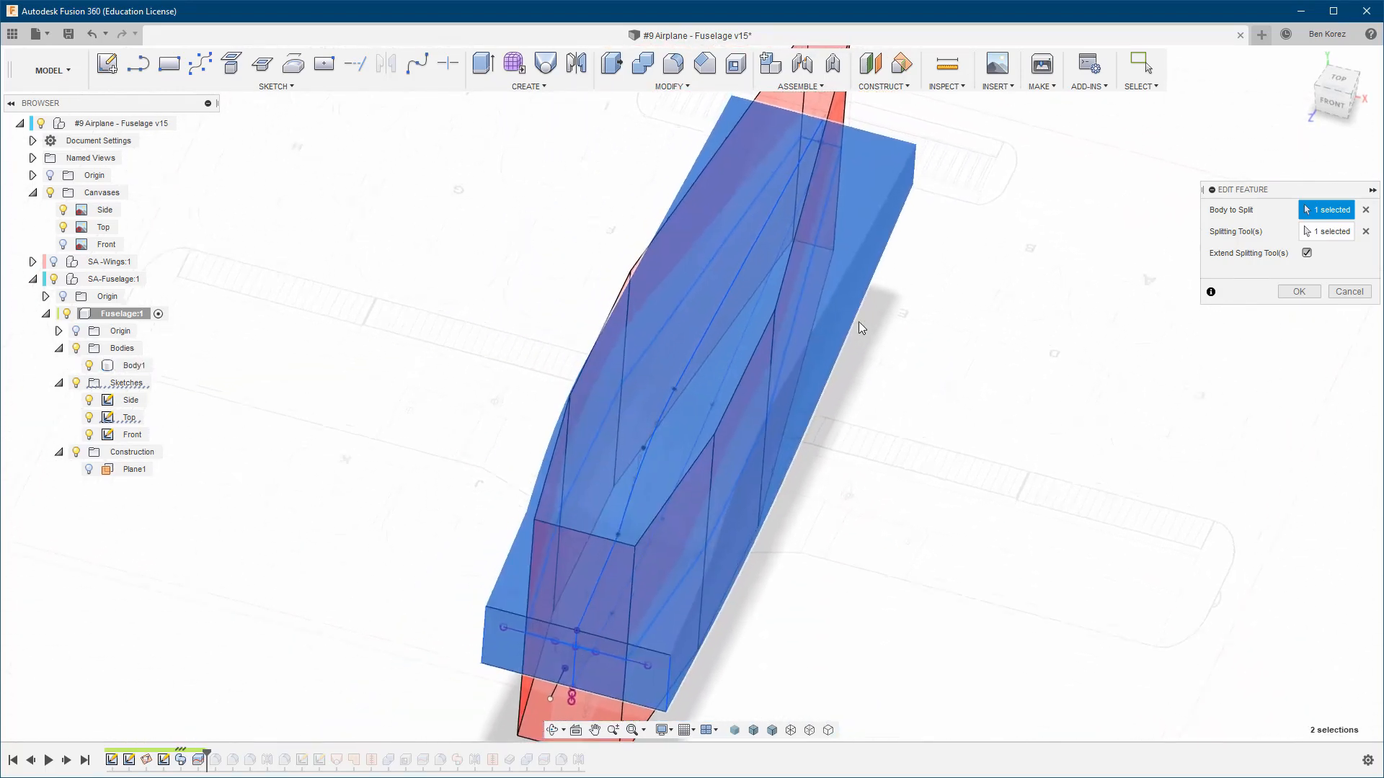
scroll(838, 236, "up", 1)
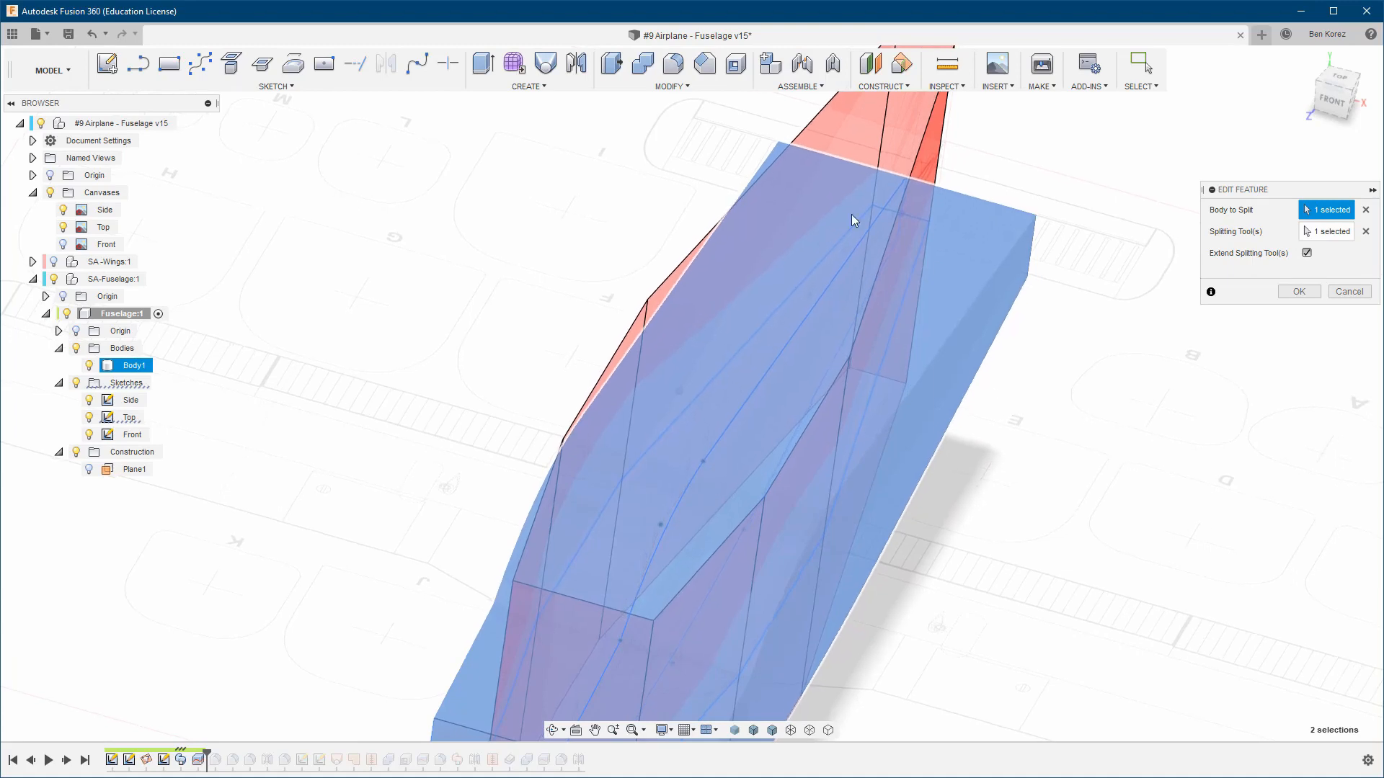
scroll(898, 227, "down", 3)
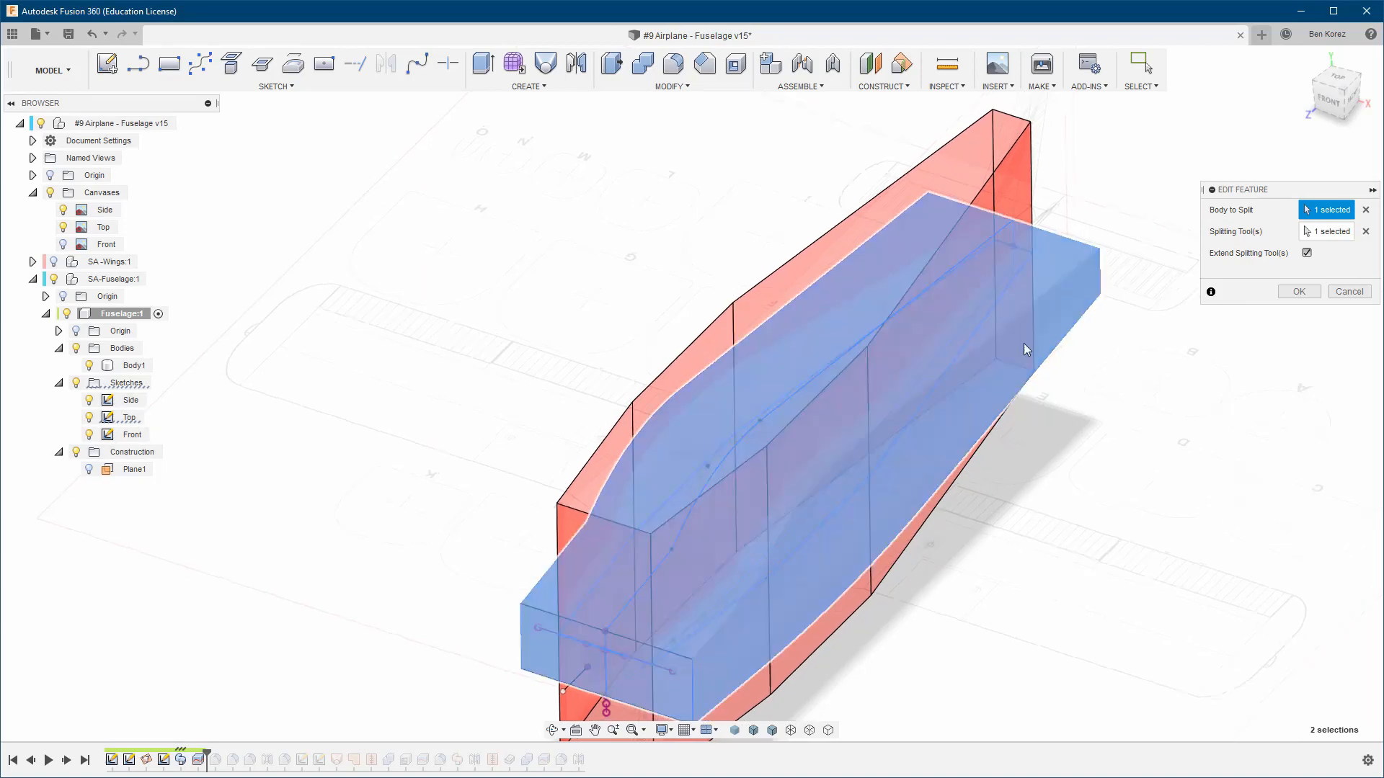
Toggle the extension of the splitting tools off and on to compare the effect, and cancel editing the split
left_click(1307, 254)
left_click(1306, 253)
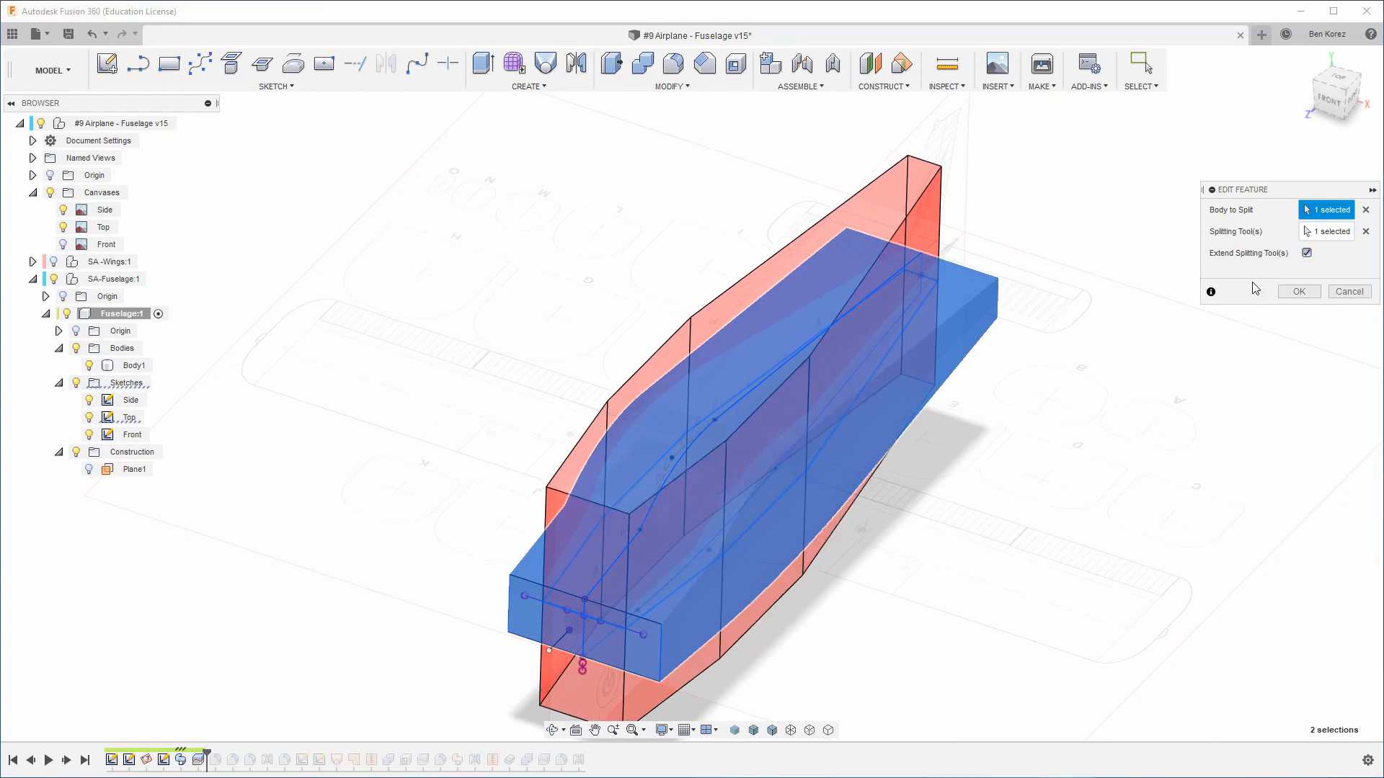
left_click(1339, 296)
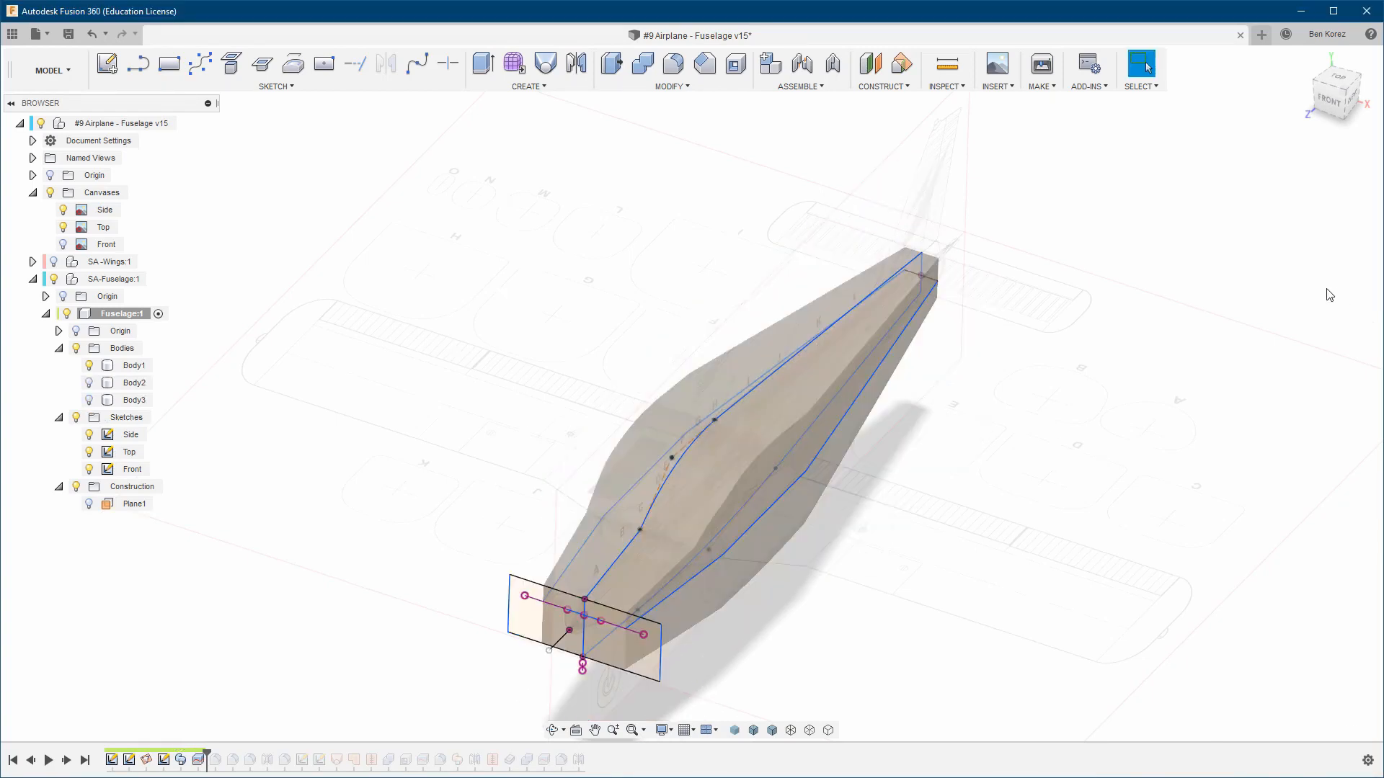
Toggle the visibility of Body2 and Body3 to compare the split-off side pieces with the central fuselage body
left_click(89, 382)
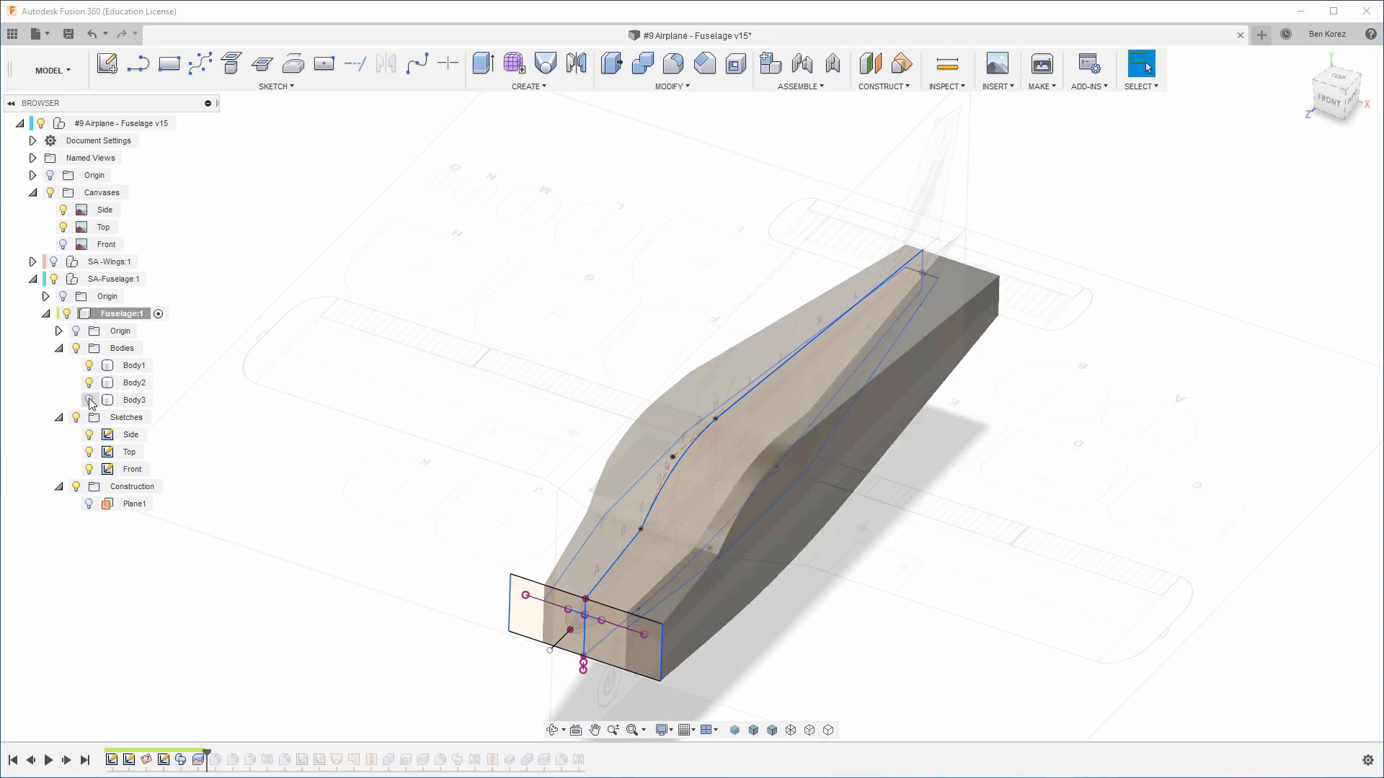
left_click(89, 382)
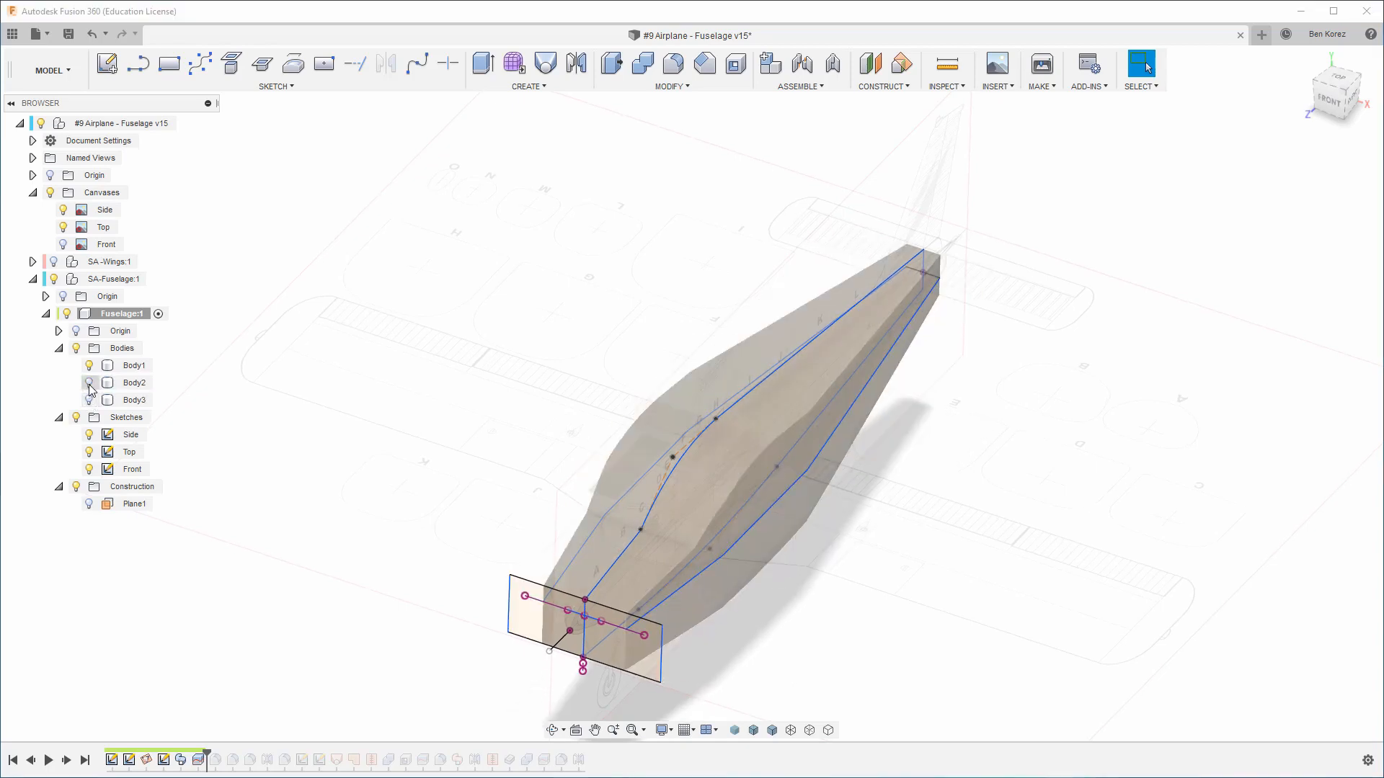
Hide the Side, Top and Front sketches as well as the Top and Side reference canvases
left_click(91, 436)
left_click(88, 434)
left_click(88, 452)
left_click(89, 469)
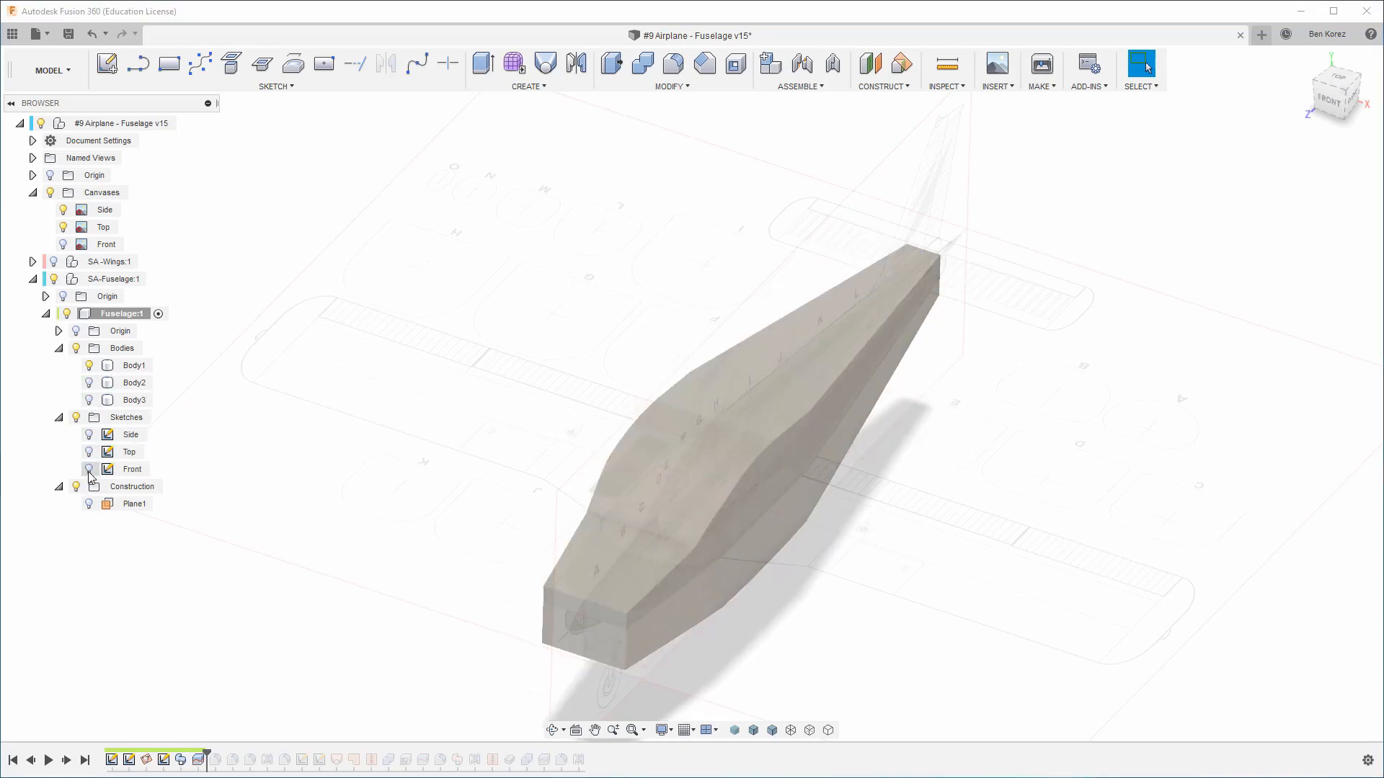
left_click(62, 245)
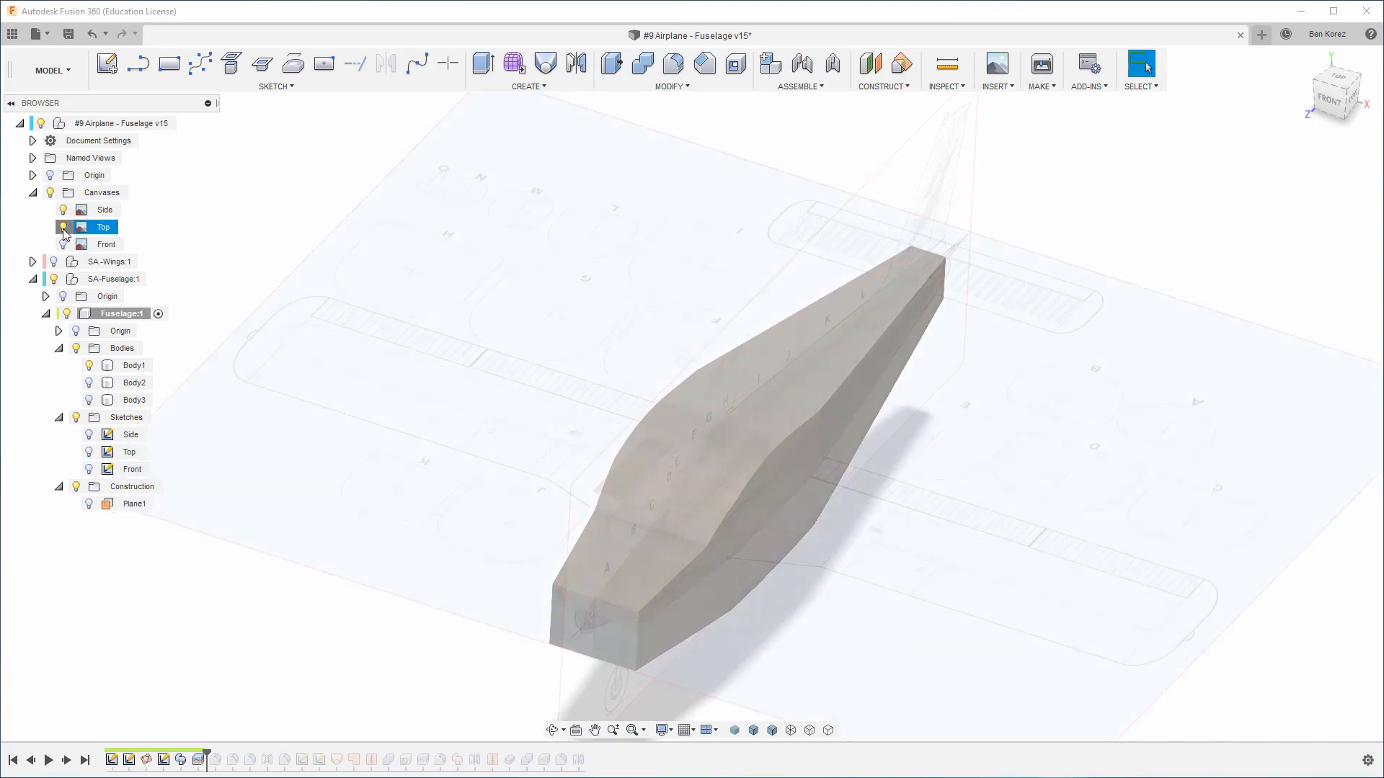
left_click(62, 227)
left_click(62, 209)
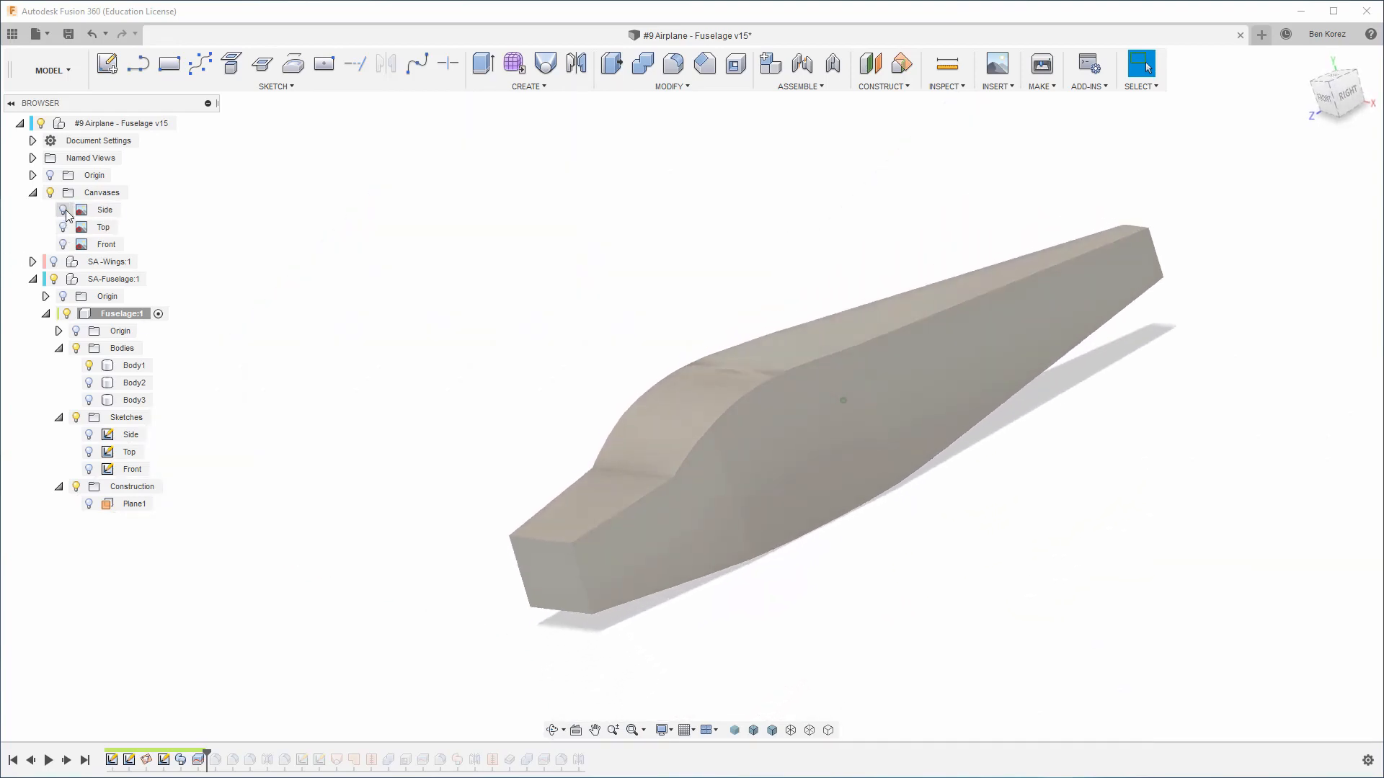
Briefly show the side bodies Body2 and Body3 next to the central fuselage body and hide them again
left_click(89, 382)
left_click(89, 383)
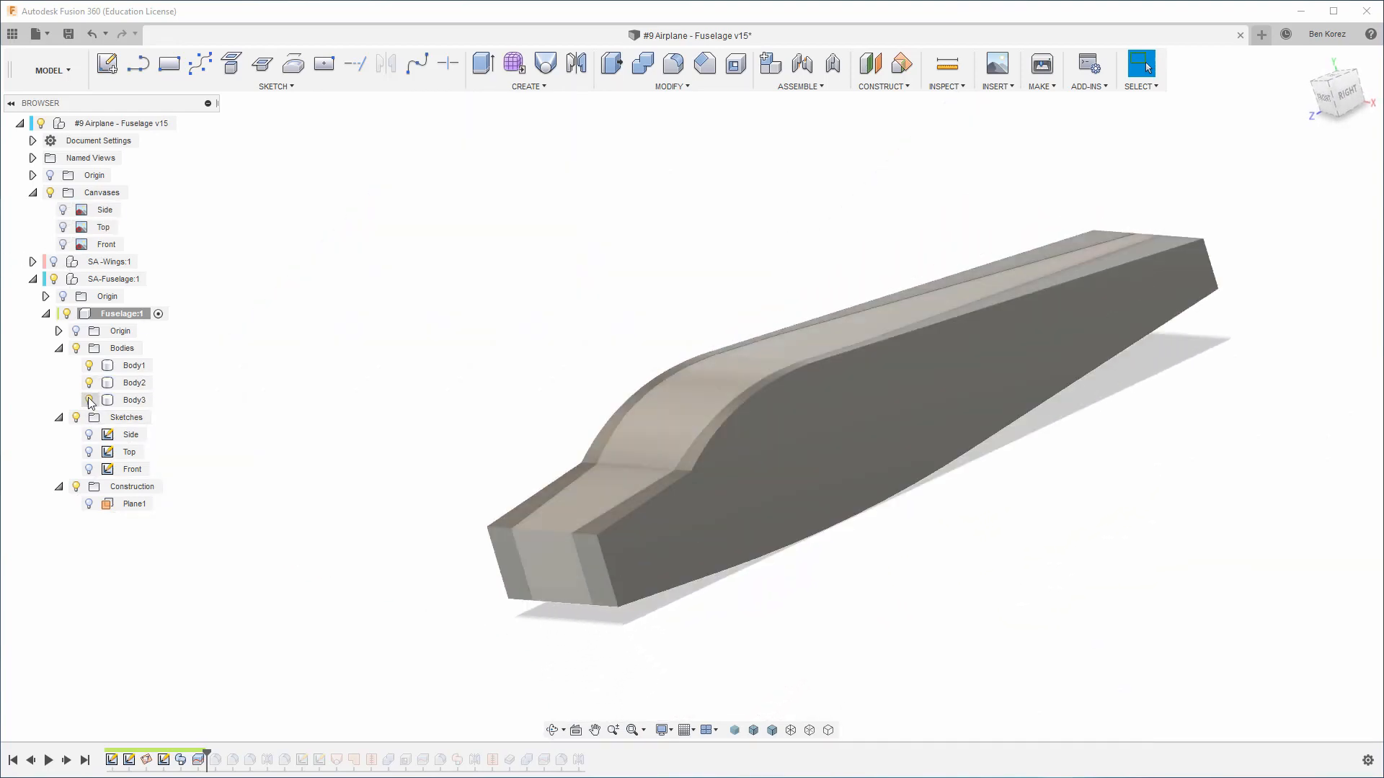
left_click(88, 383)
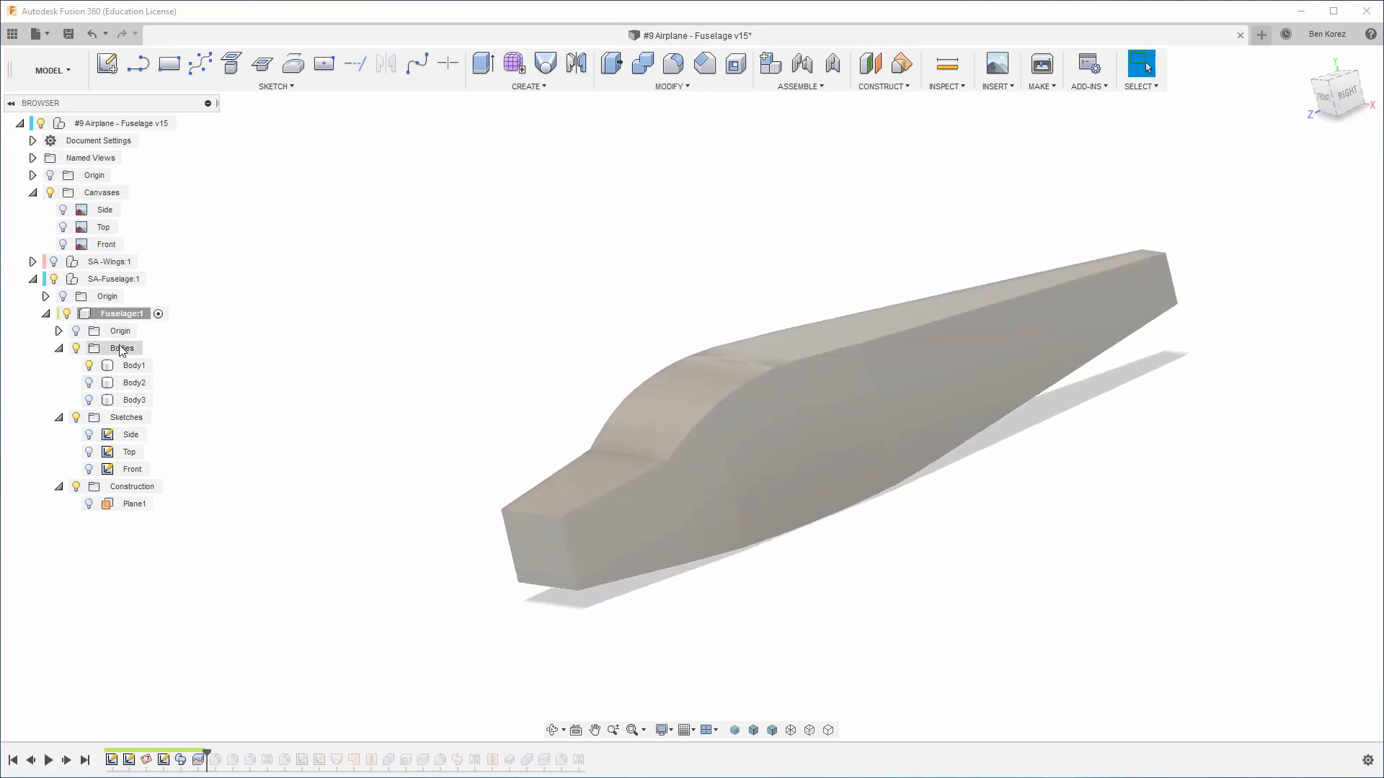
Create a new group named Extras within the fuselage bodies and move Body2 and Body3 into it
right_click(111, 351)
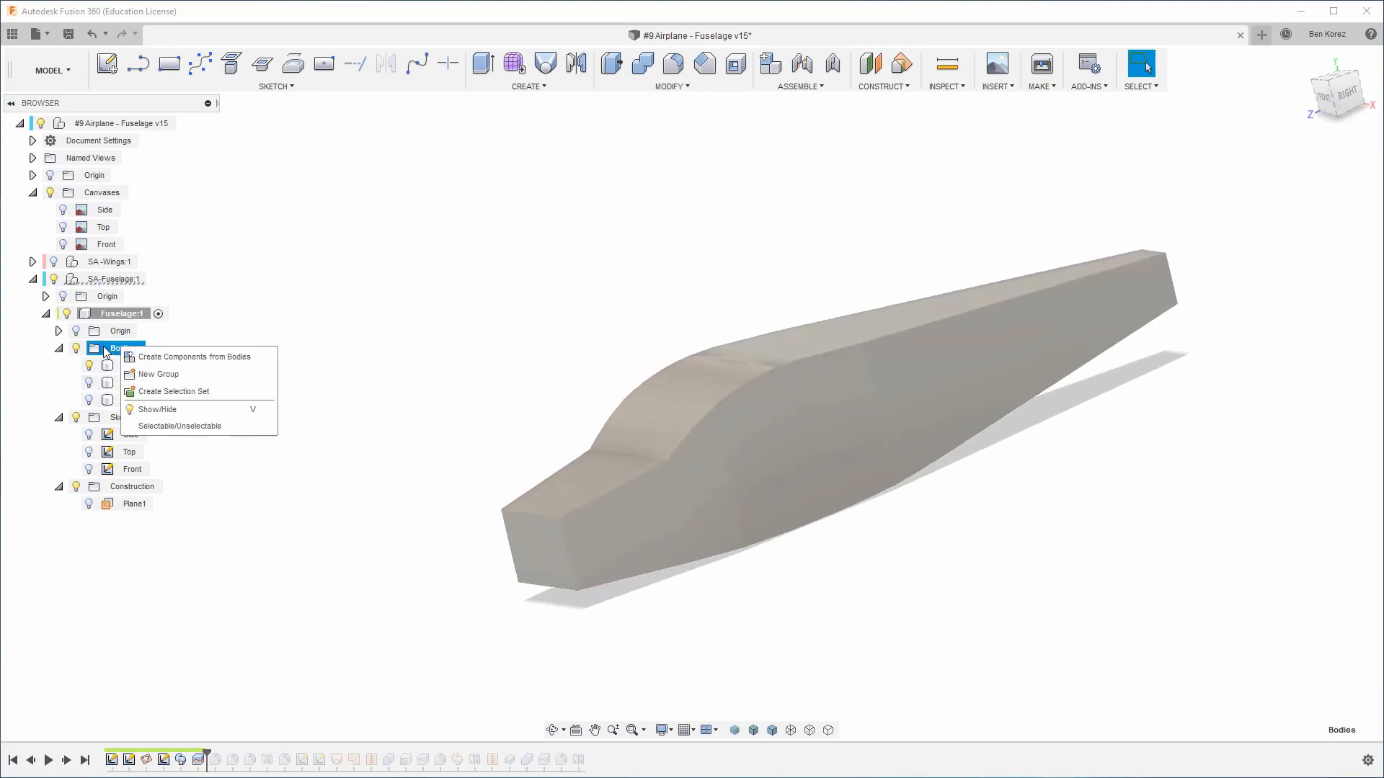
left_click(177, 375)
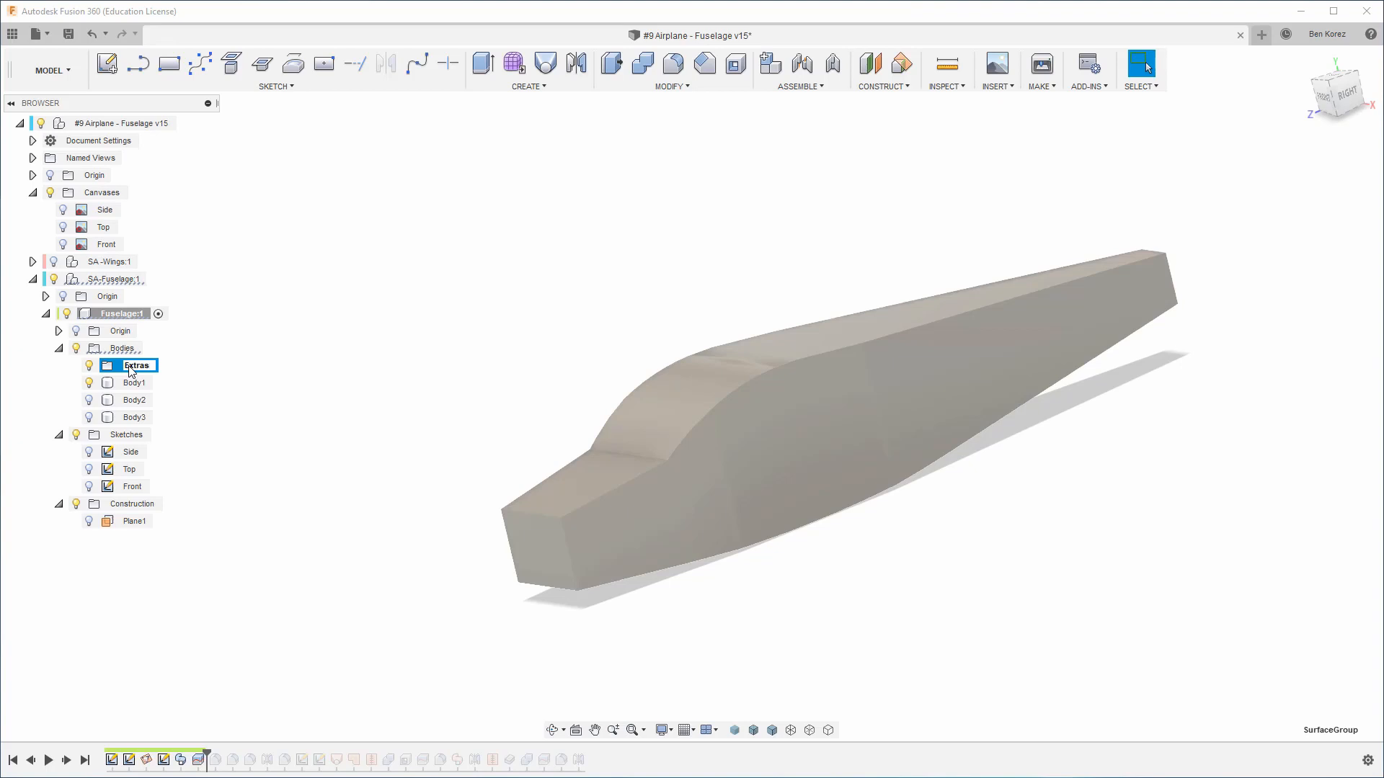
type("Extras")
key("Return")
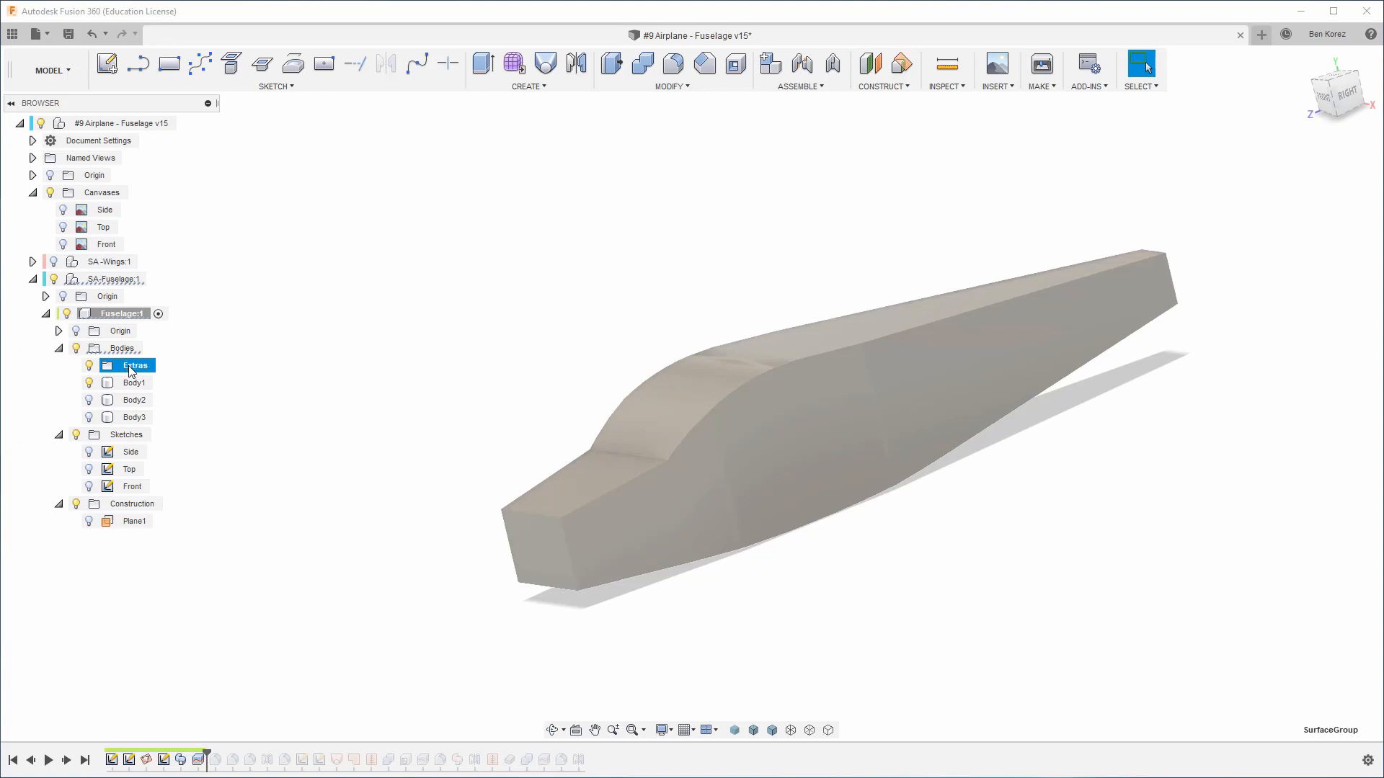
left_click(134, 400)
left_click_drag(134, 401, 135, 372)
left_click(134, 400)
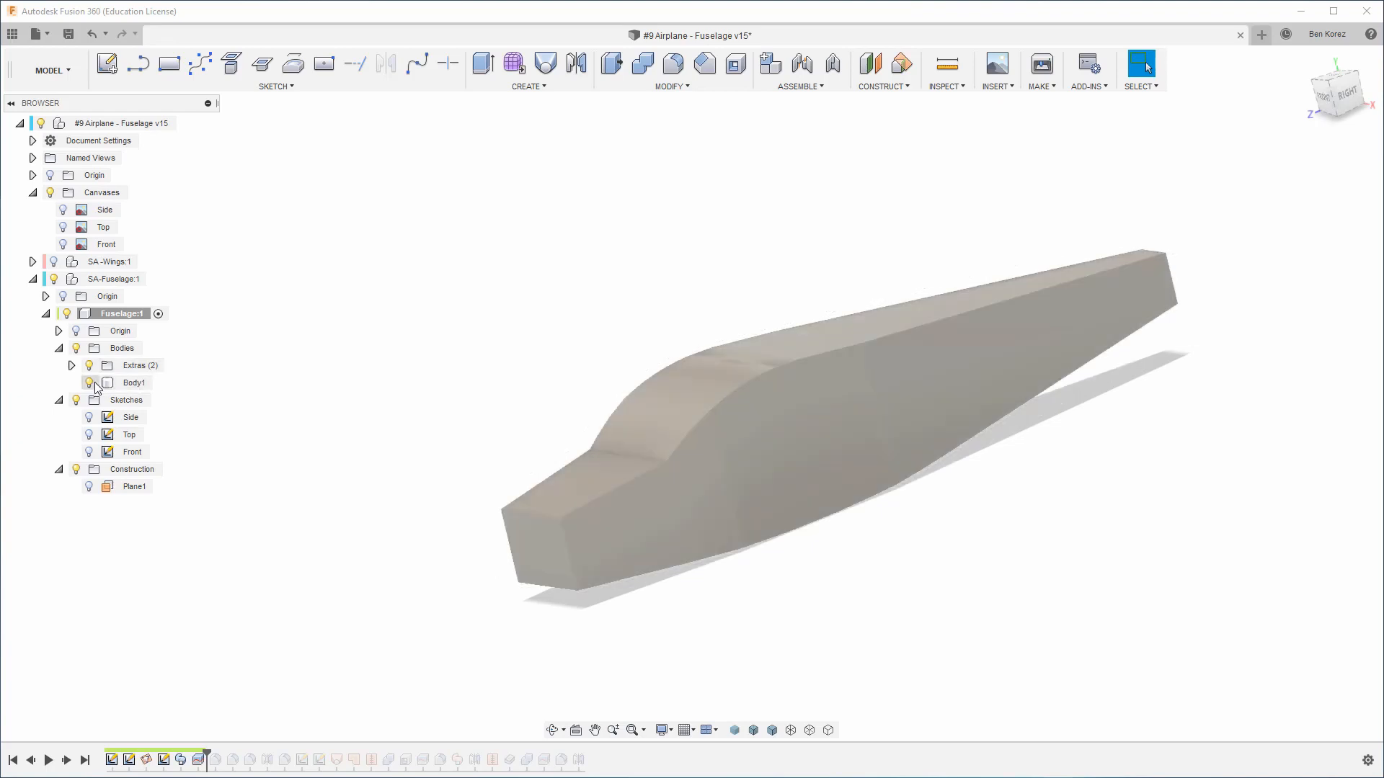
Toggle the visibility of Body1 off and on to identify the ungrouped fuselage body, and clear the selection
left_click(89, 383)
left_click(89, 382)
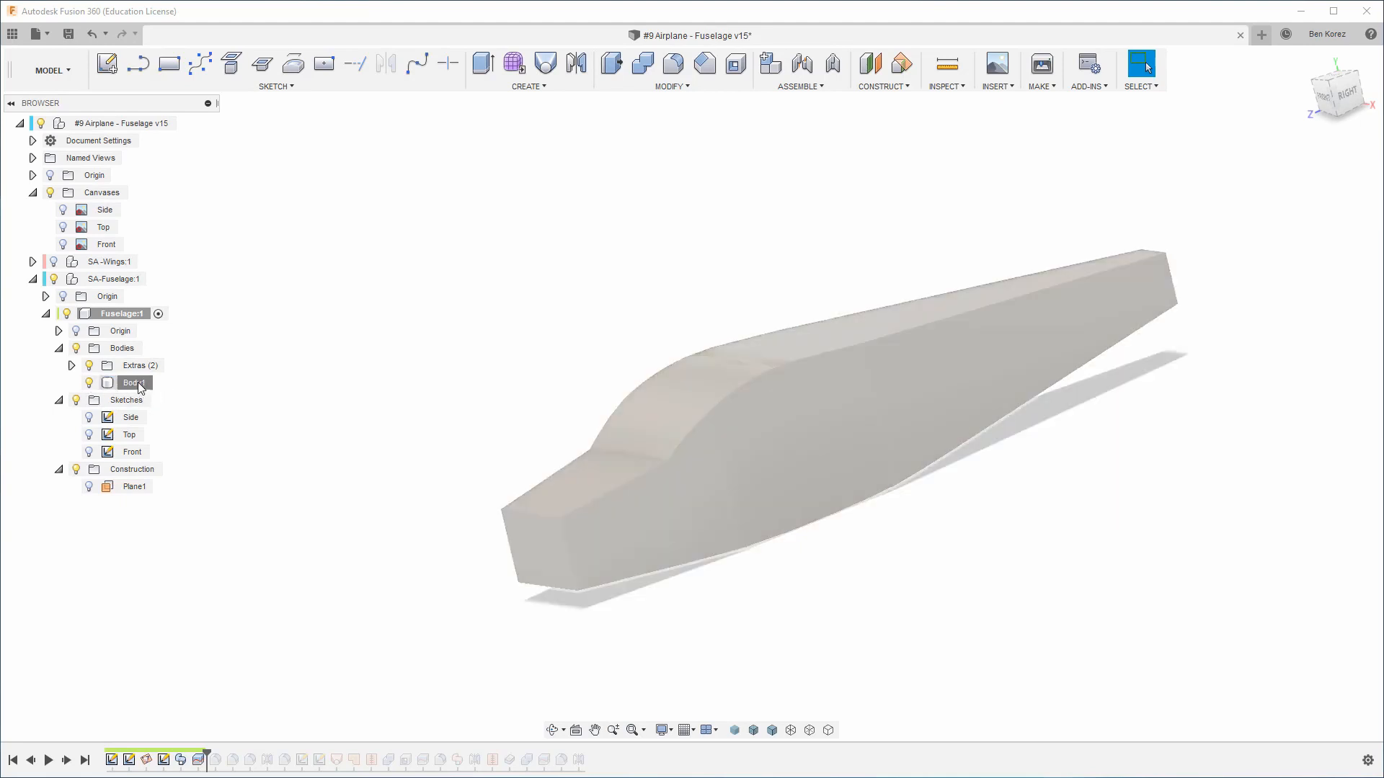
left_click(137, 383)
left_click(256, 432)
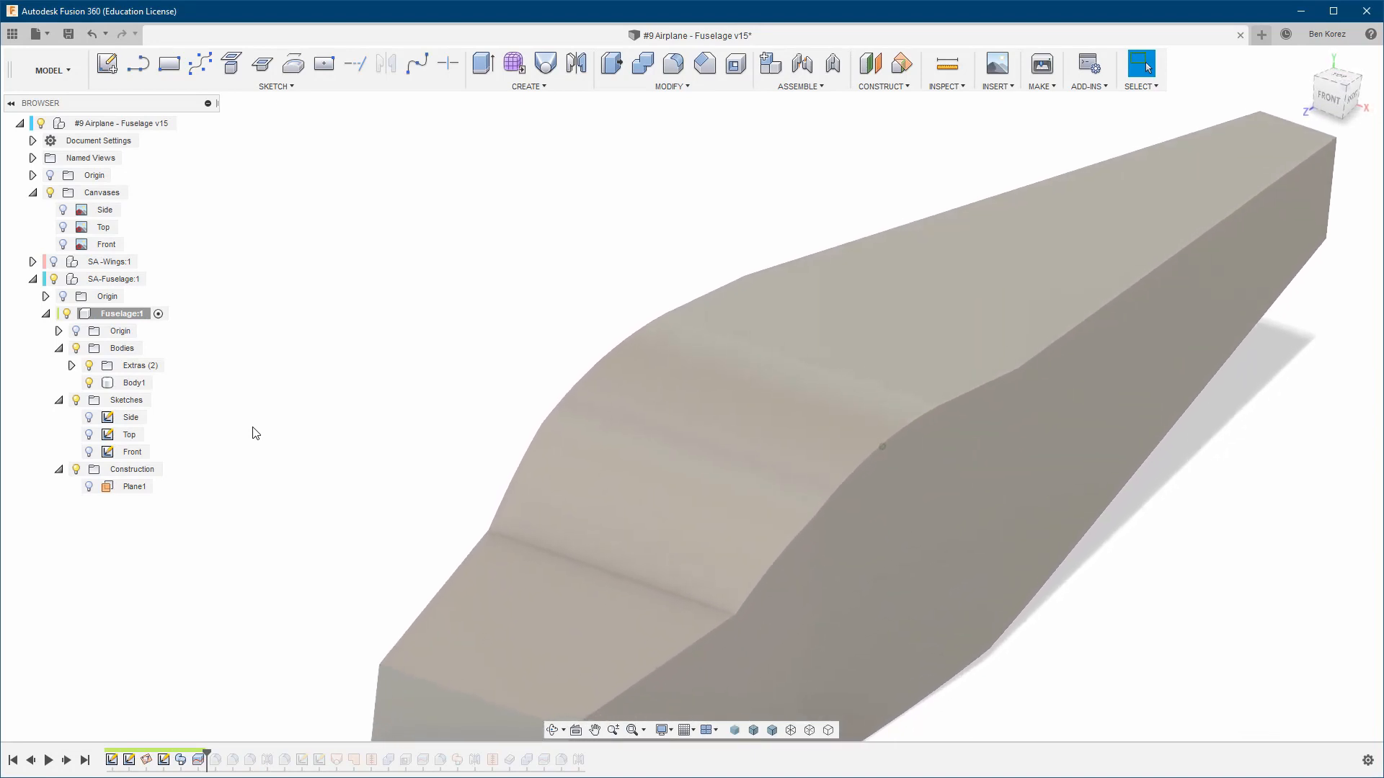
Show the Top and Side canvases, compare the fuselage body with them in the top and right views, and hide both canvases again
left_click(63, 227)
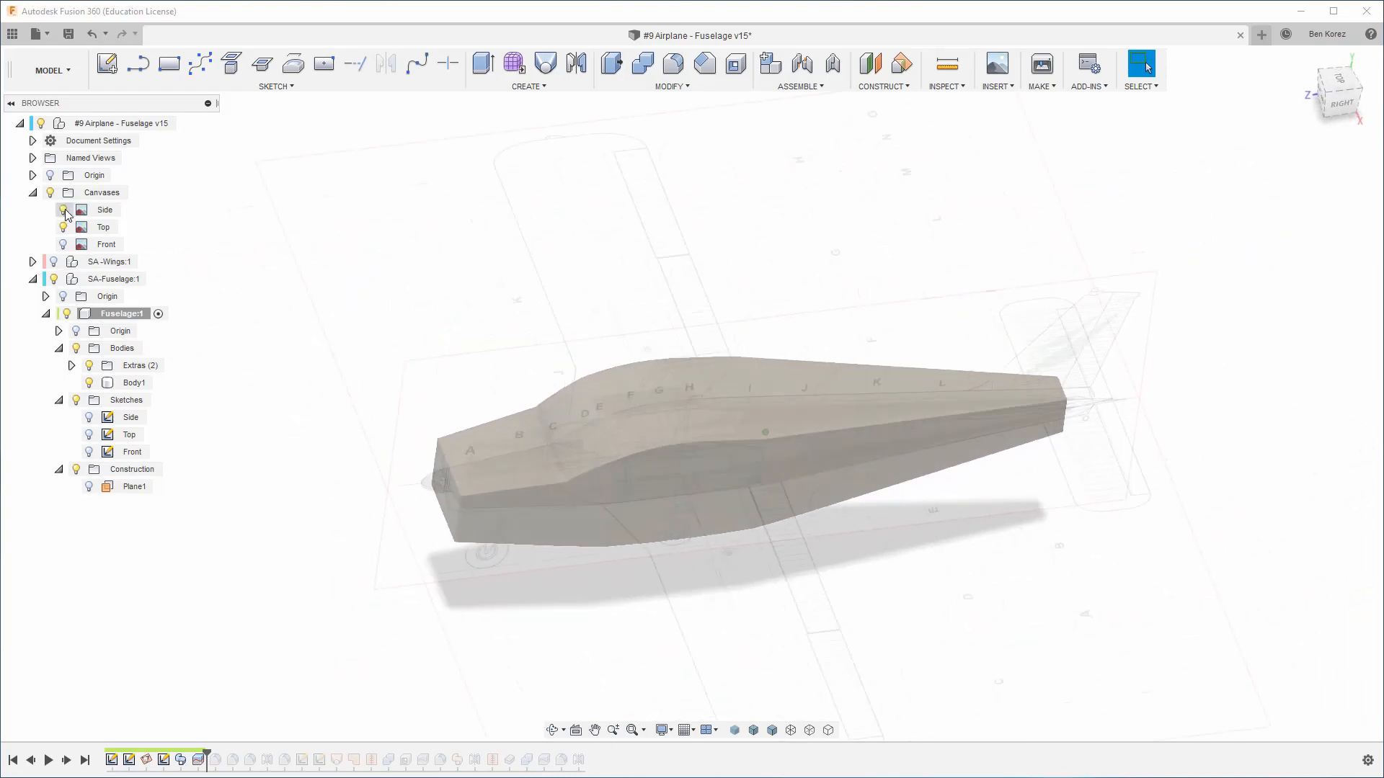
left_click(1335, 89)
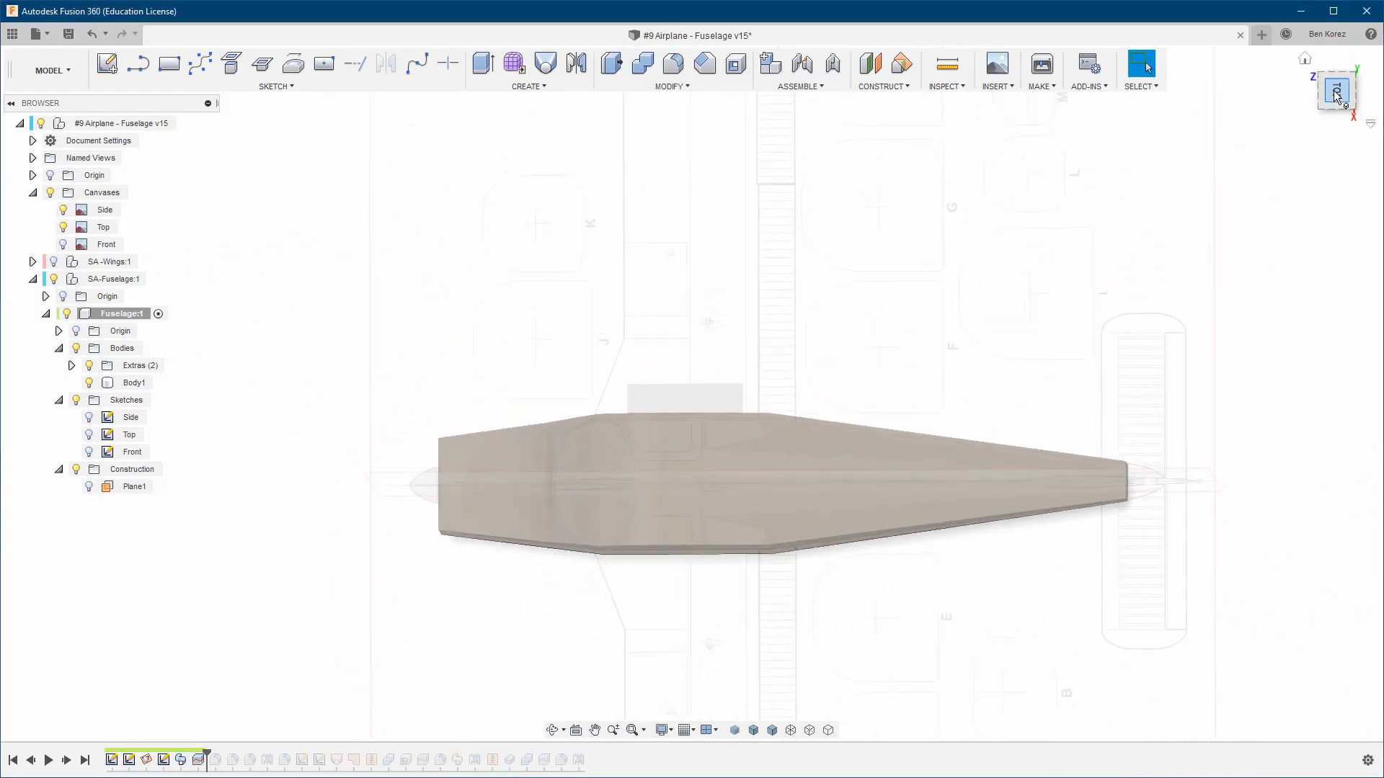
scroll(630, 546, "up", 4)
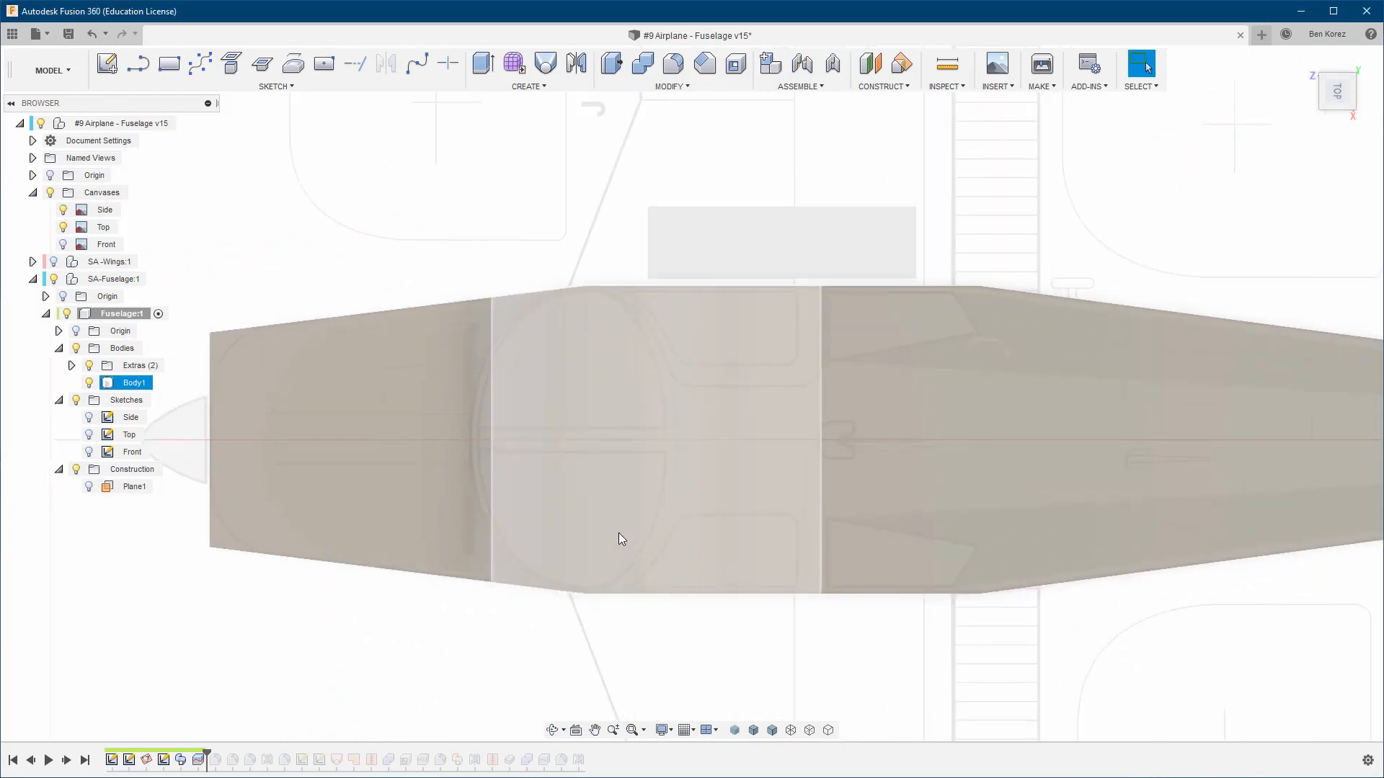
scroll(587, 464, "down", 3)
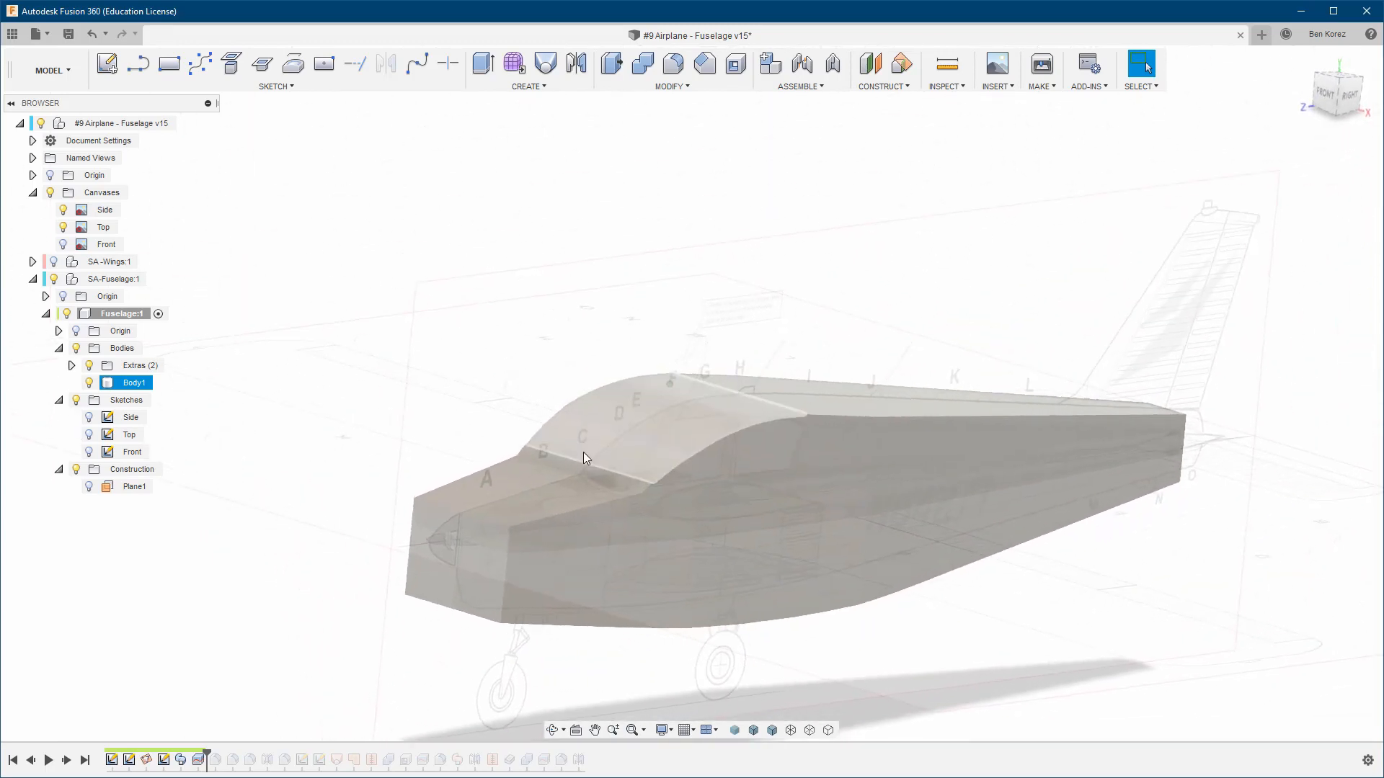
left_click(1342, 92)
scroll(841, 344, "up", 3)
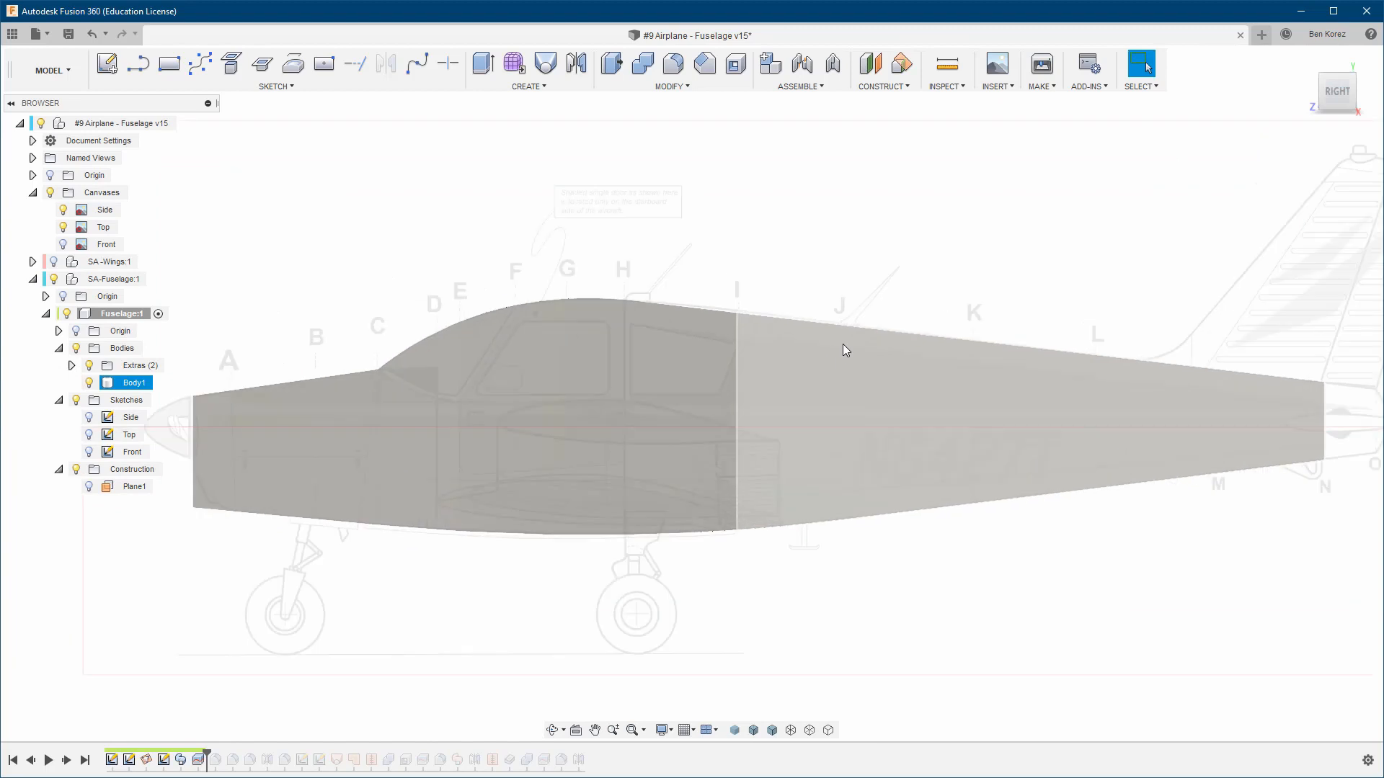
scroll(785, 356, "down", 1)
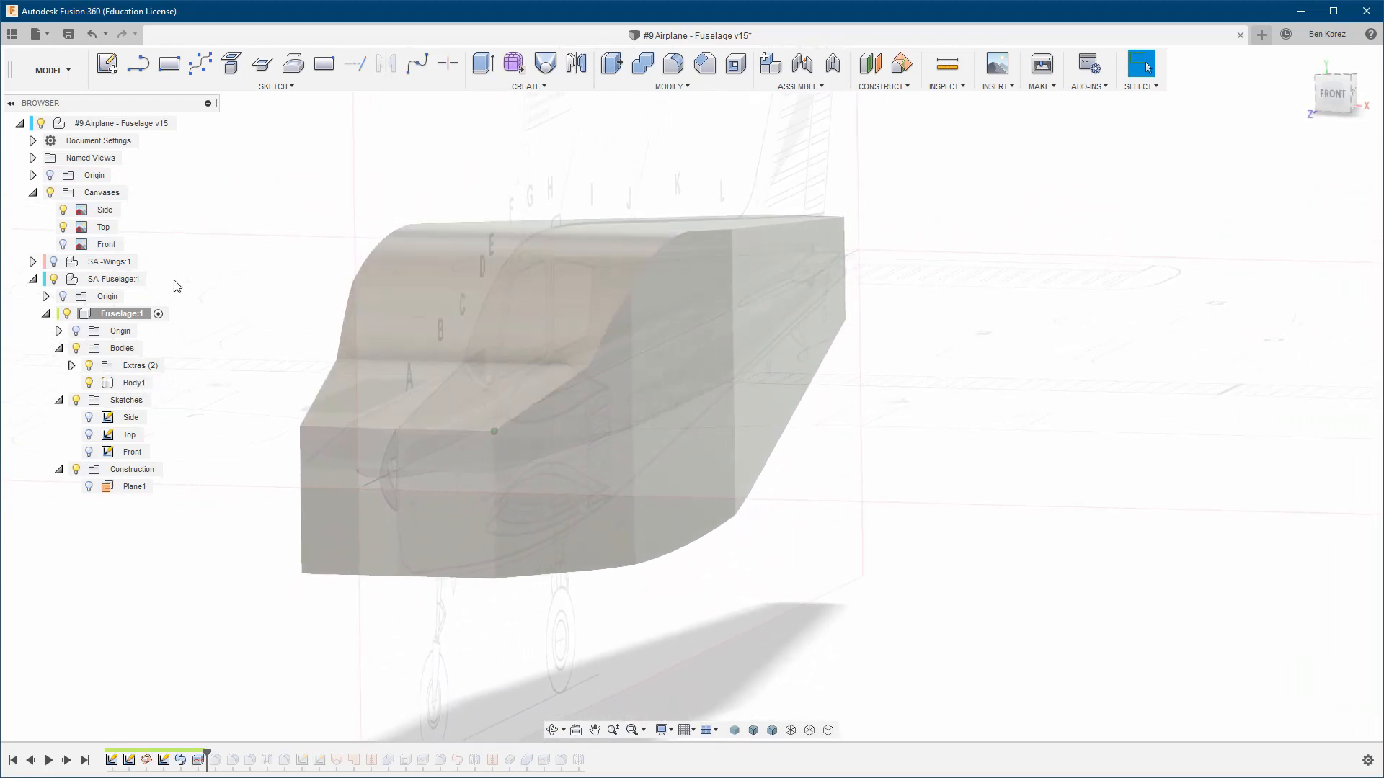
left_click(65, 229)
left_click(63, 228)
left_click(63, 210)
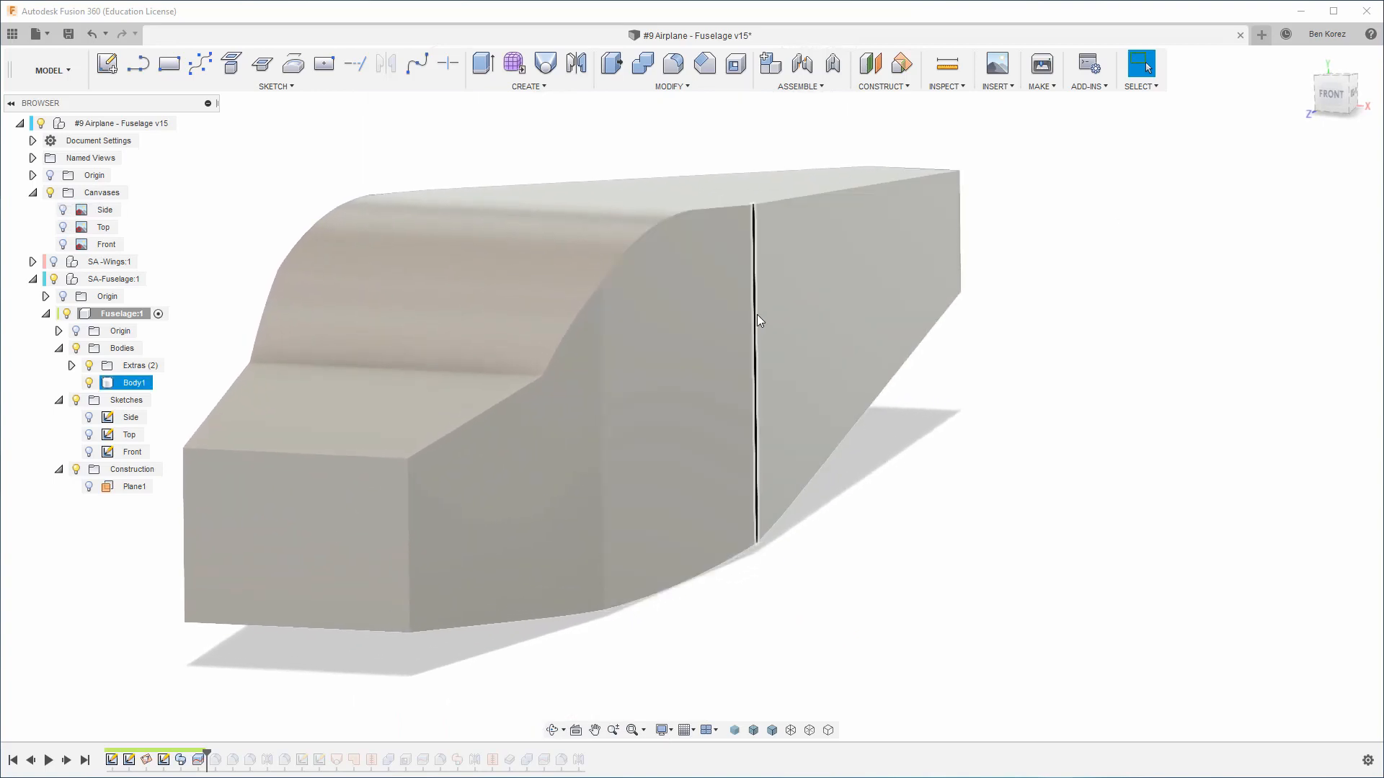
Examine the two sharp vertical edges on the side of the fuselage body from several angles, and clear the selection
left_click(756, 314)
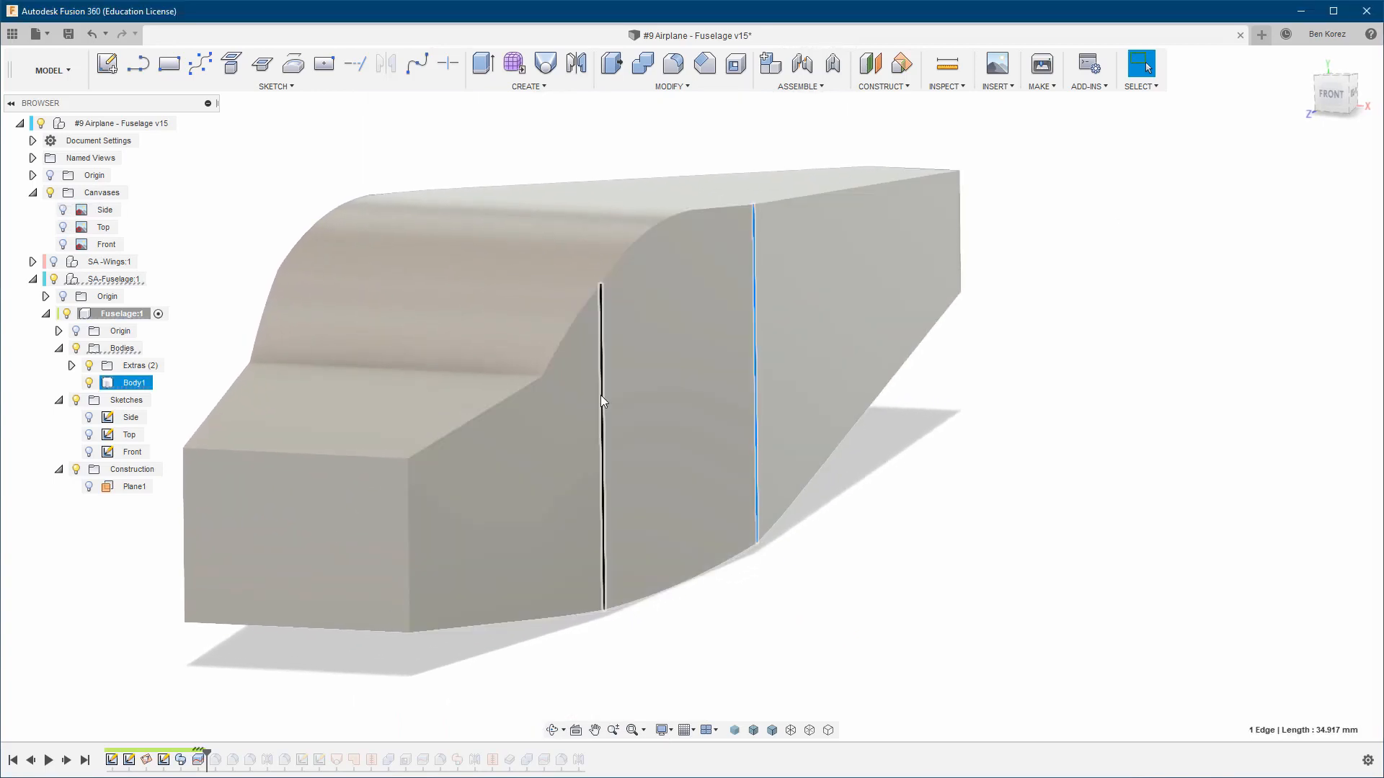
left_click(601, 395)
scroll(601, 395, "up", 3)
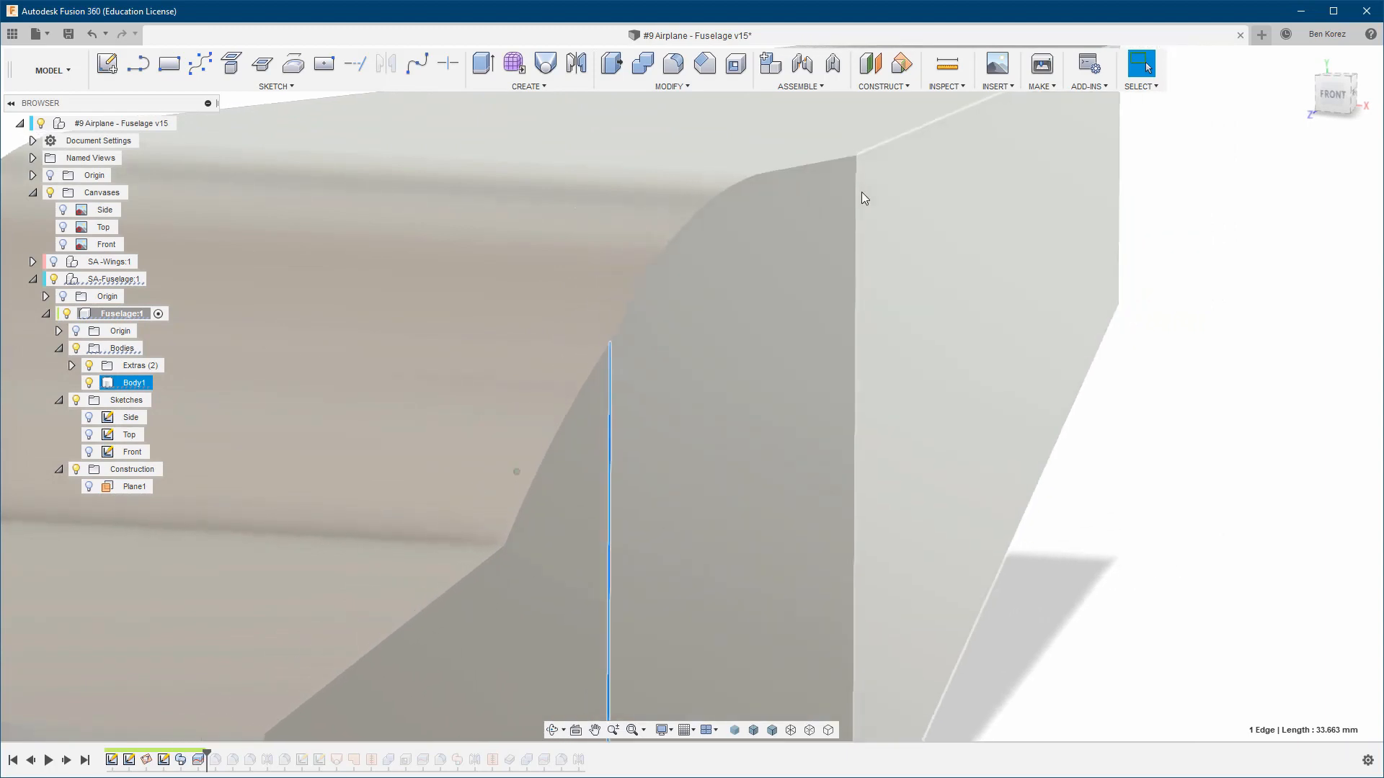
scroll(862, 191, "down", 3)
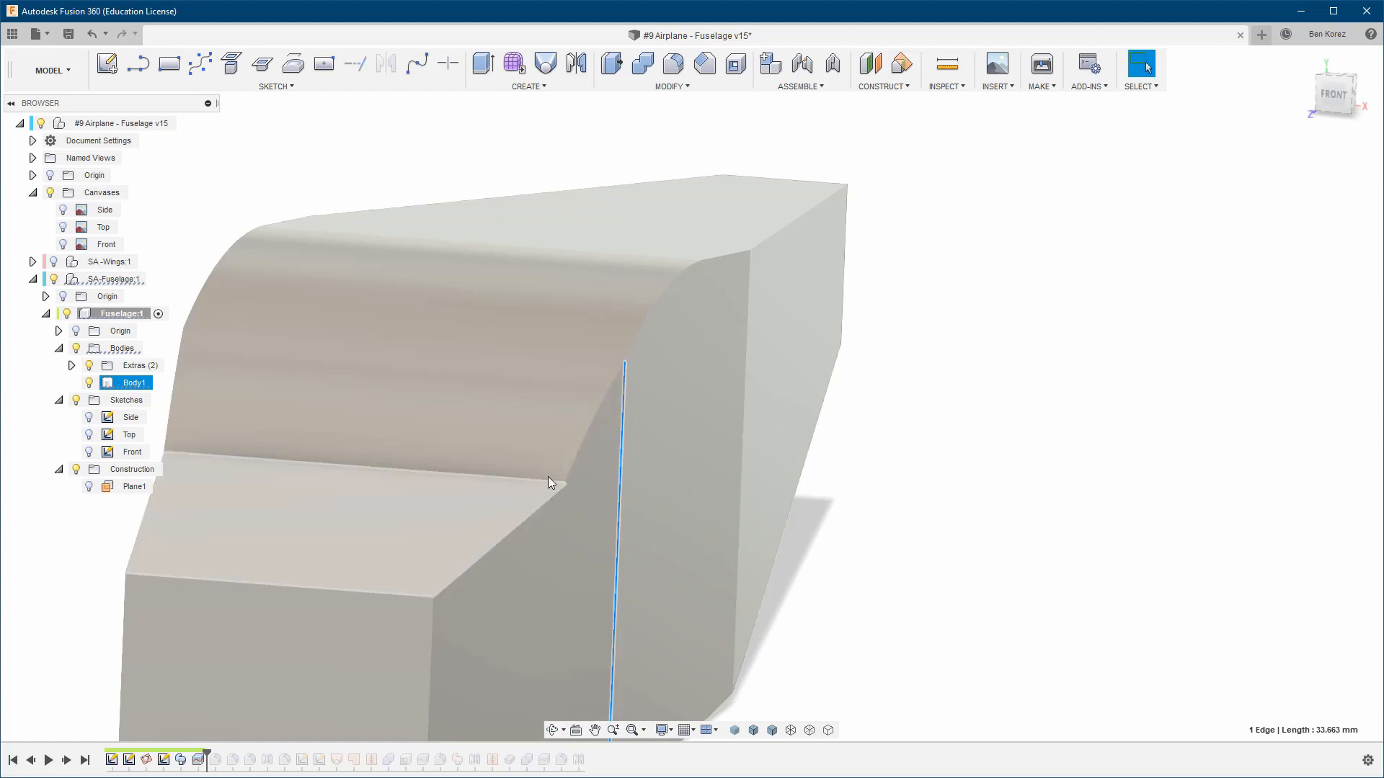
middle_click_drag(838, 196, 785, 532, "shift")
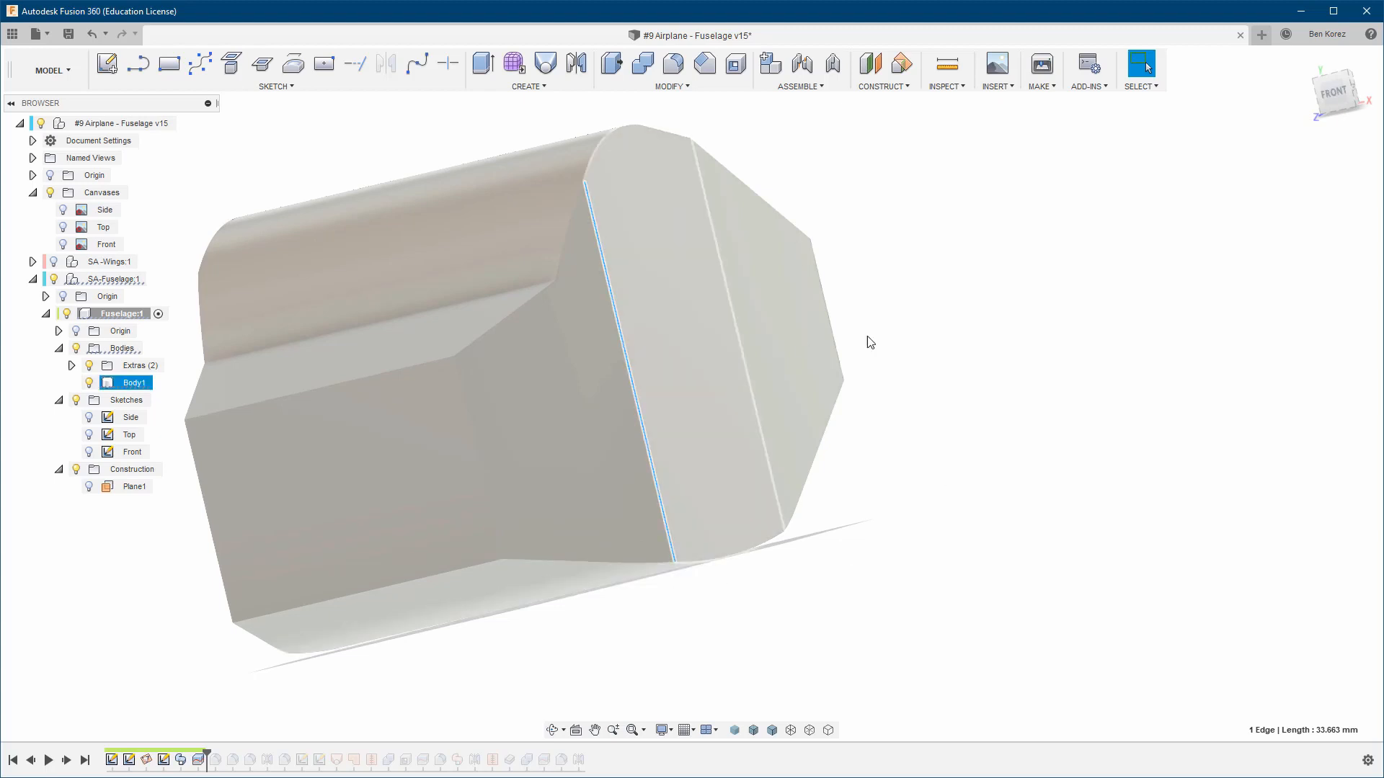
middle_click_drag(790, 400, 737, 369, "shift")
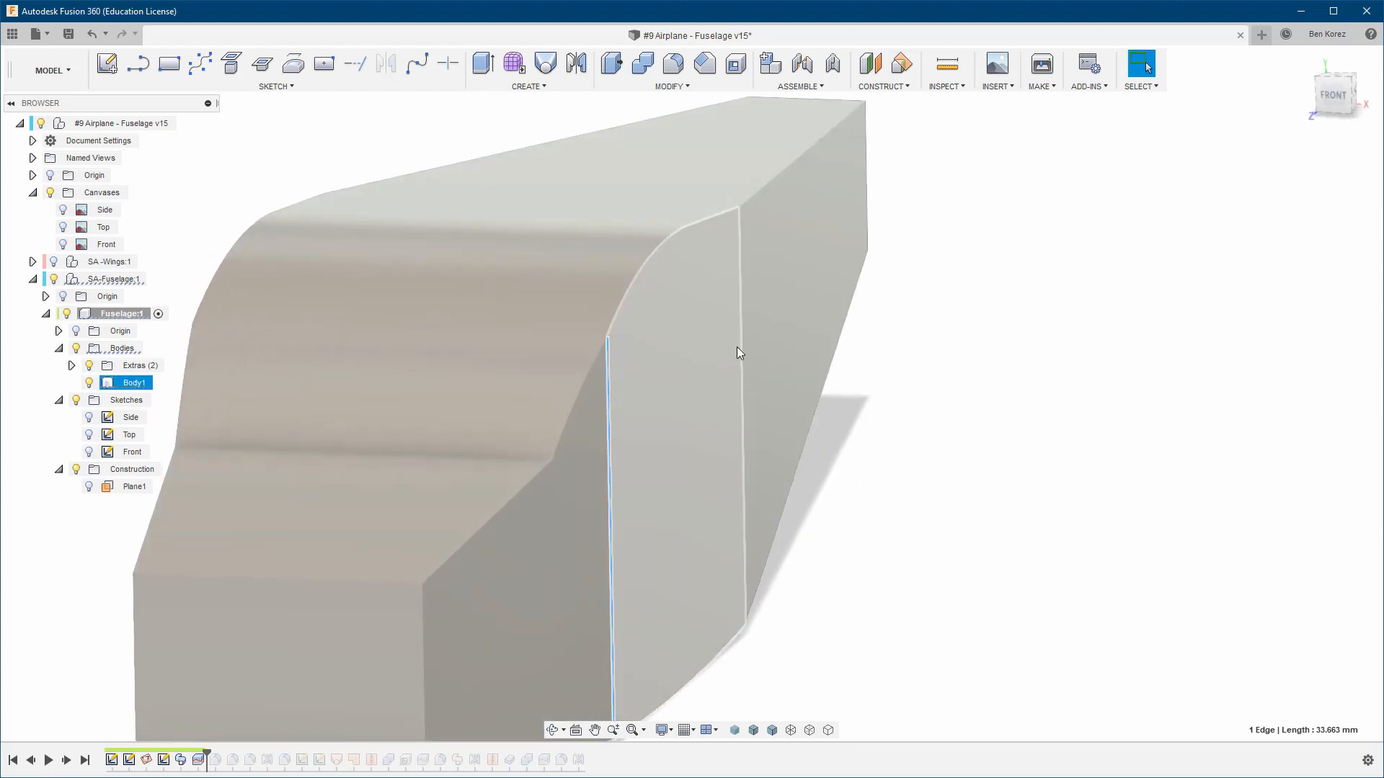
left_click(1075, 213)
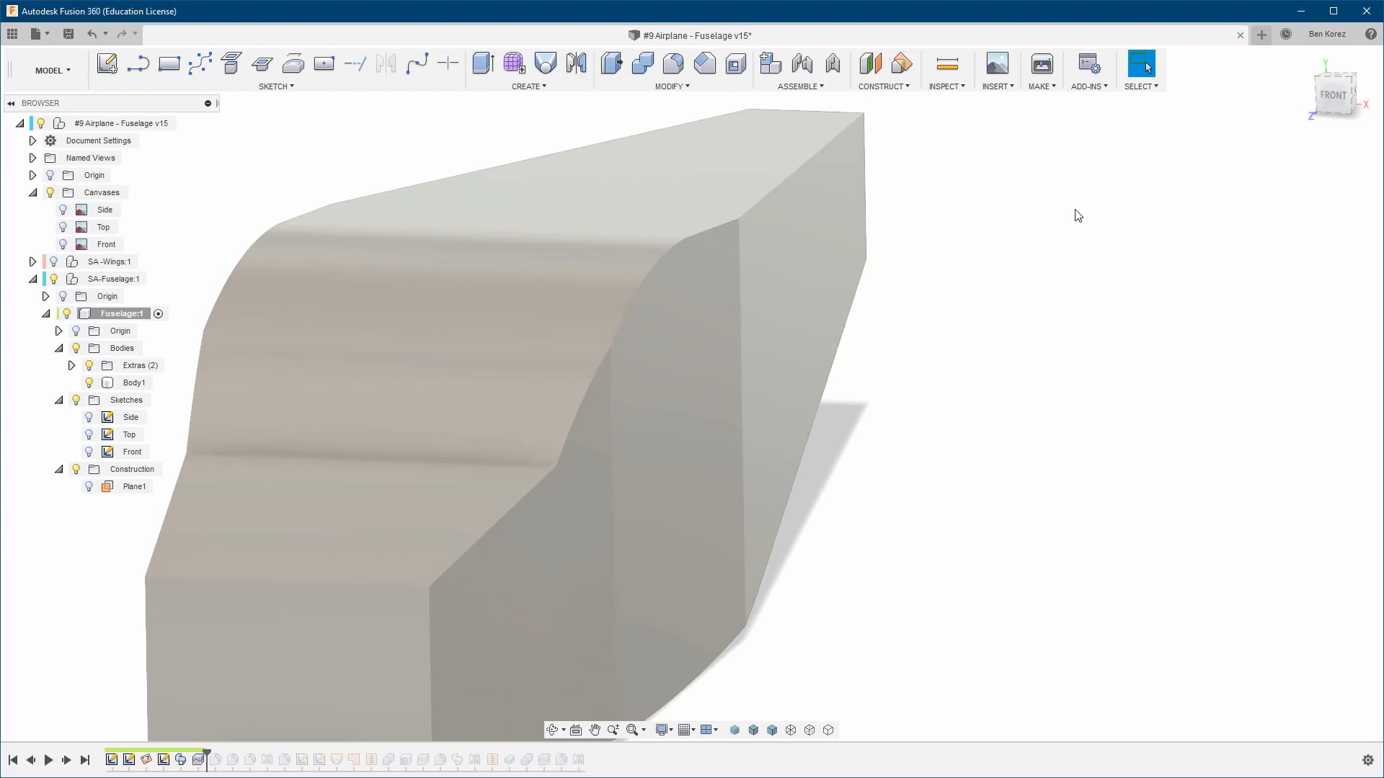
Roll the timeline forward past the first Fillet feature, open it for editing and remove both of its edge selections
mouse_move(207, 753)
left_mouse_down()
mouse_move(240, 753)
mouse_move(223, 753)
left_mouse_up()
double_click(216, 760)
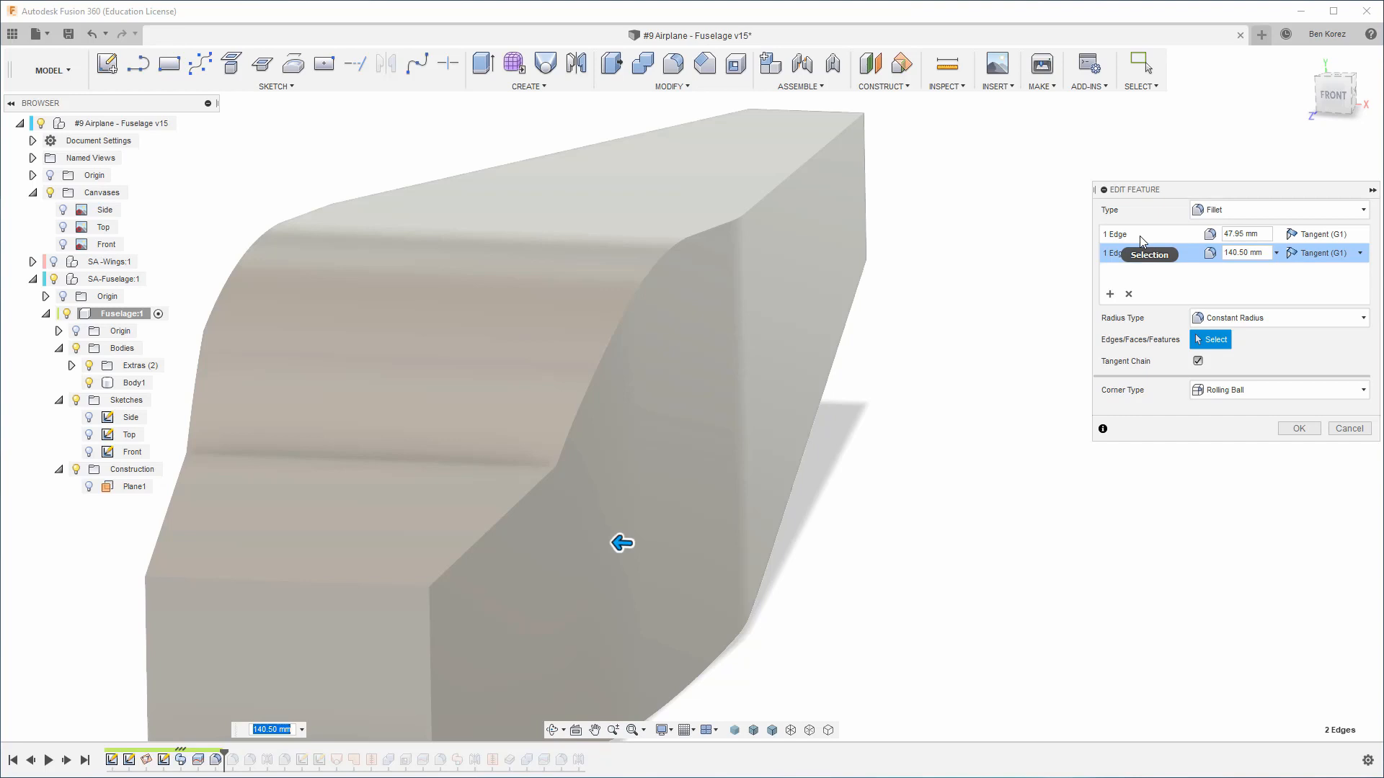
left_click(1139, 236)
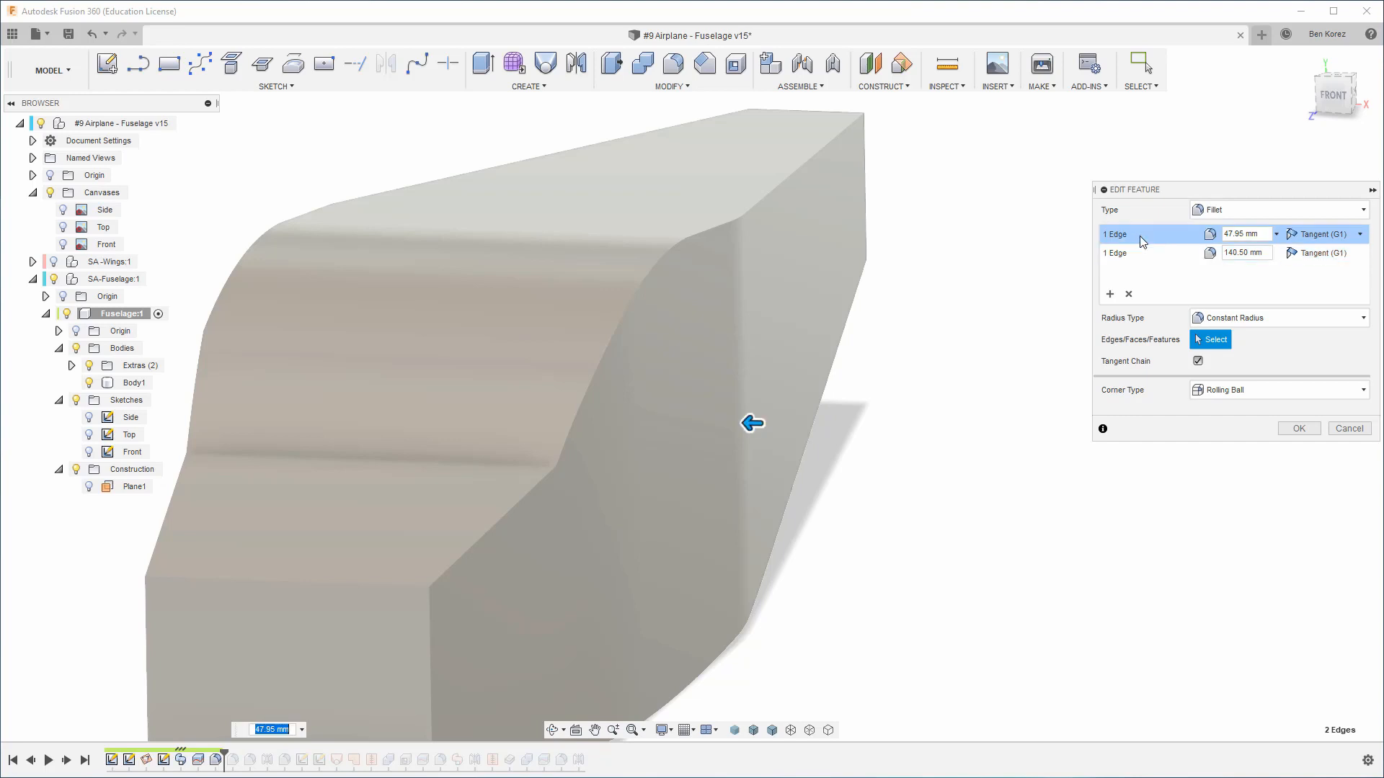
middle_click_drag(807, 309, 728, 275, "shift")
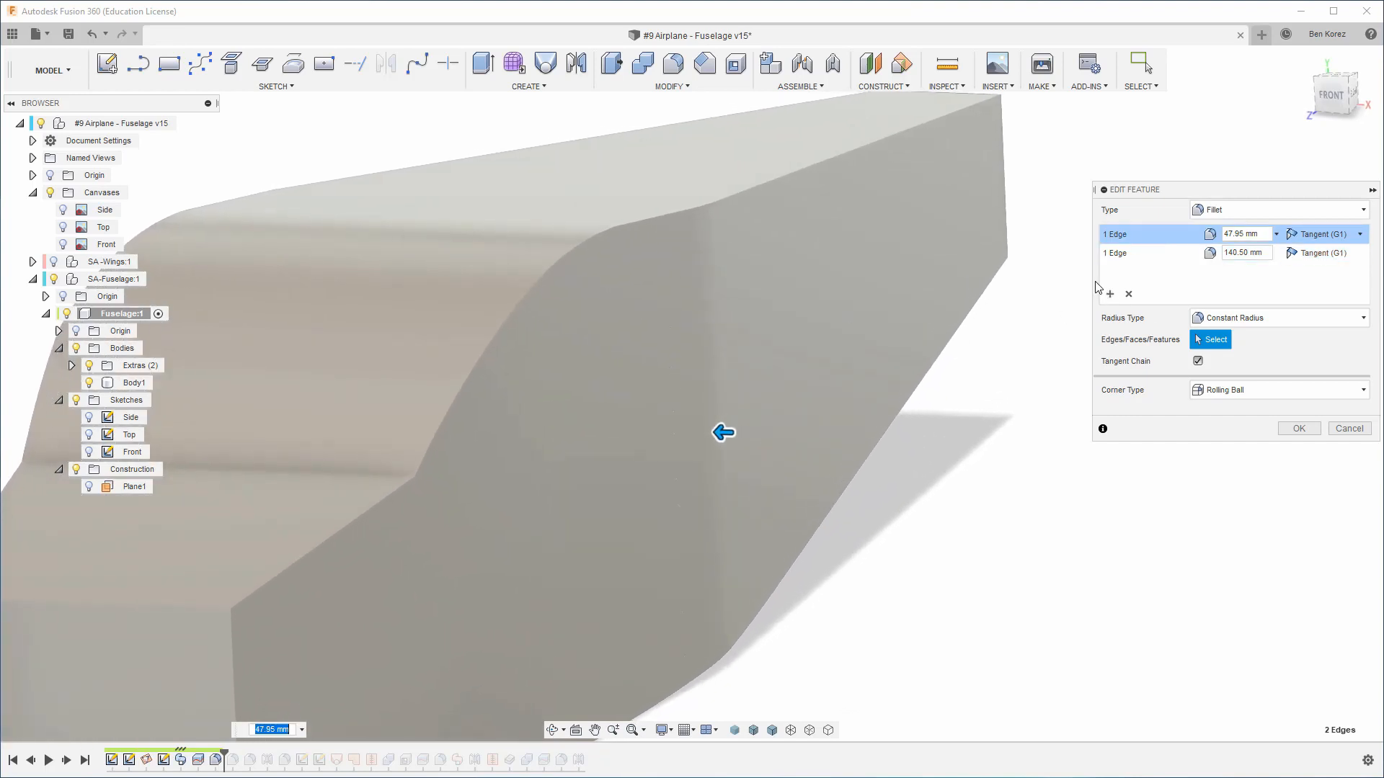
left_click(1129, 294)
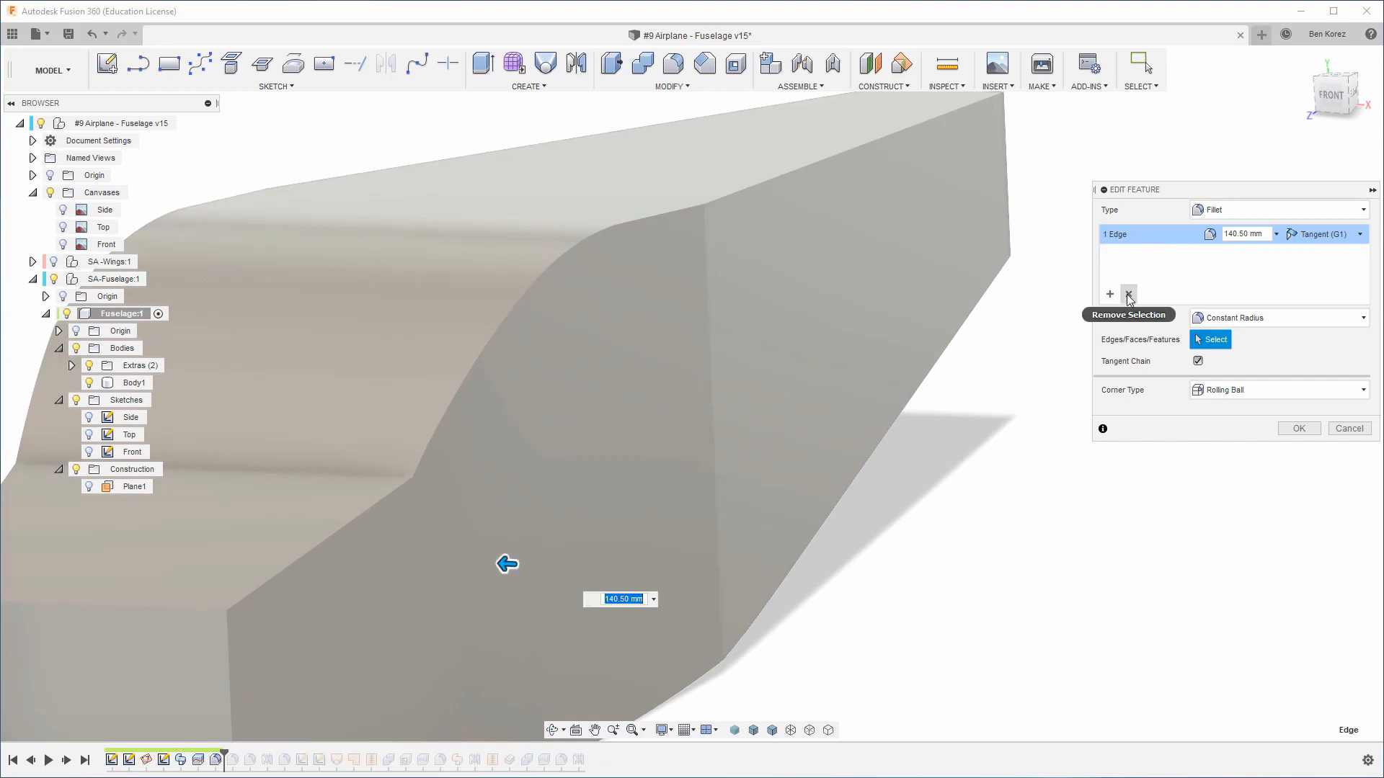
left_click(1129, 294)
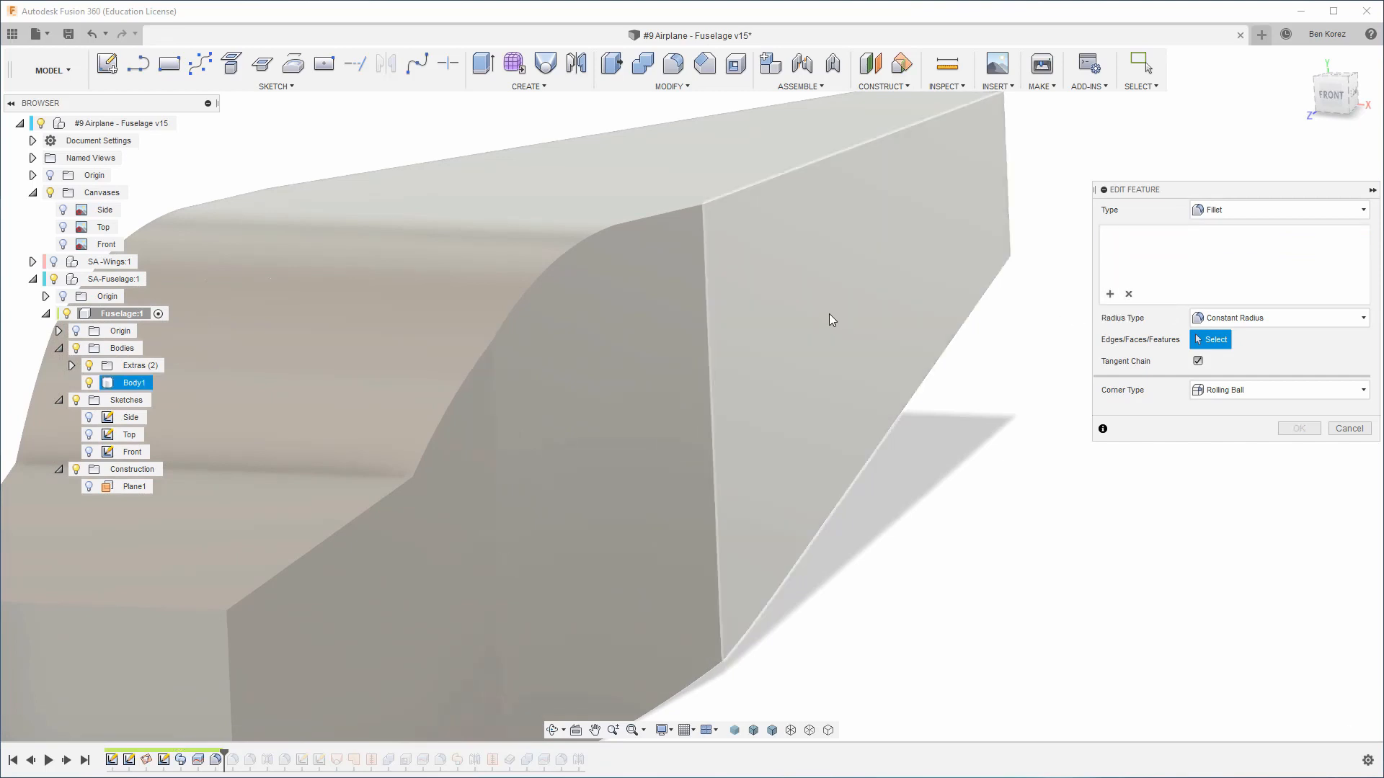
Fillet the rear vertical edge on the side of the fuselage with a constant radius of 153 mm
left_click(735, 236)
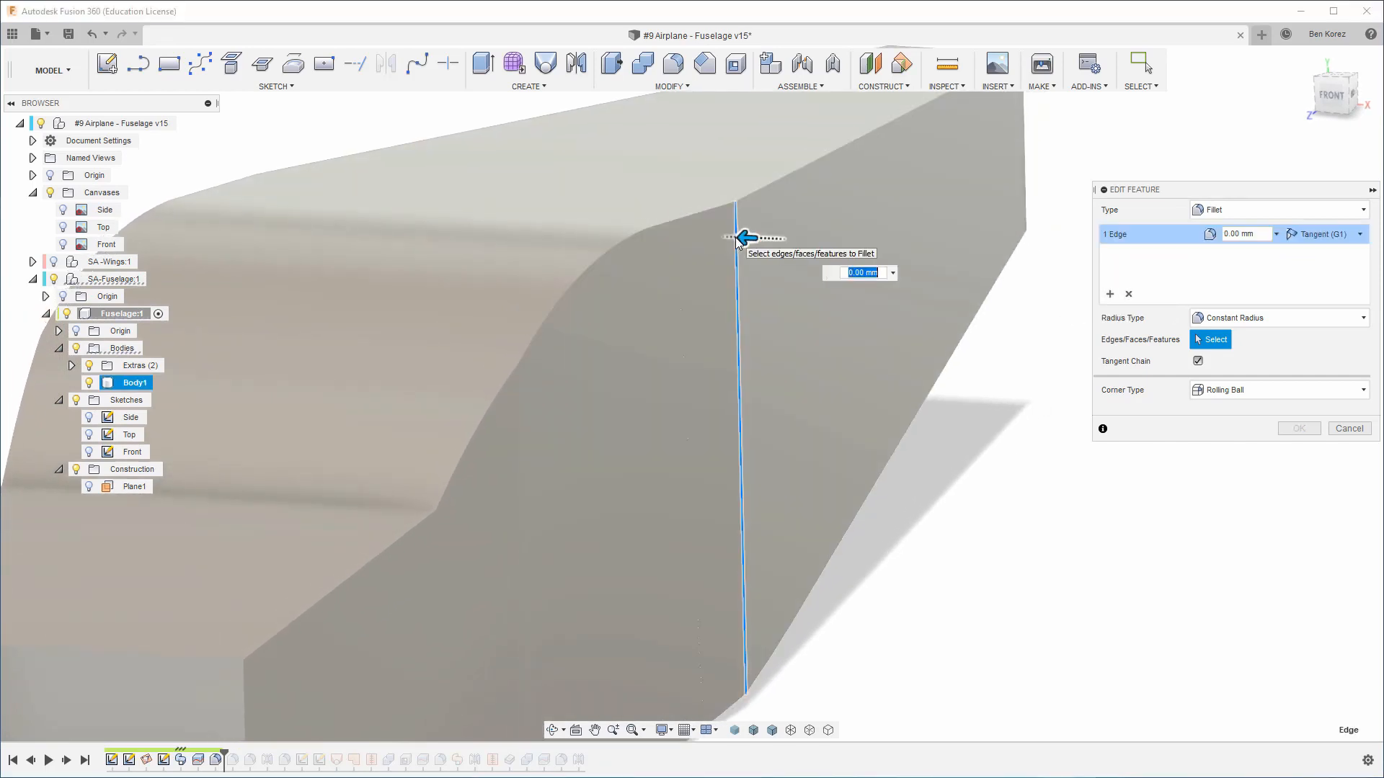
scroll(735, 237, "down", 3)
middle_click_drag(735, 238, 760, 237, "shift")
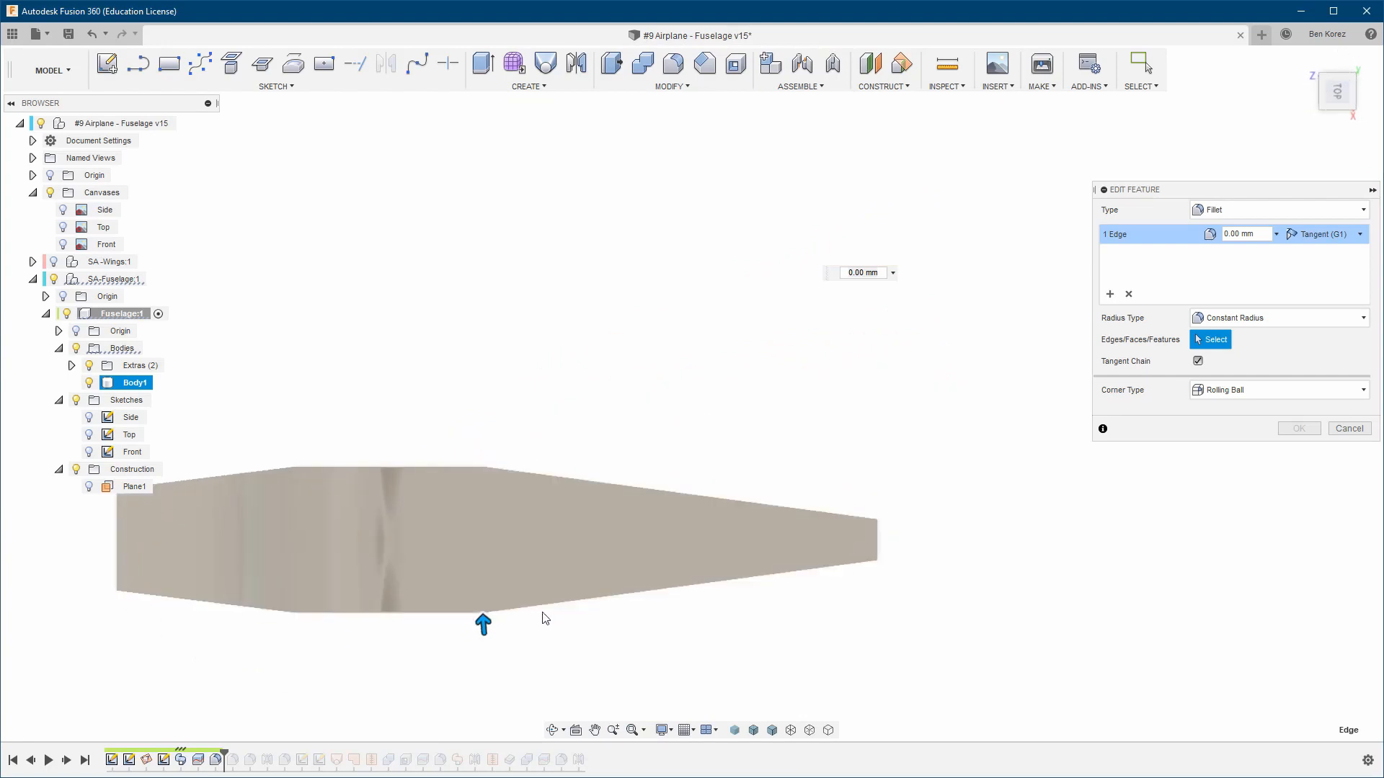
scroll(486, 622, "up", 10)
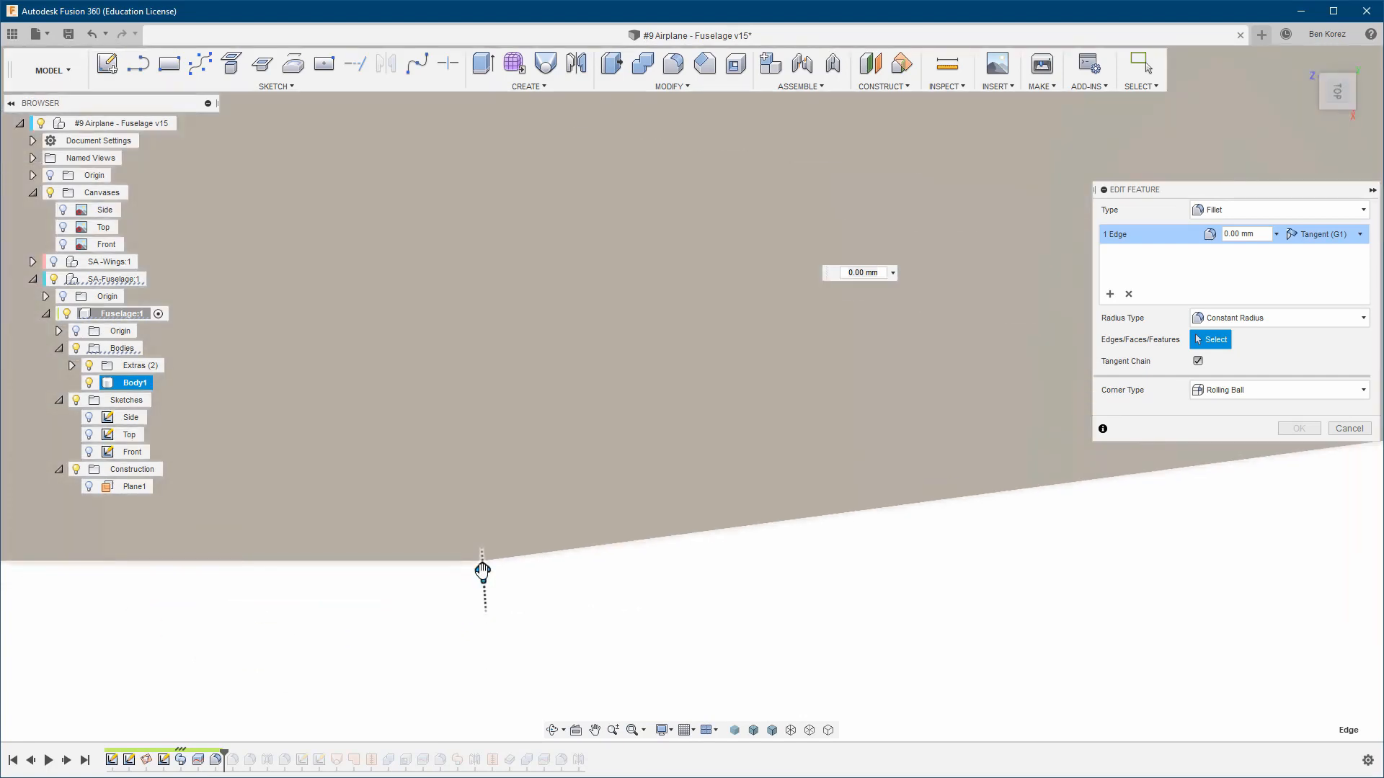
left_click_drag(482, 573, 482, 565)
middle_click_drag(585, 577, 759, 569, "shift")
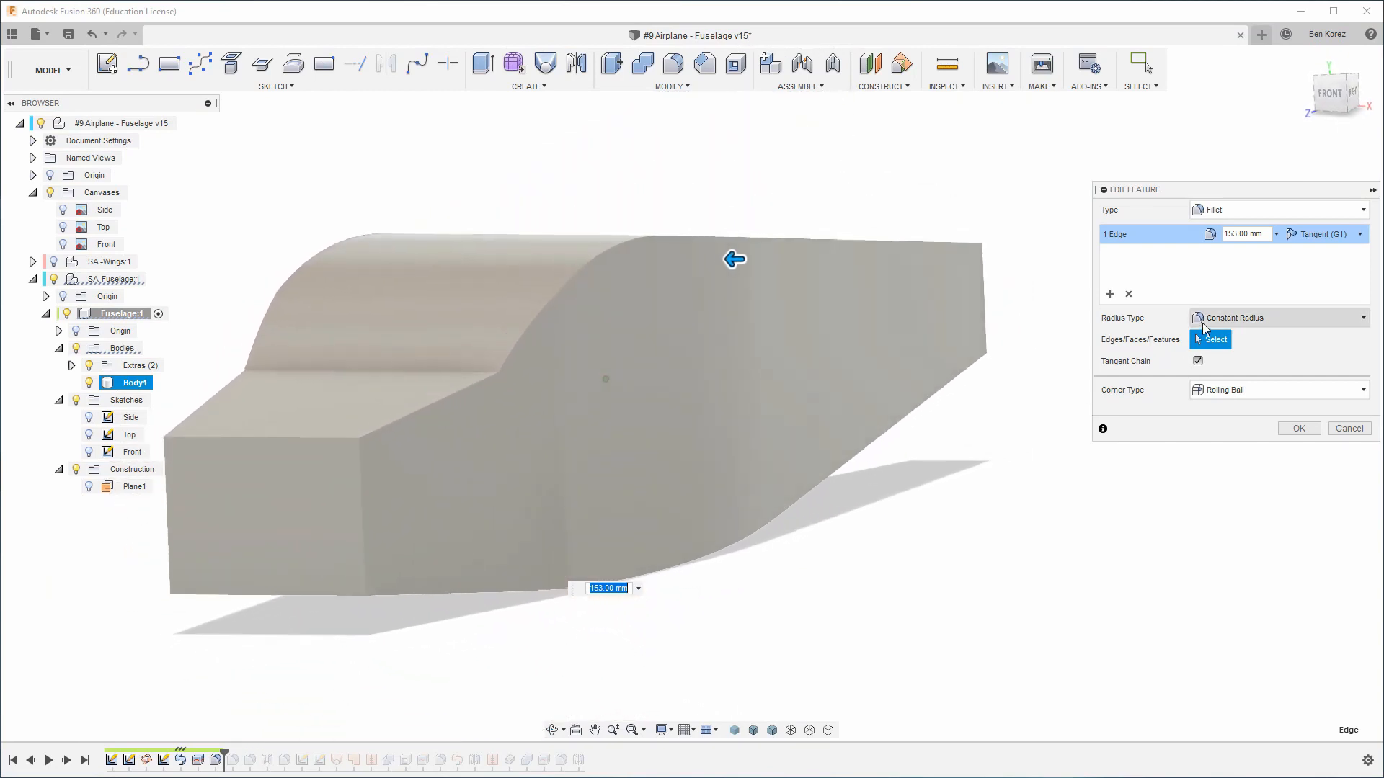
Add a second selection set to the fillet for the forward vertical side edge, with a radius of 82.50 mm
left_click(1111, 294)
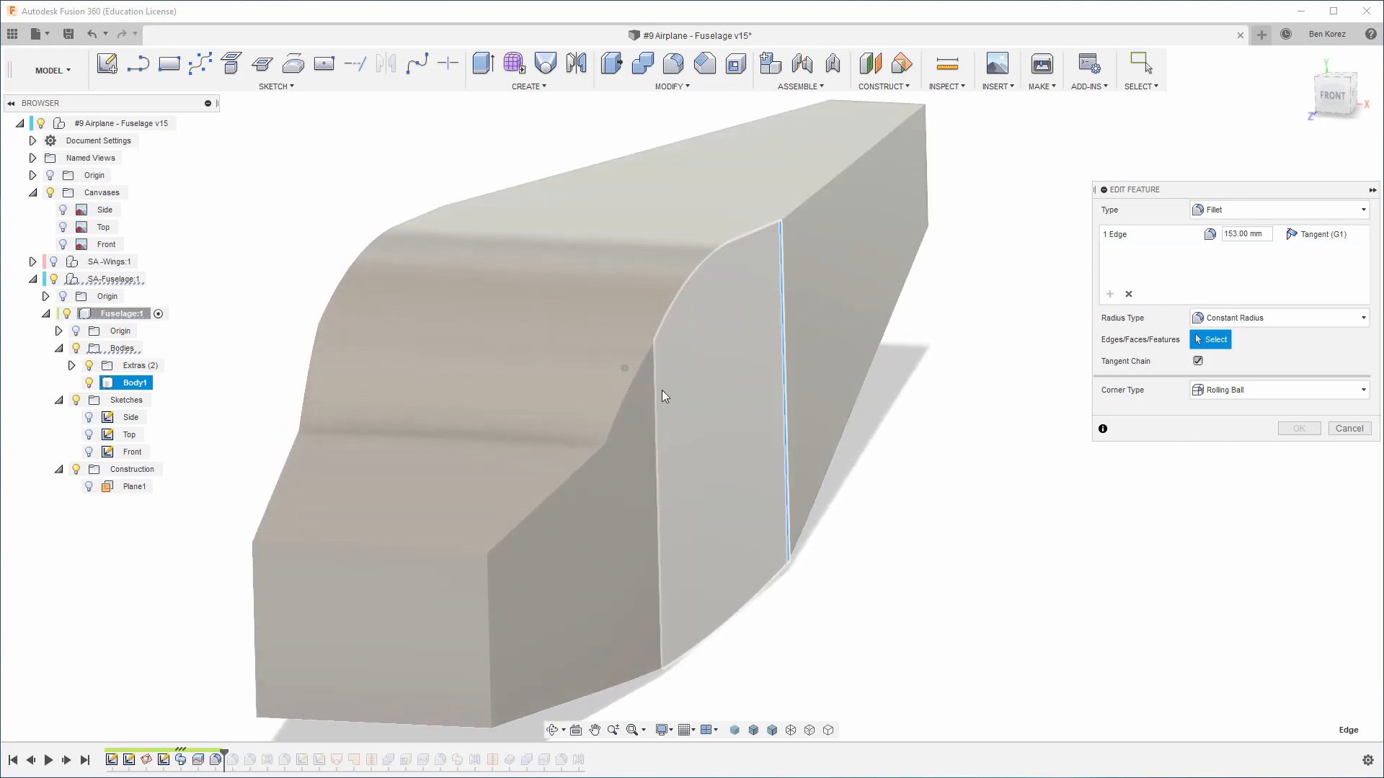
left_click(655, 399)
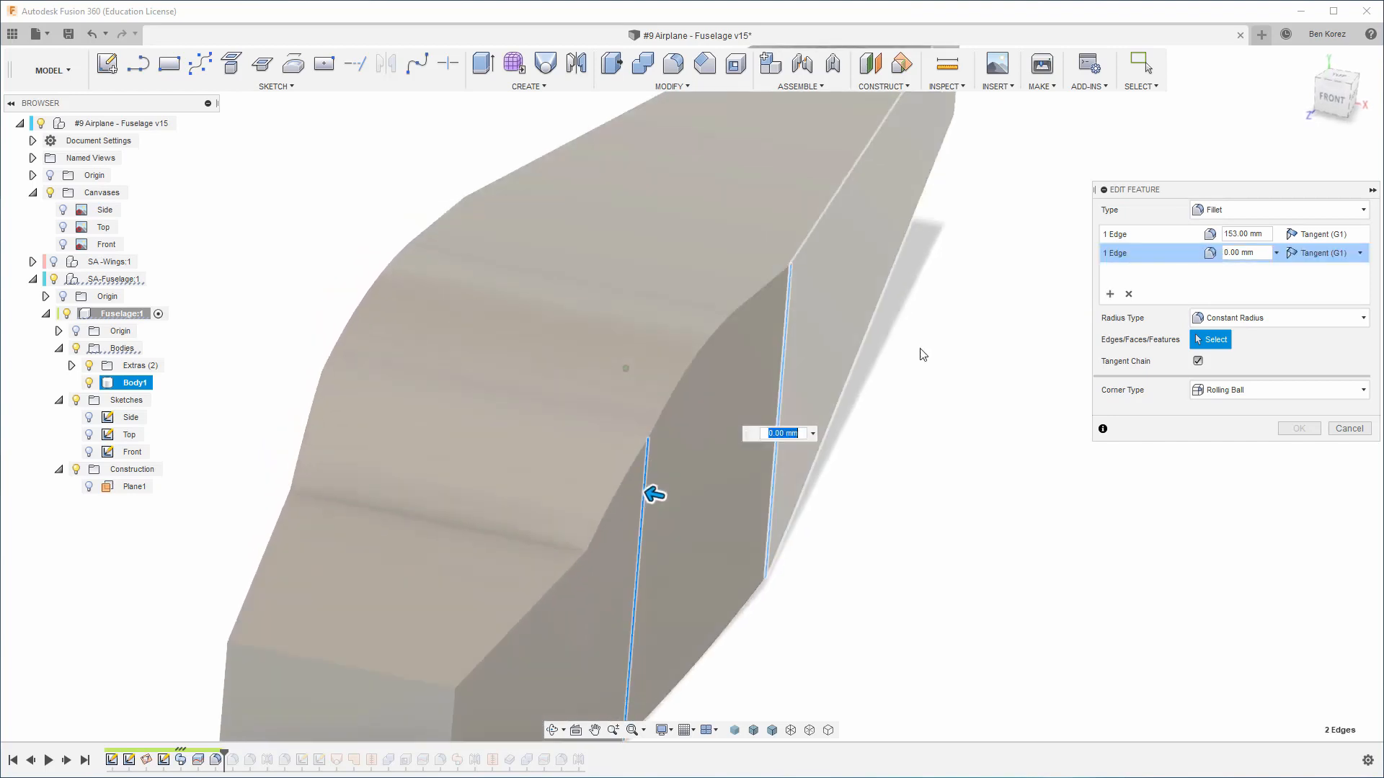
left_click(1342, 93)
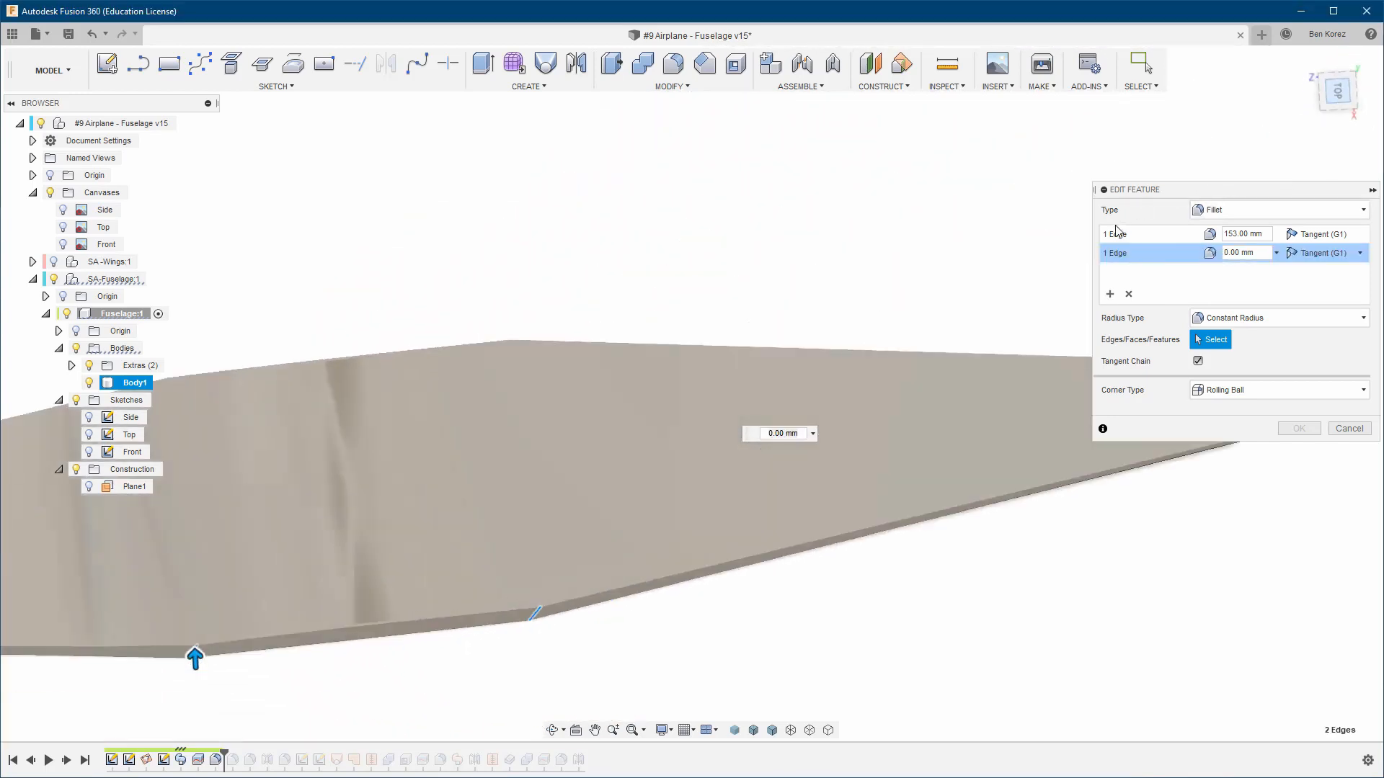
scroll(469, 494, "up", 10)
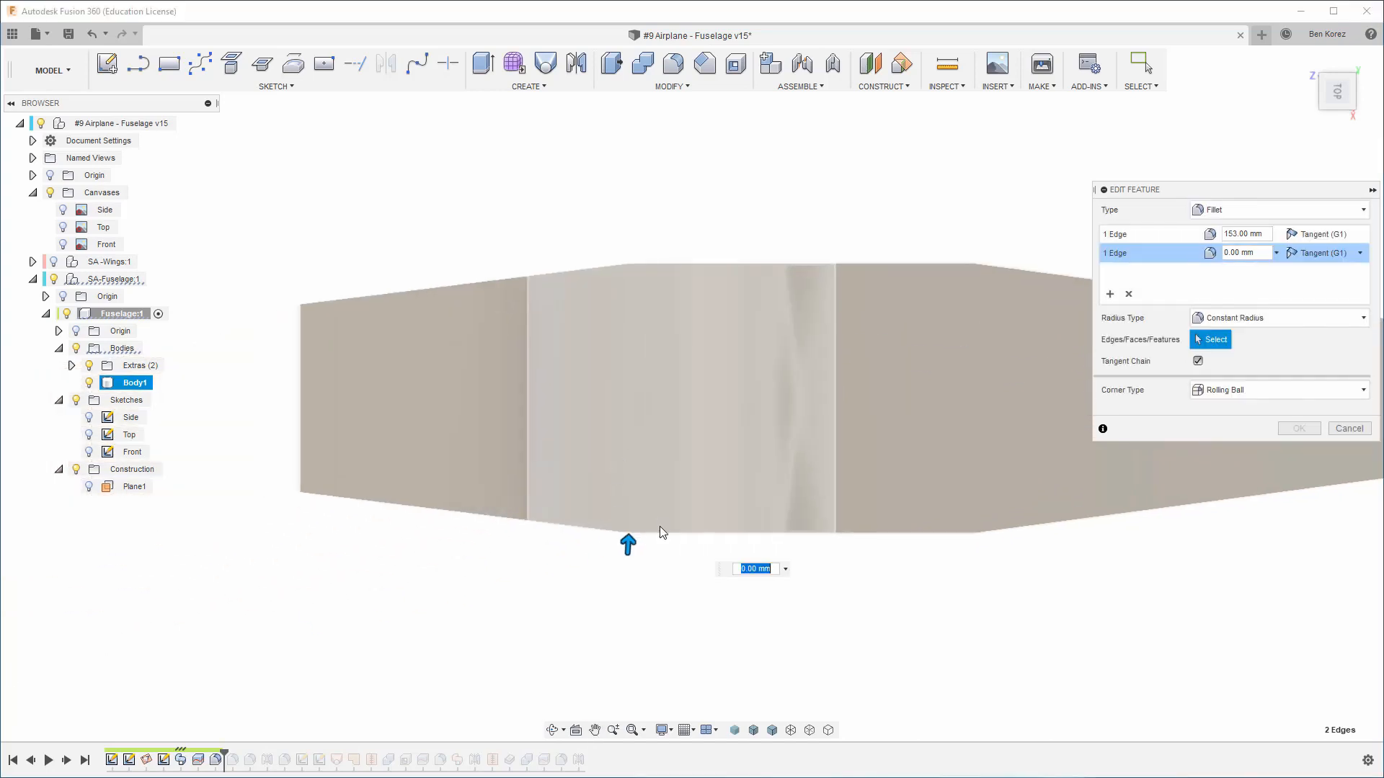
left_click_drag(623, 539, 624, 536)
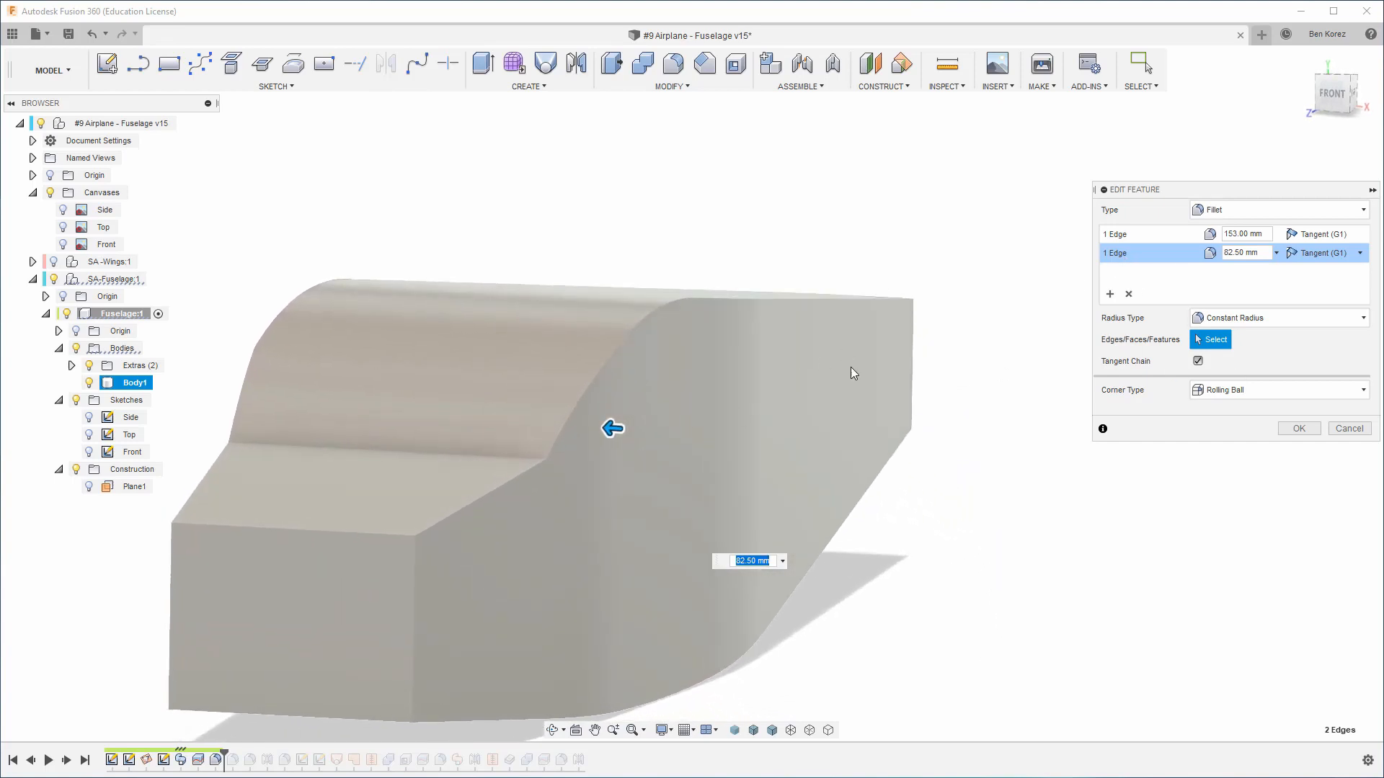
Cancel the first fillet's edit, and open the second Fillet feature for editing with the timeline rolled forward past it
left_click(1342, 427)
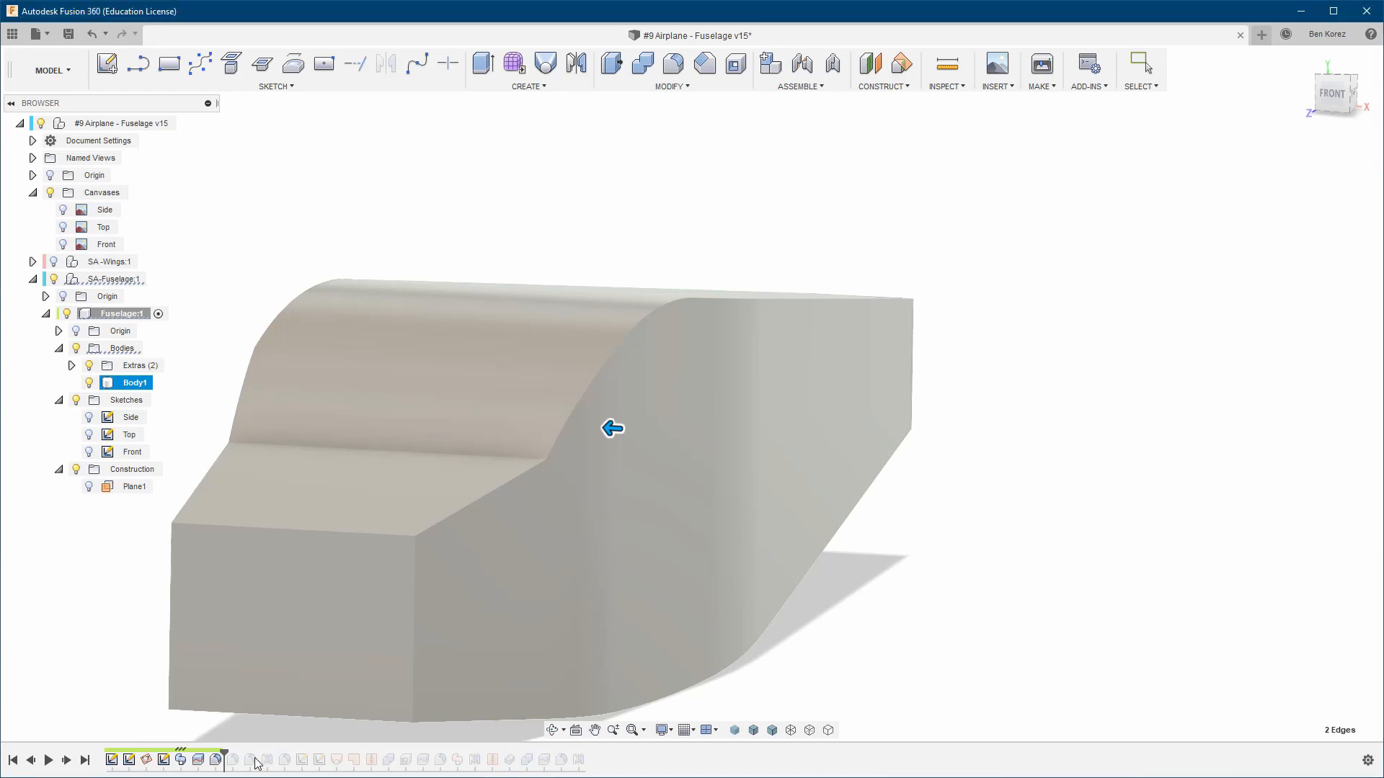
left_click(1143, 66)
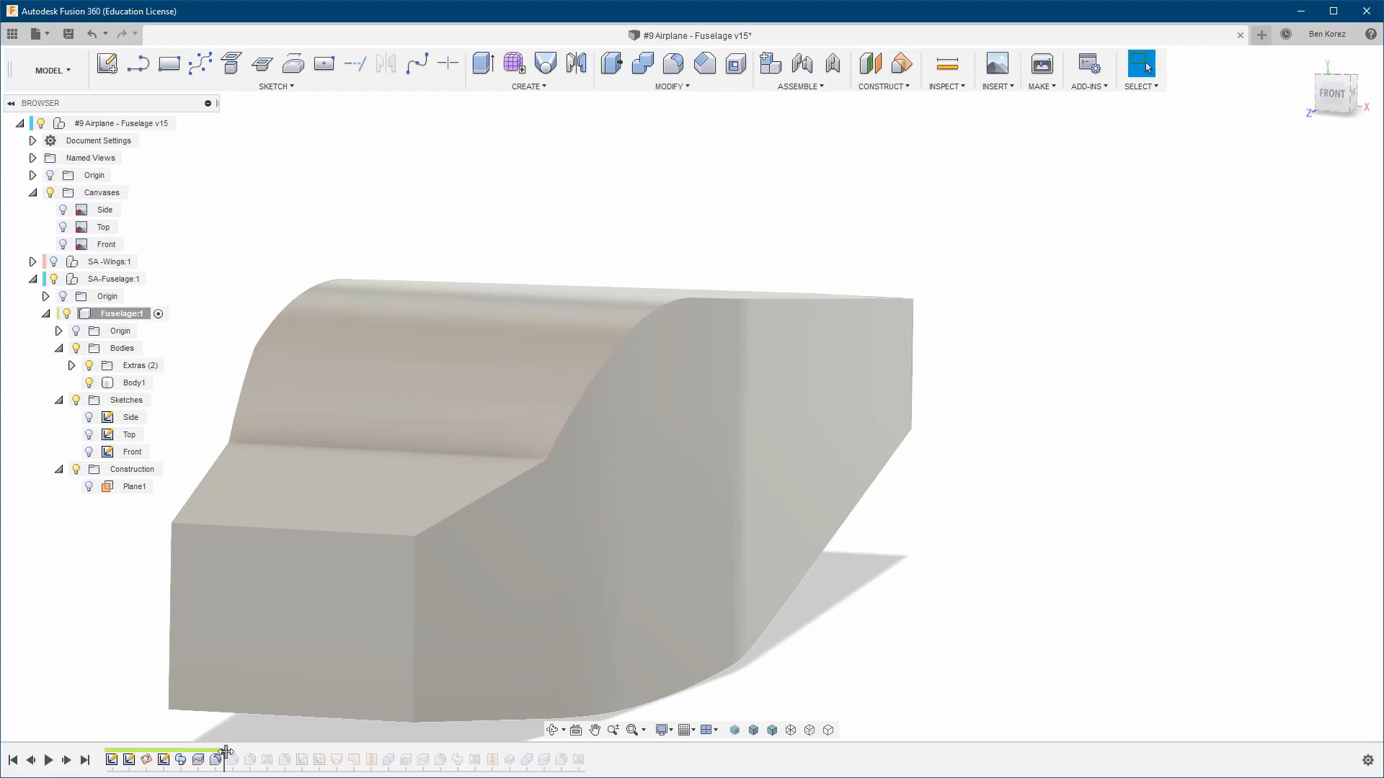
left_click_drag(225, 753, 238, 753)
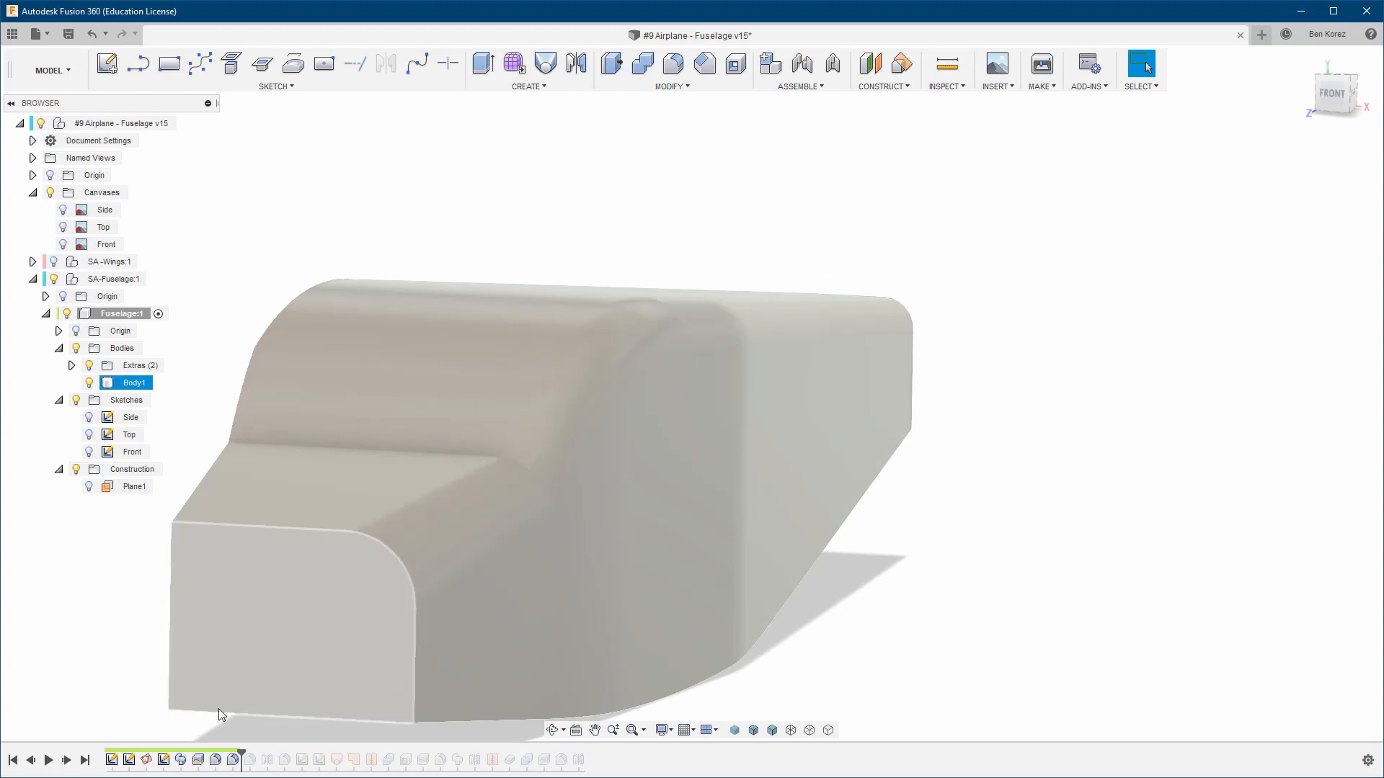
double_click(233, 761)
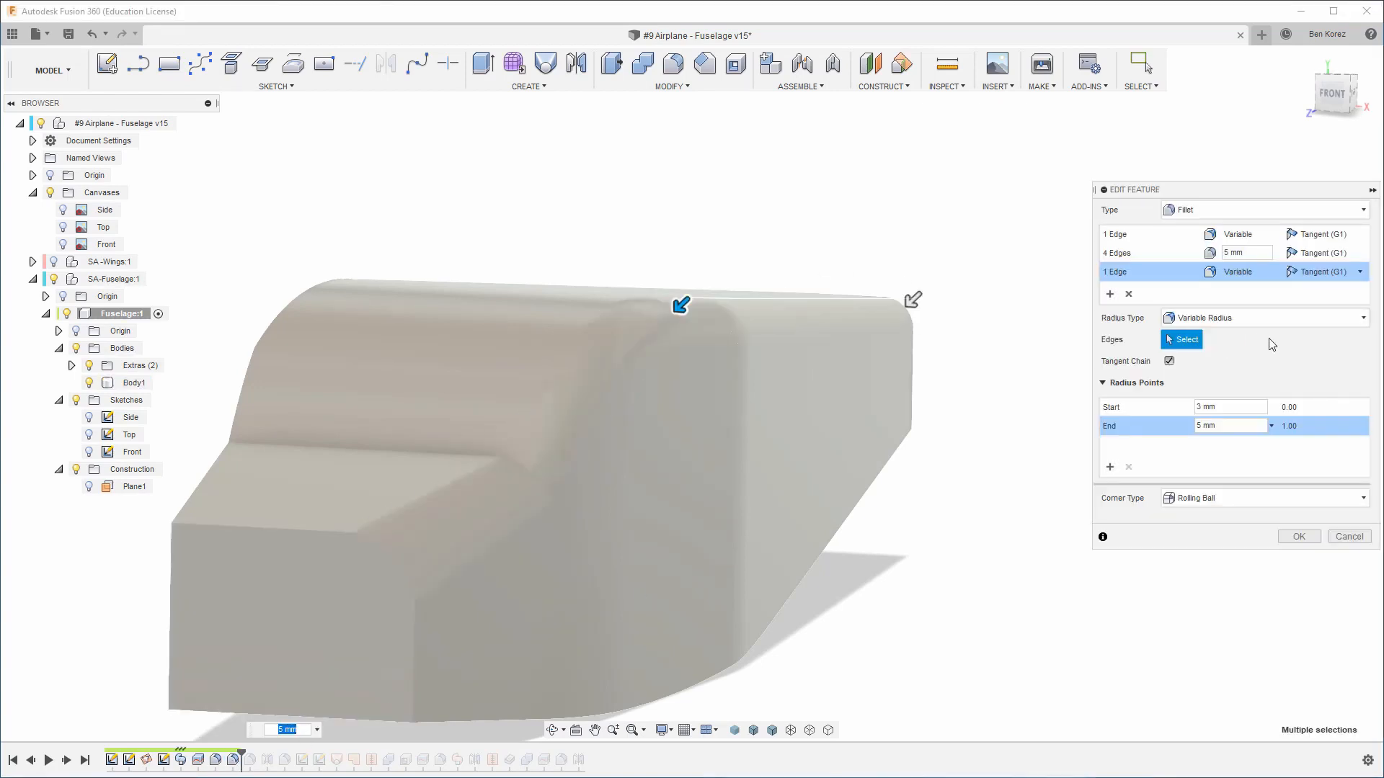
Show the Front canvas and compare the first variable-radius edge set with the drawing's nose outline in front view
left_click(63, 244)
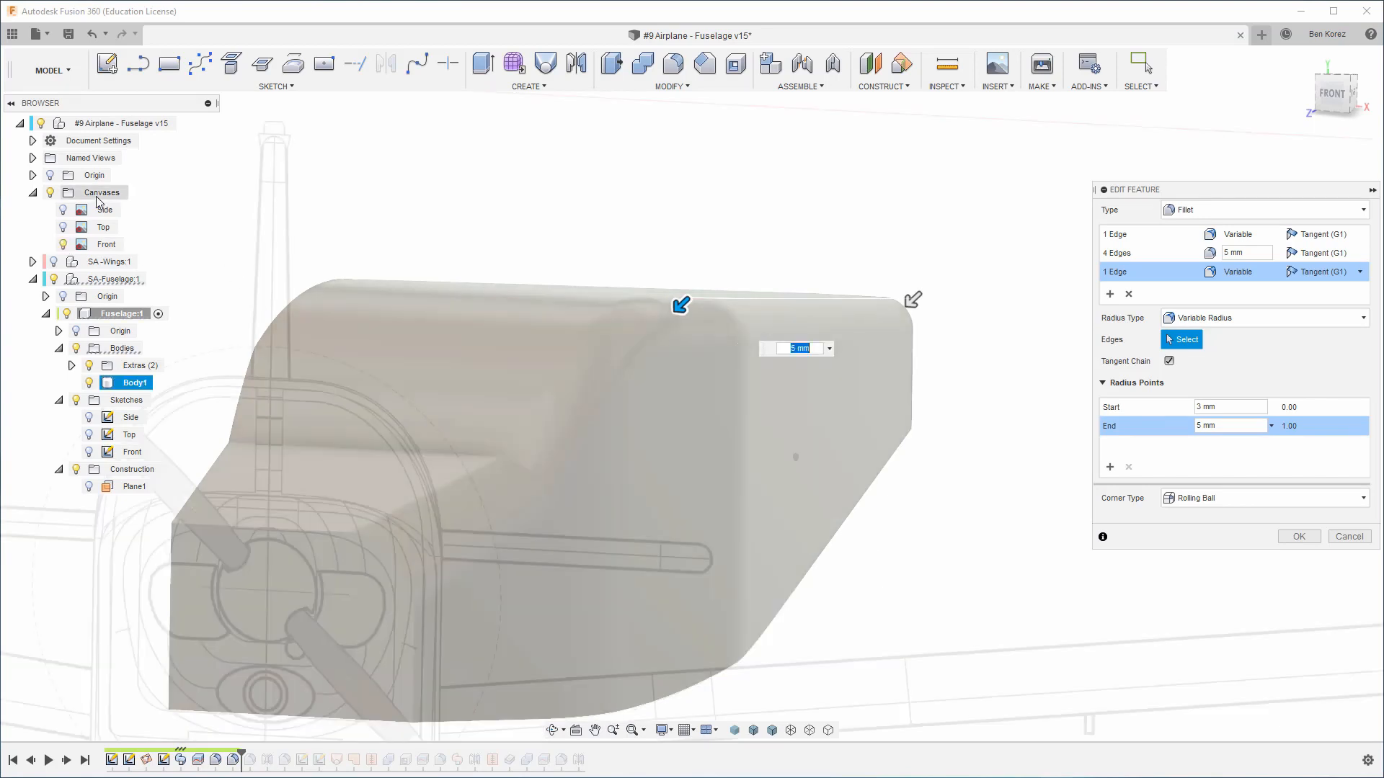
left_click(1333, 94)
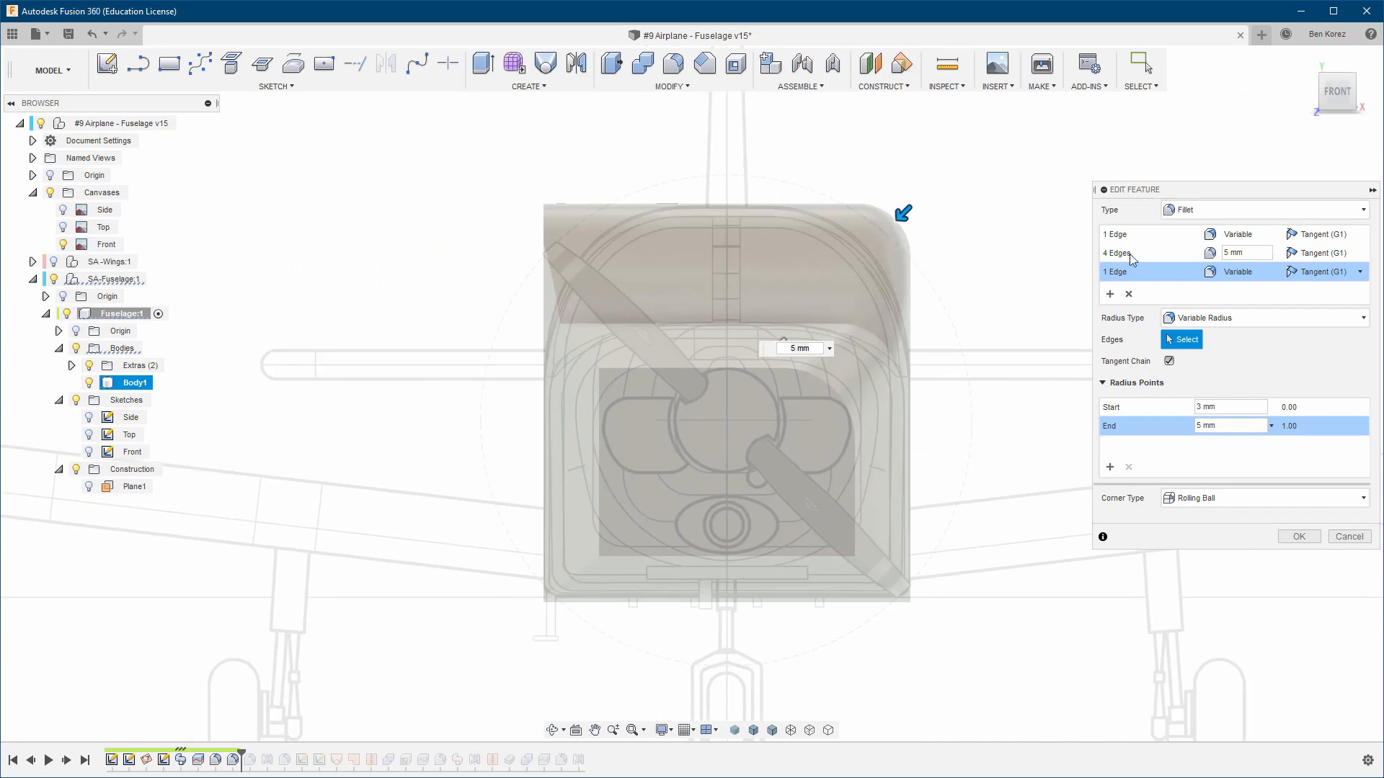
left_click(1141, 240)
scroll(973, 333, "up", 5)
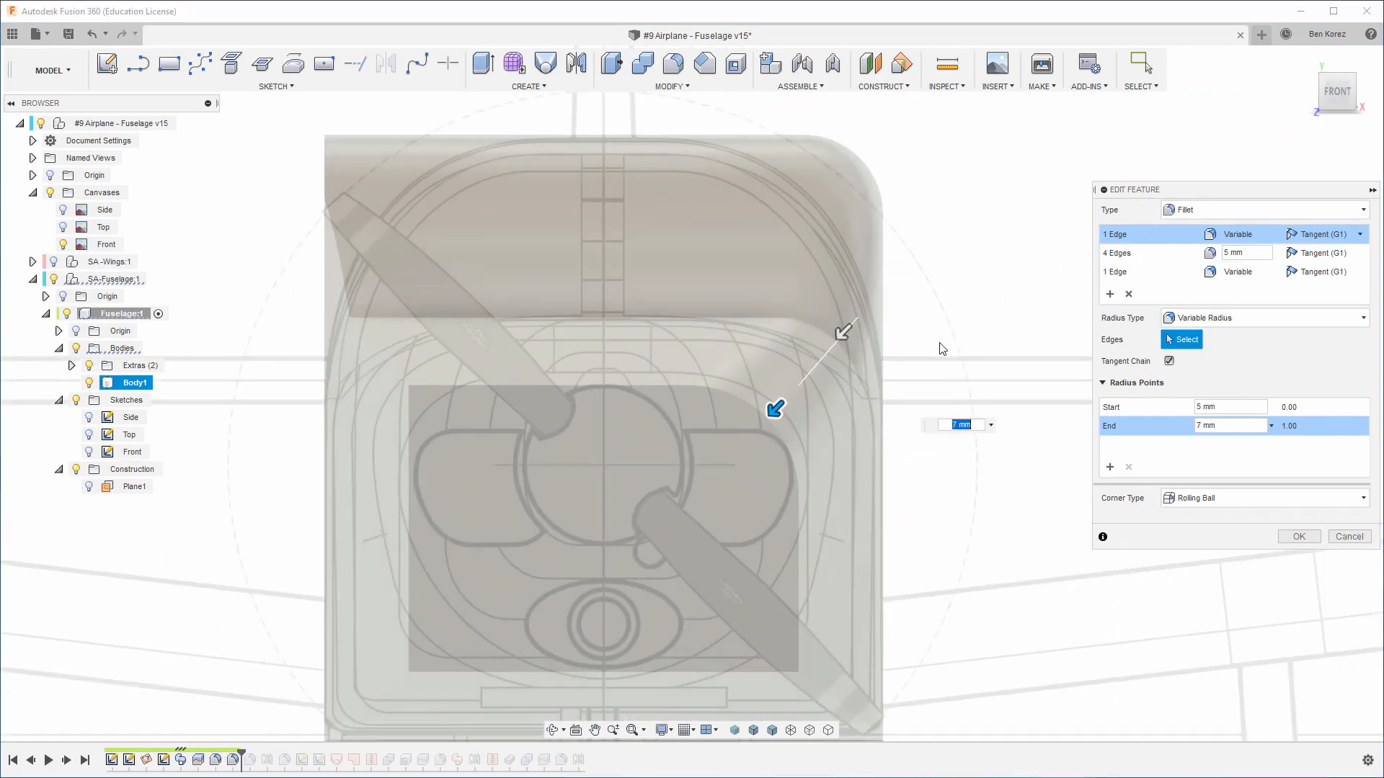
scroll(555, 476, "up", 2)
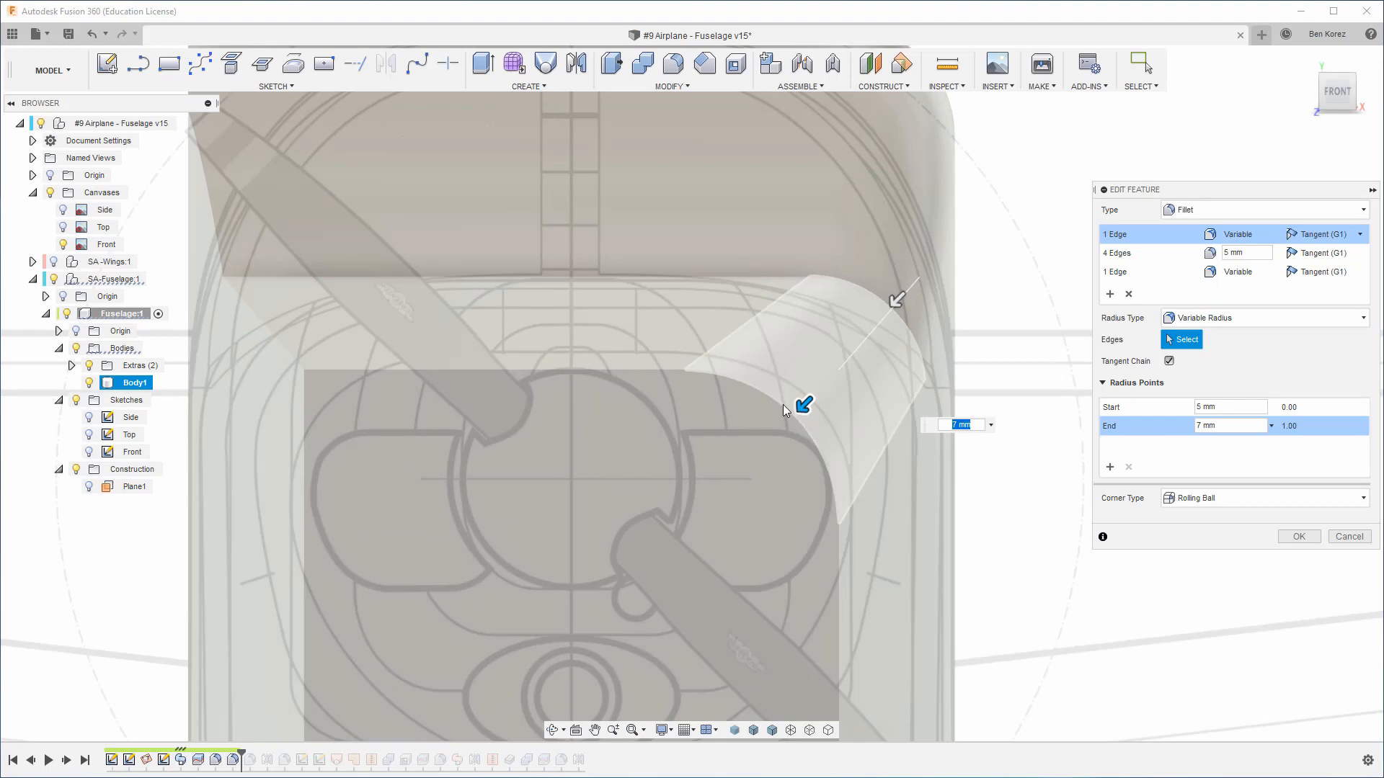
scroll(703, 361, "down", 2)
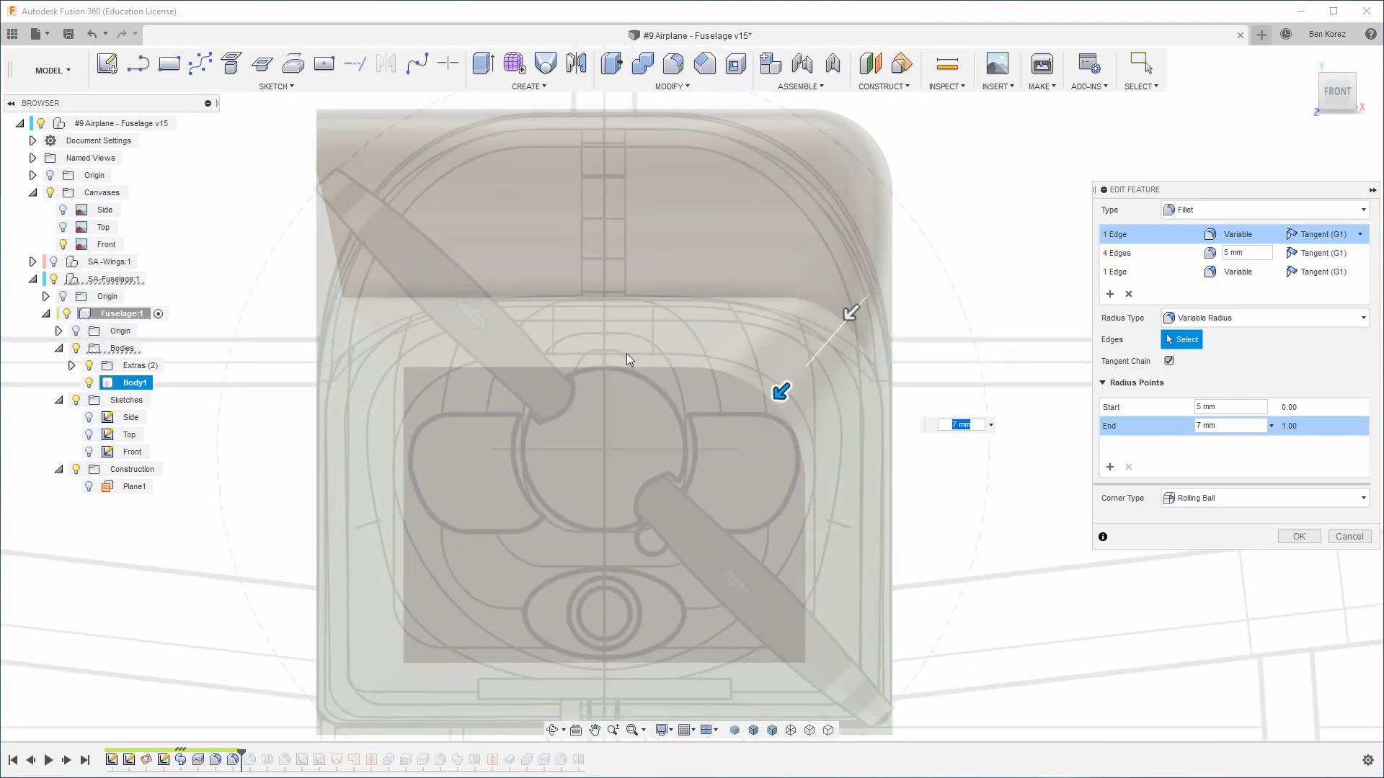
scroll(697, 500, "up", 2)
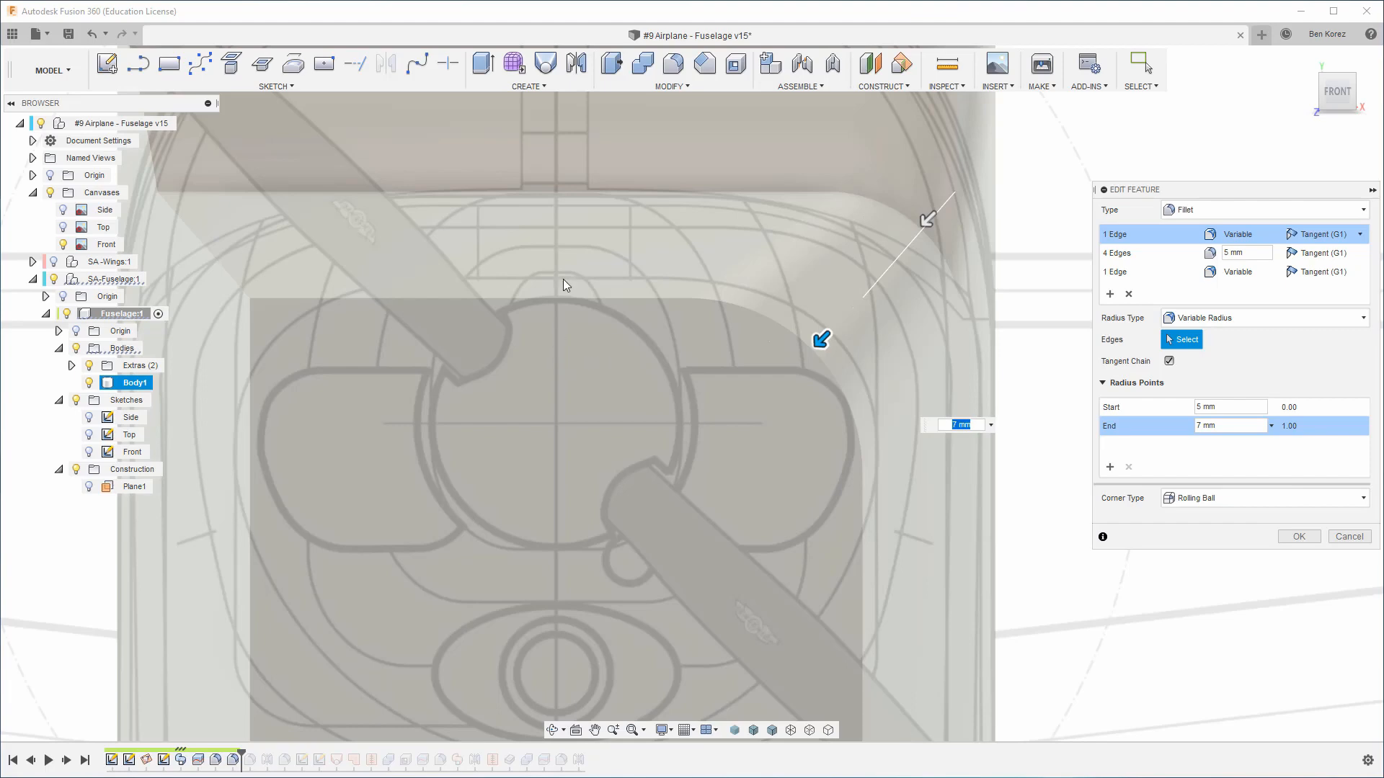
middle_click_drag(702, 366, 742, 278)
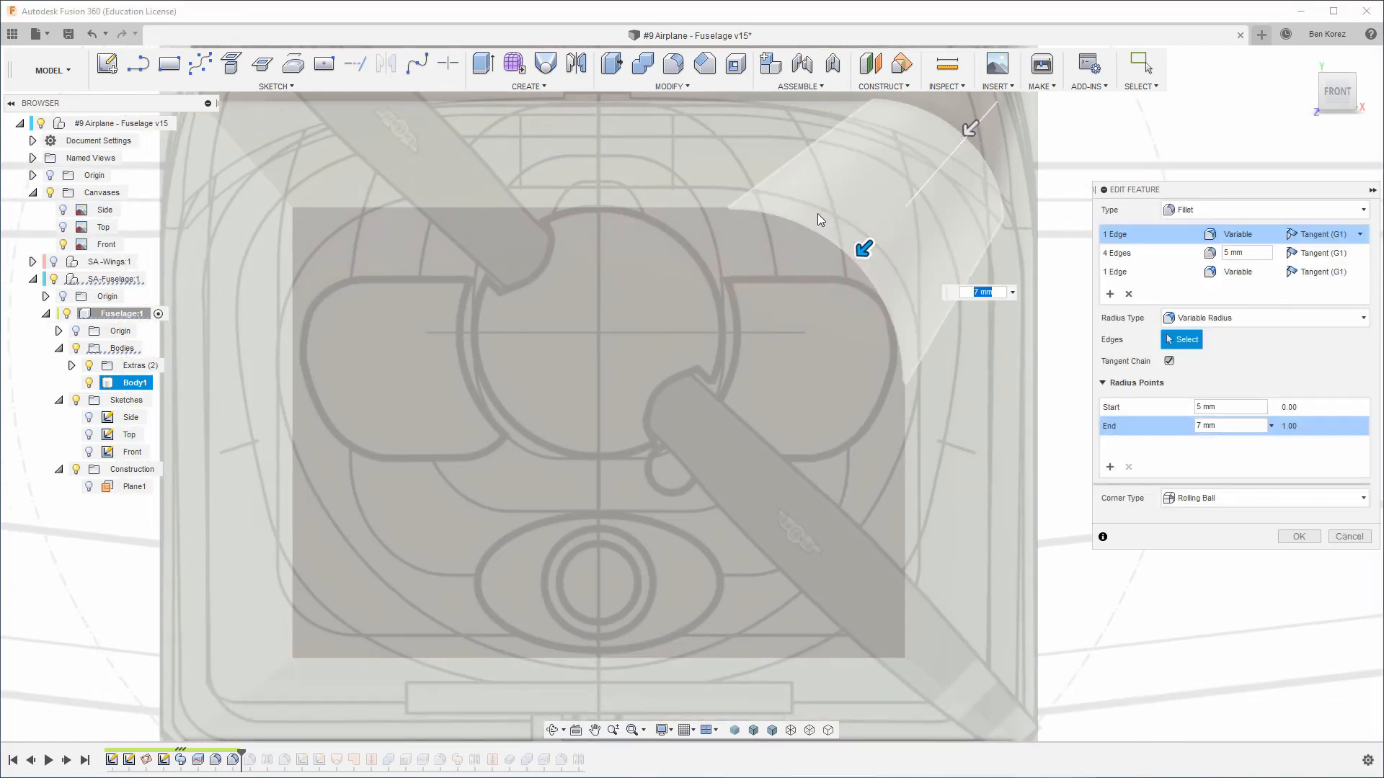
Show the Top and Side canvases as well and check the nose end of the variable fillet from the front
left_click(65, 231)
left_click(65, 215)
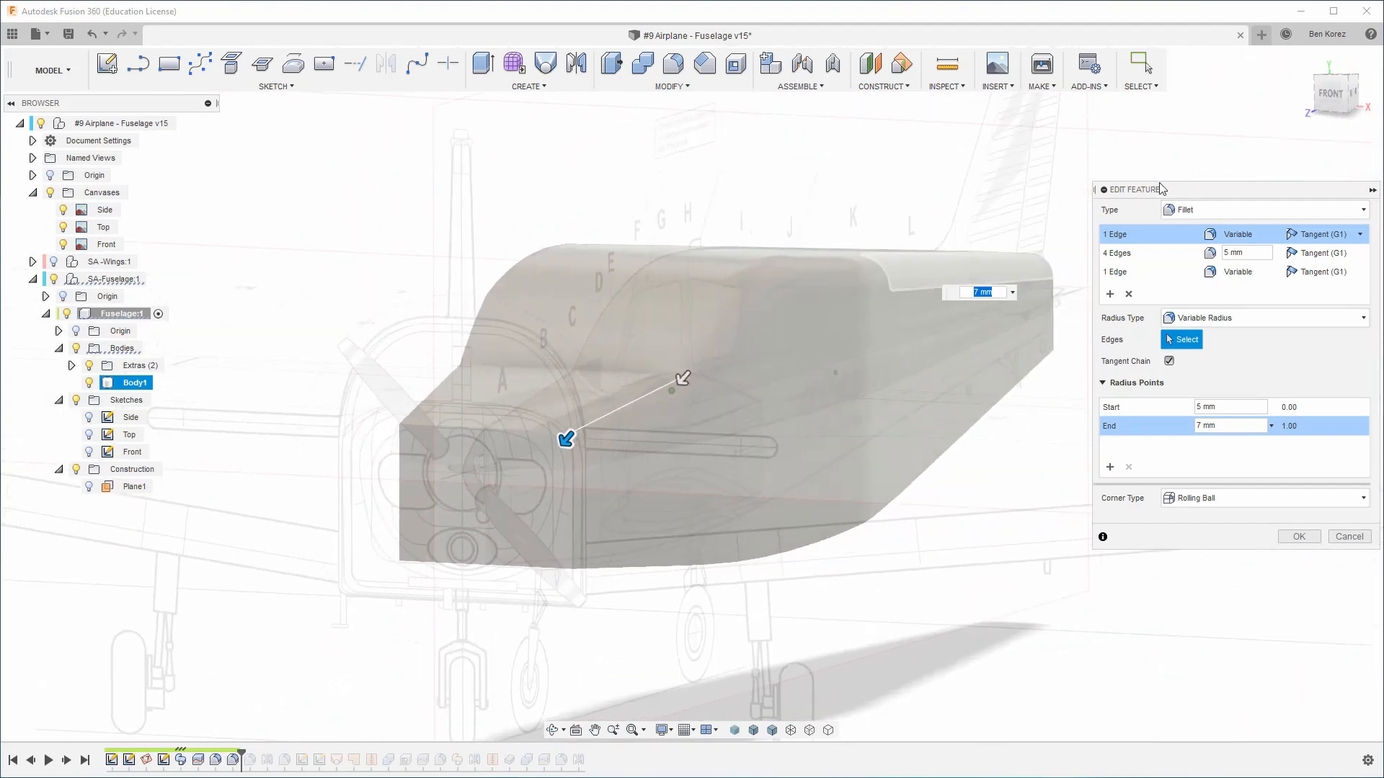
left_click(1333, 95)
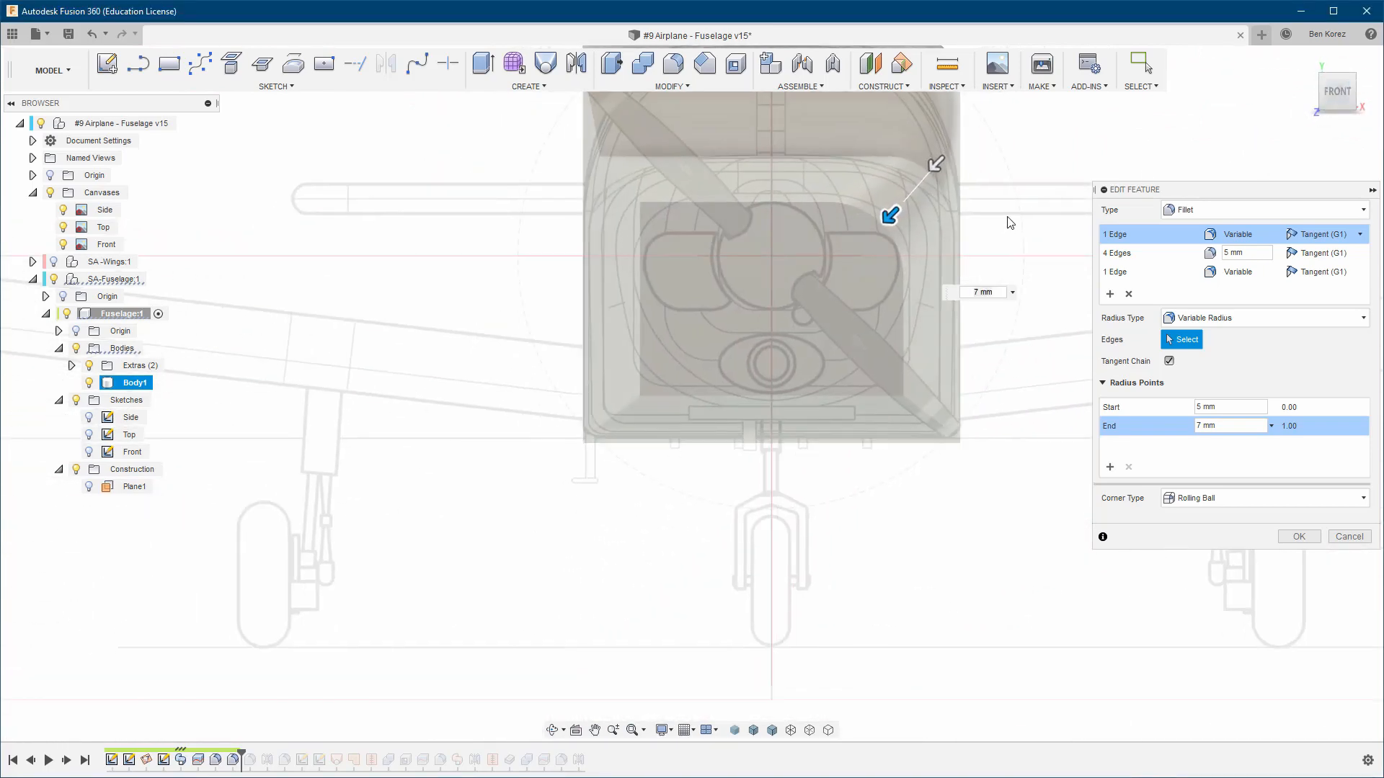
scroll(983, 172, "up", 3)
scroll(908, 180, "up", 2)
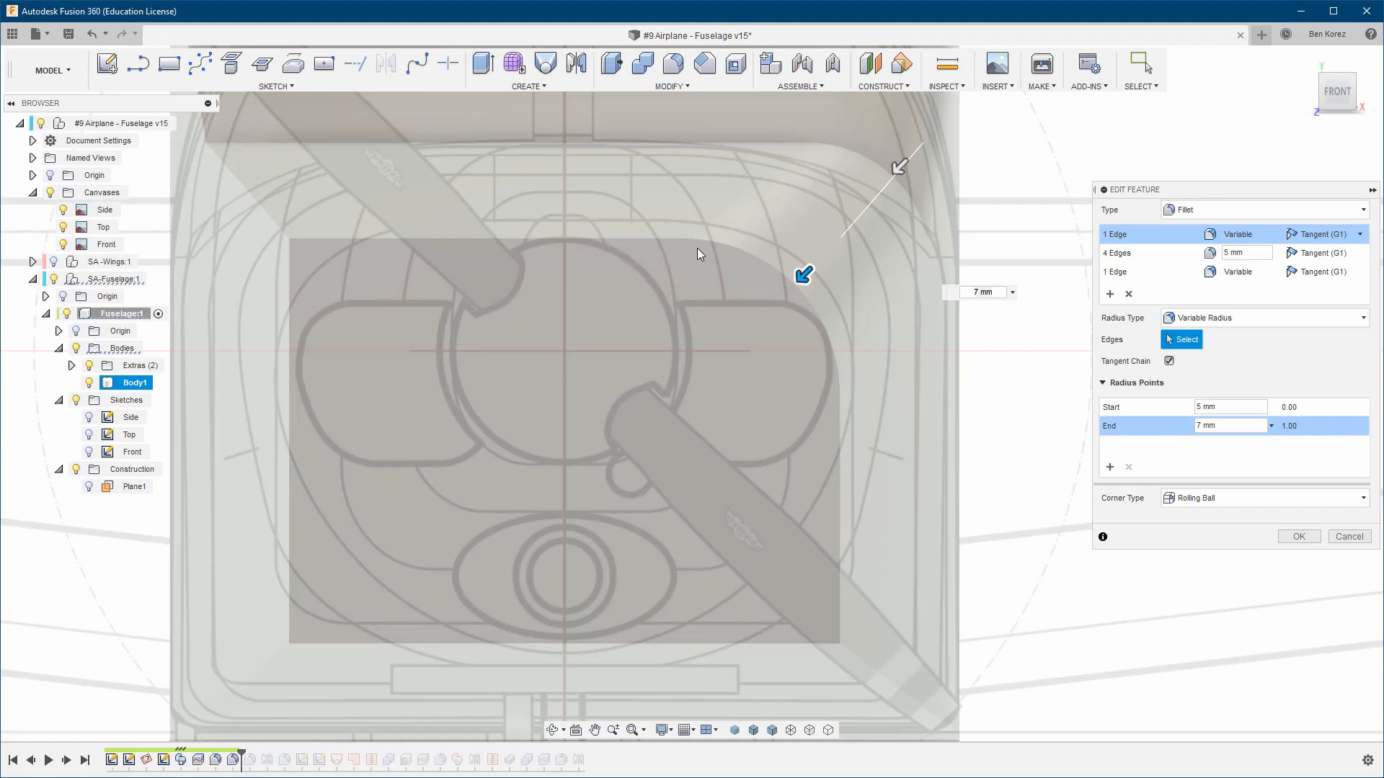
scroll(698, 248, "up", 2)
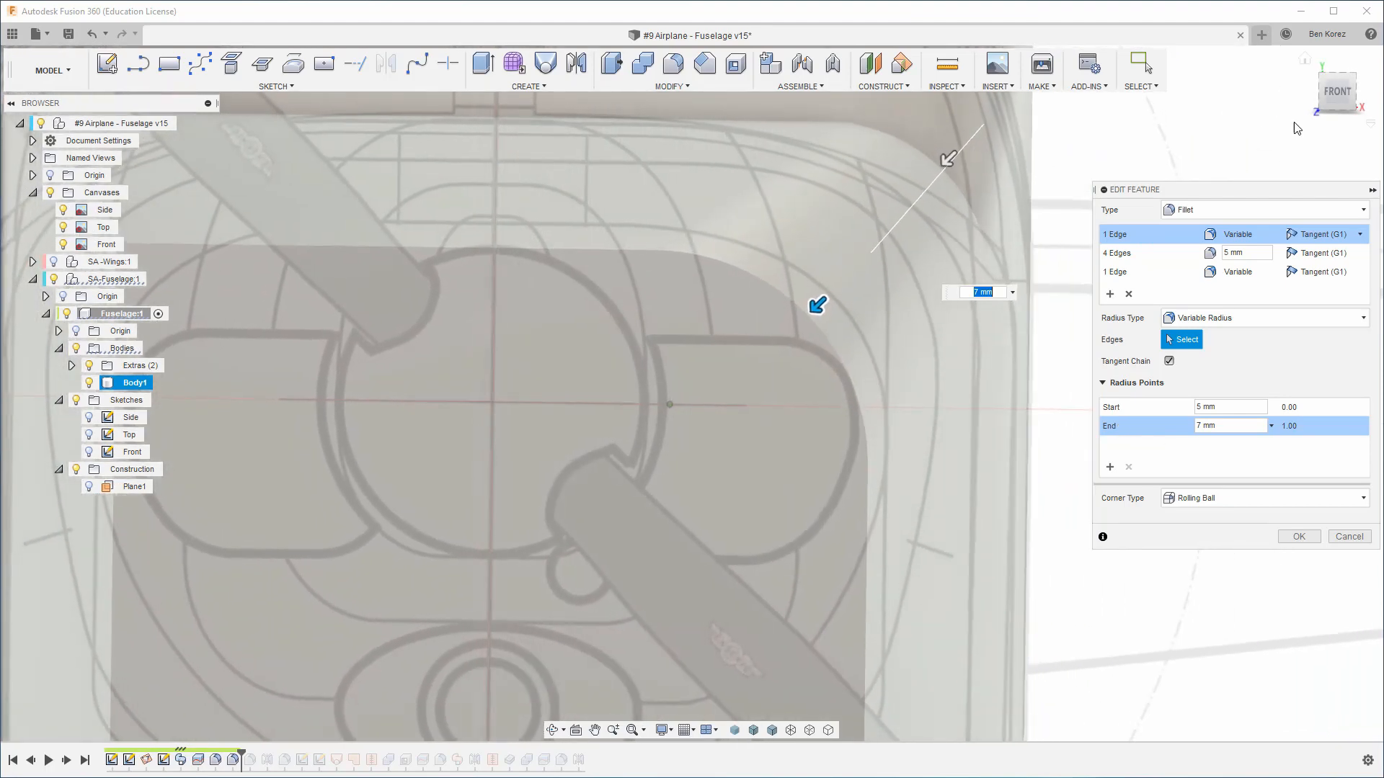
left_click(1338, 95)
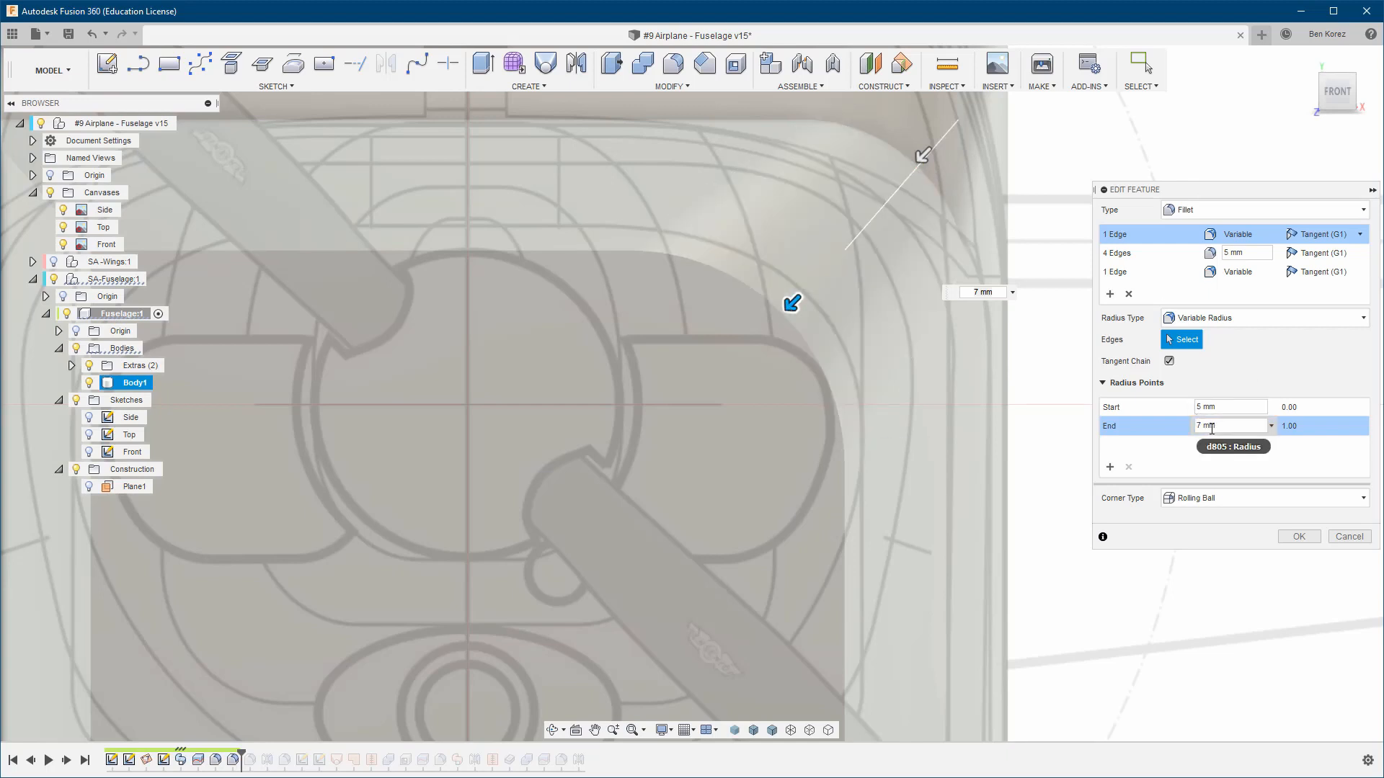
Activate the start radius point of the first edge set and hide the Top and Side canvases
left_click(1111, 408)
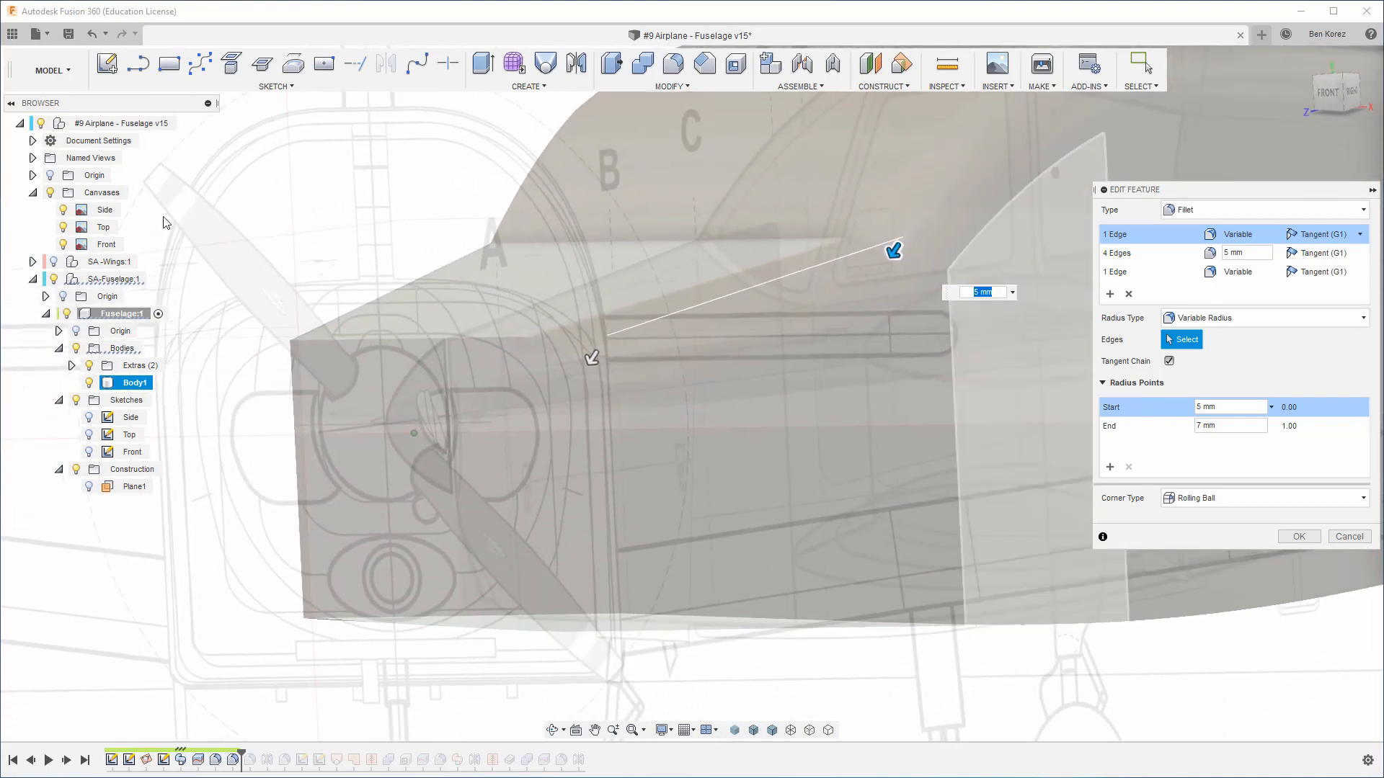
left_click(64, 225)
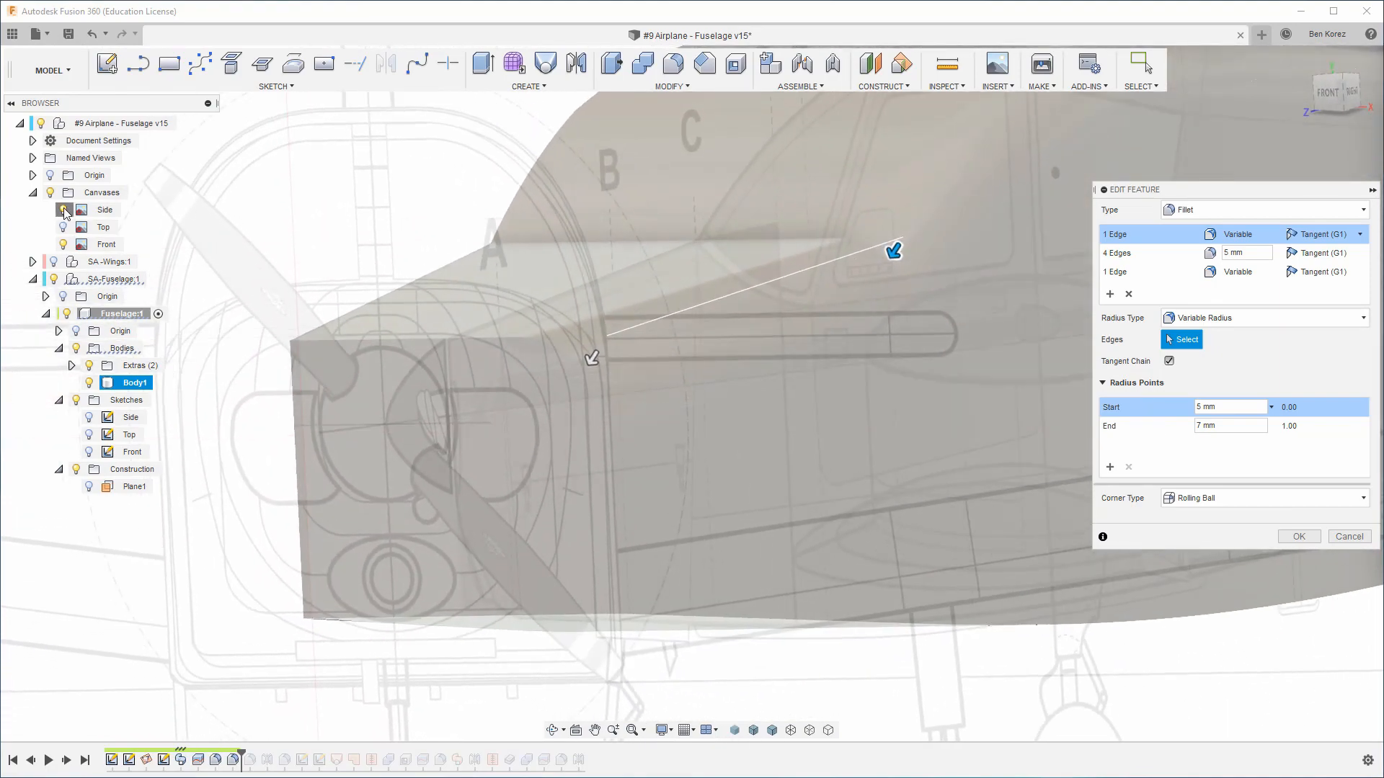
left_click(64, 209)
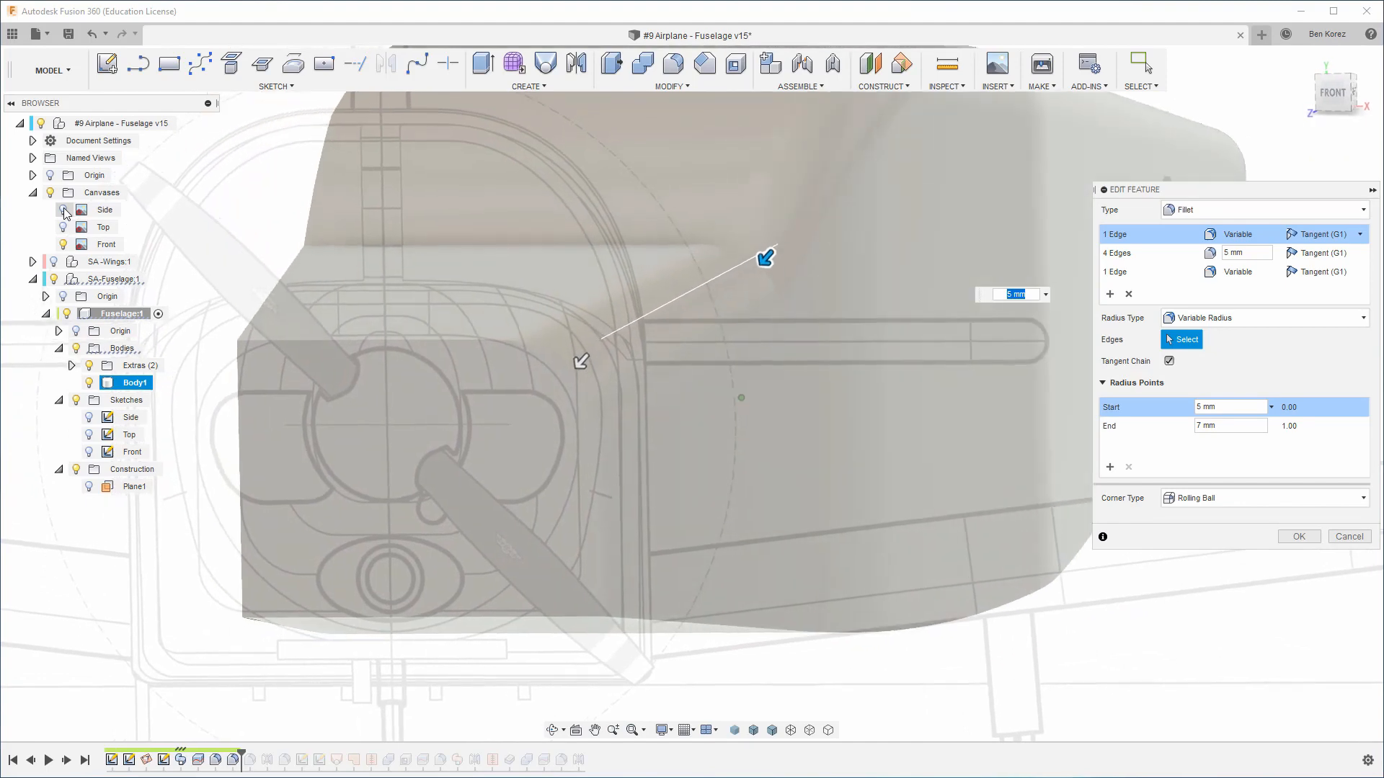
Review the constant-radius set briefly, and examine the start radius point of the variable-radius set along the cowling edge
left_click(1129, 253)
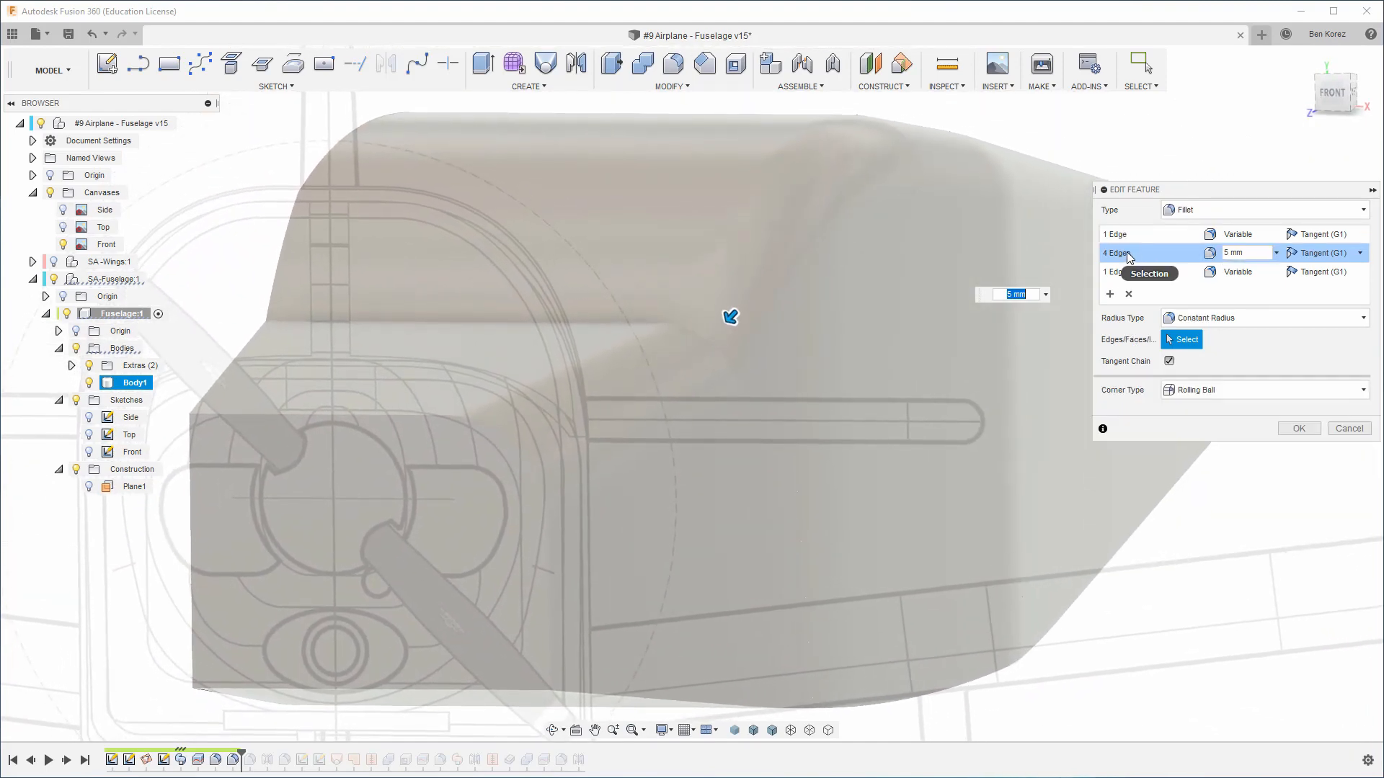
left_click(1124, 237)
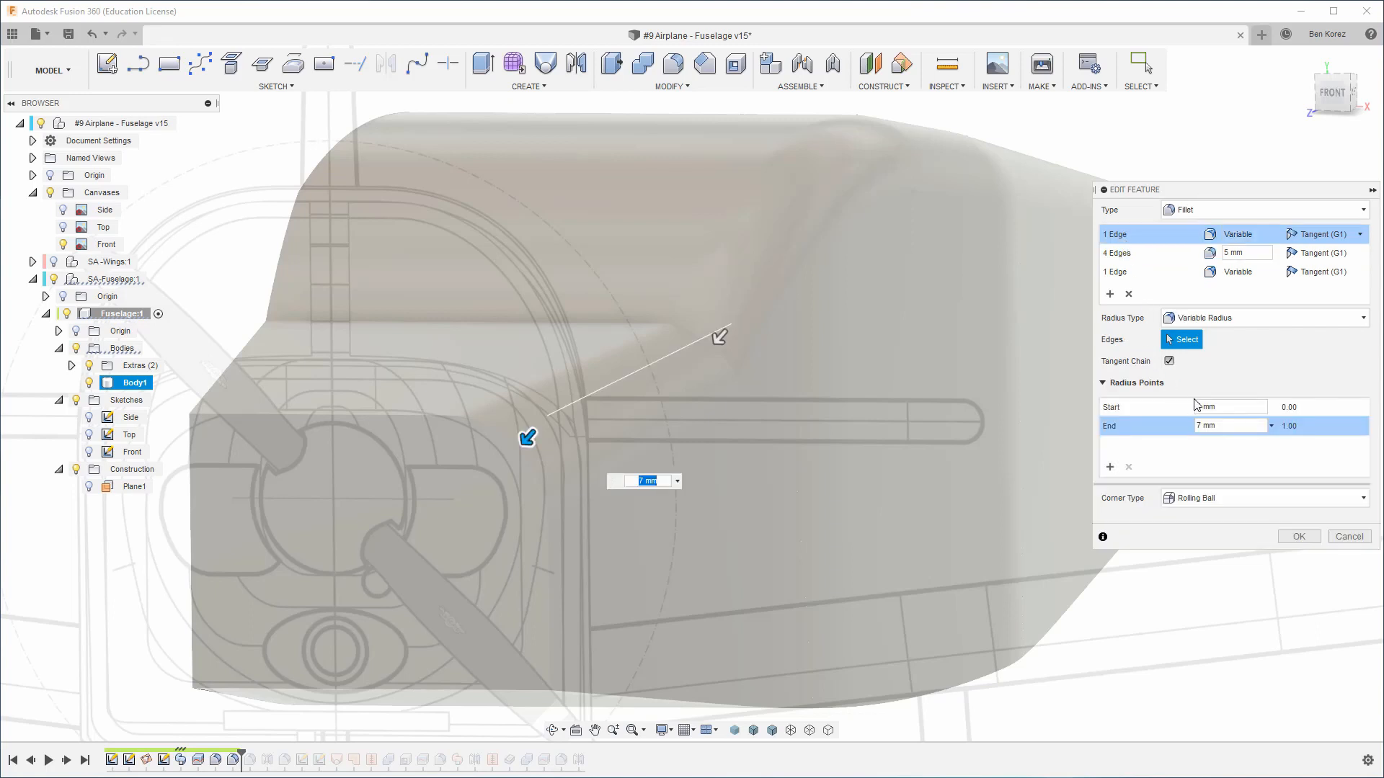
left_click(1128, 407)
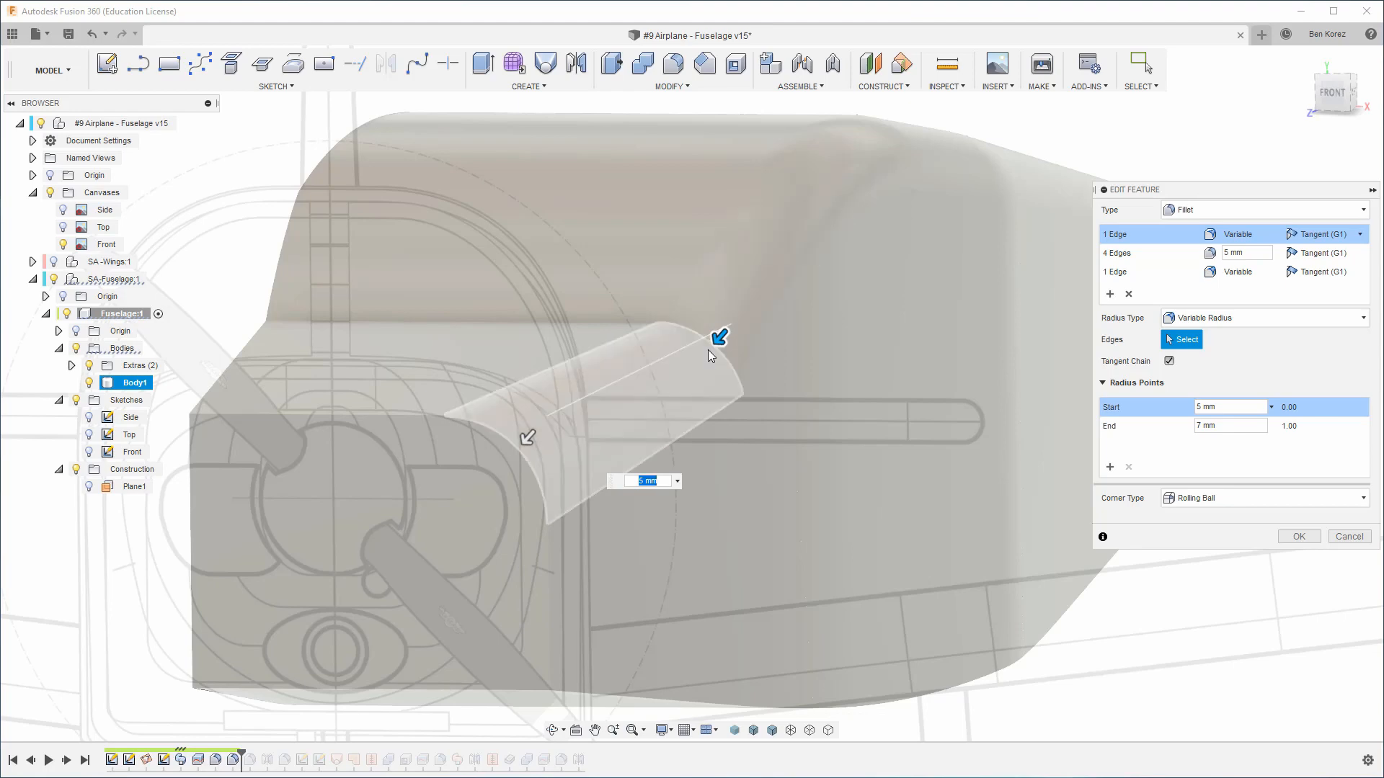
scroll(713, 353, "up", 5)
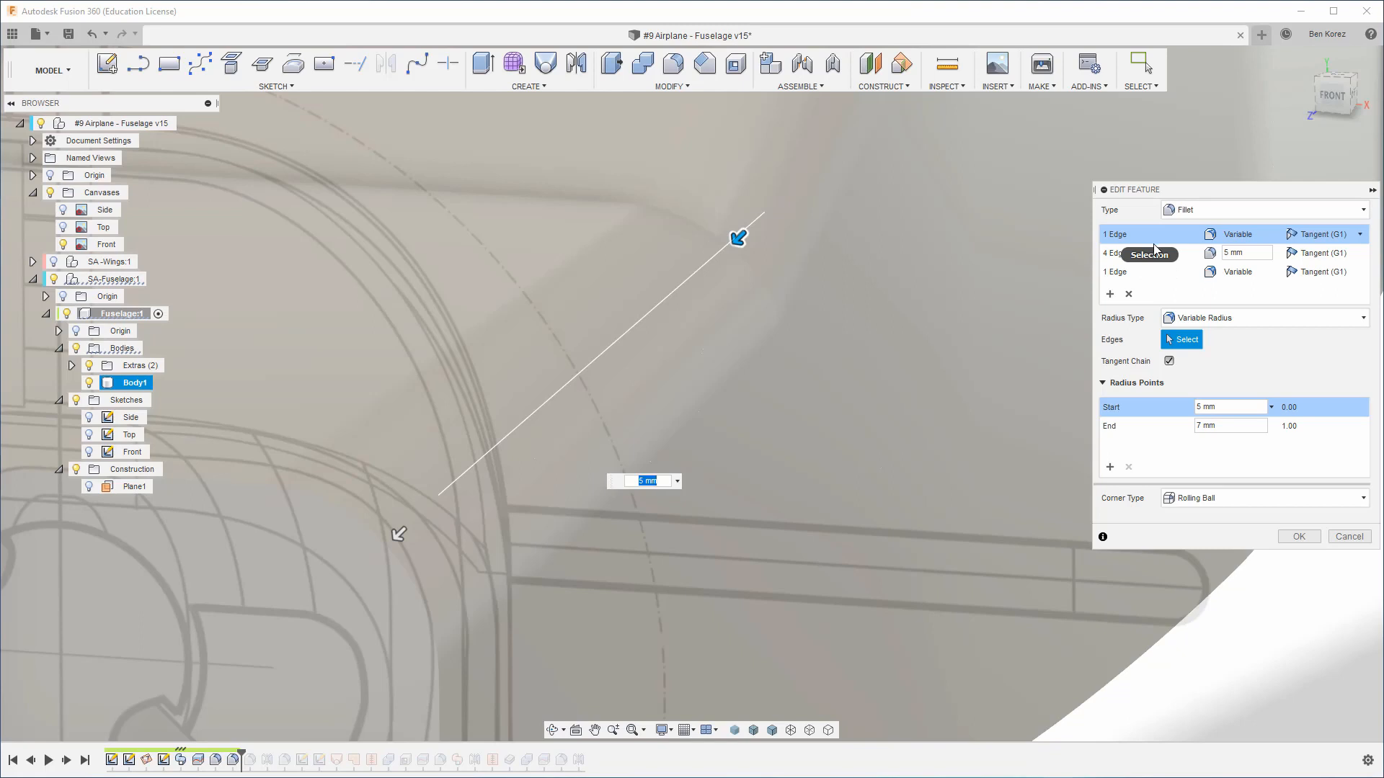
Examine the four-edge constant-radius set and how its faces meet the variable fillet at the windshield base
left_click(1194, 256)
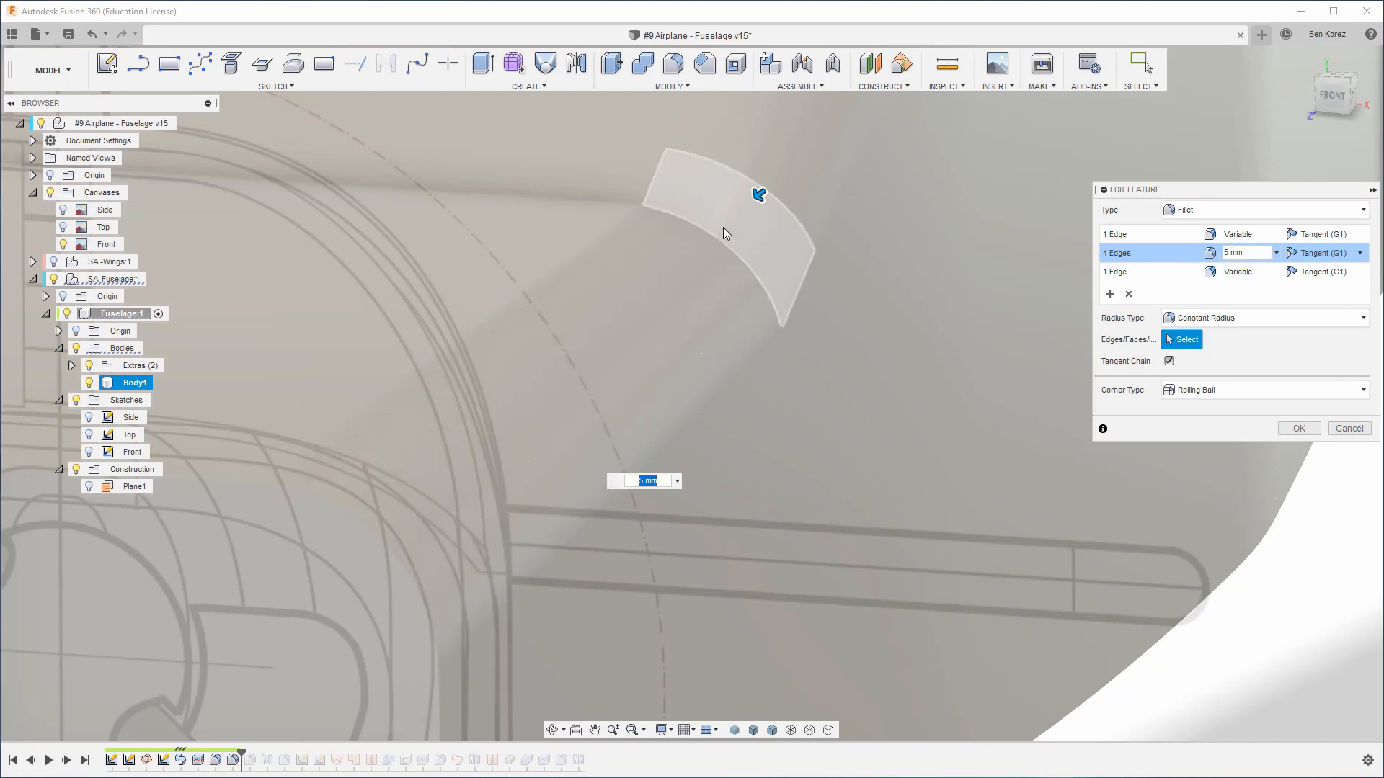
scroll(723, 227, "down", 5)
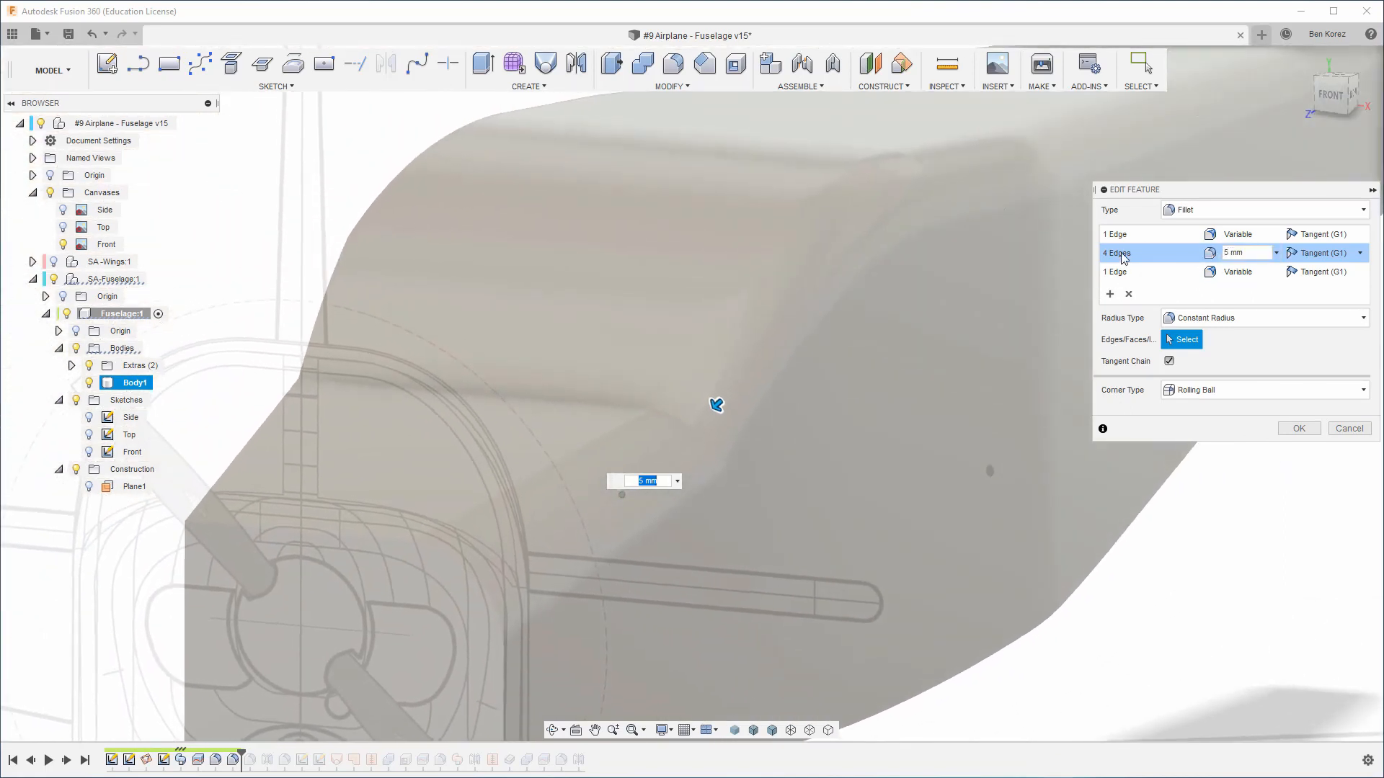
left_click(1119, 235)
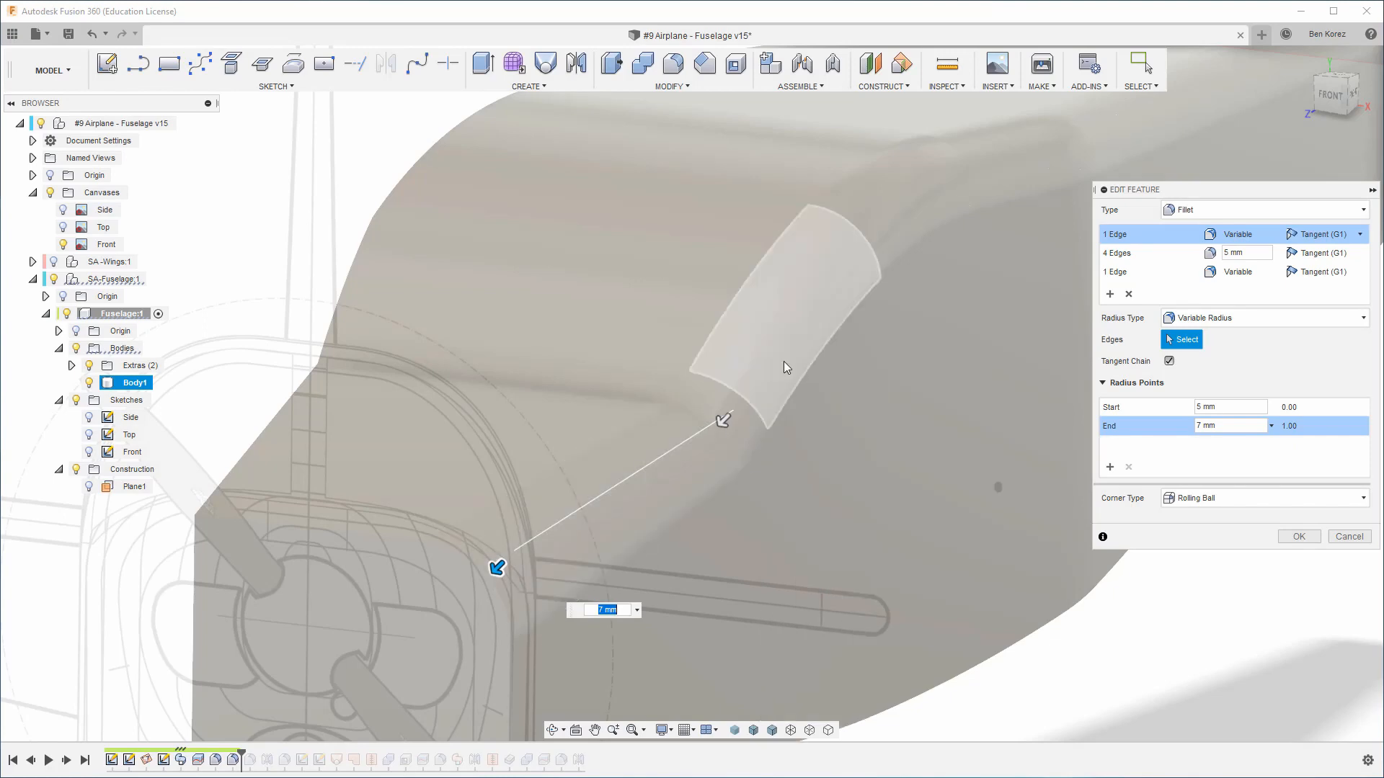
left_click(750, 330)
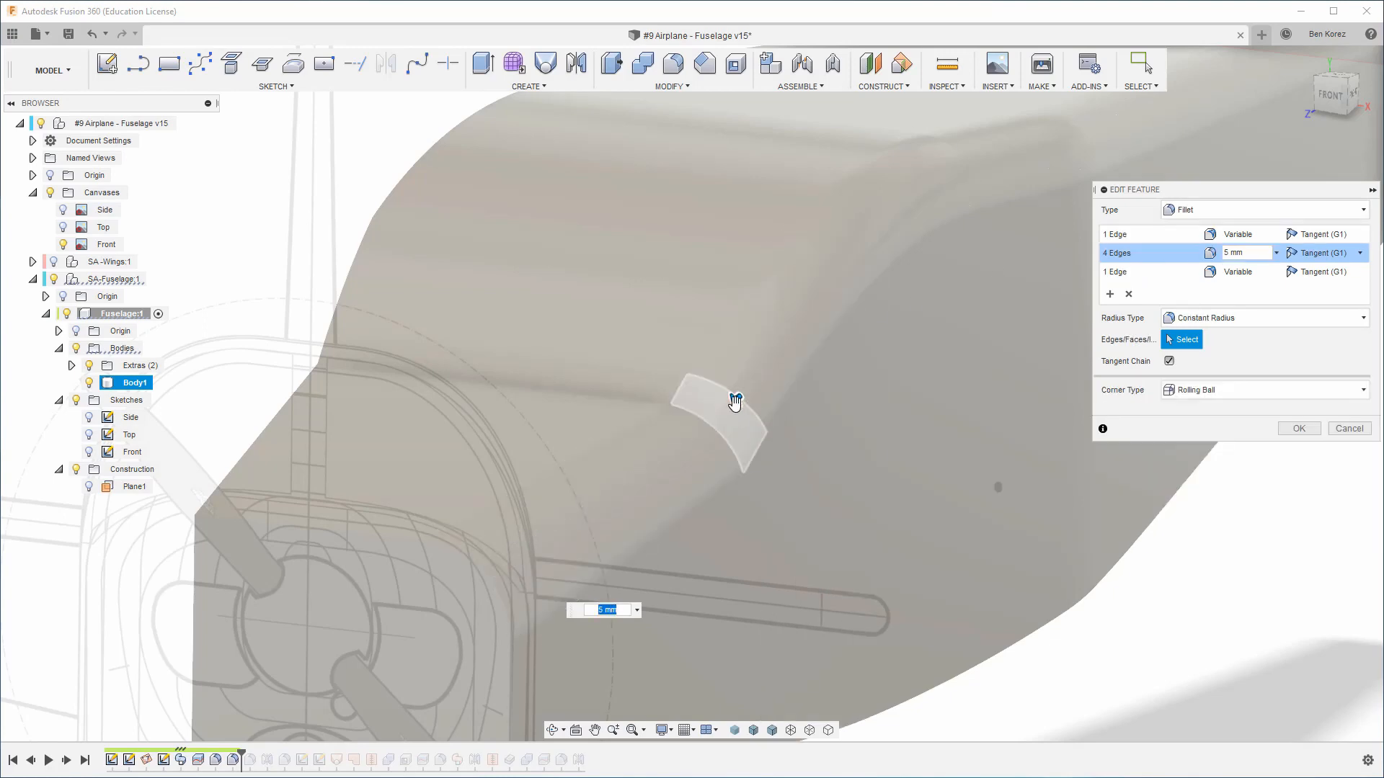
scroll(733, 399, "up", 3)
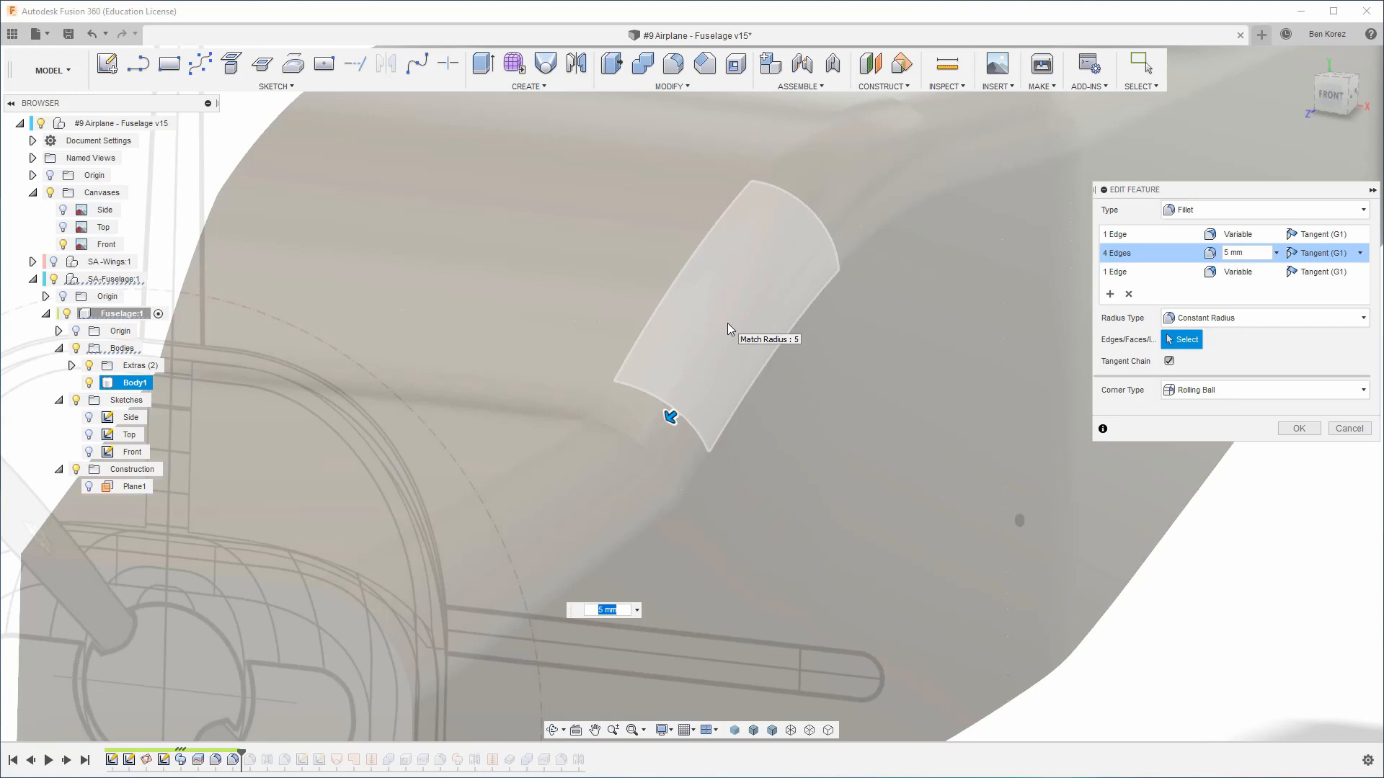
left_click(1116, 256)
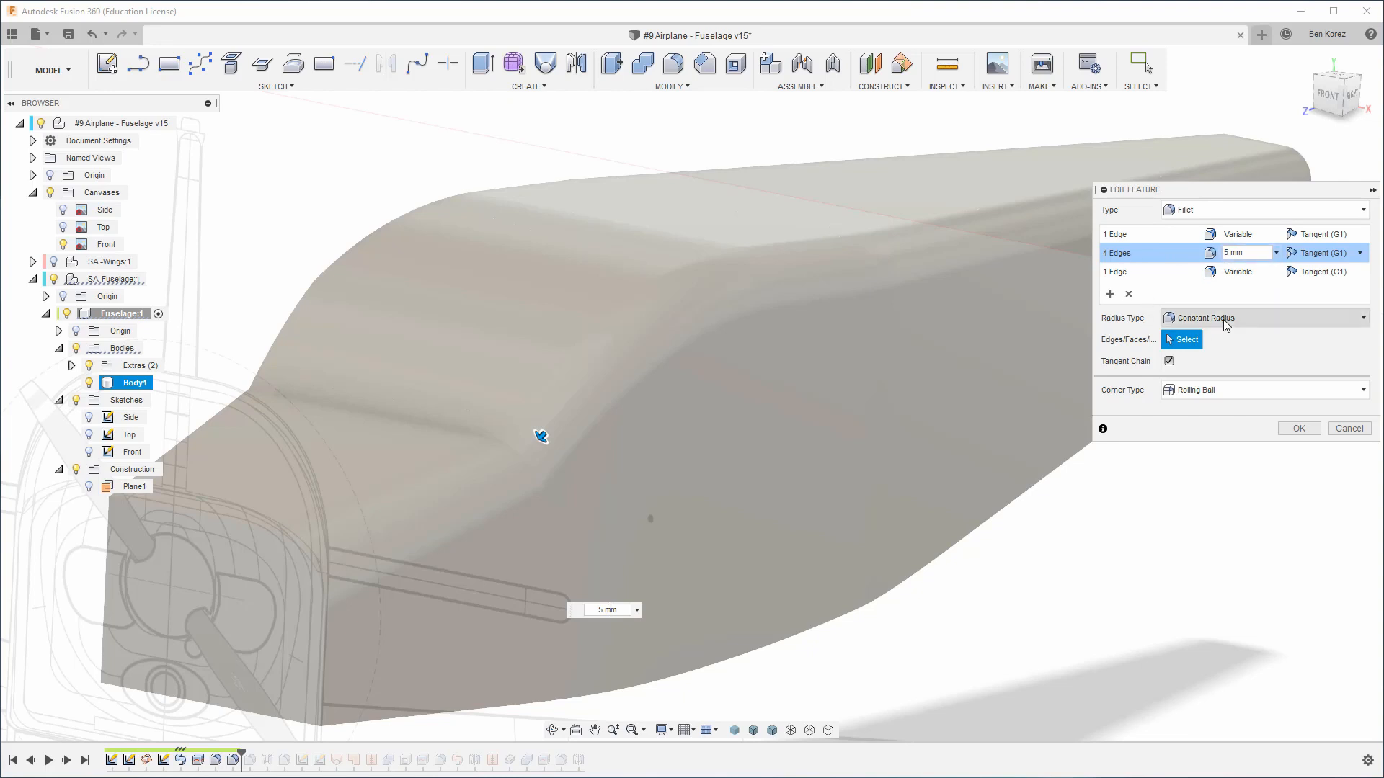
Examine the third, variable-radius set along the upper rear edge, including its end and start radius points
left_click(1118, 273)
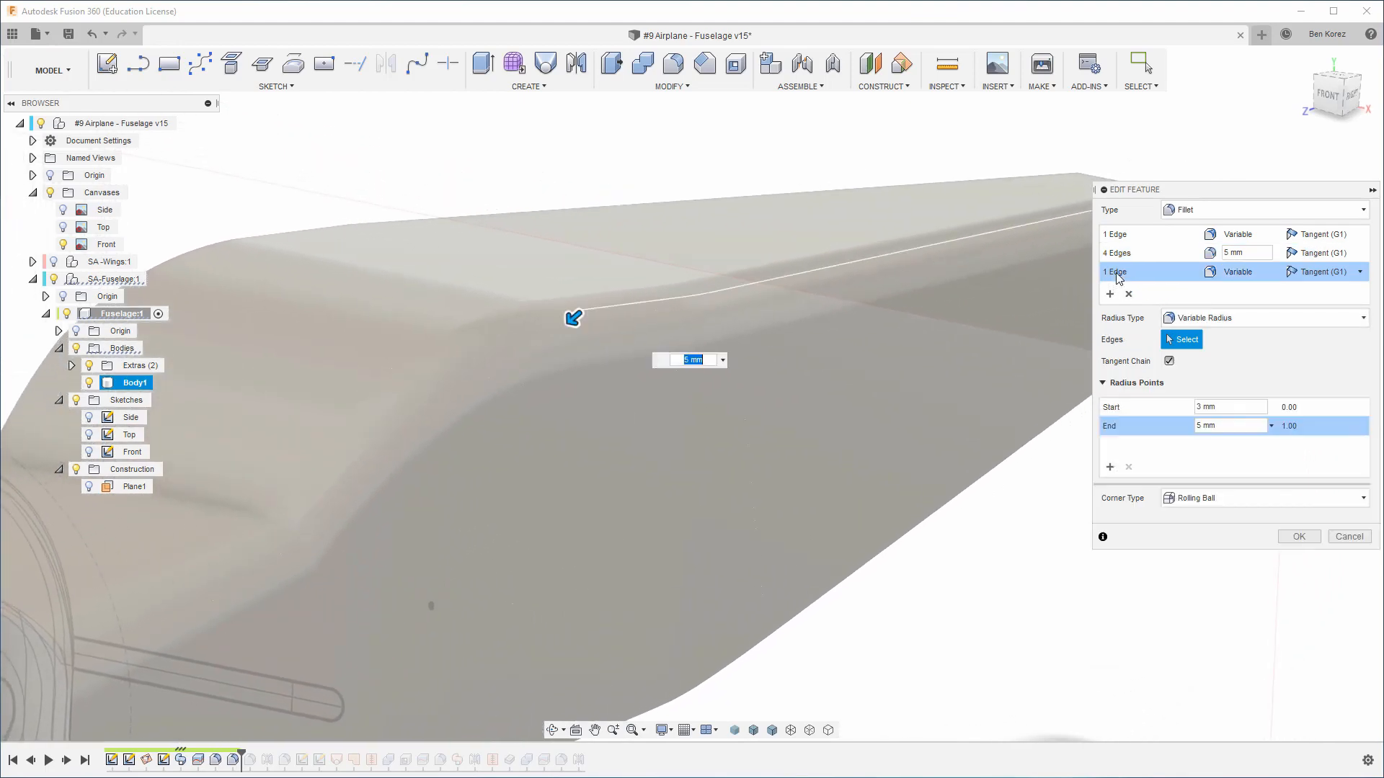
scroll(353, 295, "down", 4)
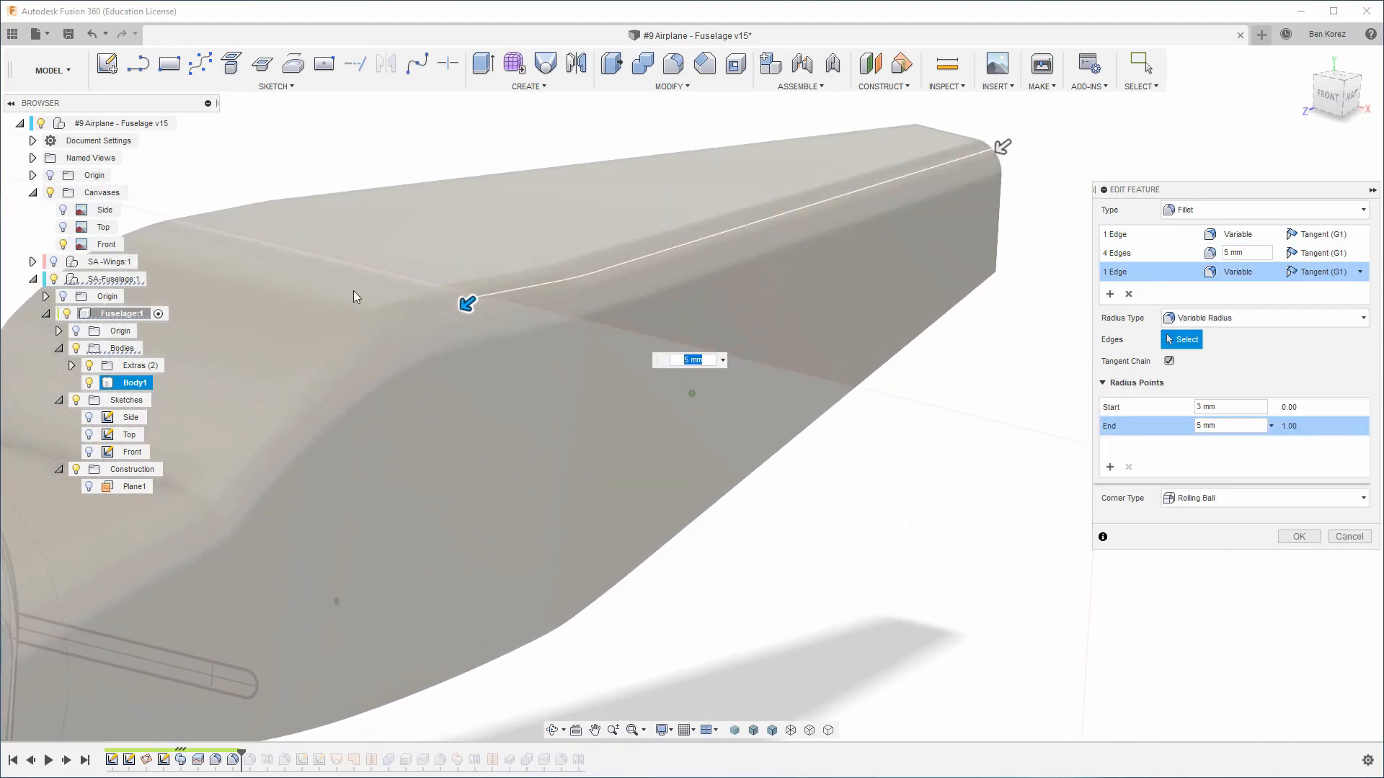
middle_click_drag(353, 291, 358, 279, "shift")
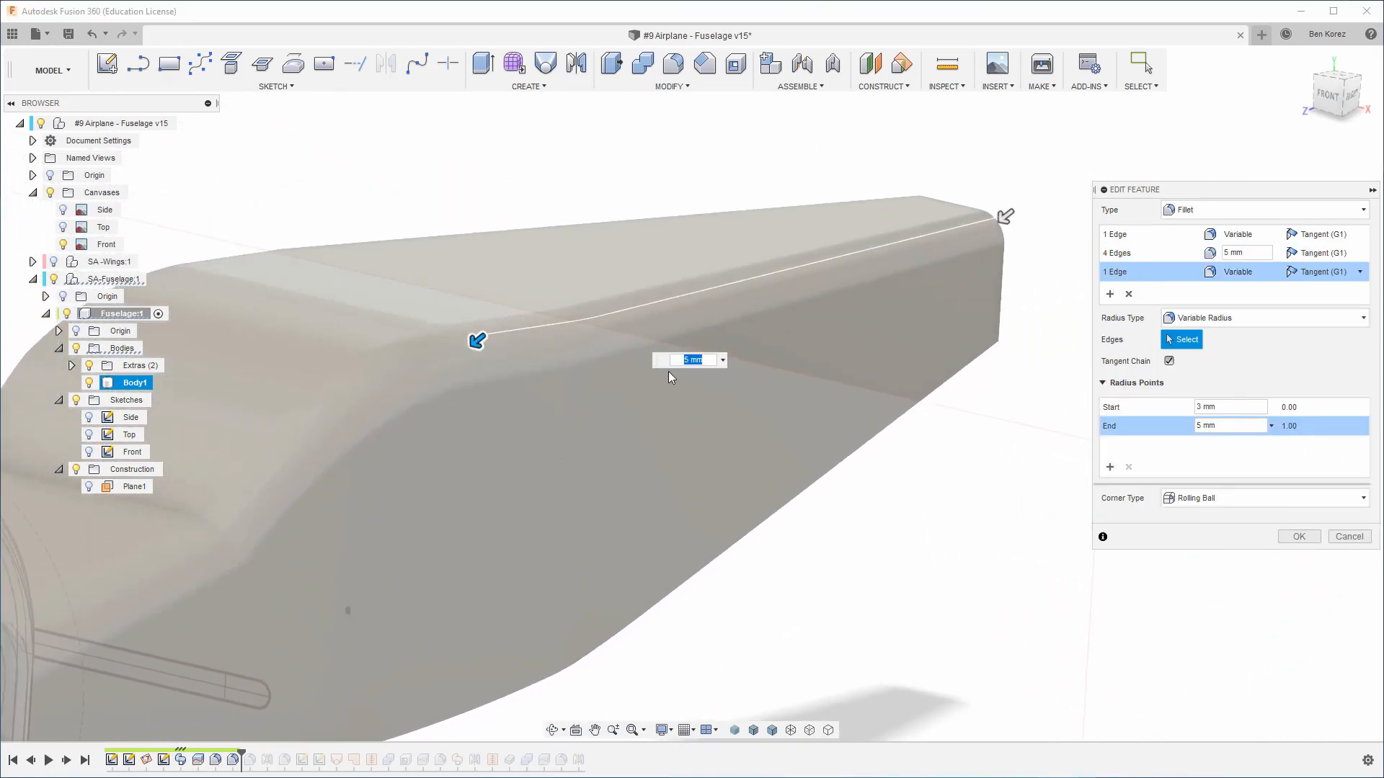
left_click(1006, 216)
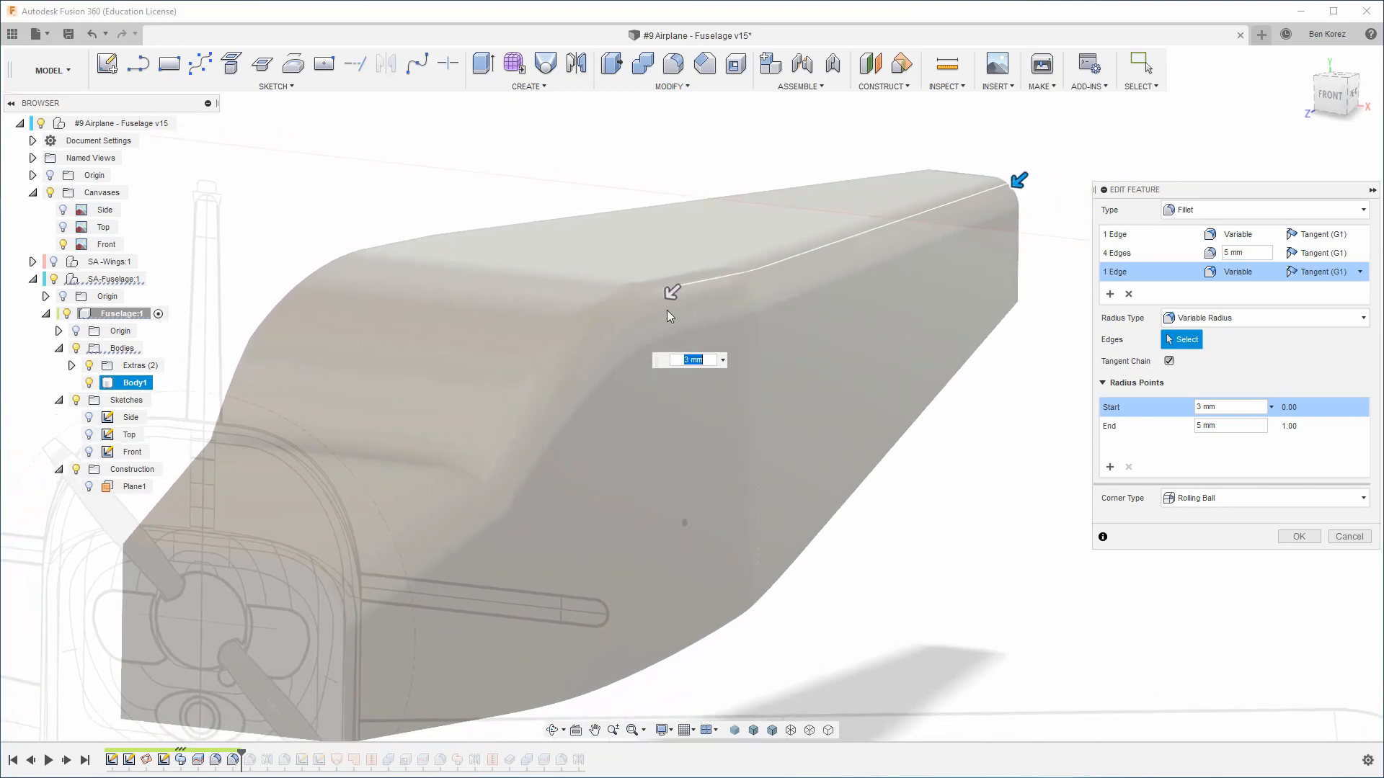
Cancel the second fillet's edit and roll the timeline forward past the third Fillet feature
left_click(1344, 538)
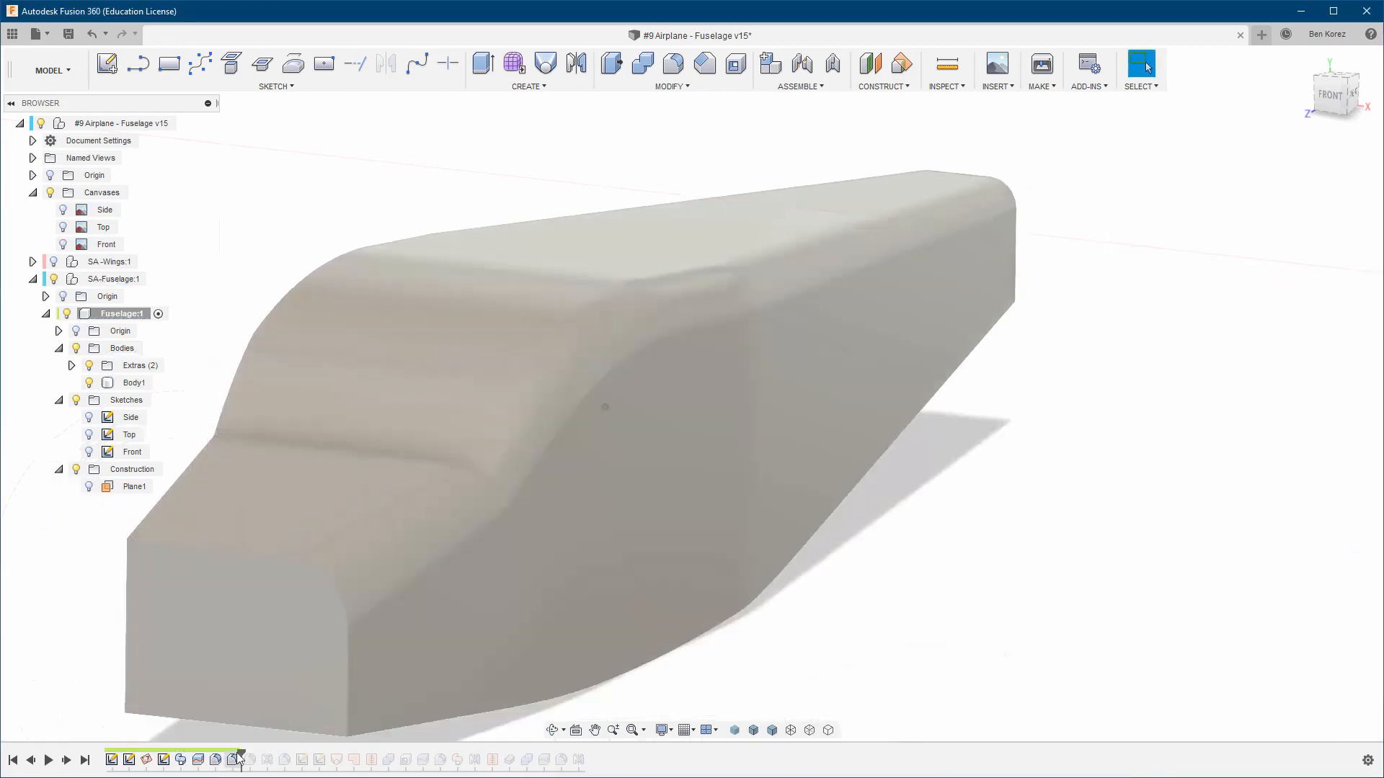
left_click_drag(245, 752, 258, 752)
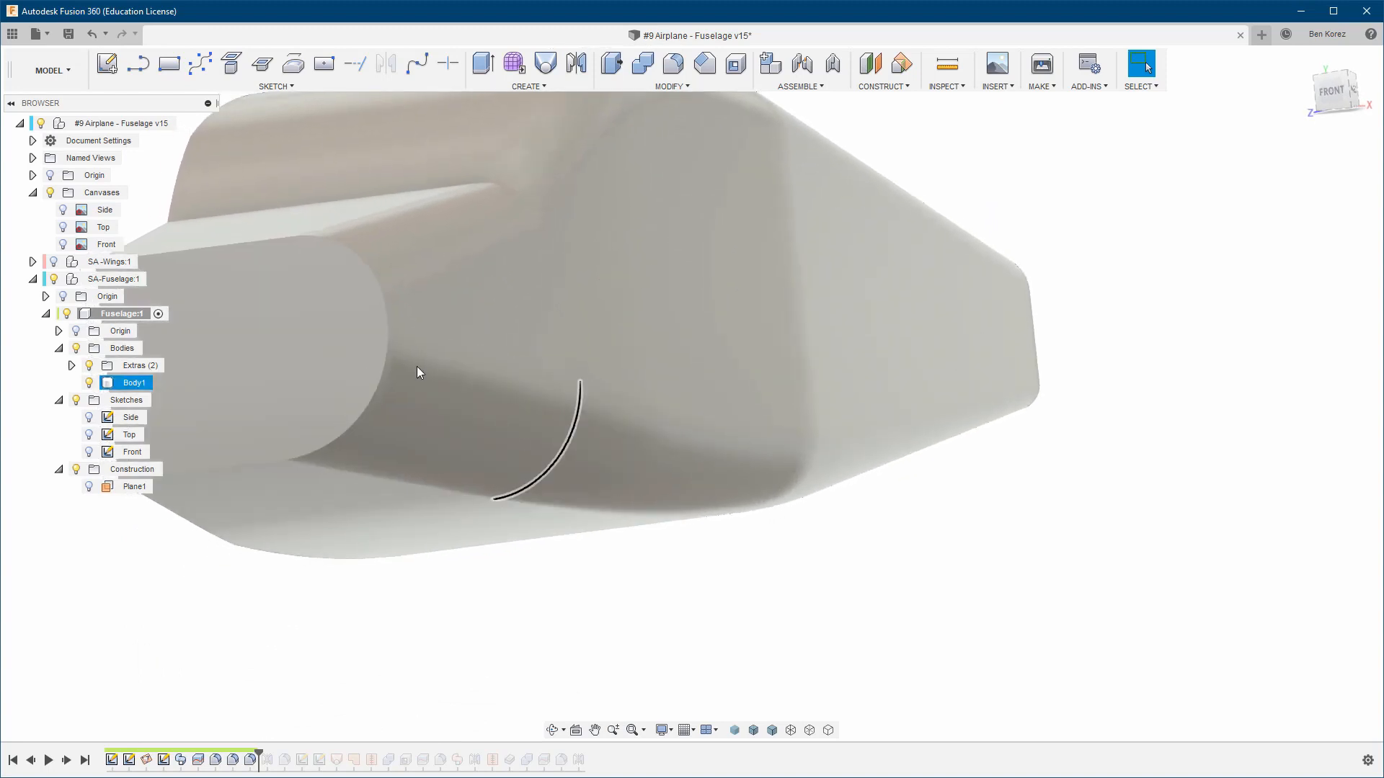
Show the Front canvas and compare the filleted half body with it from the front and at an angle
scroll(417, 366, "down", 2)
left_click(63, 244)
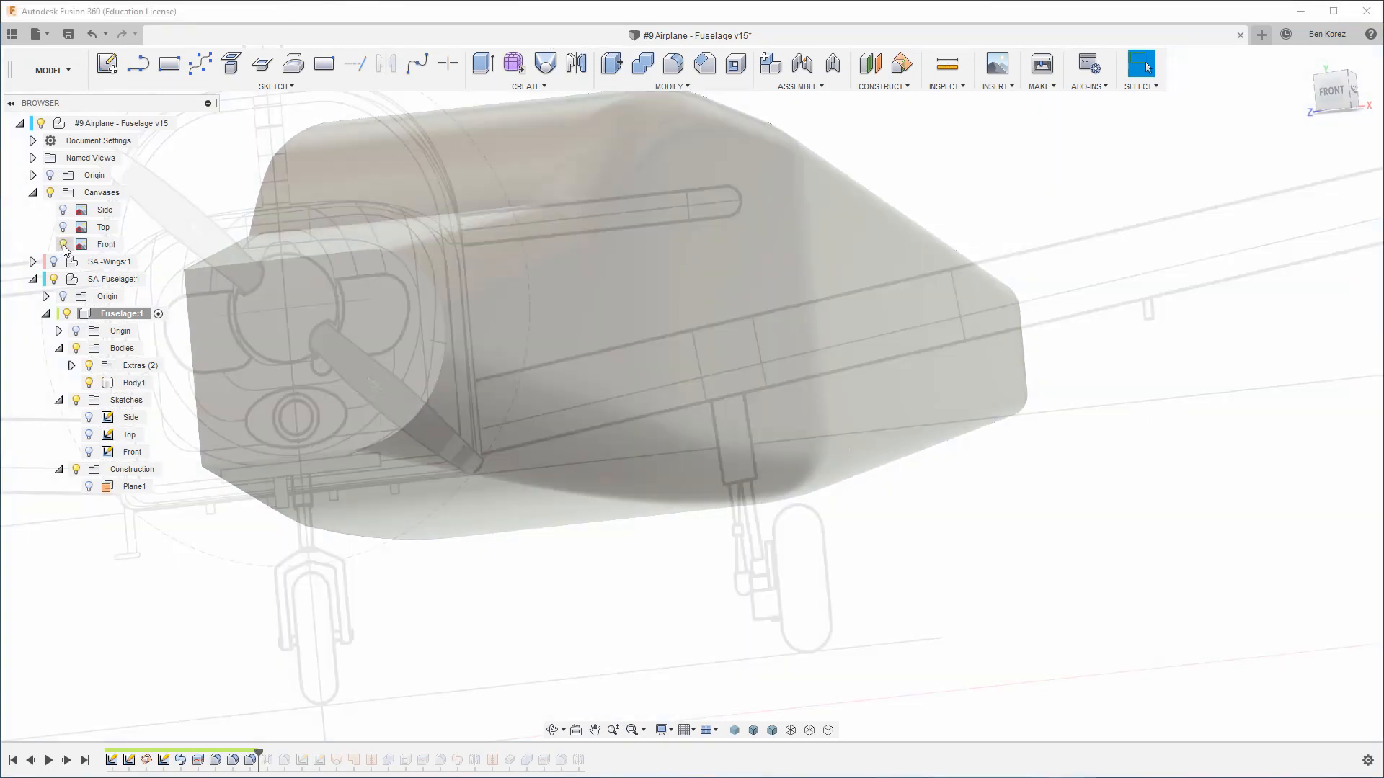
left_click(1334, 93)
left_click(827, 500)
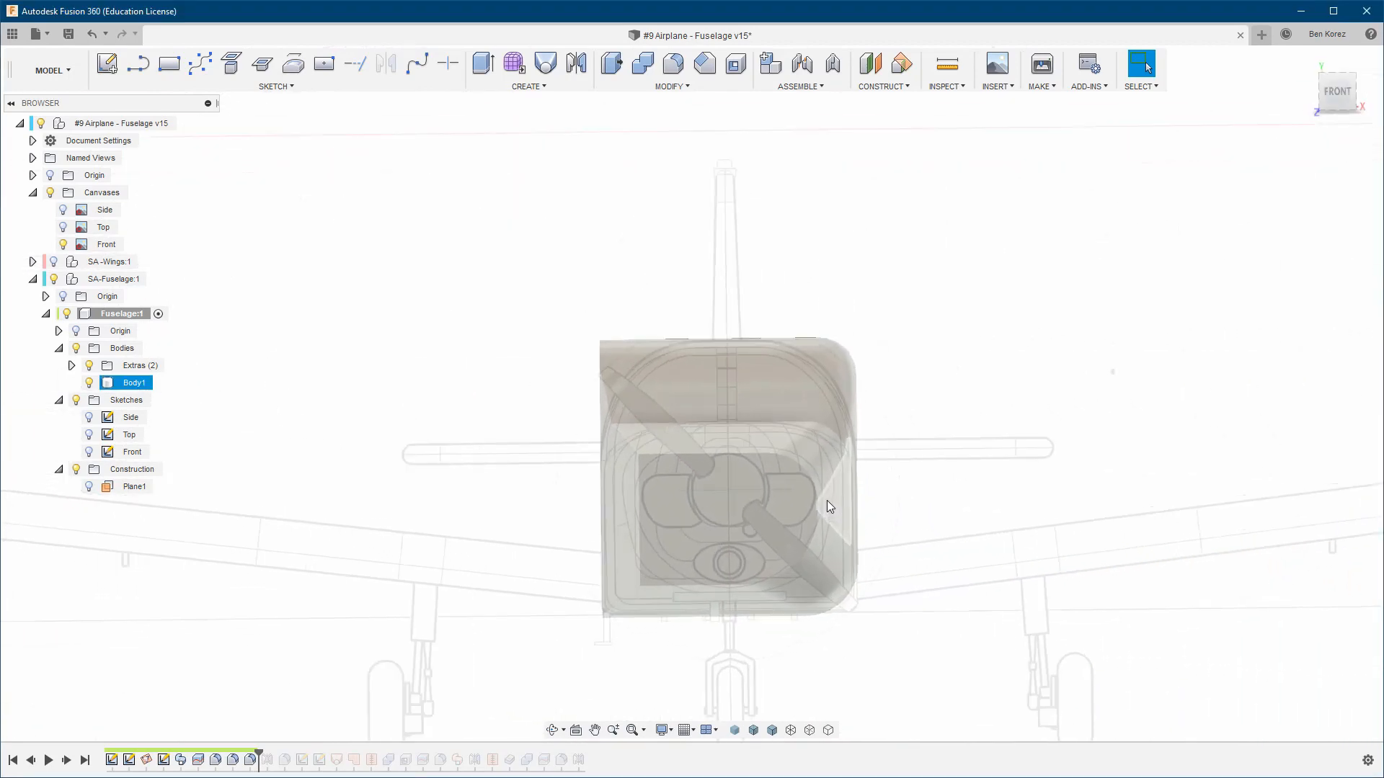
scroll(803, 522, "up", 5)
scroll(801, 525, "down", 3)
middle_click_drag(801, 525, 826, 382, "shift")
left_click(414, 676)
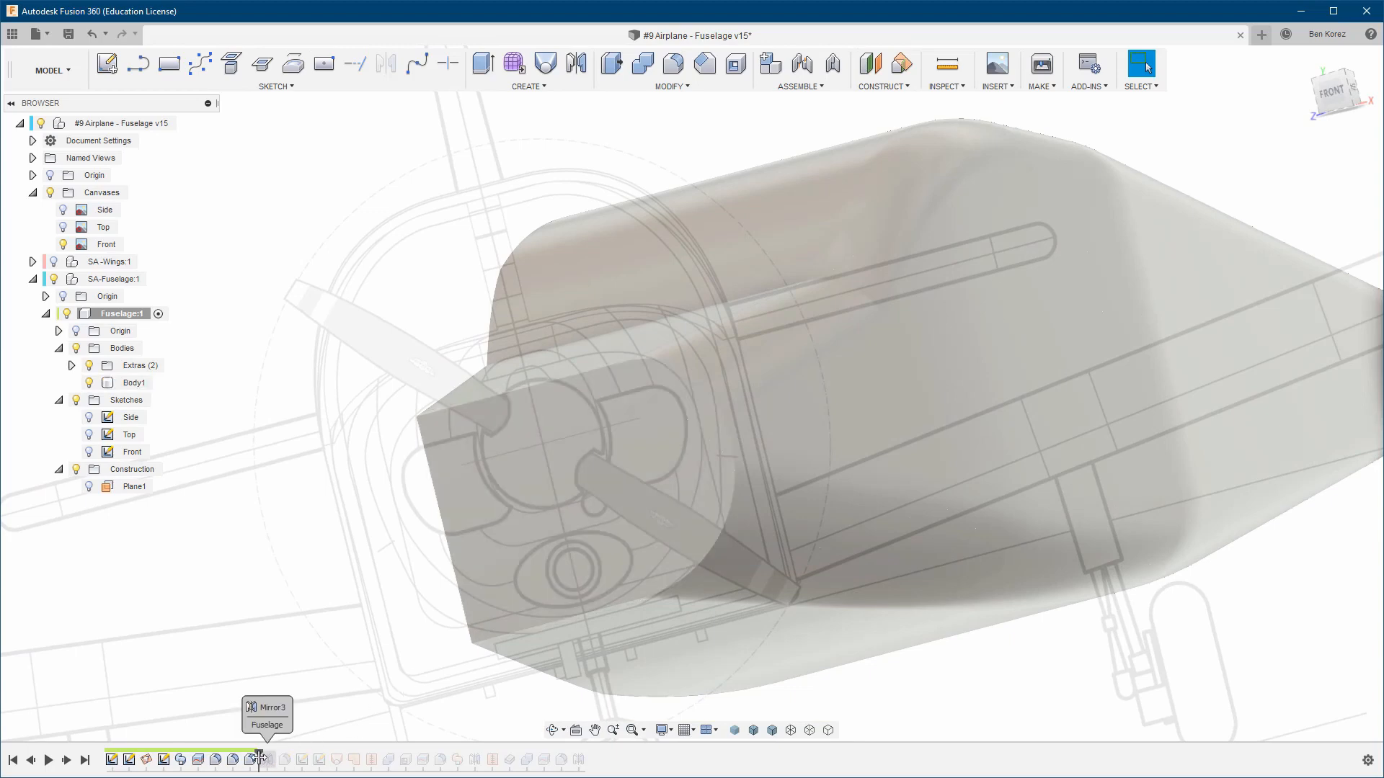
Open the third Fillet feature for editing and examine the start radius point on the lower edge near the nose
double_click(251, 760)
scroll(979, 537, "up", 4)
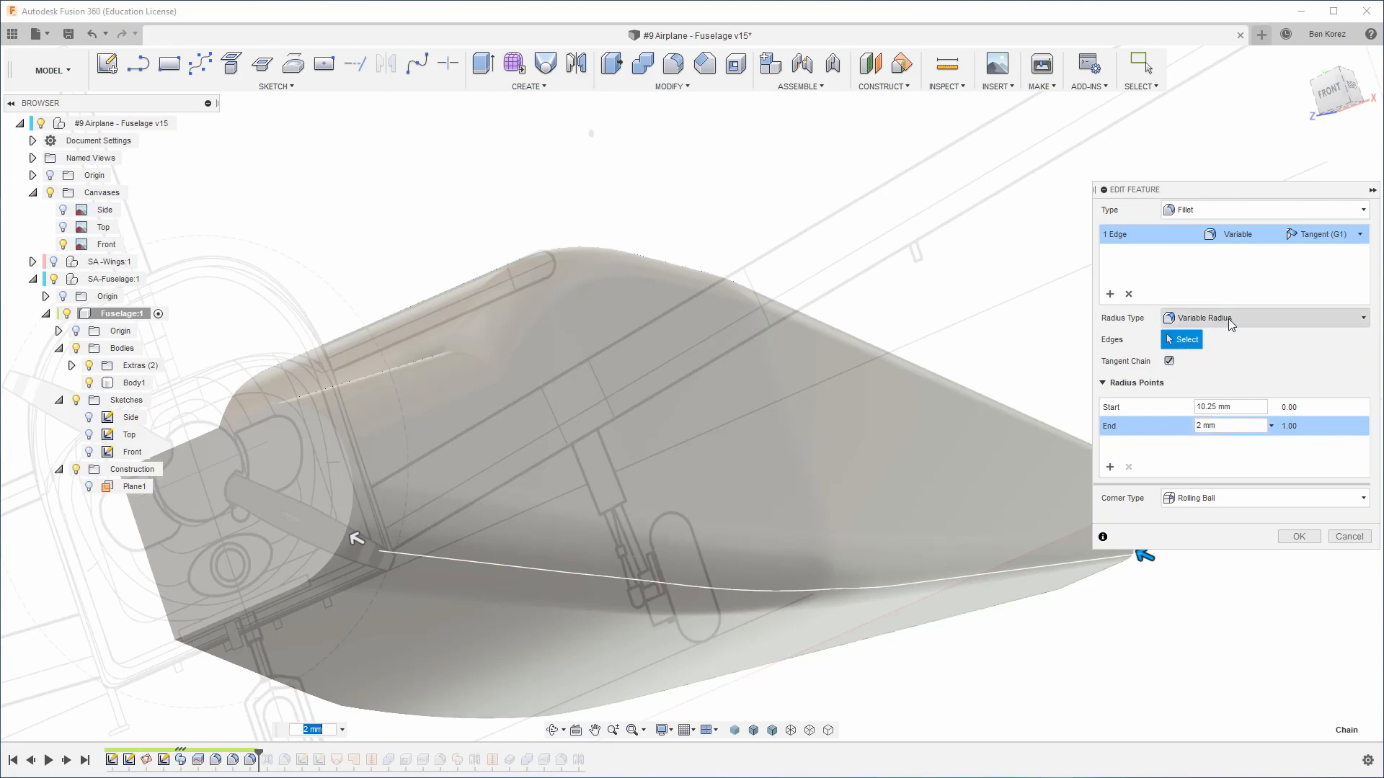
middle_click_drag(465, 569, 357, 525, "shift")
left_click(356, 508)
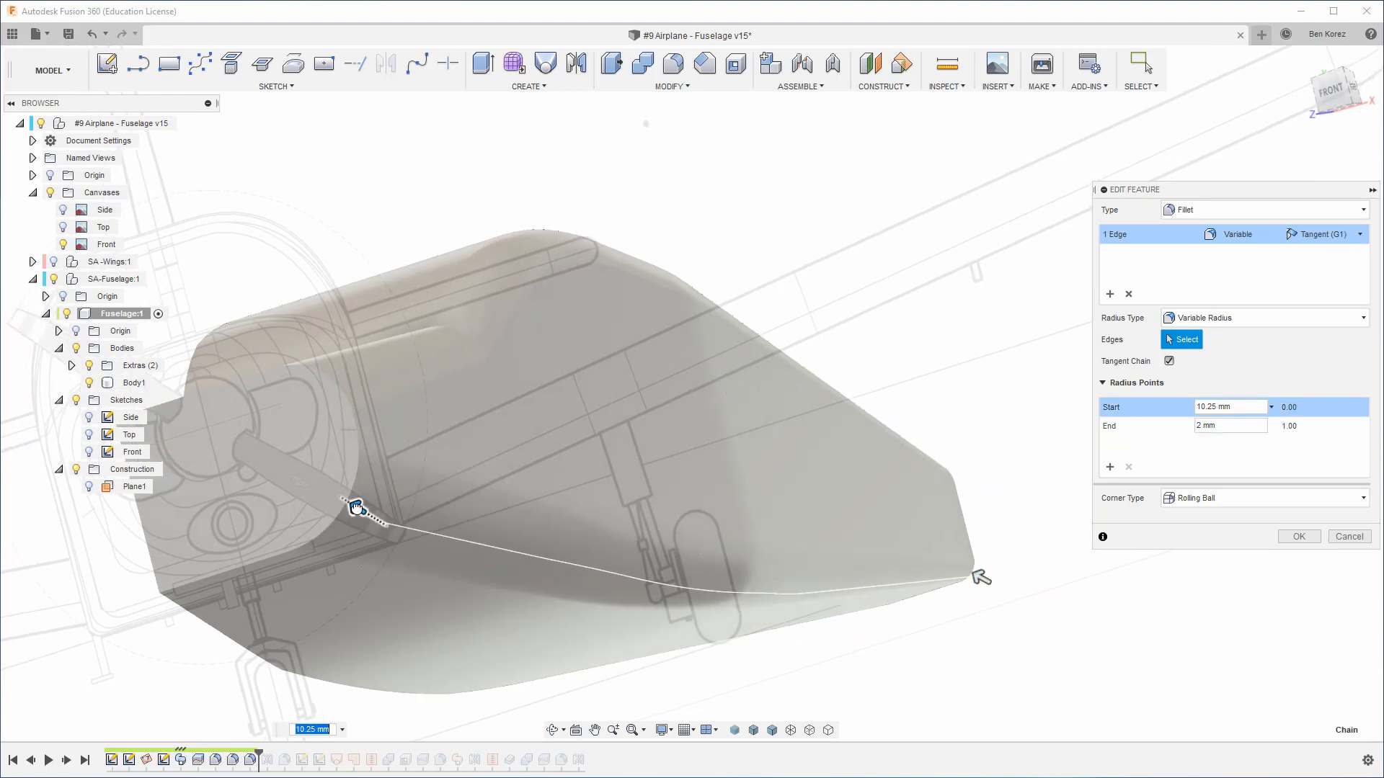
middle_click_drag(1068, 477, 1359, 137, "shift")
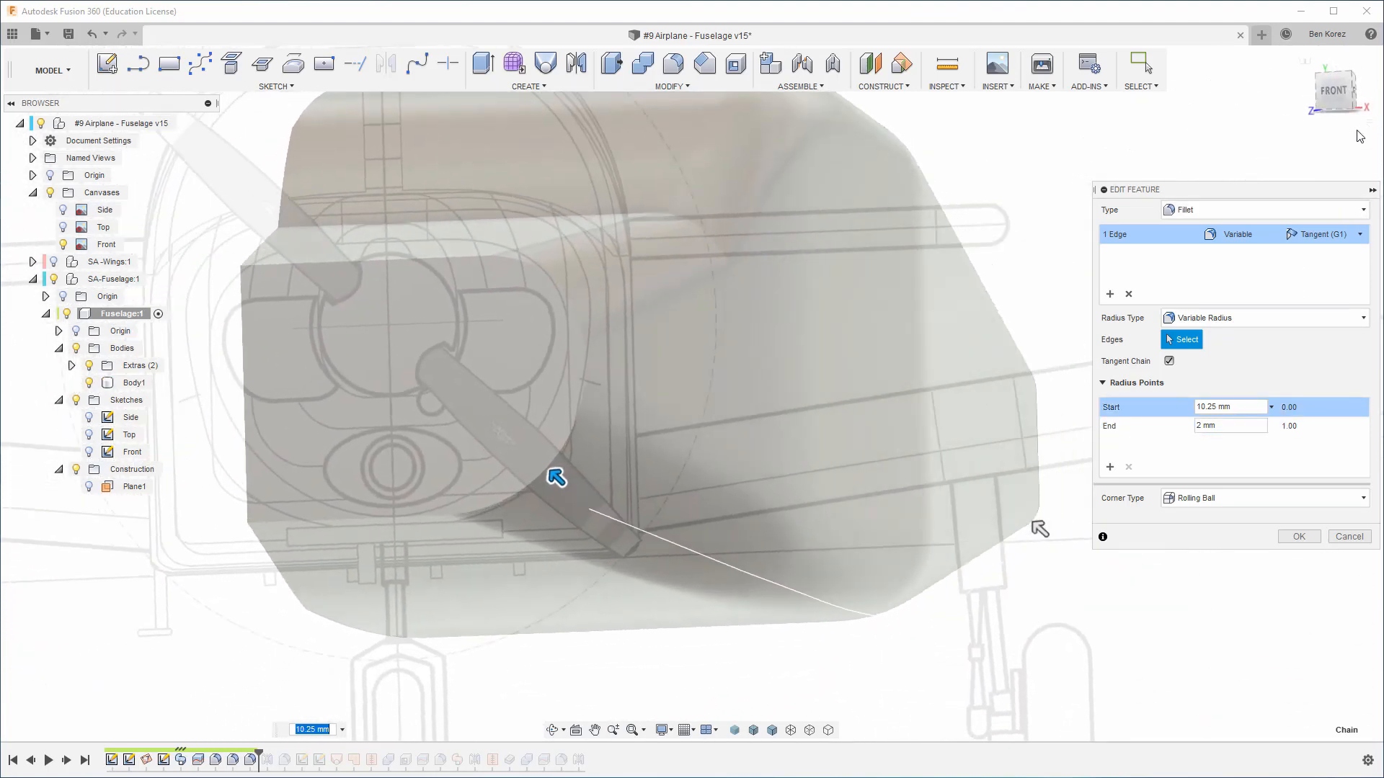
Compare the fillet's start radius with the Front canvas, check its end radius point at the tail, and cancel the edit
left_click(1336, 92)
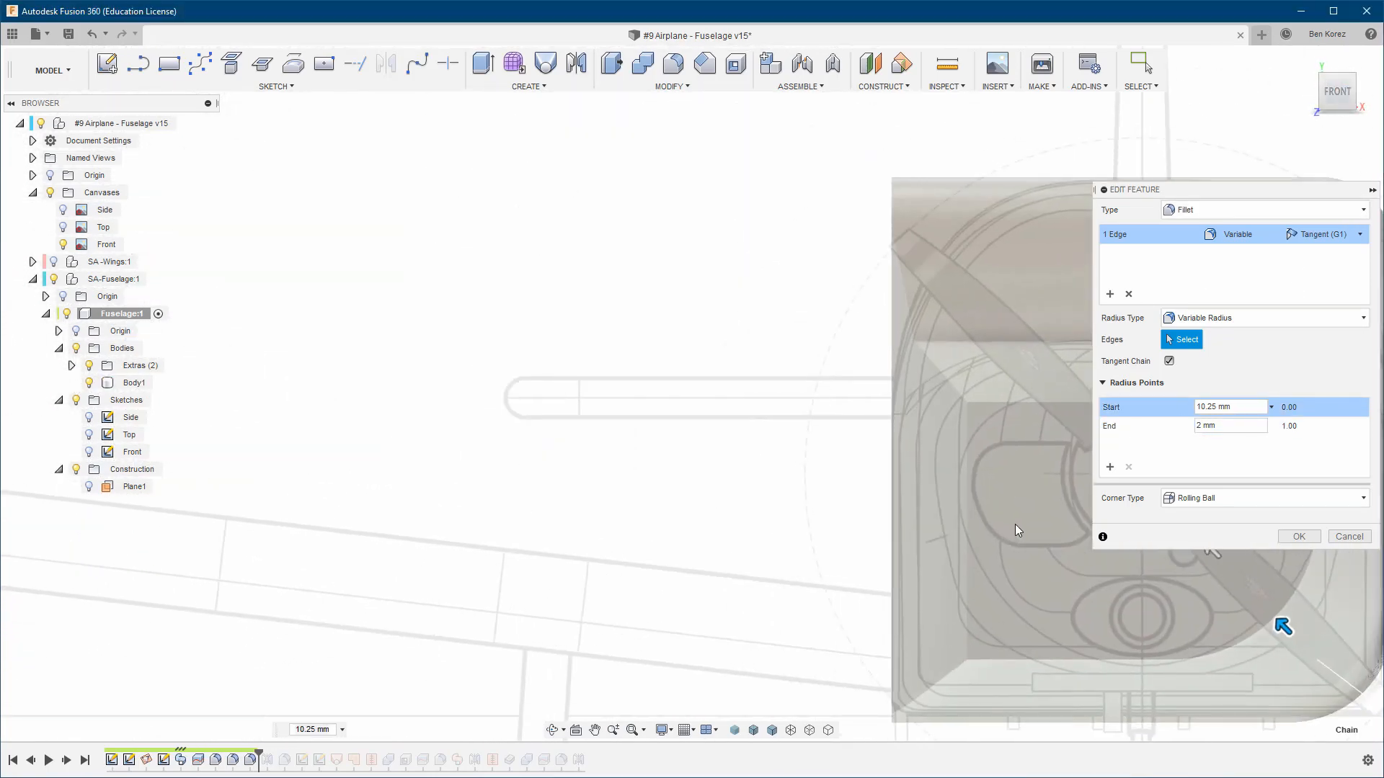
middle_click_drag(1015, 525, 502, 416)
scroll(754, 482, "up", 5)
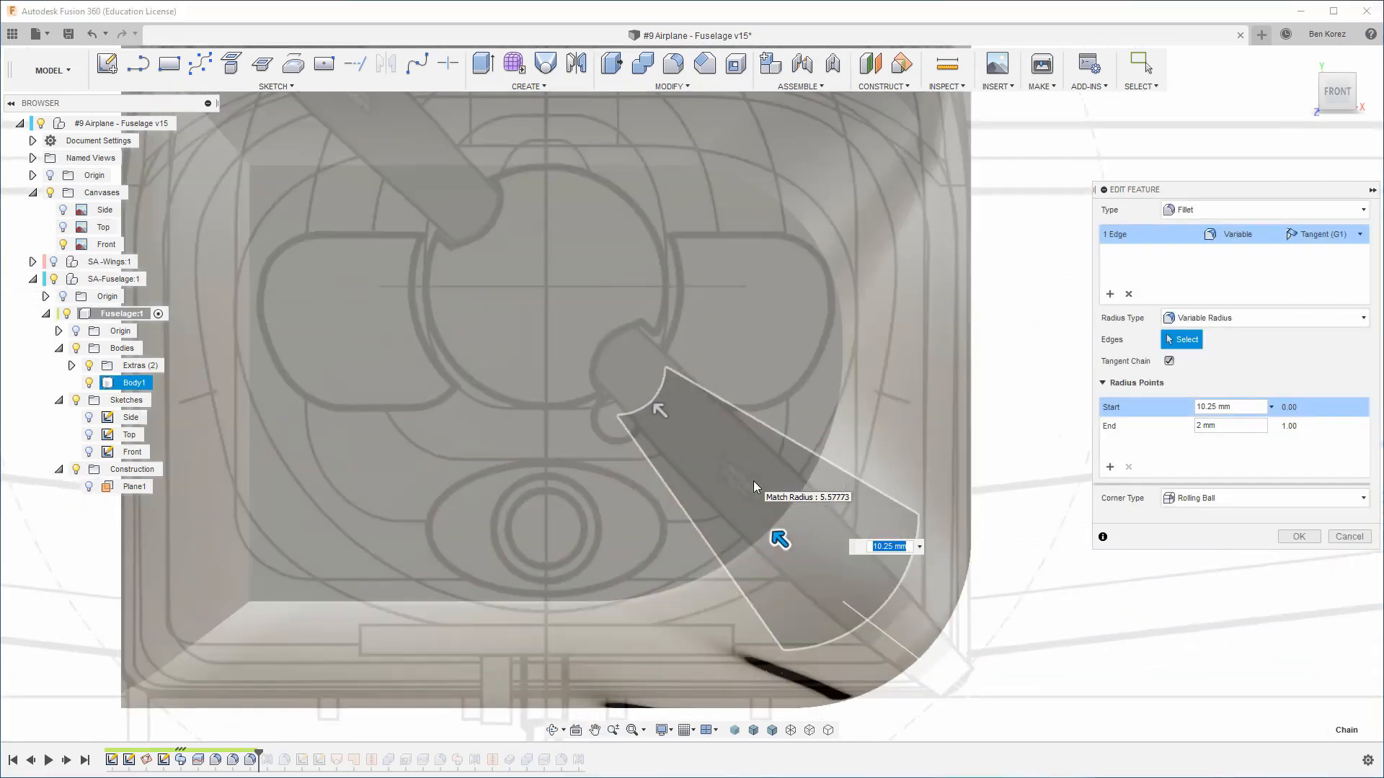
scroll(754, 481, "up", 1)
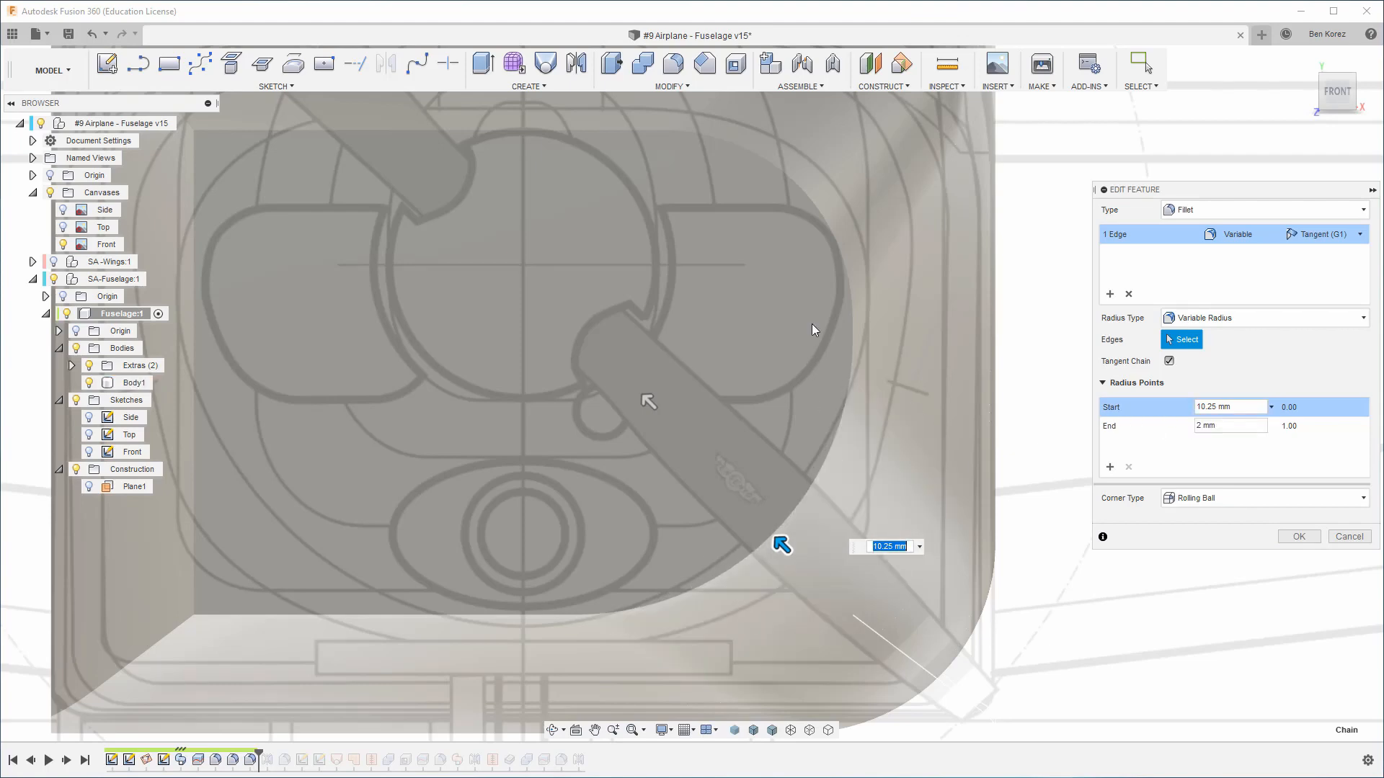
left_click(1117, 429)
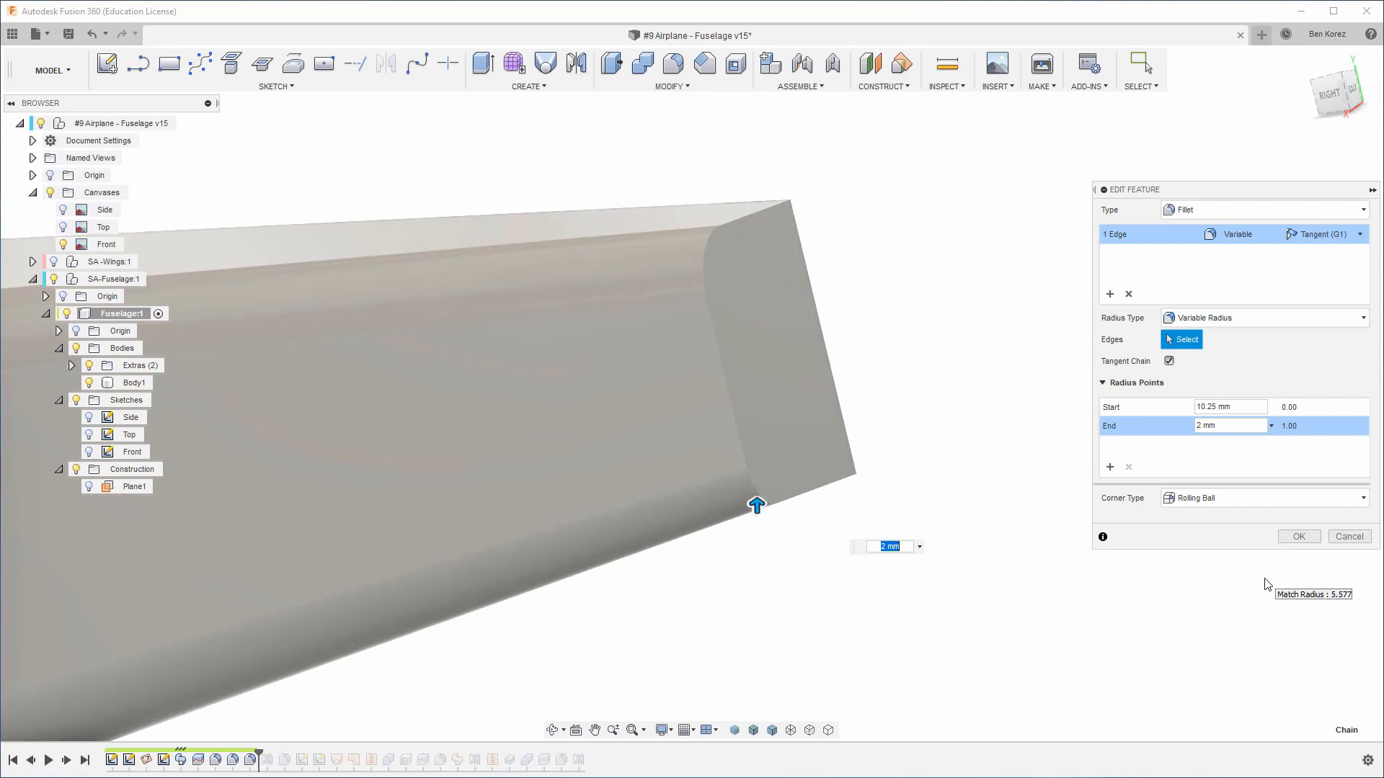
left_click(1357, 544)
Hide the Front canvas and roll the timeline forward past the Mirror feature
middle_click_drag(1211, 441, 1058, 472, "shift")
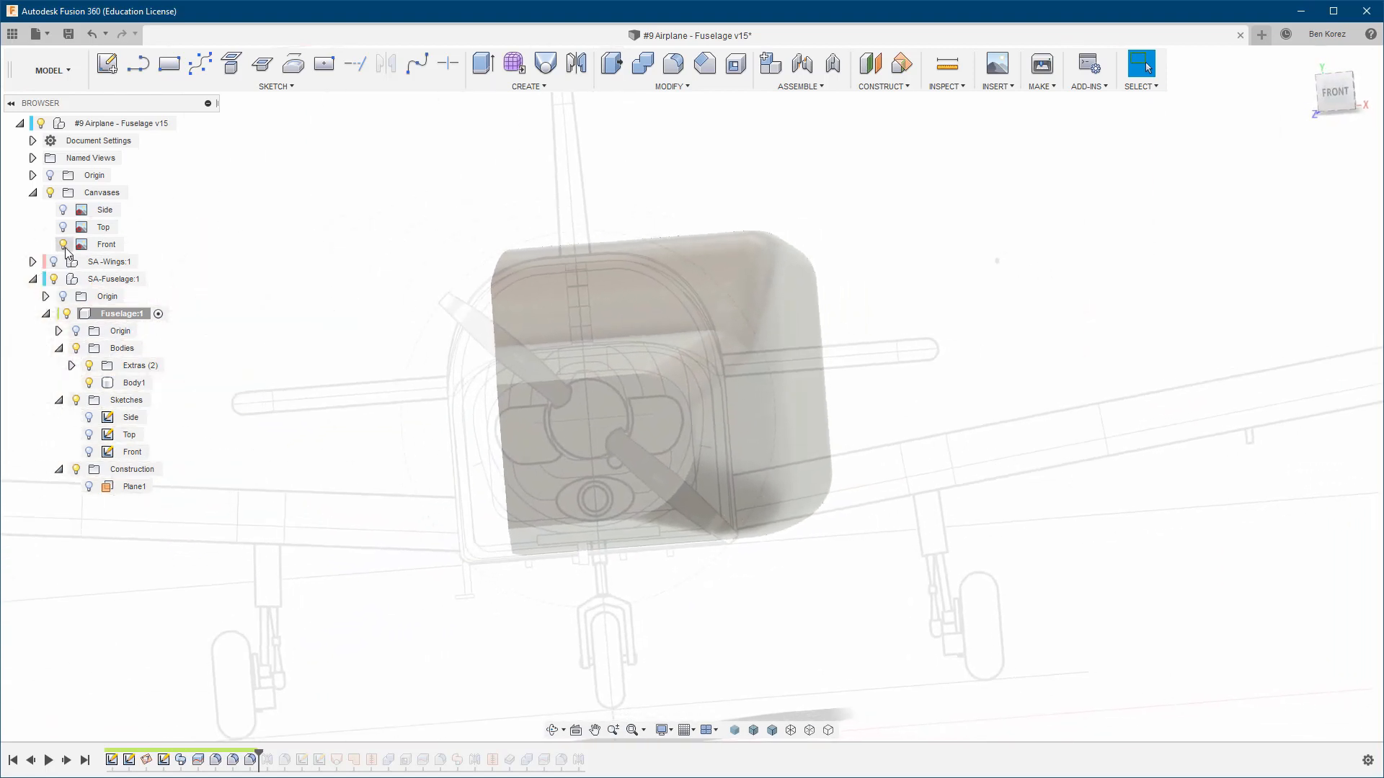
left_click(66, 248)
left_click(64, 245)
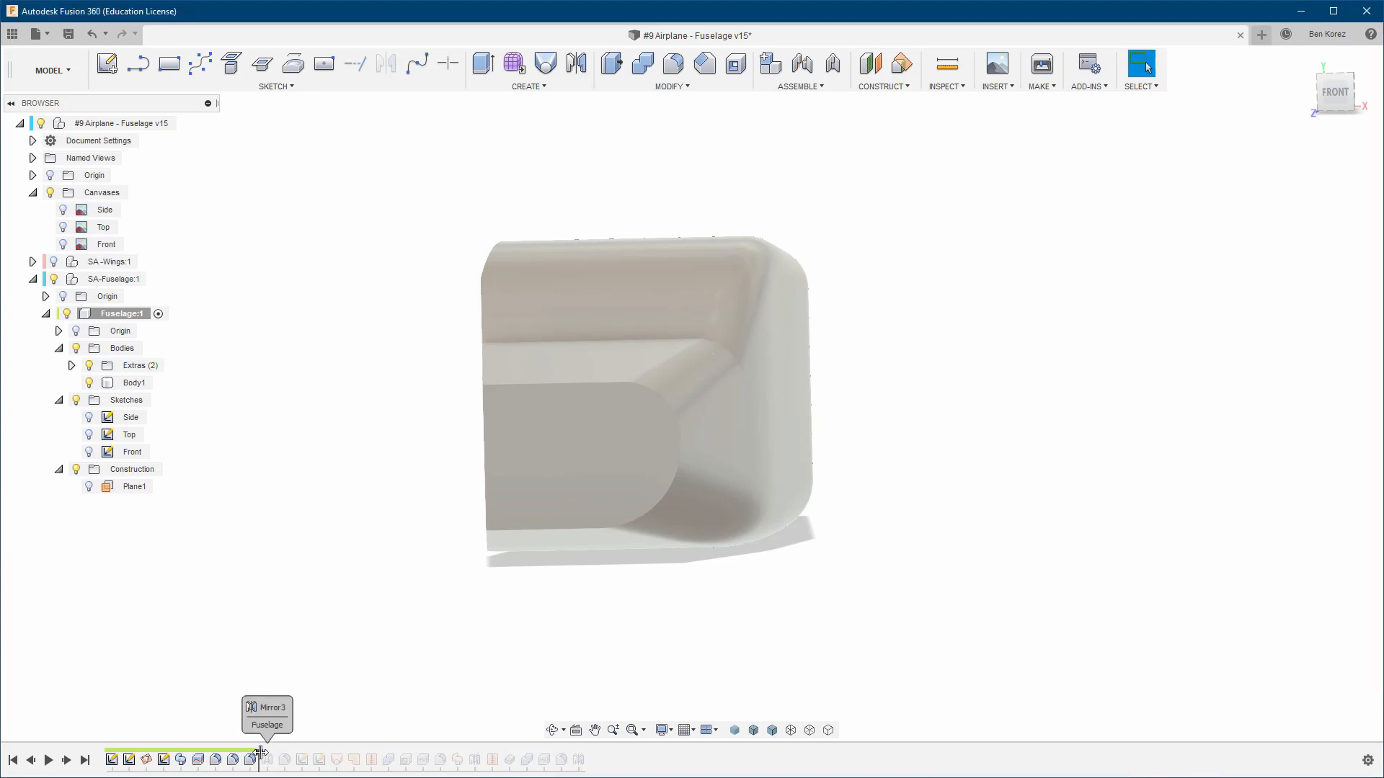
left_click_drag(260, 753, 276, 753)
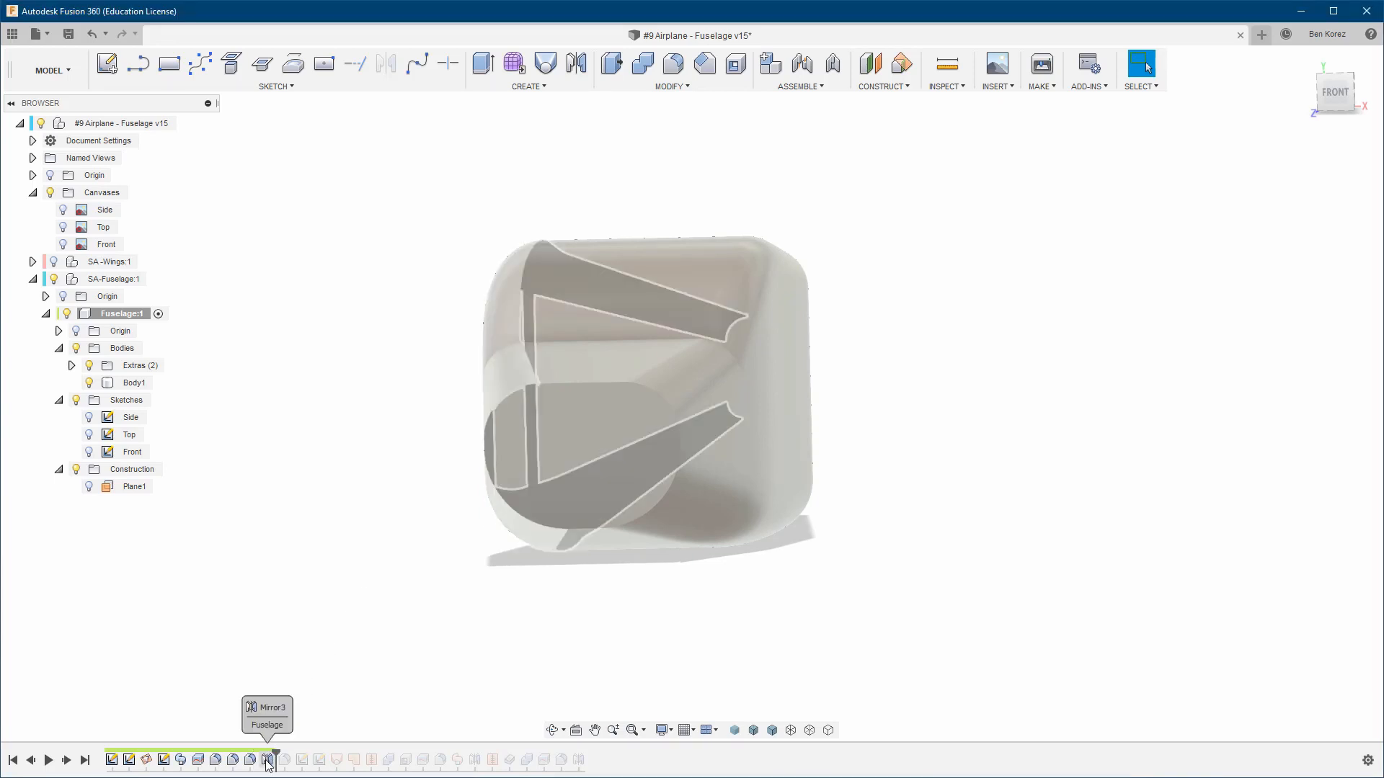
Open the Mirror feature for editing and review its pattern type, mirrored fillet features and mirror plane
double_click(268, 761)
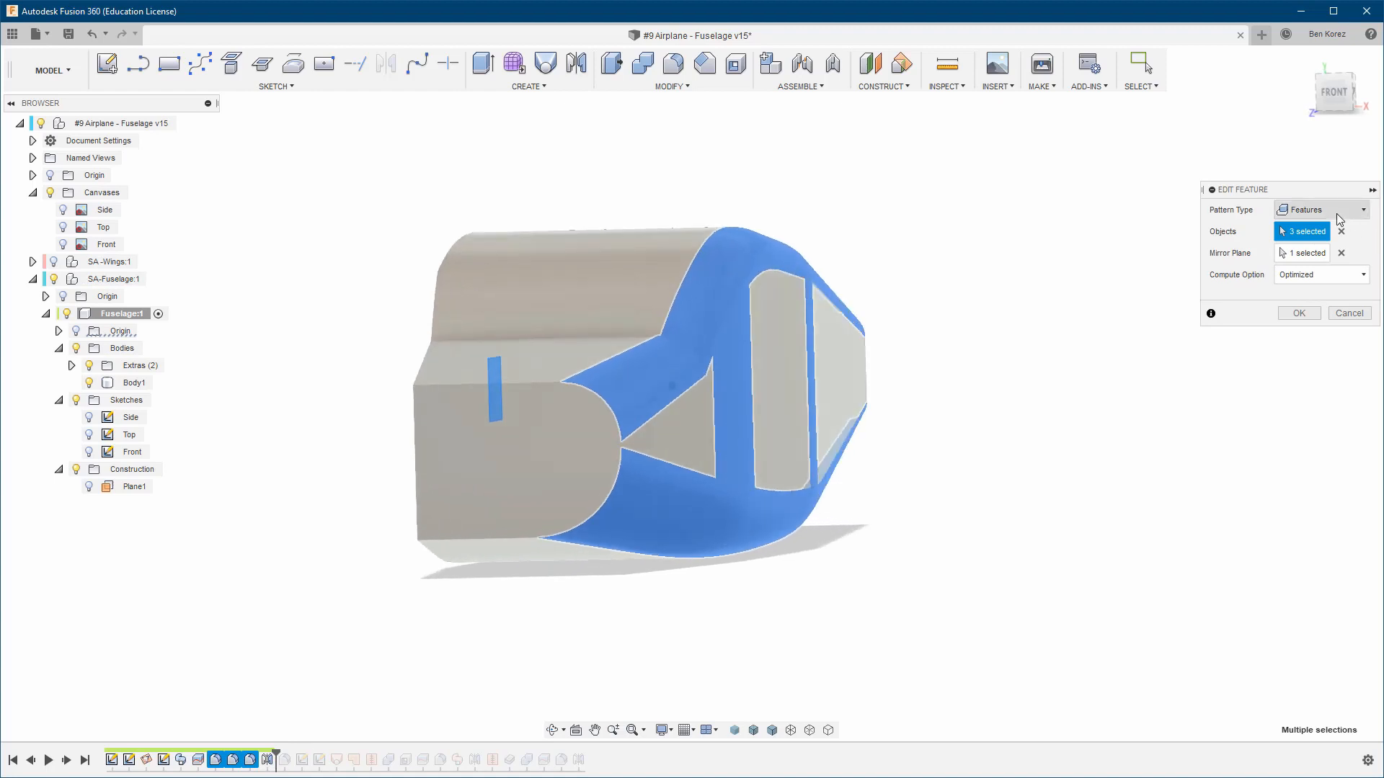
left_click(1306, 210)
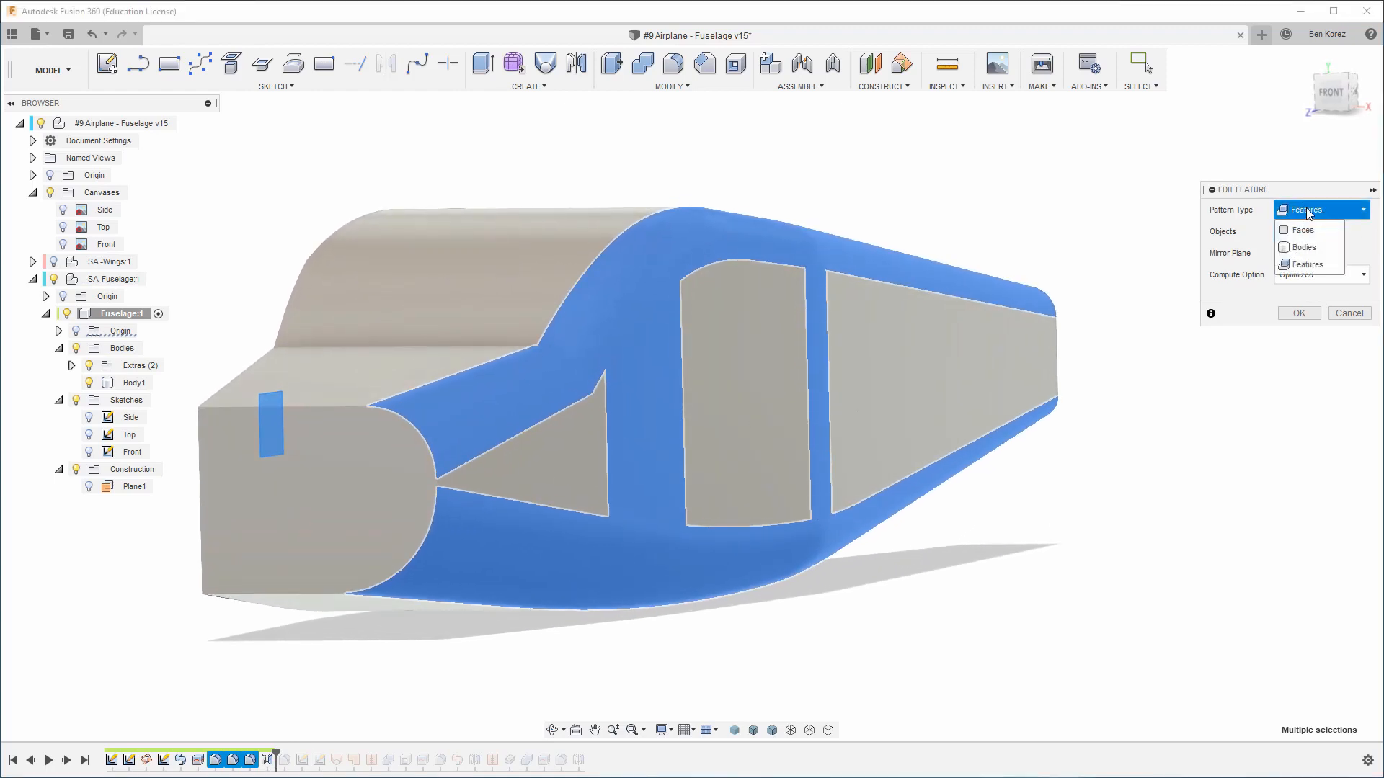
left_click(1314, 210)
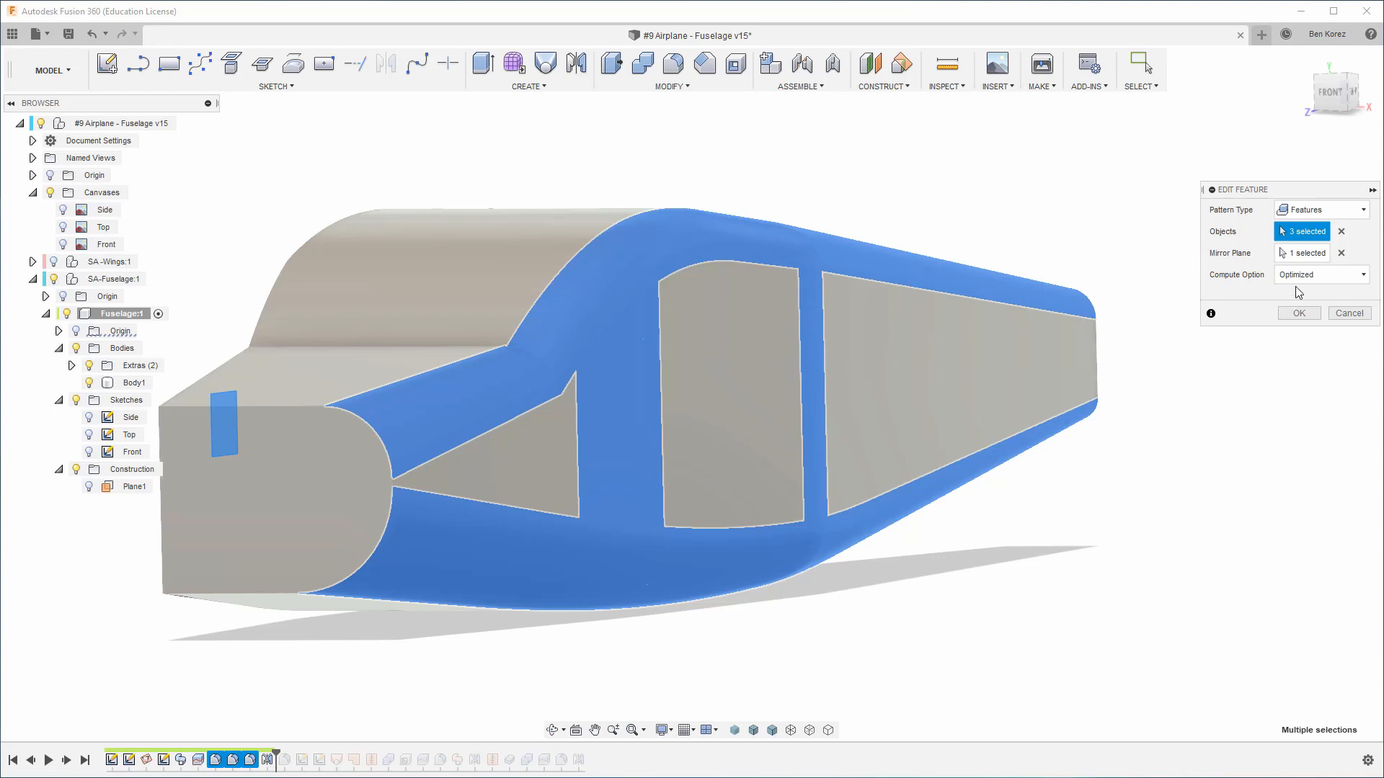
left_click(1301, 254)
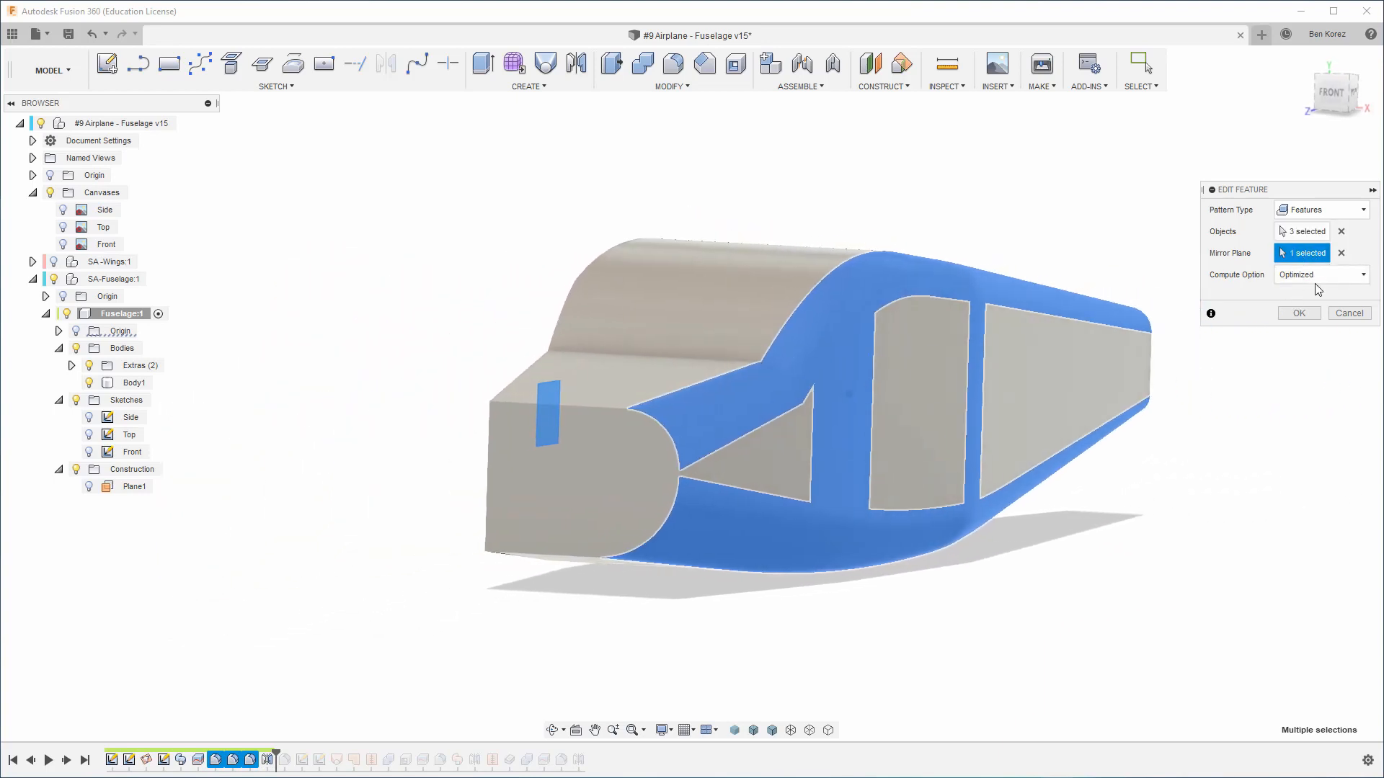
Review the Mirror feature's compute options, keep Optimized, and cancel the edit
left_click(1322, 275)
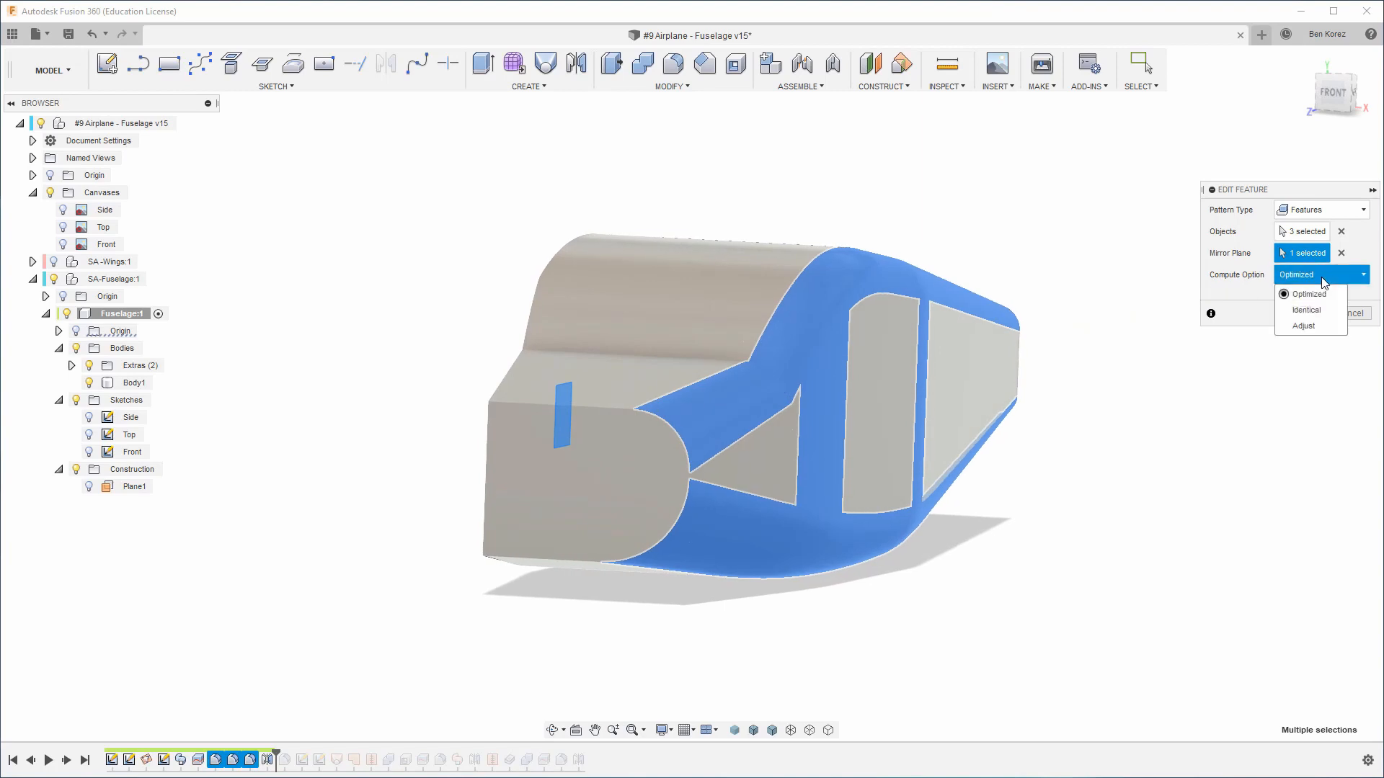
left_click(1316, 294)
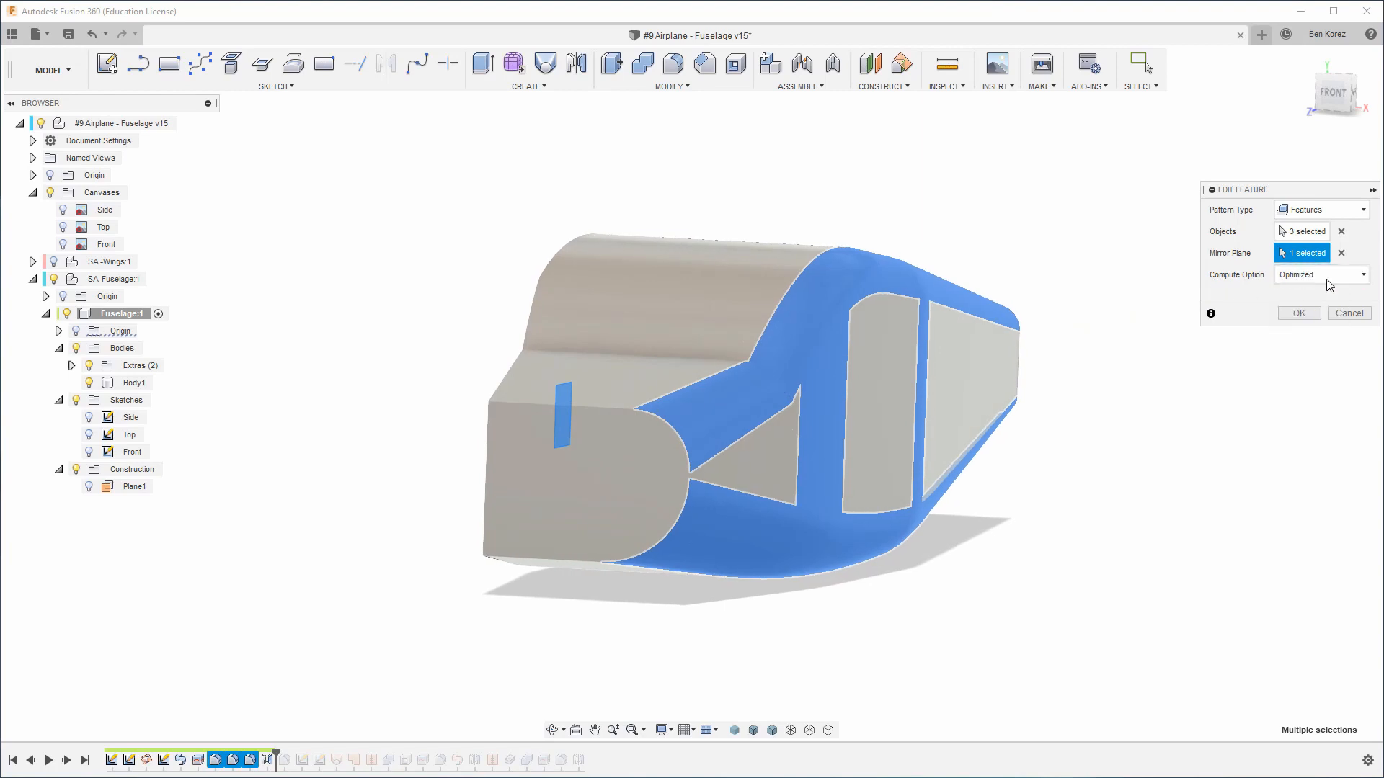
left_click(1326, 279)
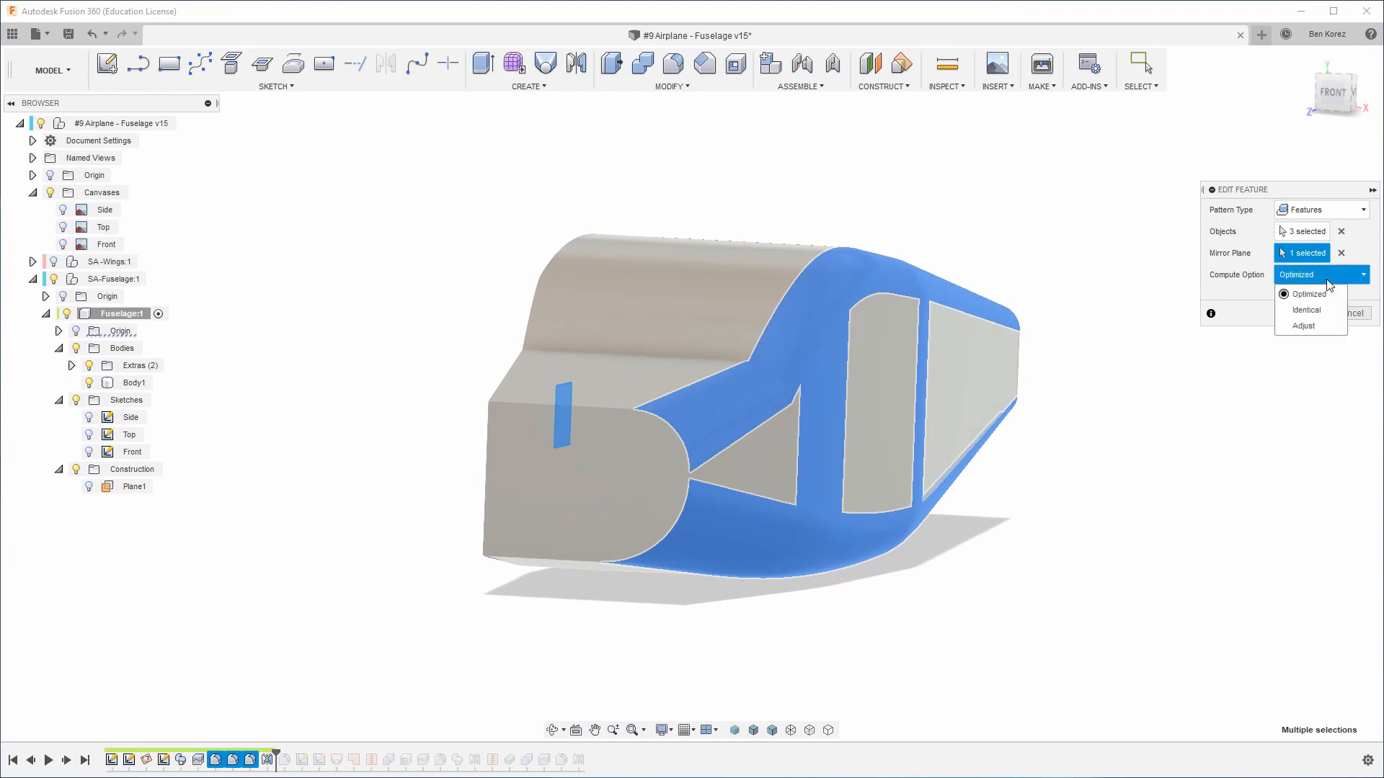
left_click(1226, 300)
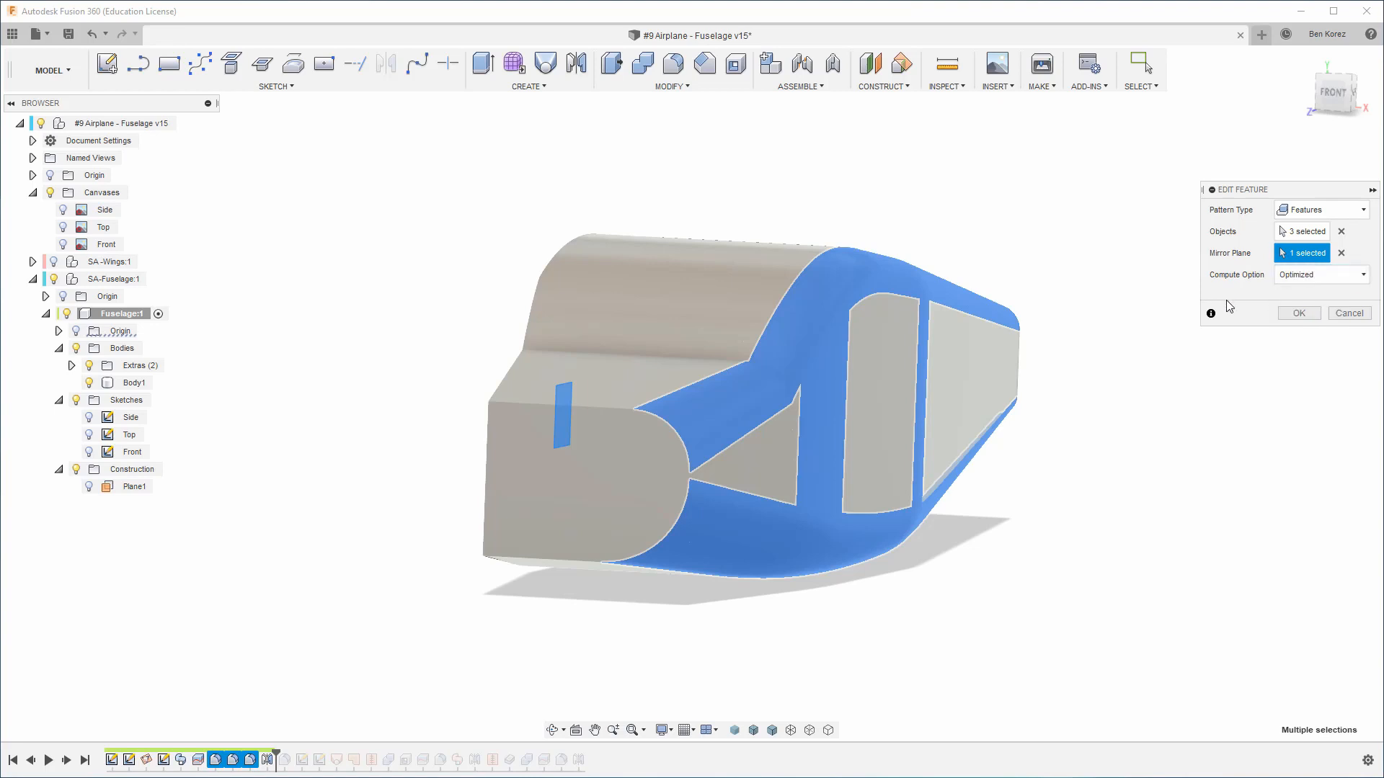
left_click(1346, 313)
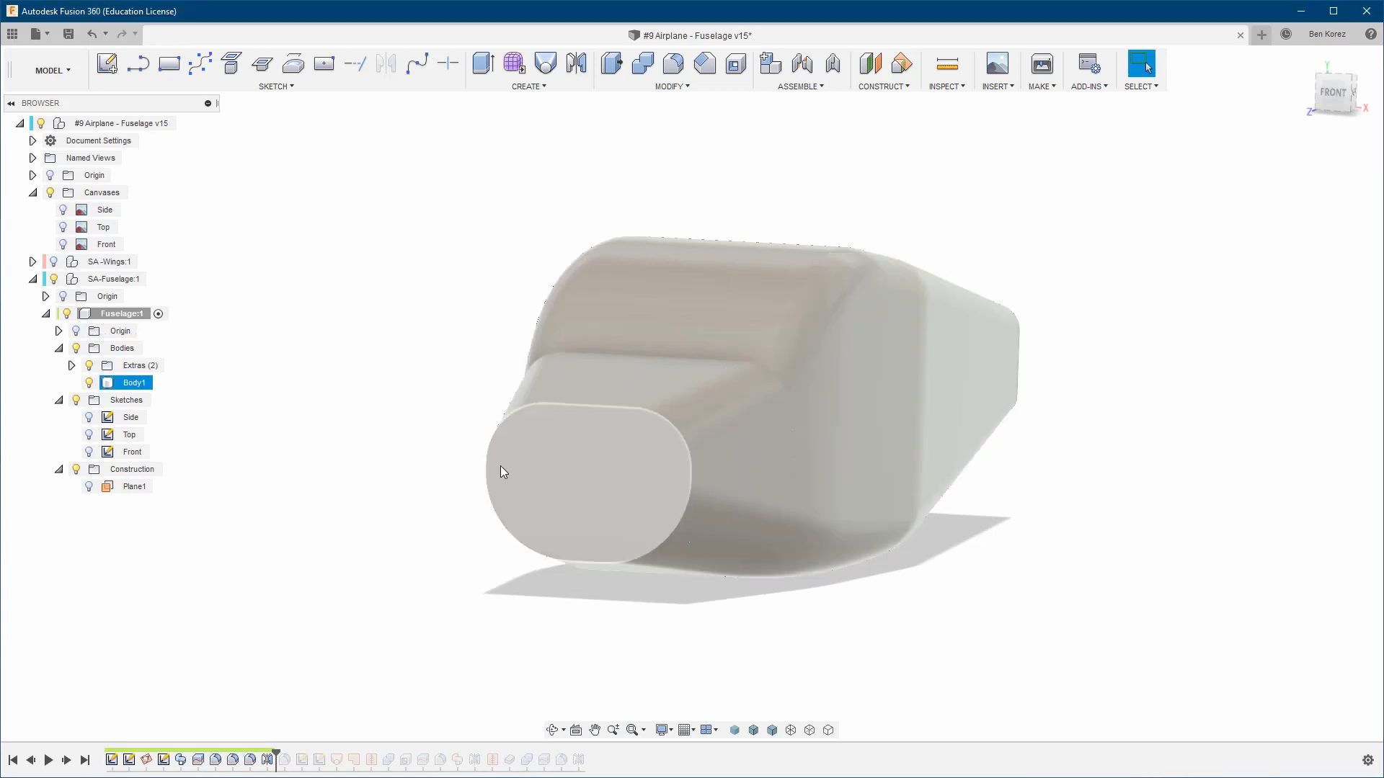
Examine the mirrored fuselage body and the sharp edge where the windshield base meets the cowling
middle_click_drag(503, 472, 1264, 313, "shift")
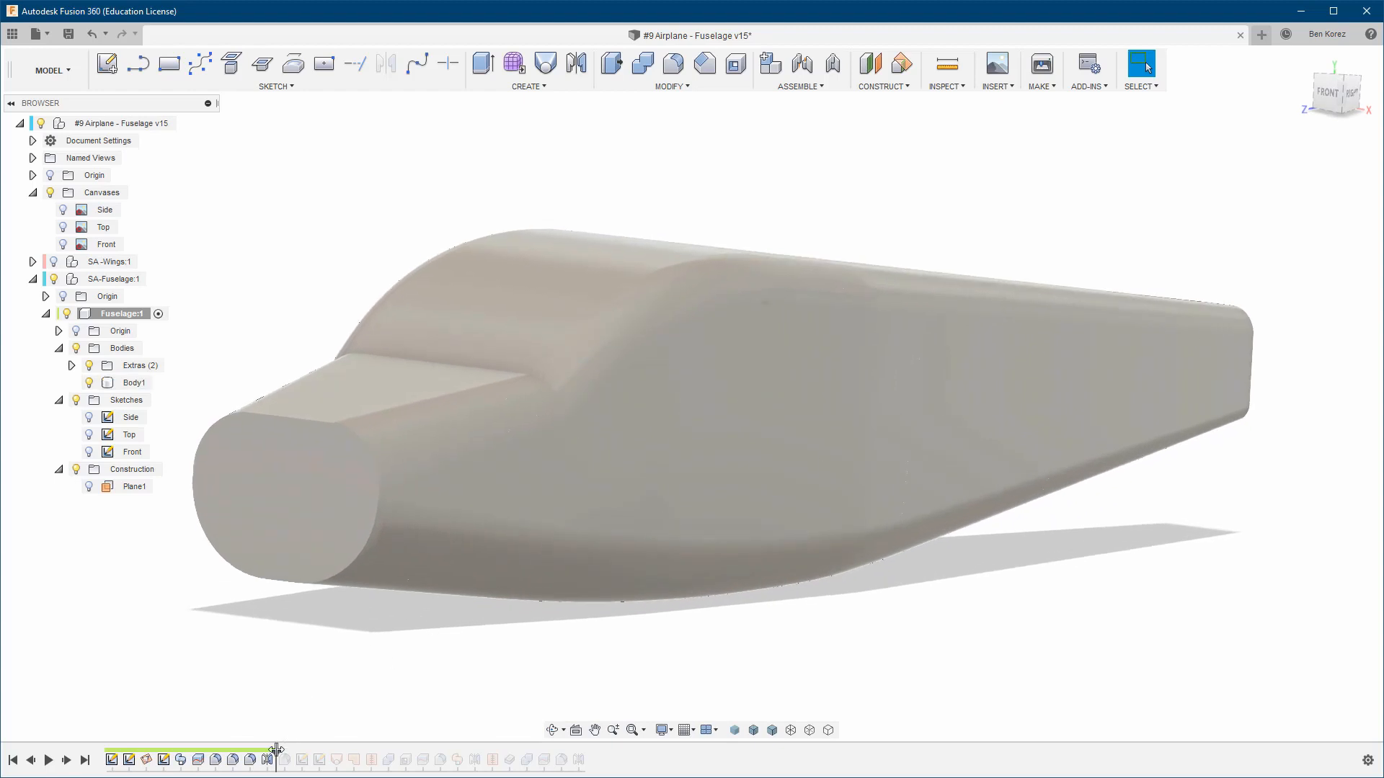
scroll(467, 493, "up", 3)
middle_click_drag(502, 355, 538, 531, "shift")
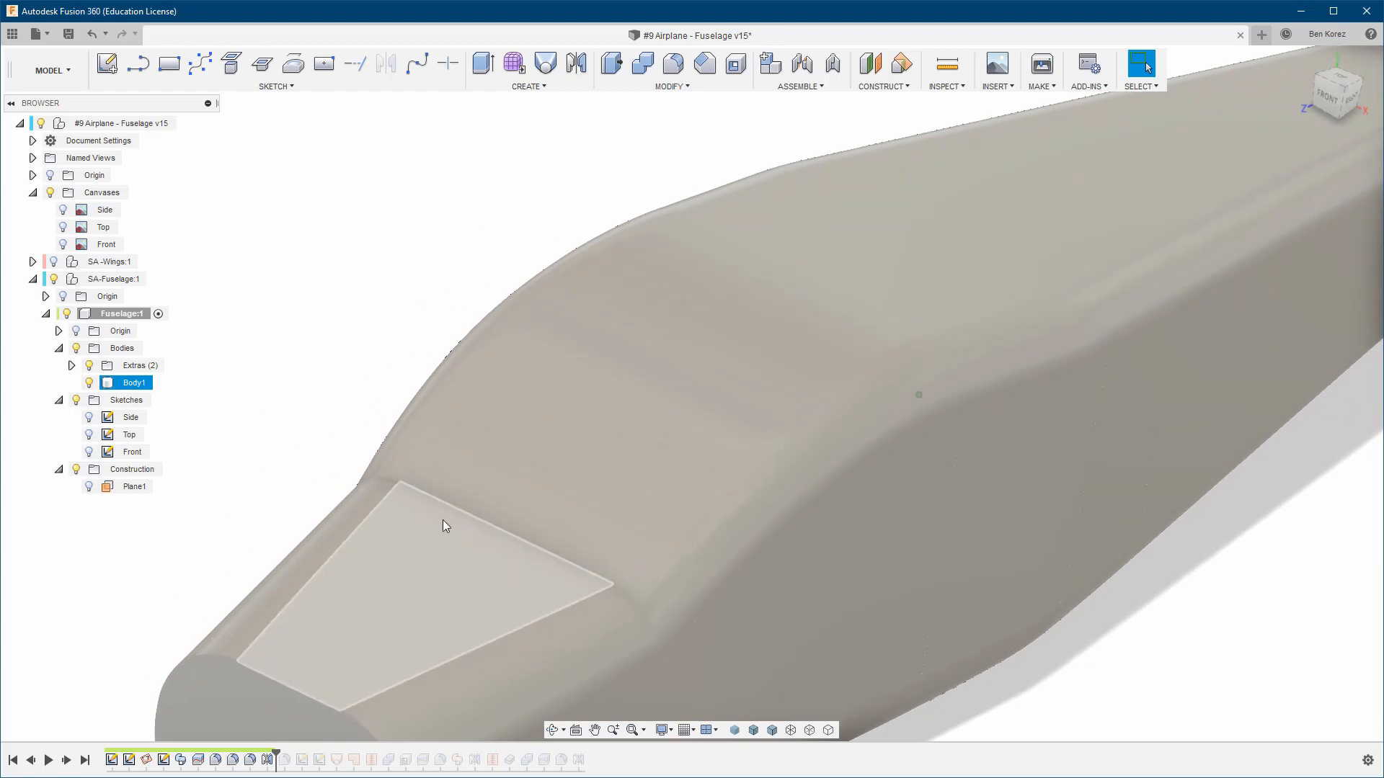
left_click(535, 543)
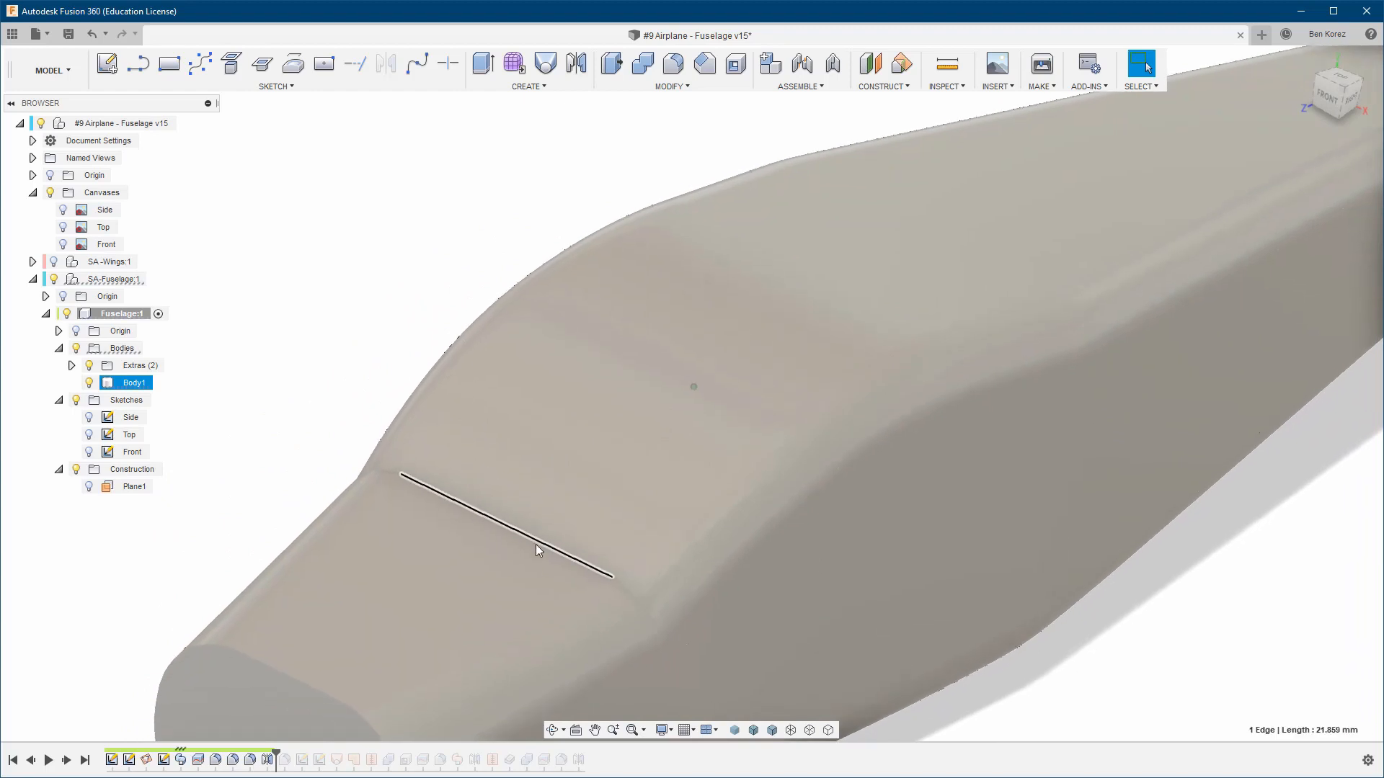
scroll(535, 544, "up", 3)
scroll(535, 543, "down", 5)
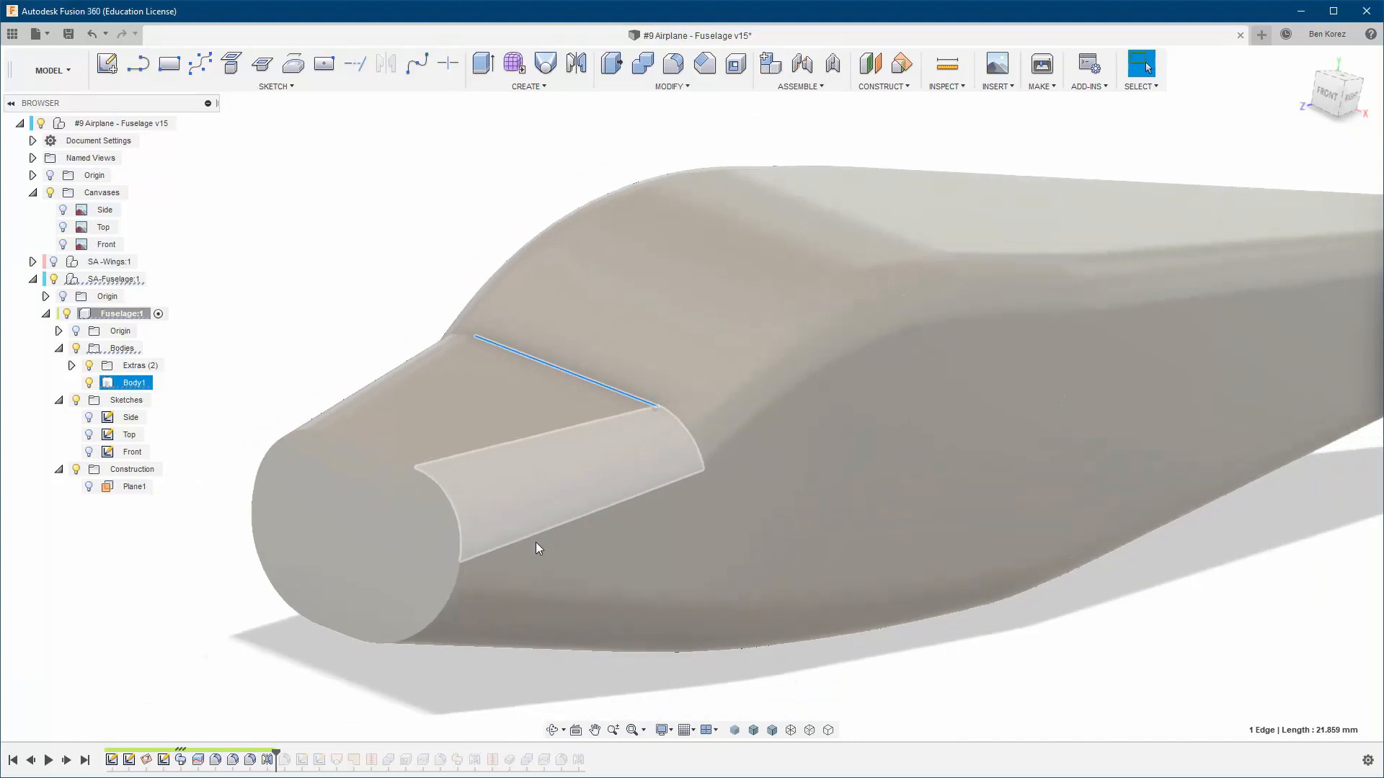
scroll(535, 543, "down", 3)
mouse_move(535, 543)
middle_mouse_down("shift")
mouse_move(486, 597)
mouse_move(496, 616)
middle_mouse_up("shift")
Roll the timeline forward past the Fillet after the mirror and review its constant-radius edge set at the windshield base
left_click_drag(276, 754, 293, 757)
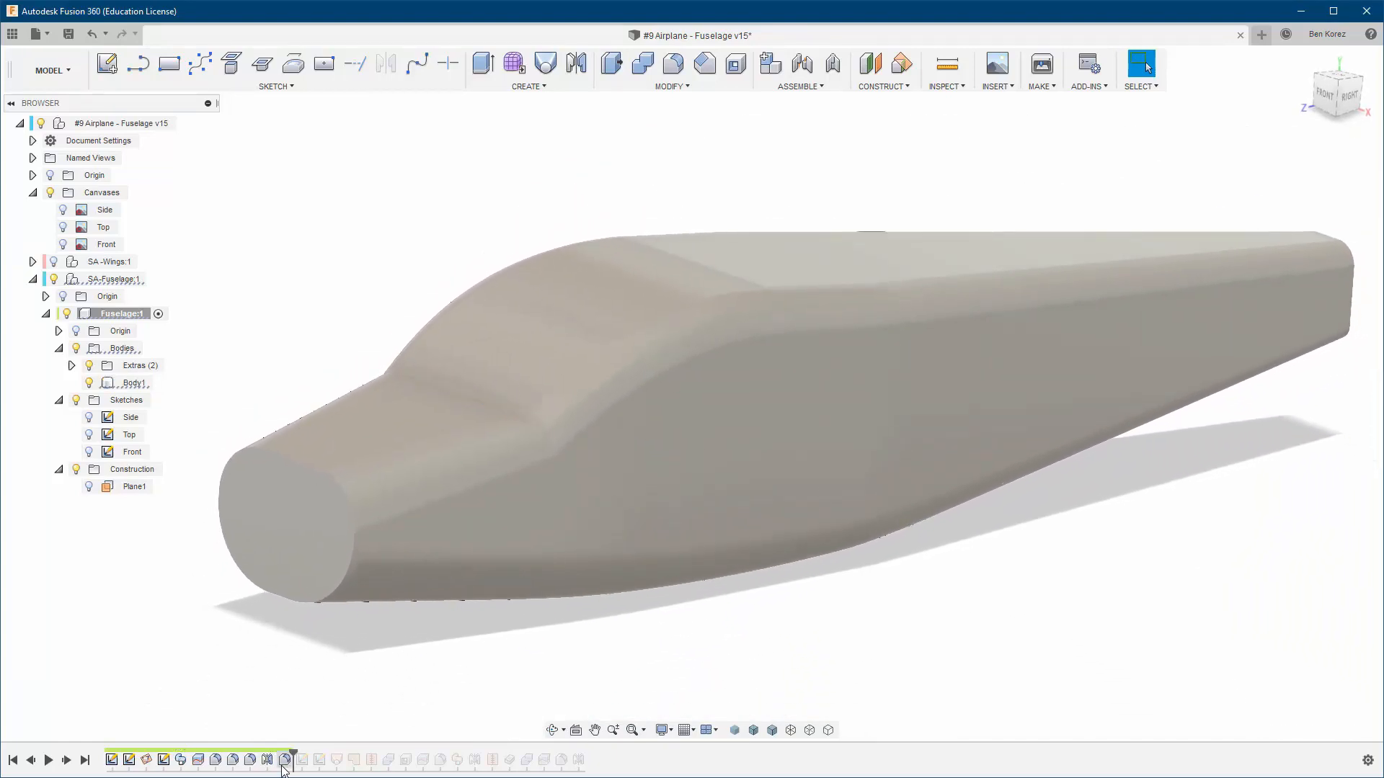
double_click(286, 760)
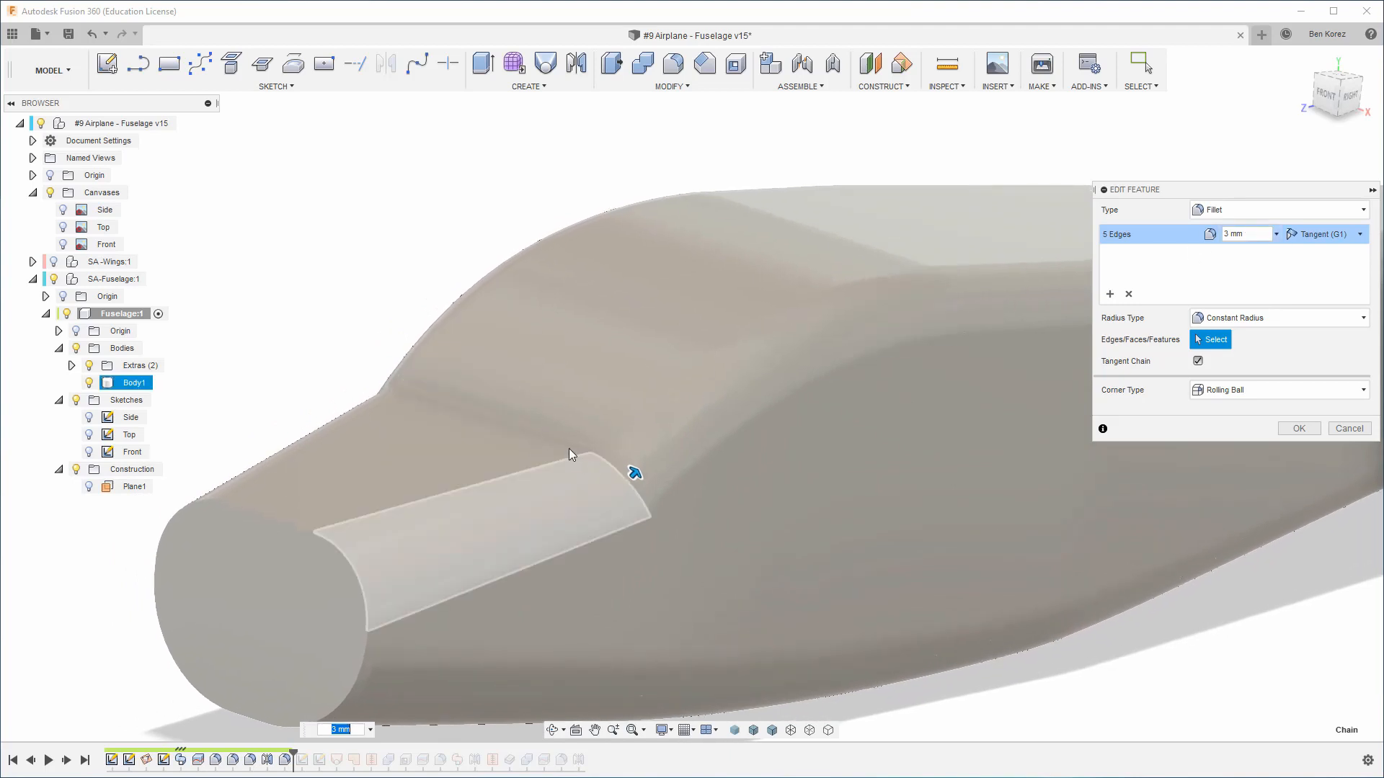
left_click(1349, 428)
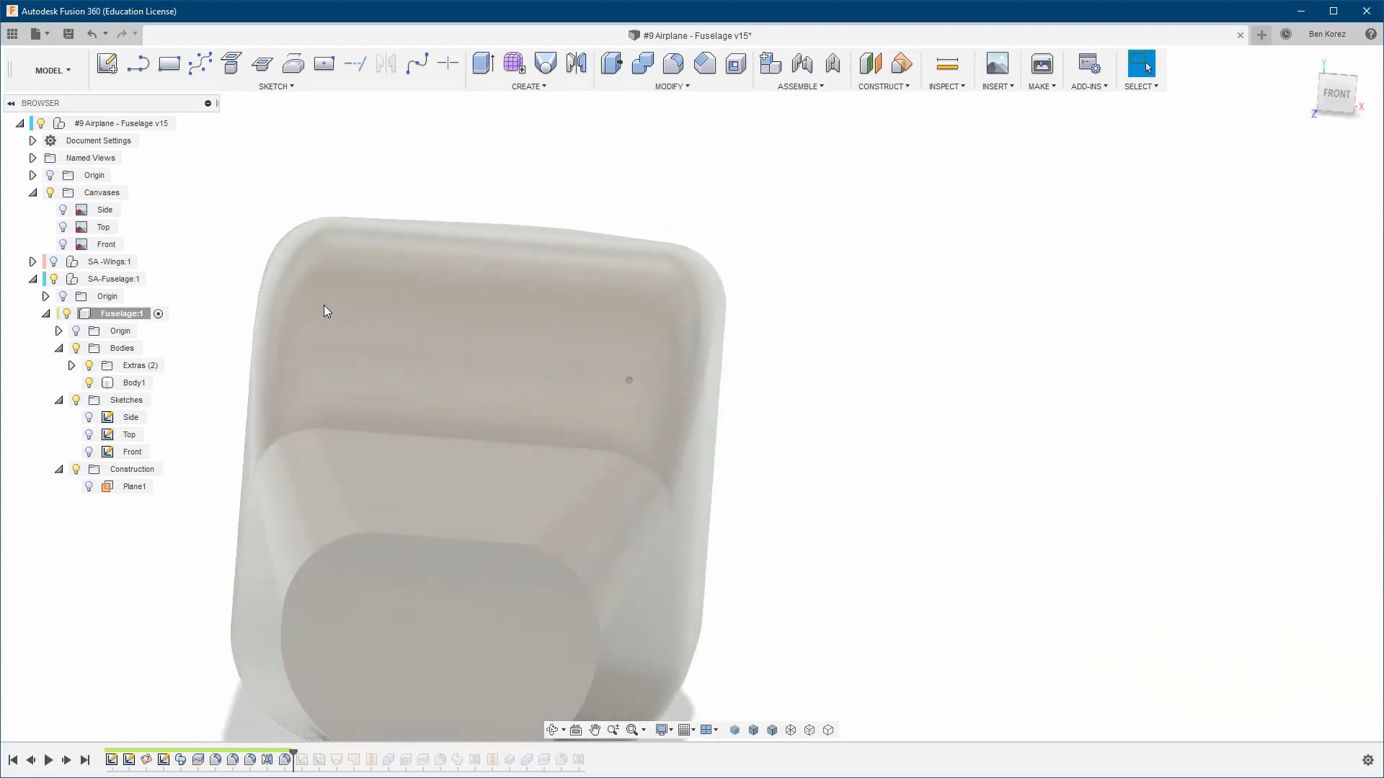
left_click(324, 306)
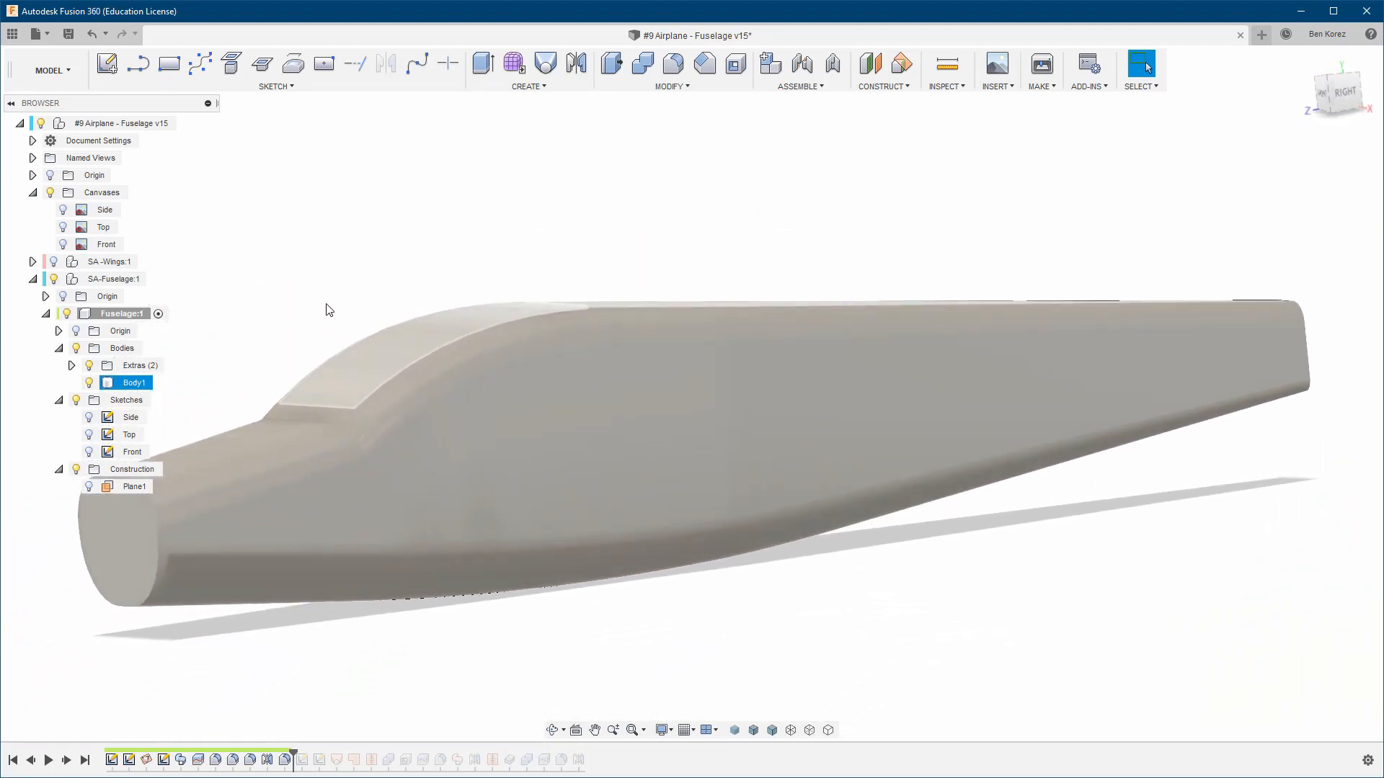
Show the Side canvas and compare the fuselage's tail end with the drawing
left_click(64, 210)
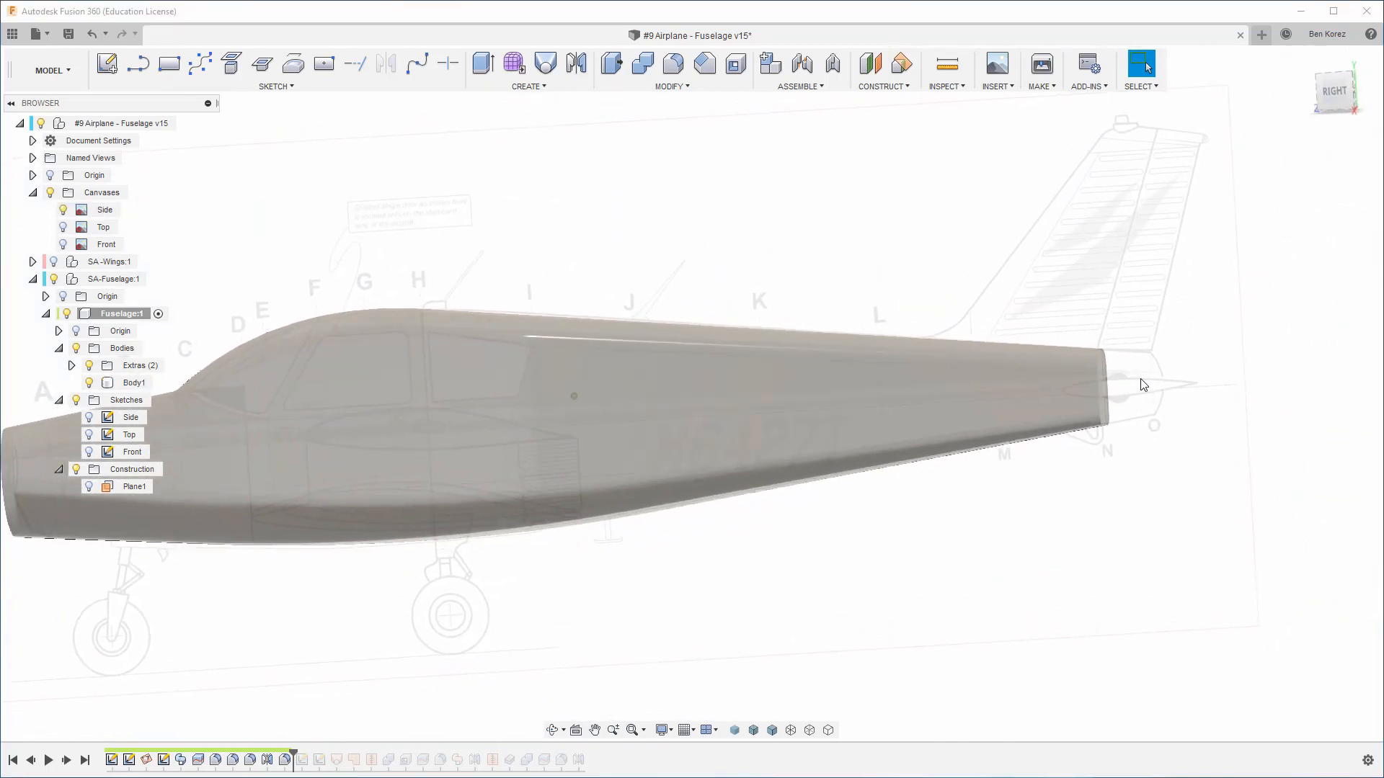
scroll(1143, 382, "up", 5)
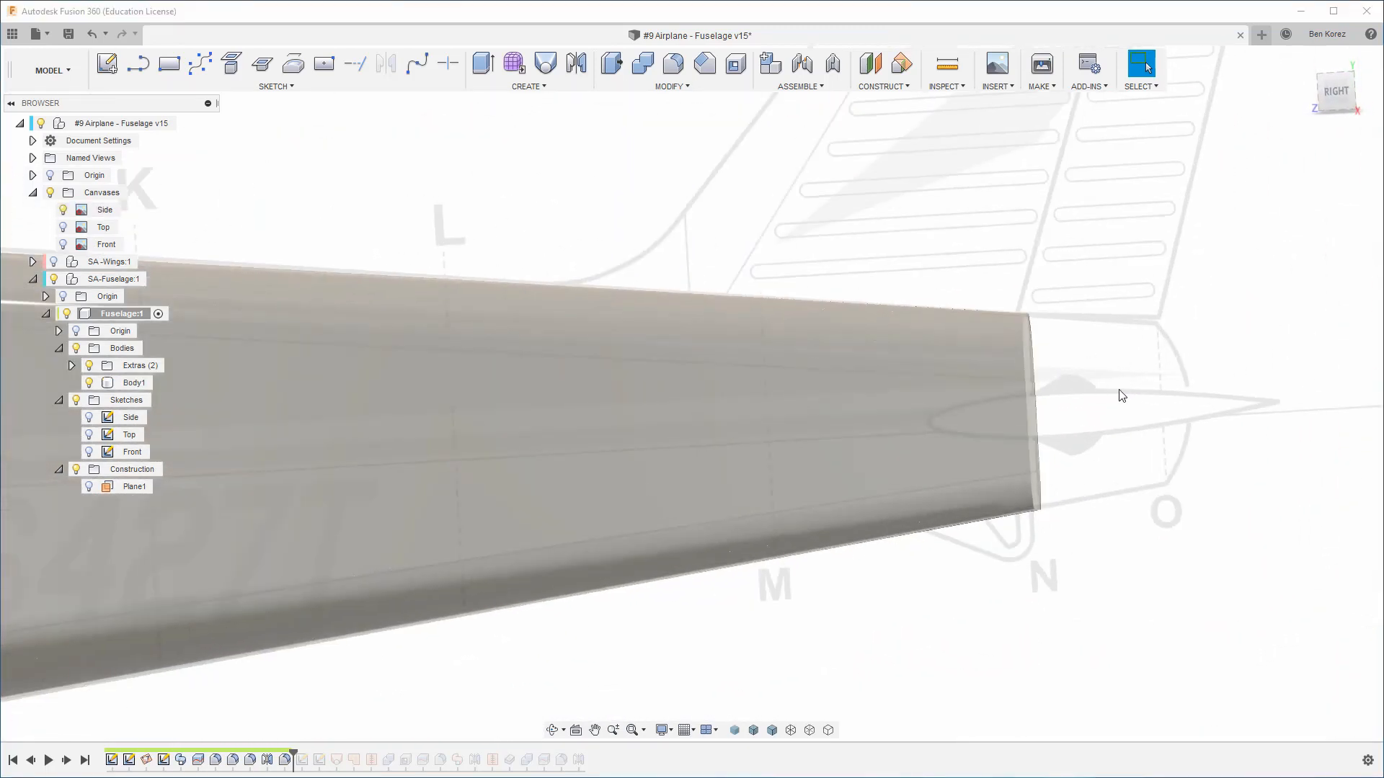
scroll(1132, 397, "down", 3)
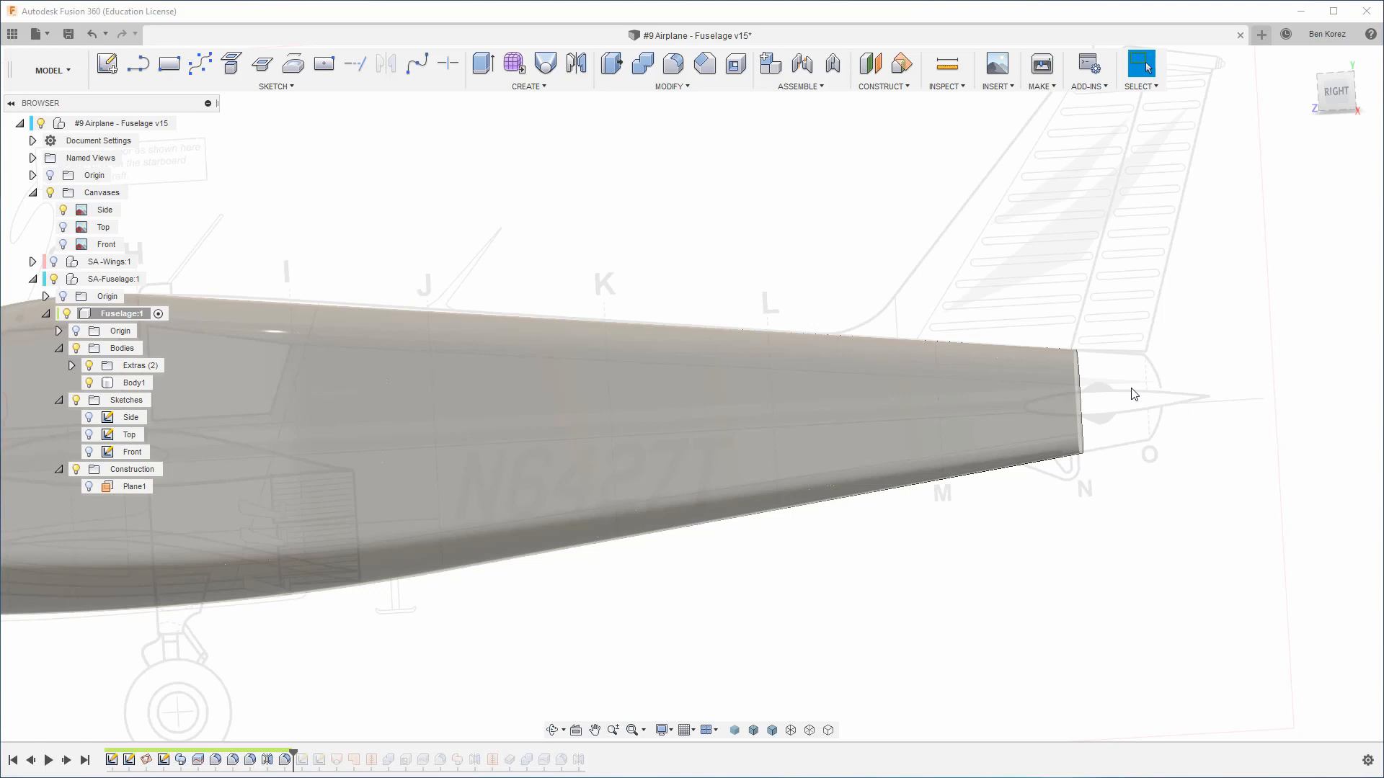
middle_click_drag(1198, 462, 1198, 462, "shift")
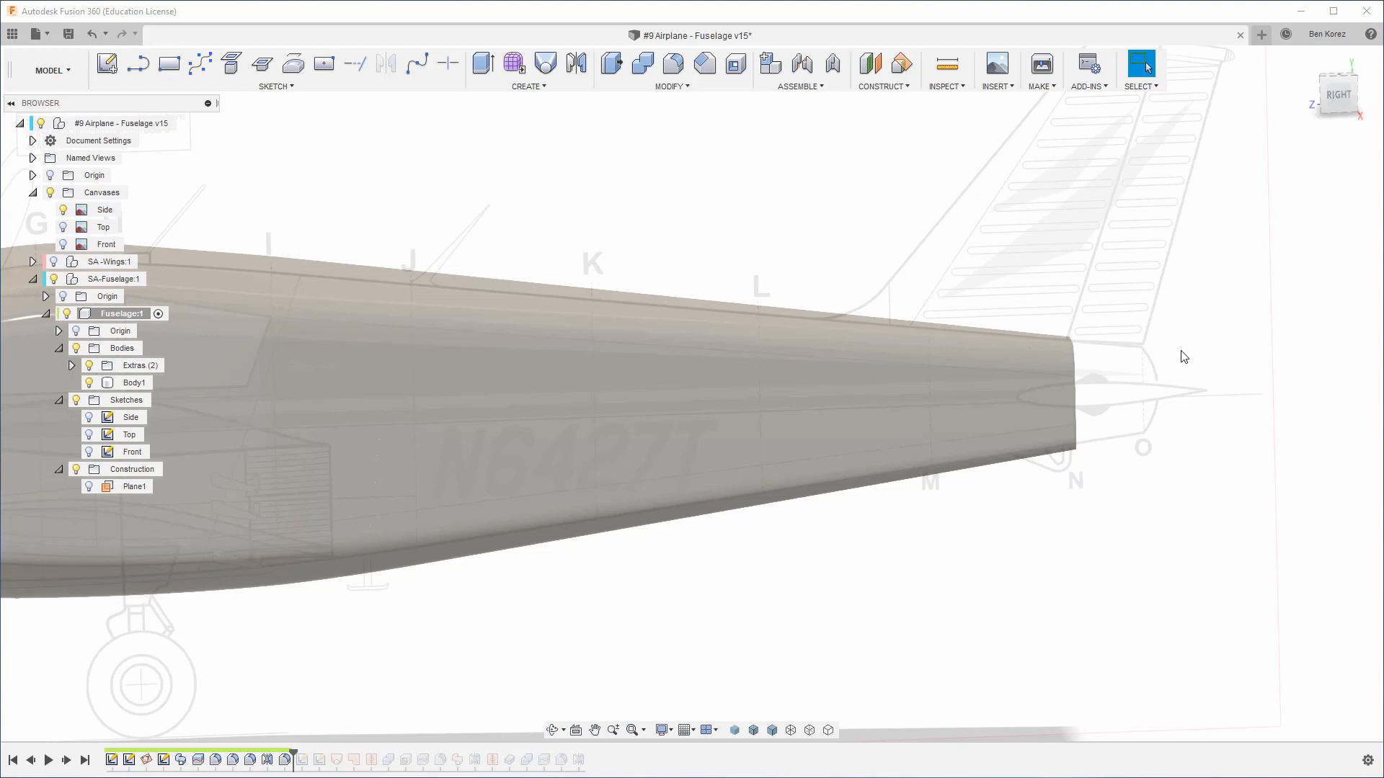
scroll(1184, 357, "down", 3)
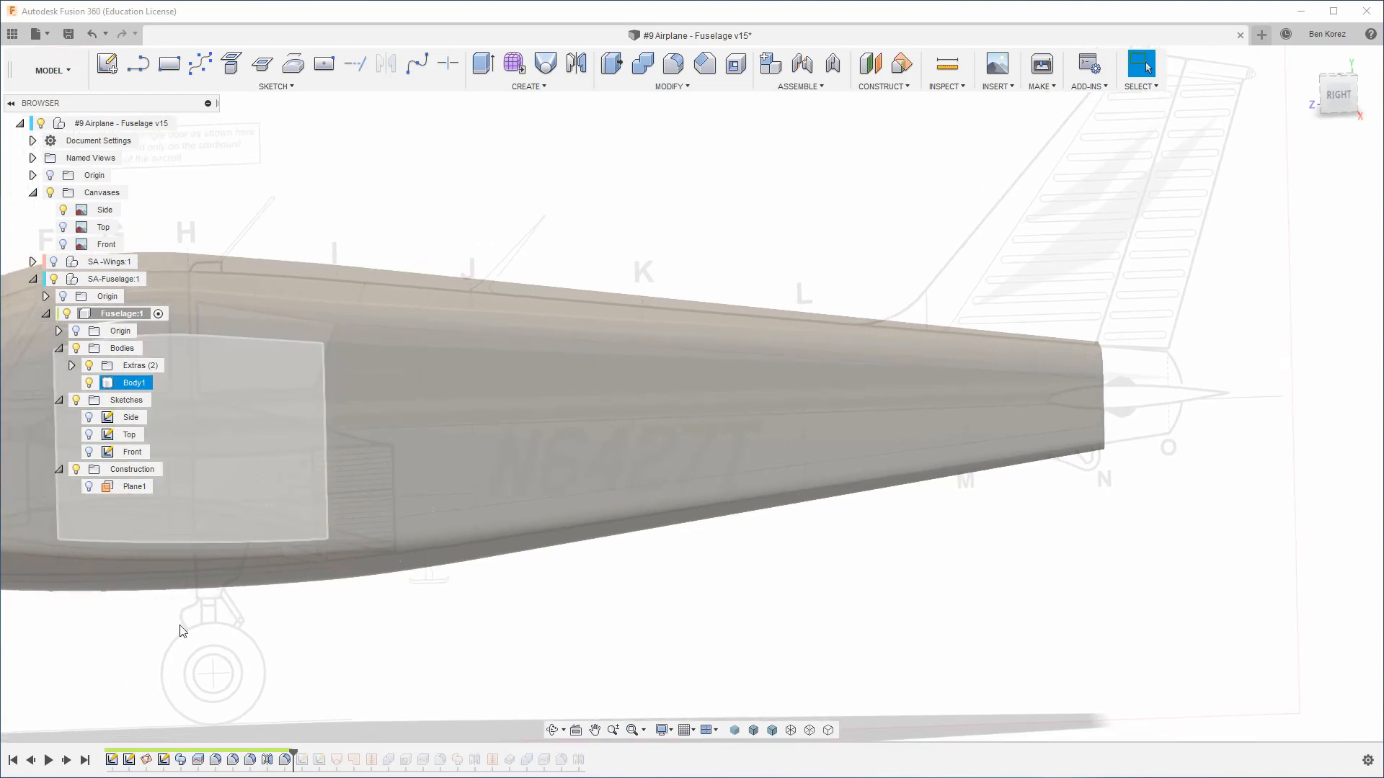
Roll the timeline forward past Sketch4, show that sketch at the tail end, and hide the Side canvas
left_click(295, 752)
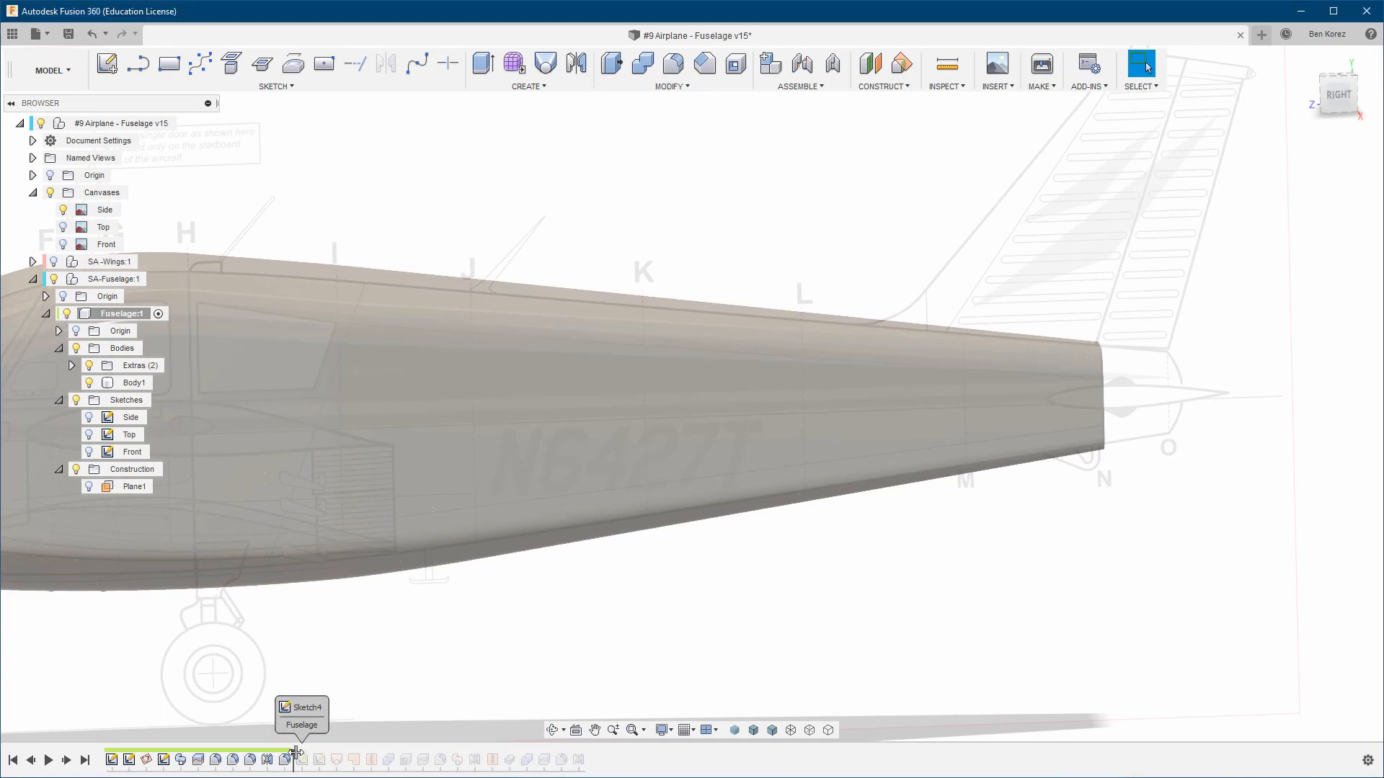
left_click_drag(296, 753, 310, 753)
left_click(94, 470)
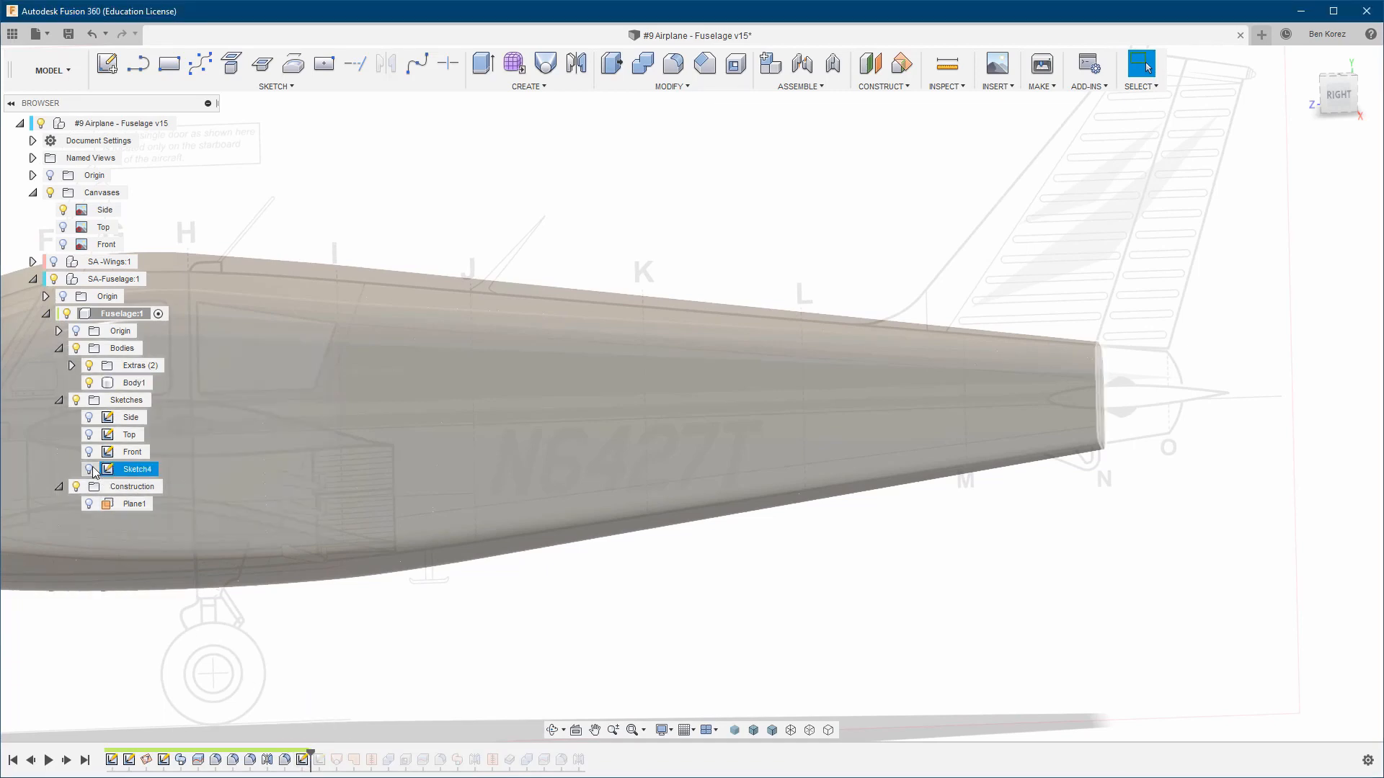
left_click(89, 468)
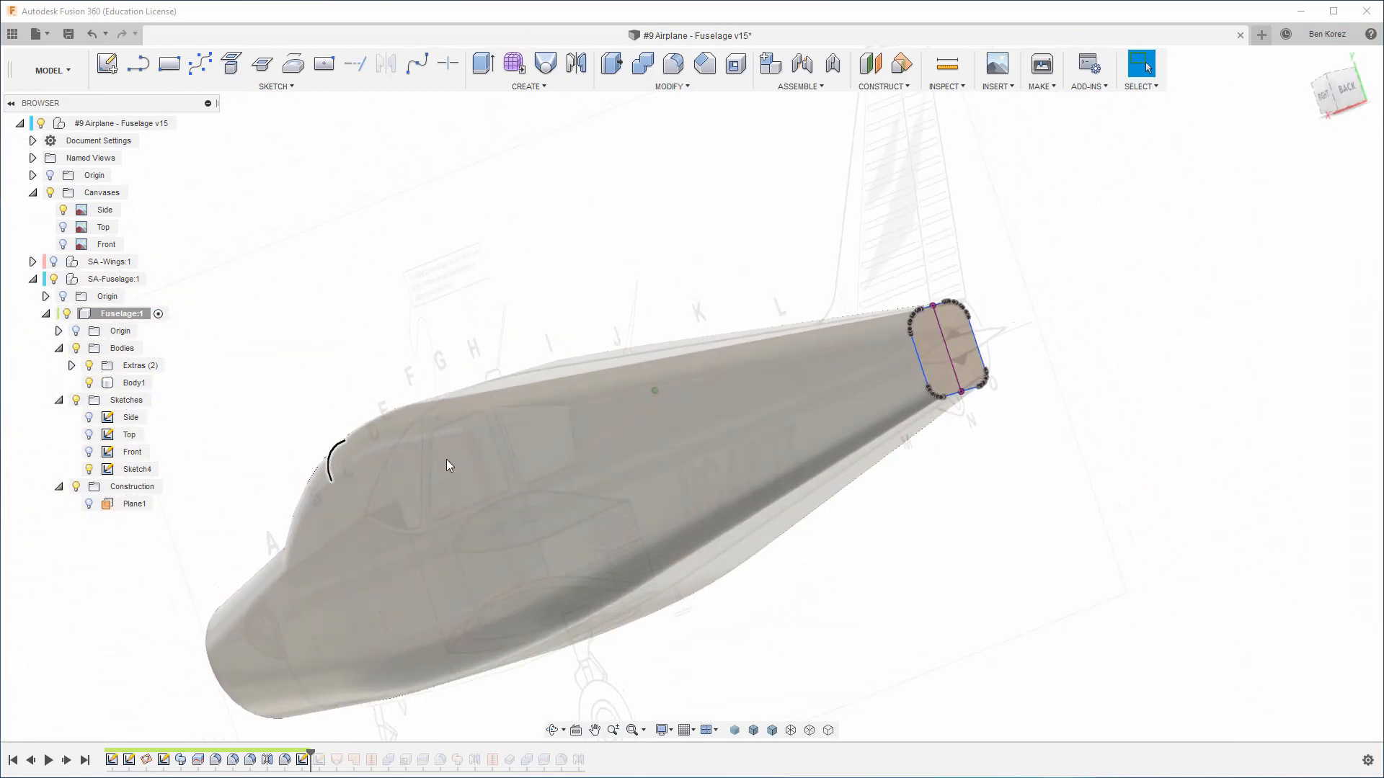
left_click(64, 210)
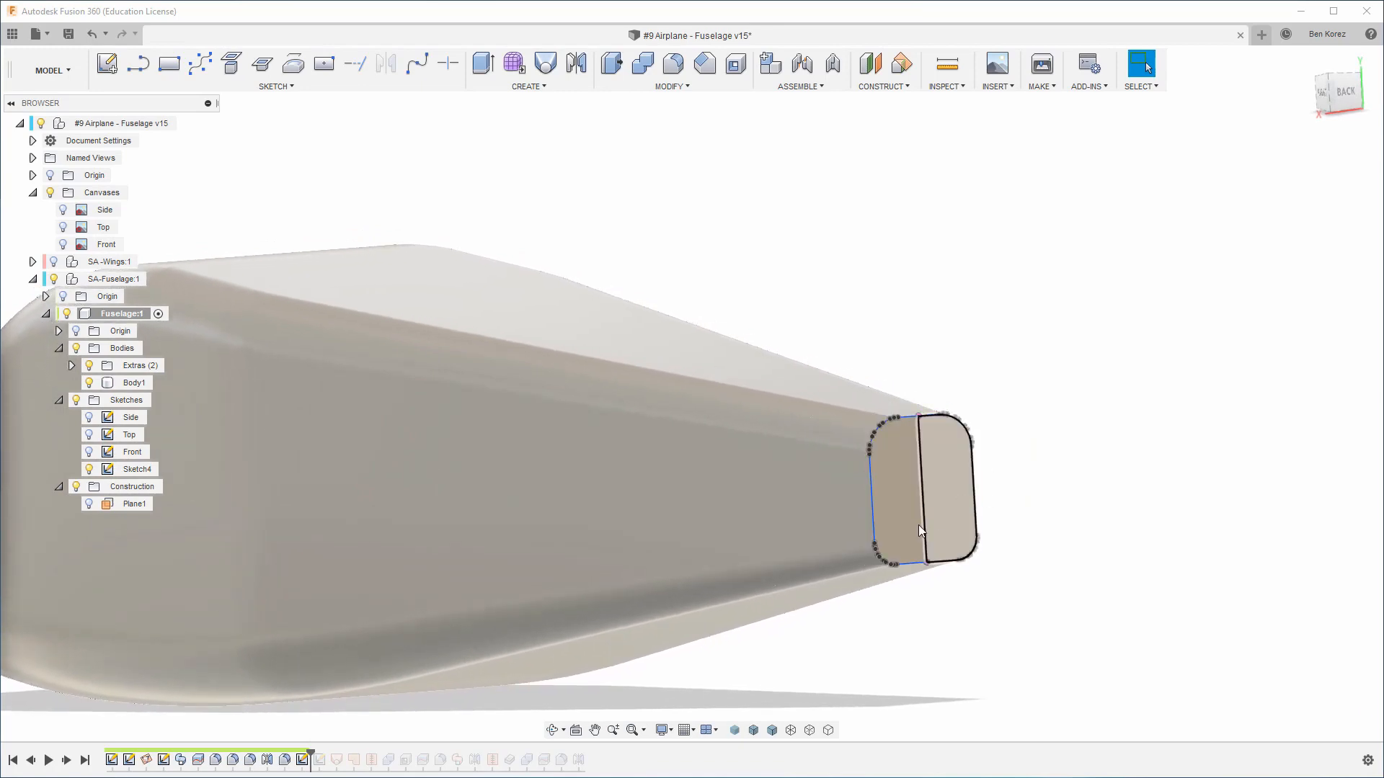
Open Sketch4 for editing and examine the projected tail-end outline and its vertical centre line
double_click(125, 471)
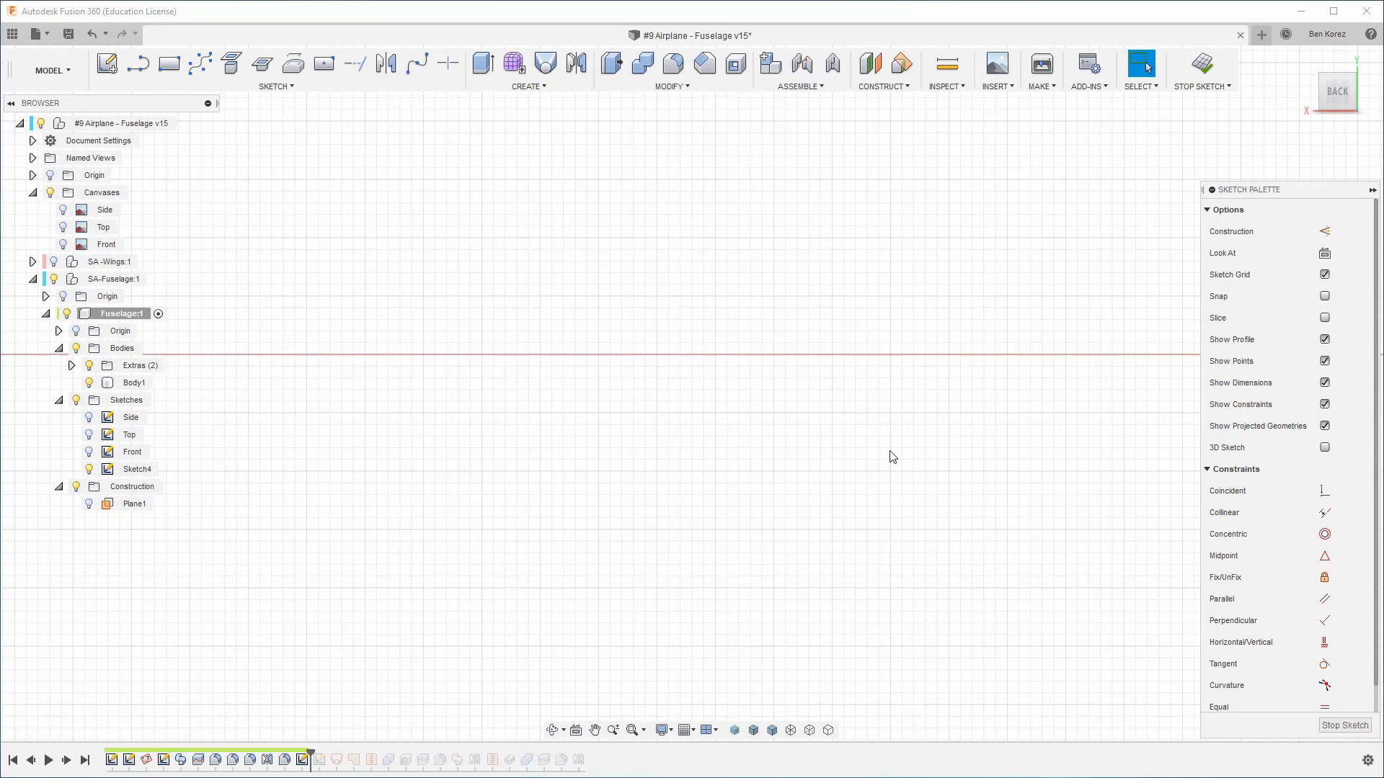
scroll(758, 392, "up", 3)
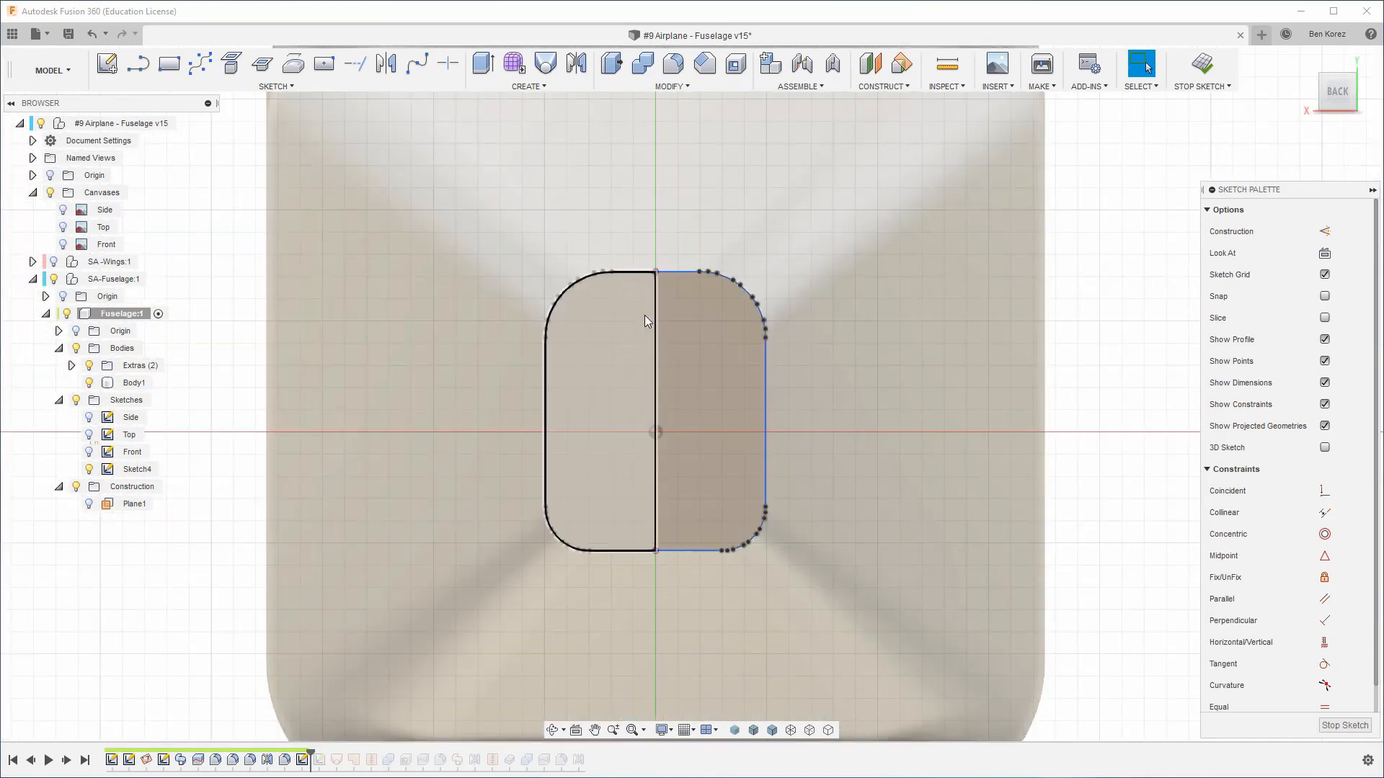
scroll(644, 321, "up", 2)
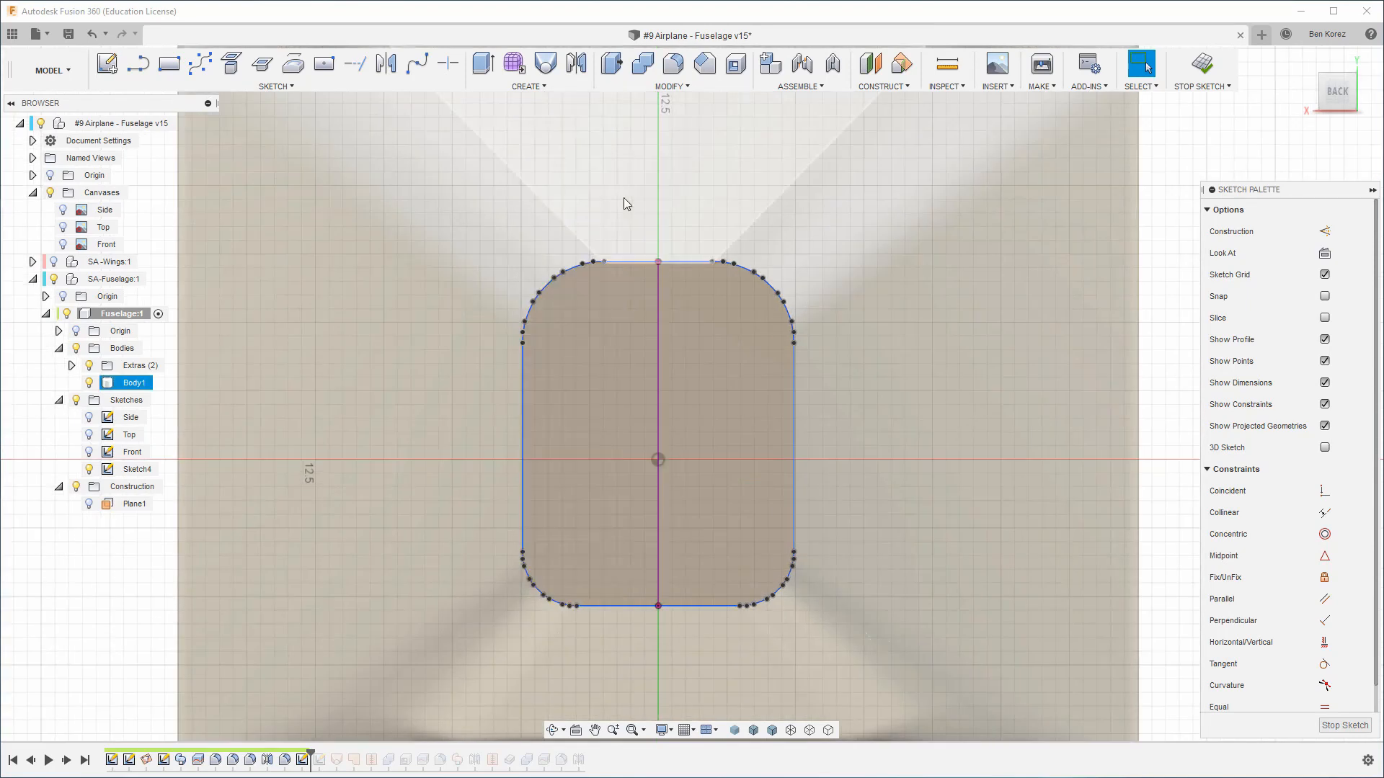
left_click(660, 330)
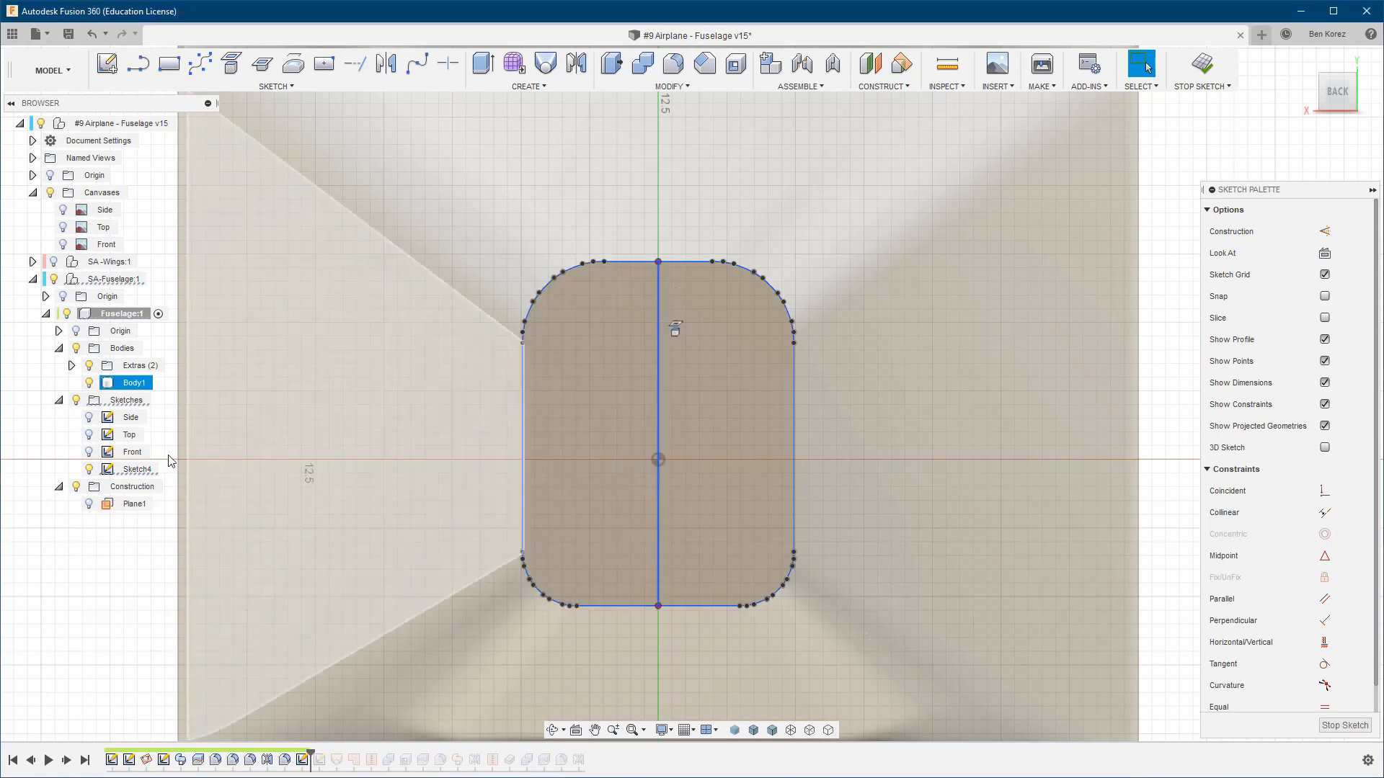
Temporarily show the Side sketch to compare its profile with the centre line of the tail-end outline, and hide it again
left_click(92, 457)
left_click(93, 438)
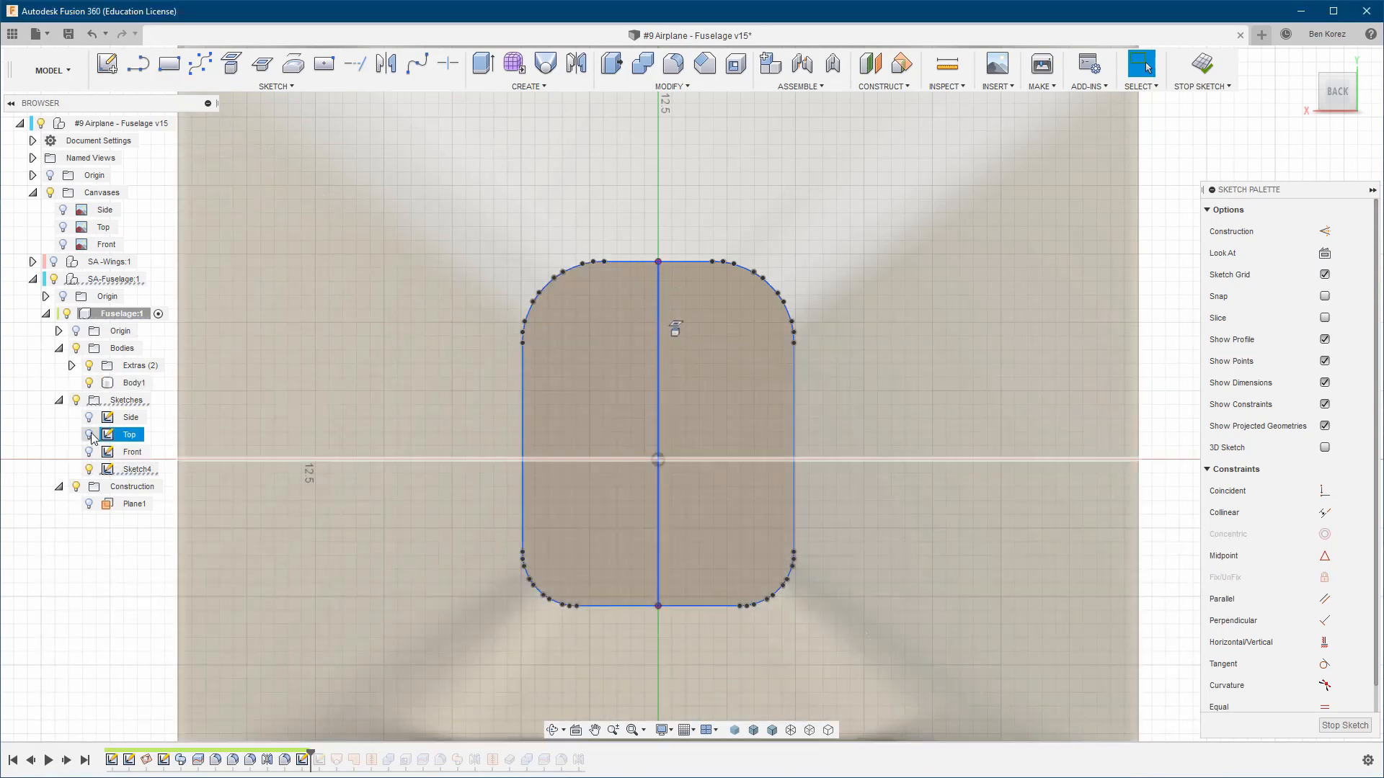
left_click(89, 418)
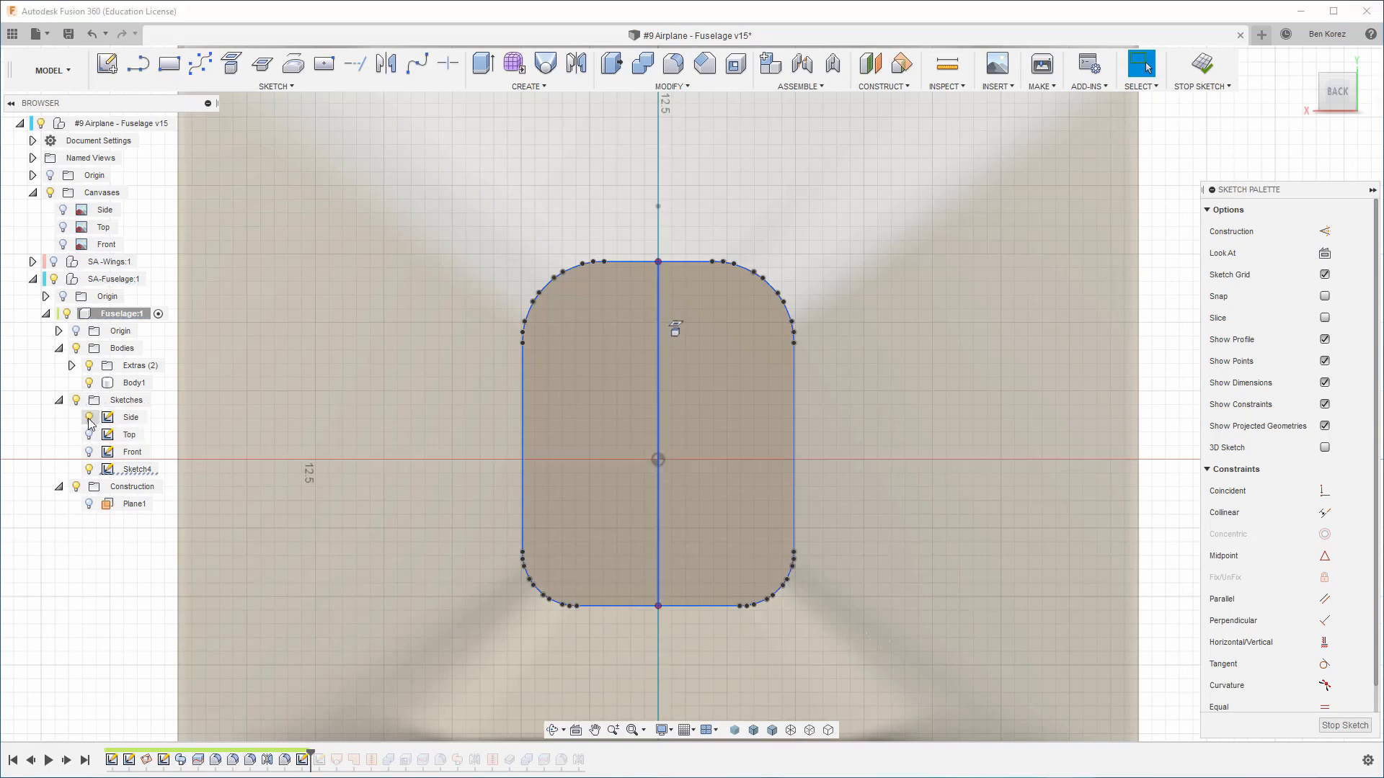
middle_click_drag(354, 401, 461, 395, "shift")
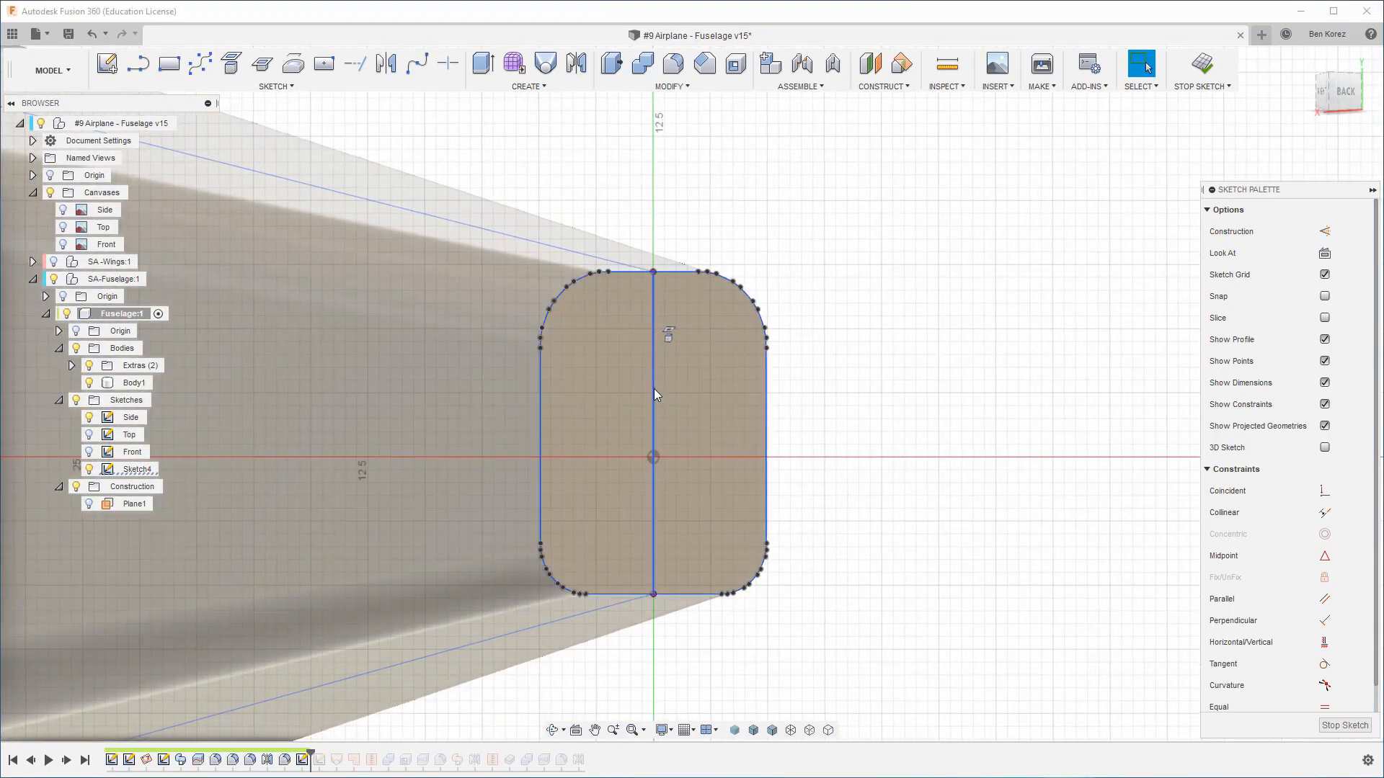
left_click(91, 419)
left_click(91, 420)
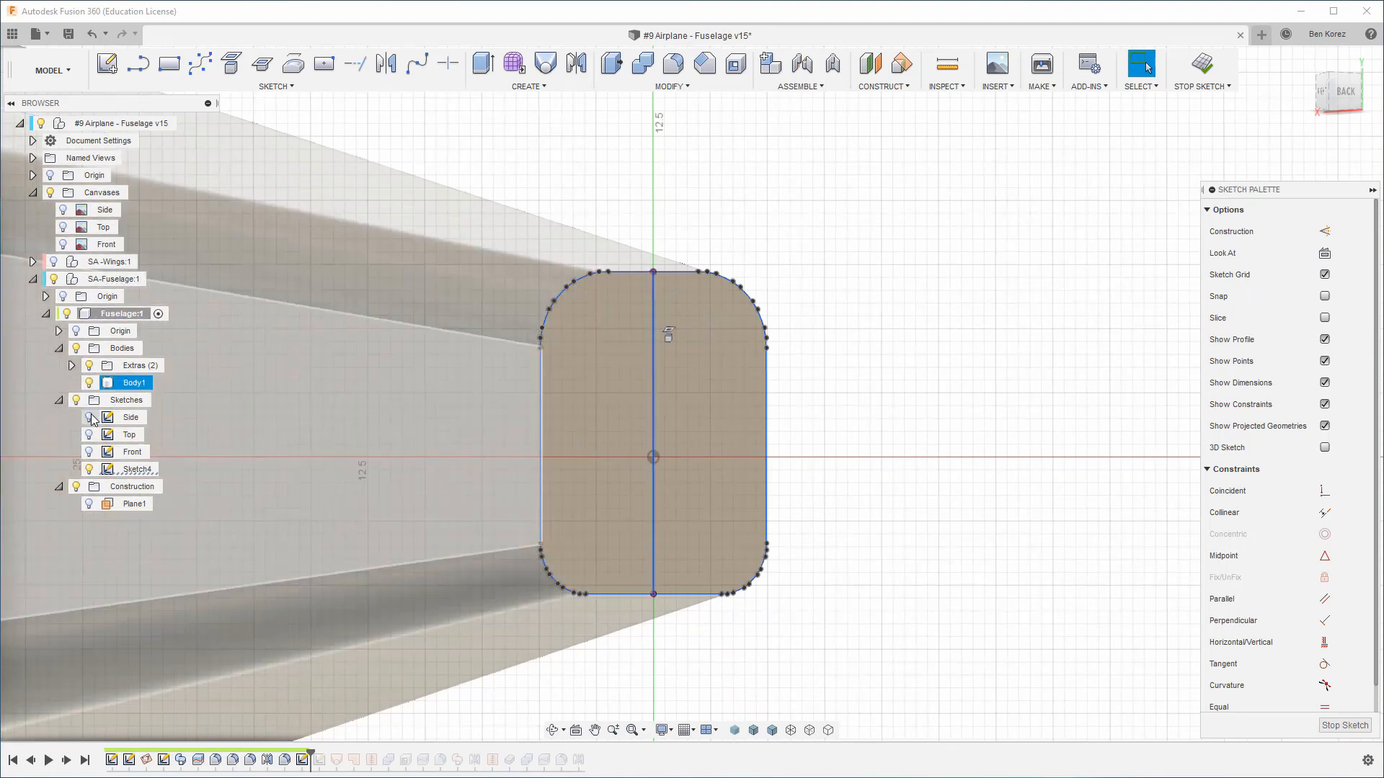
middle_click_drag(710, 398, 696, 390, "shift")
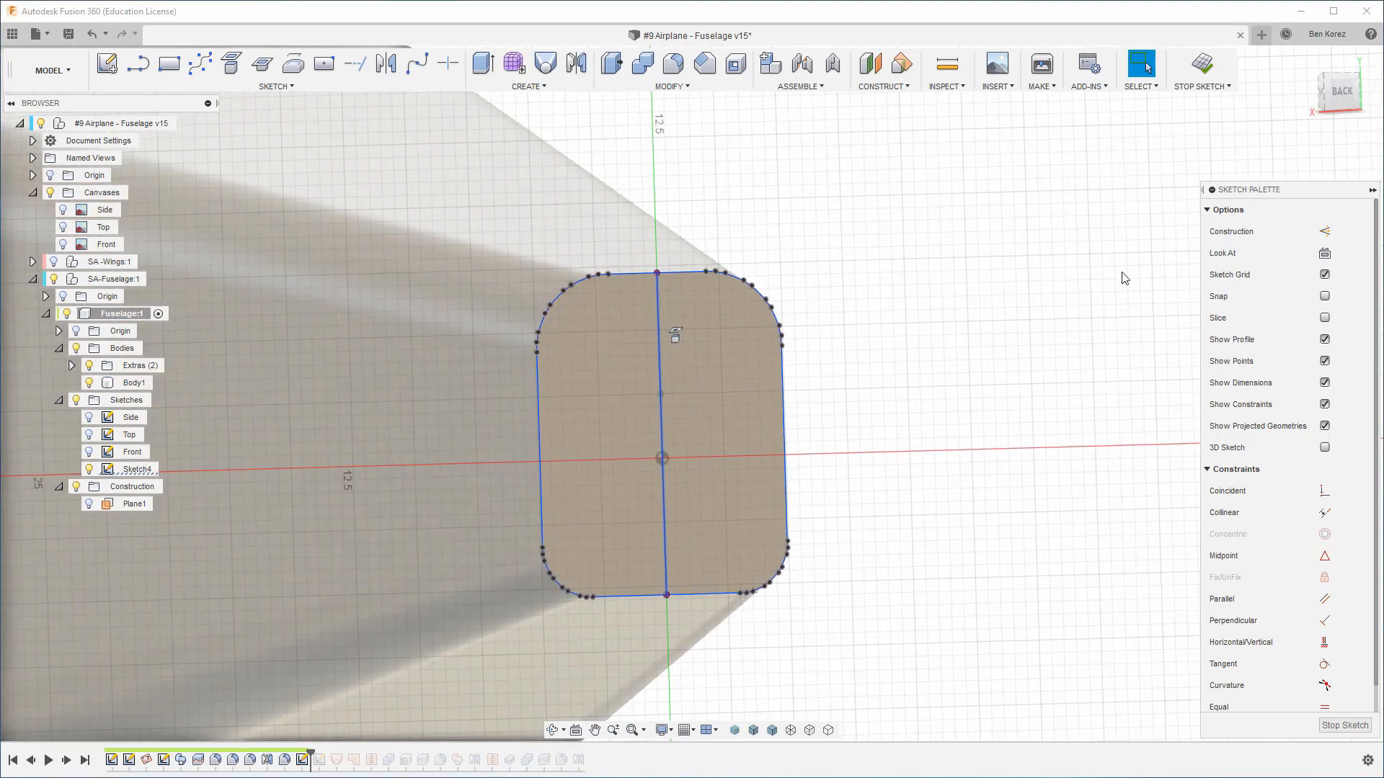
Review the complete rounded tail-end profile squarely from the back and stop editing Sketch4
left_click(1339, 99)
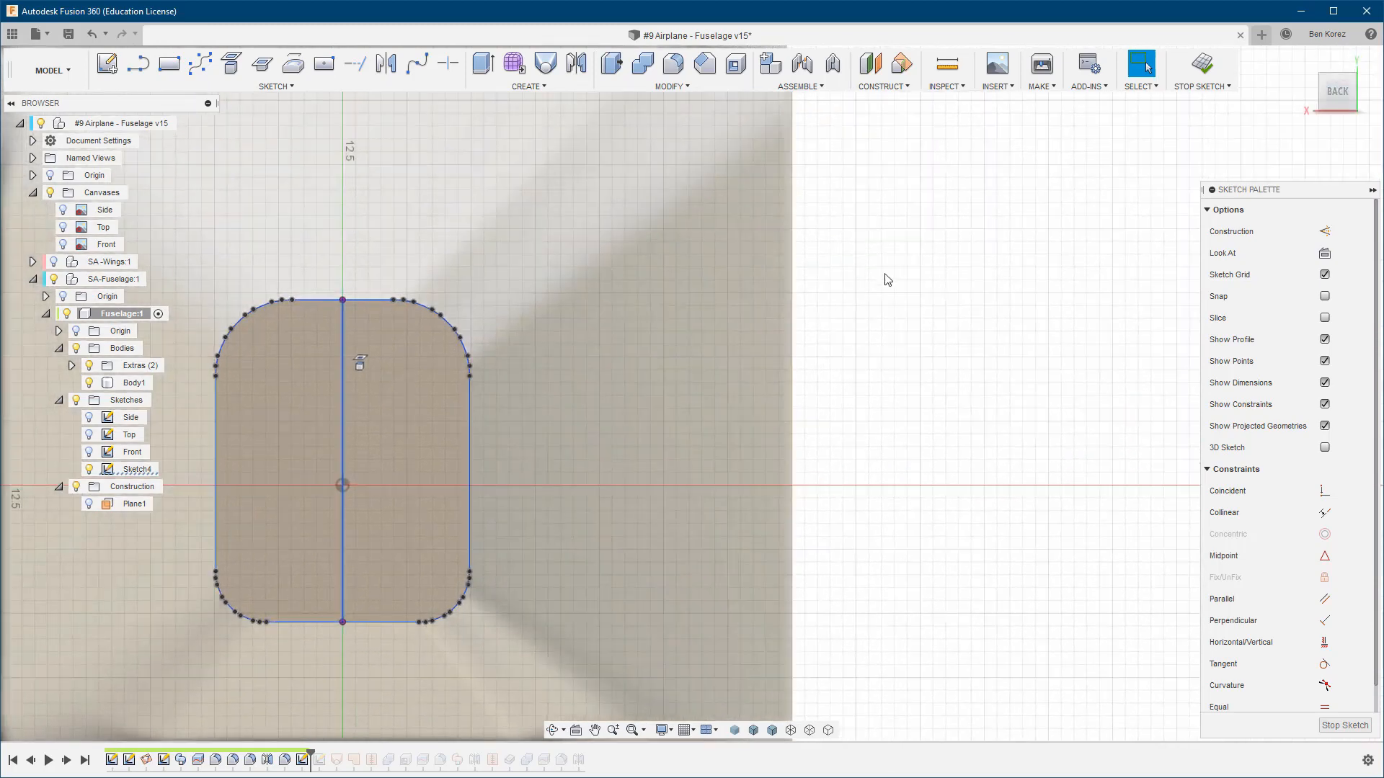
scroll(890, 280, "down", 1)
scroll(292, 326, "up", 2)
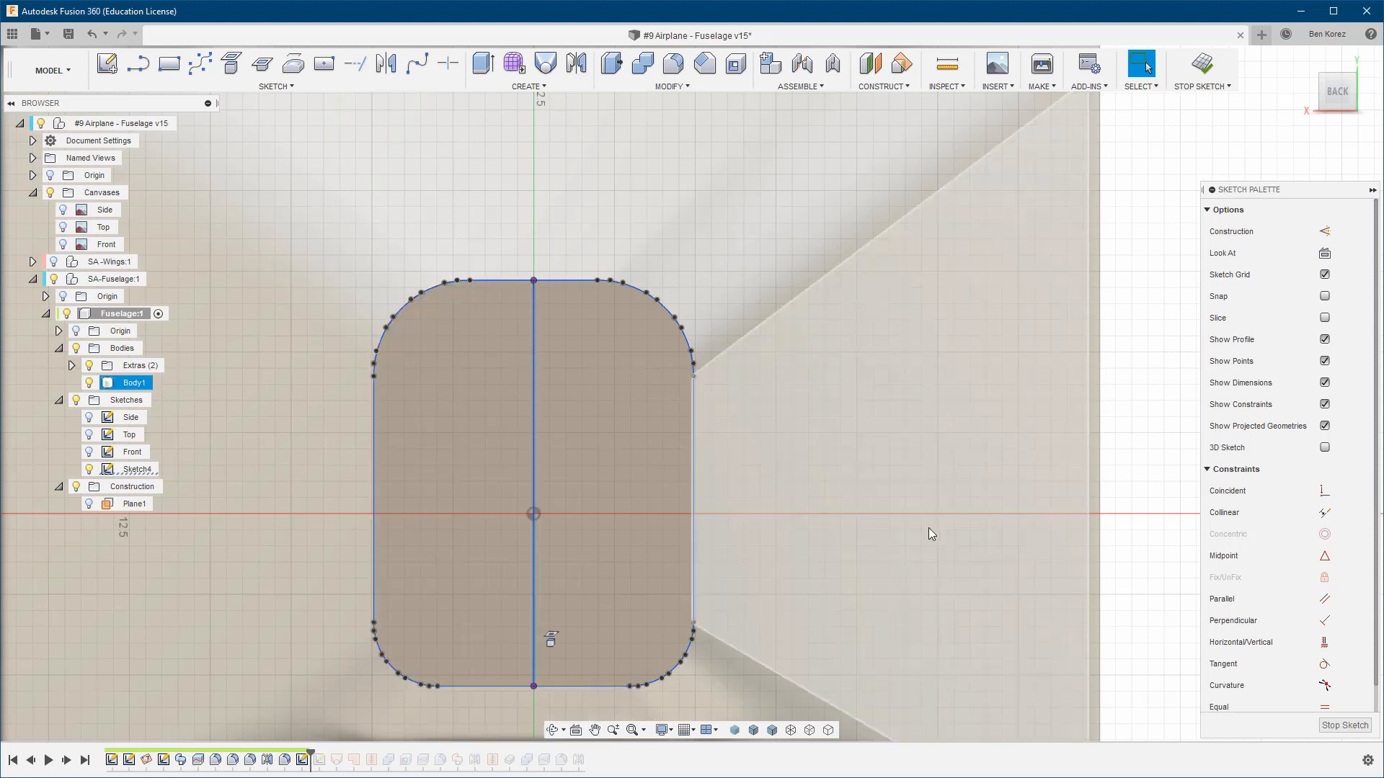
left_click(1202, 72)
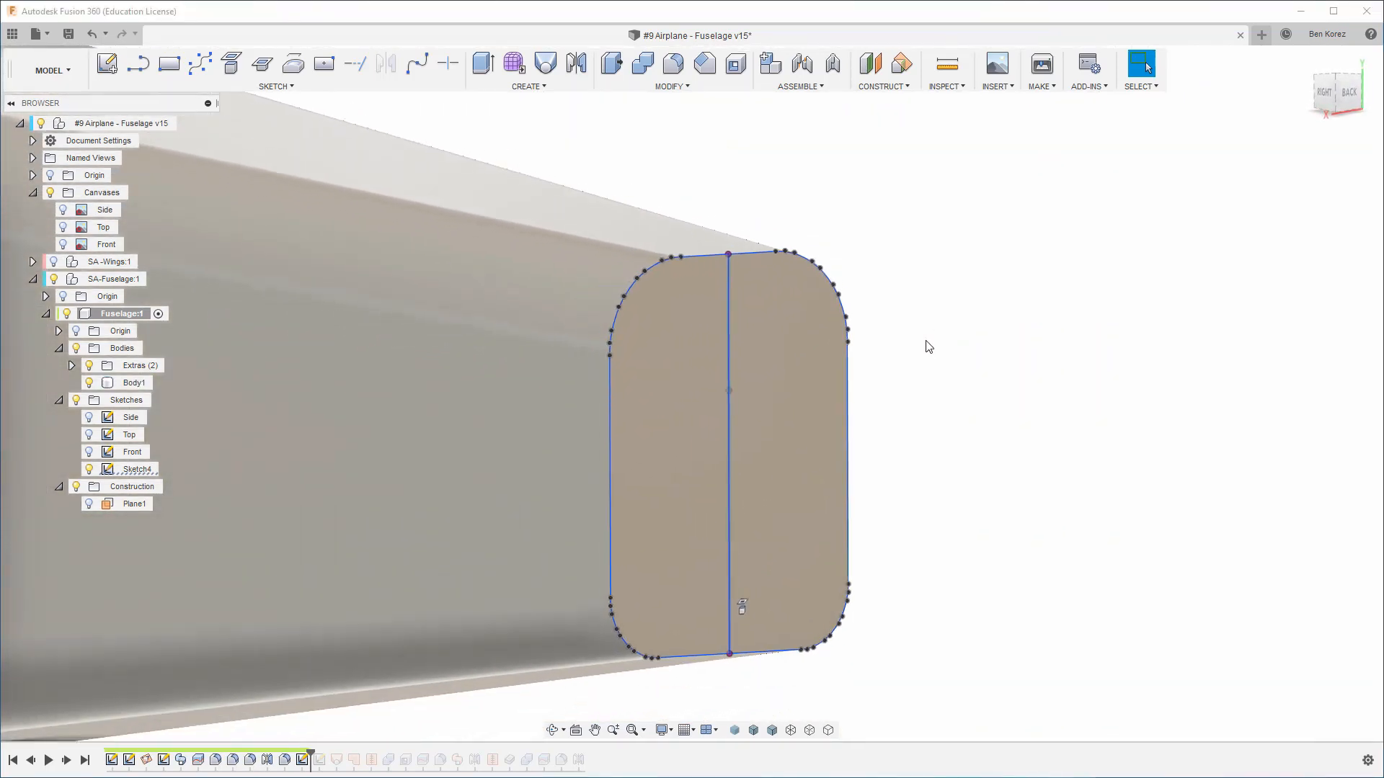
Roll the timeline forward past Sketch5, show that sketch, and show the Side canvas behind it
left_click_drag(310, 752, 328, 752)
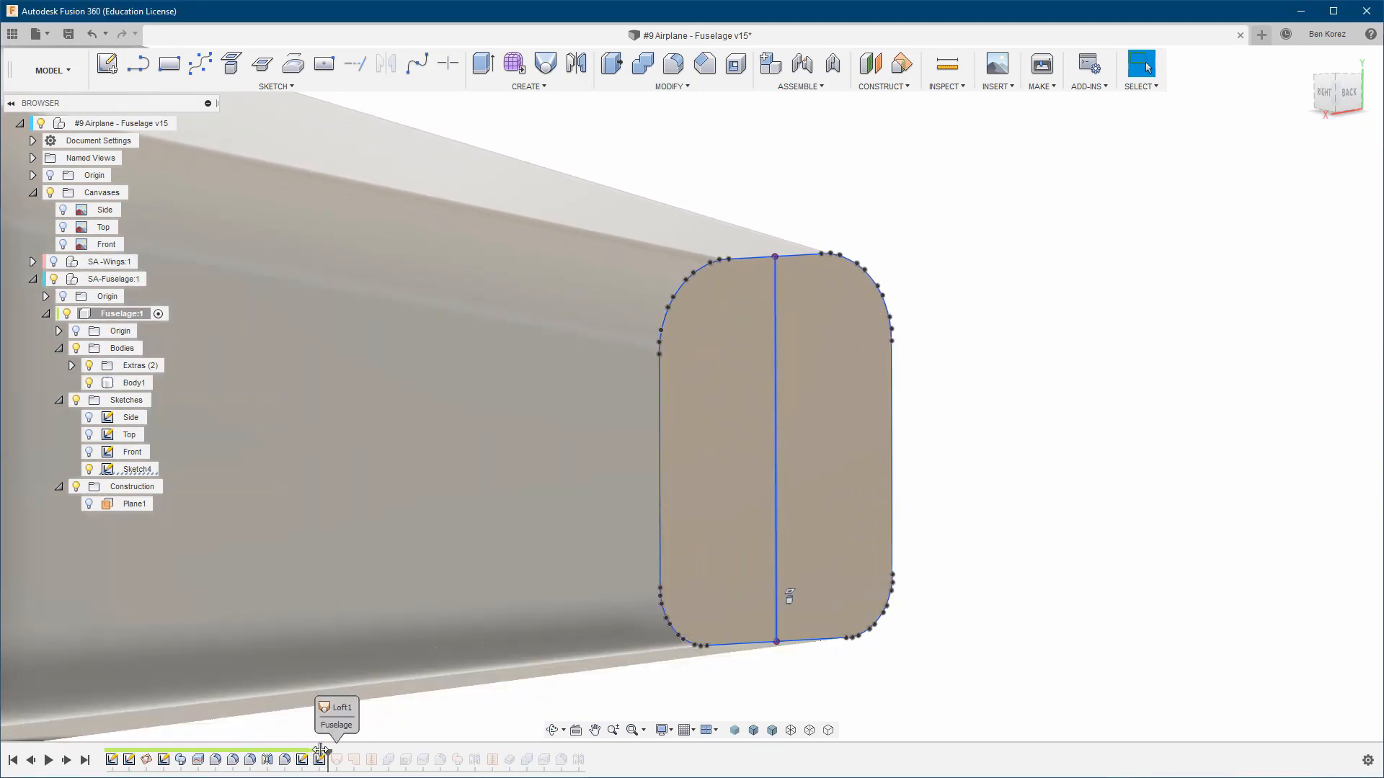
left_click(89, 486)
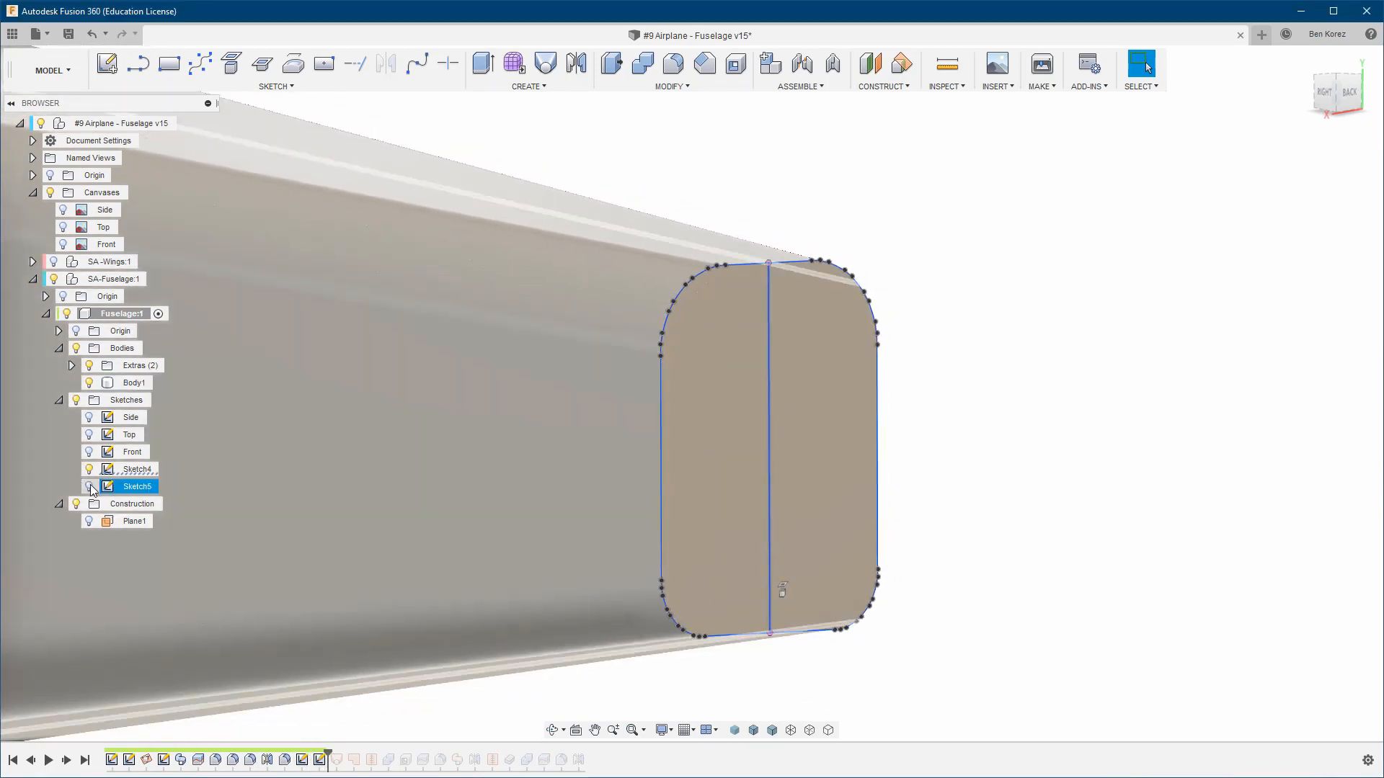
left_click(829, 299)
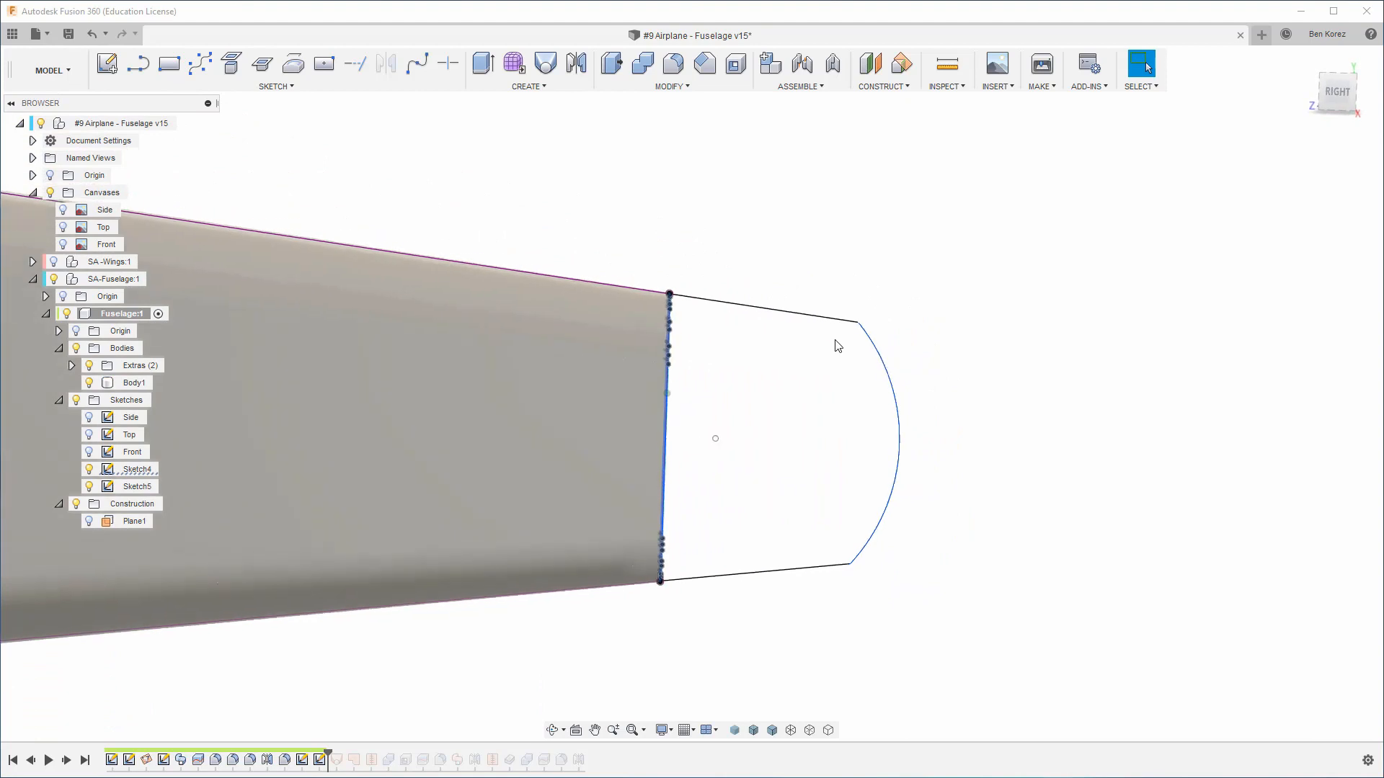
left_click(63, 209)
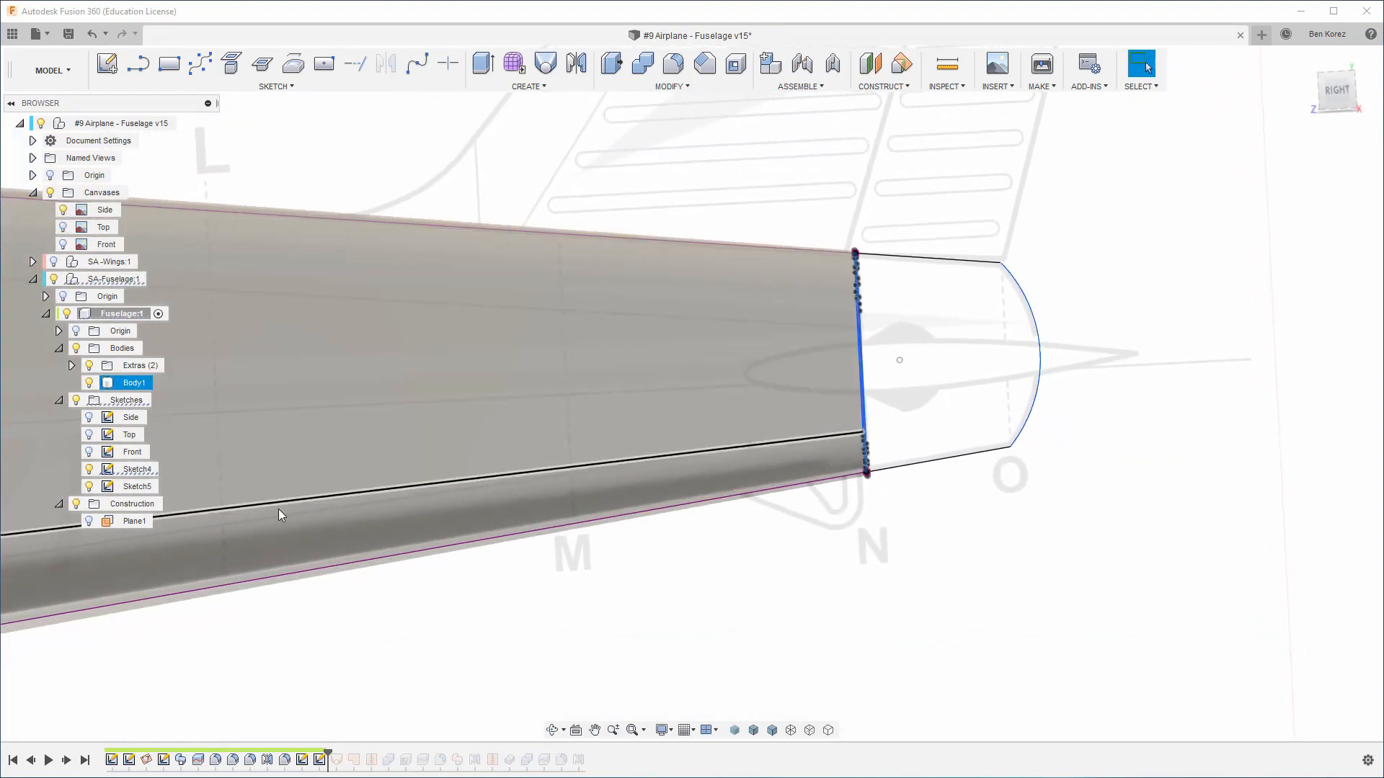
Open Sketch5 for editing and hide Body1 to expose the tail cone lines over the Side canvas
double_click(134, 487)
scroll(1075, 626, "up", 3)
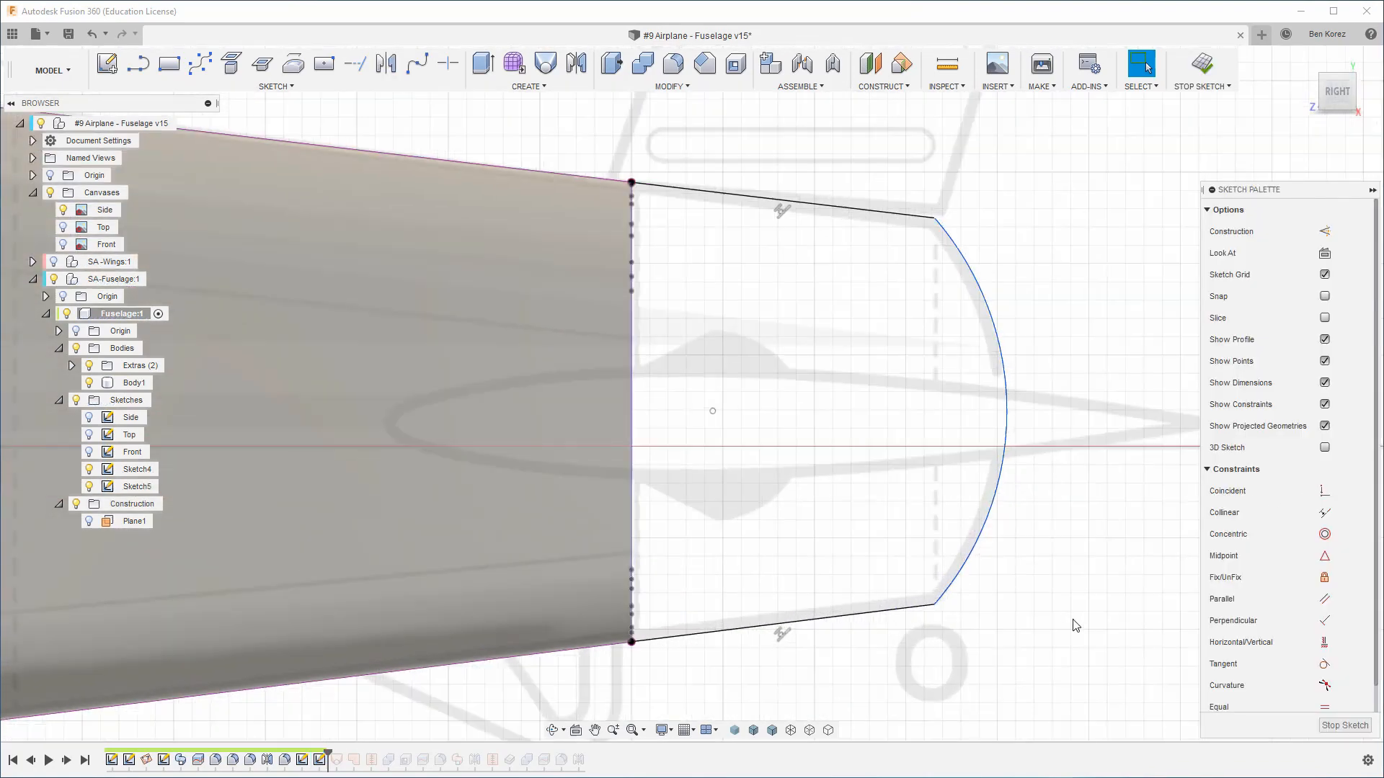
left_click(137, 383)
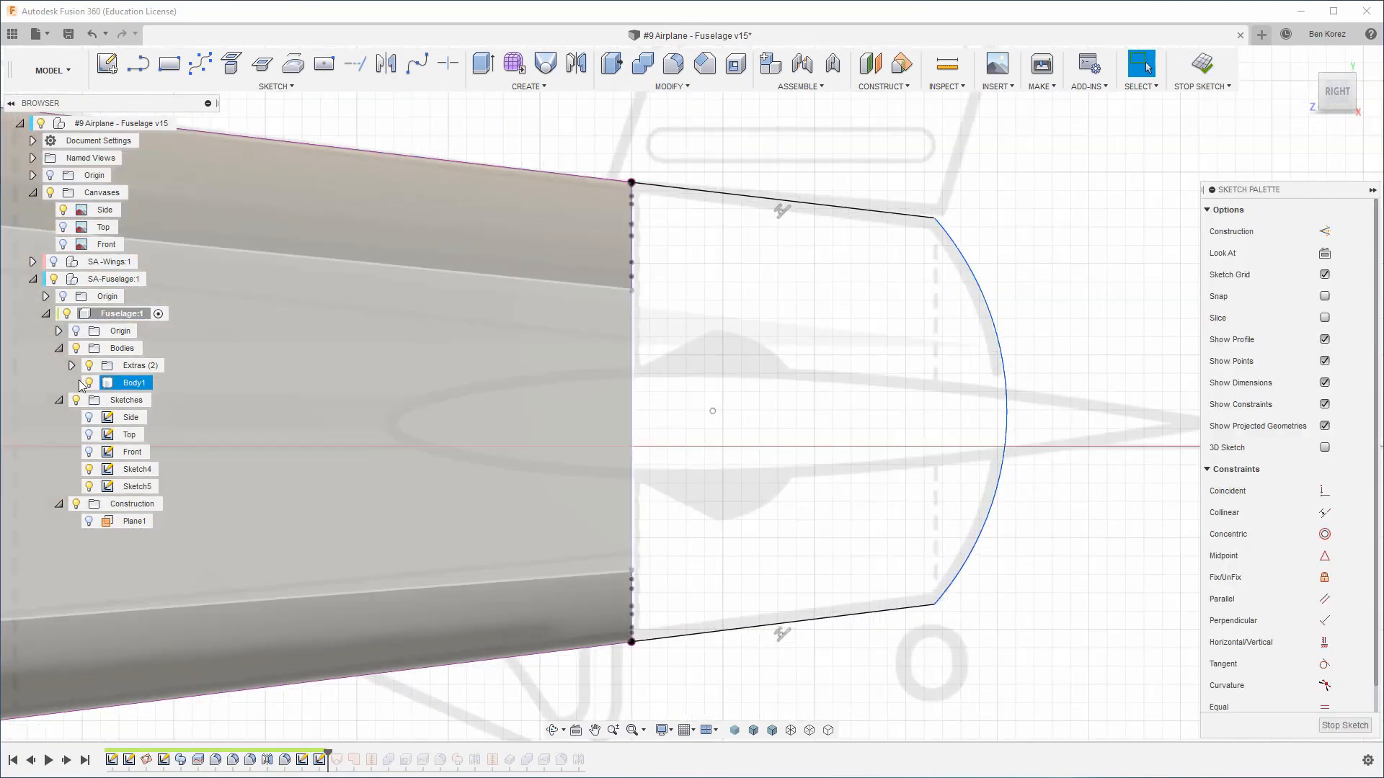
left_click(90, 383)
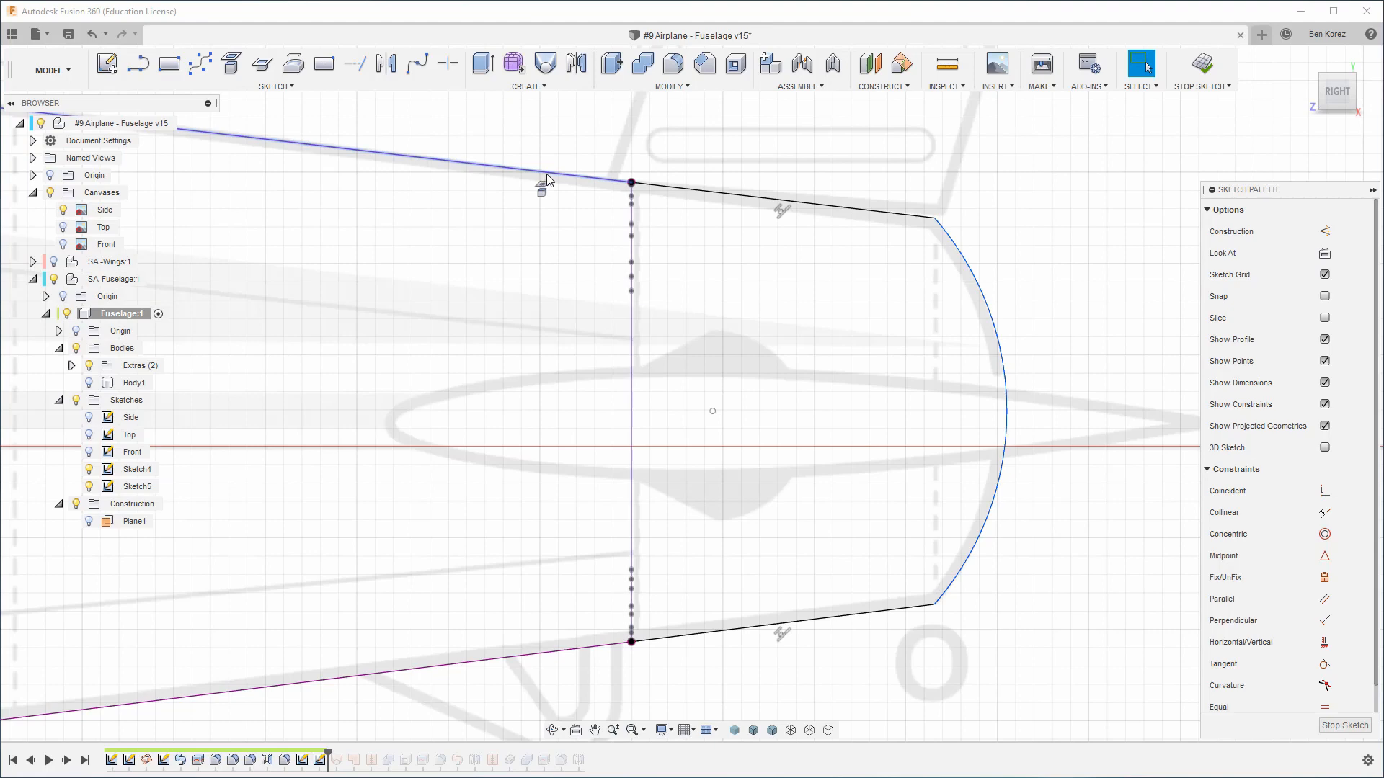
Toggle Body1 and the Side sketch to check which geometry the projected fuselage lines in Sketch5 come from
scroll(843, 322, "down", 2)
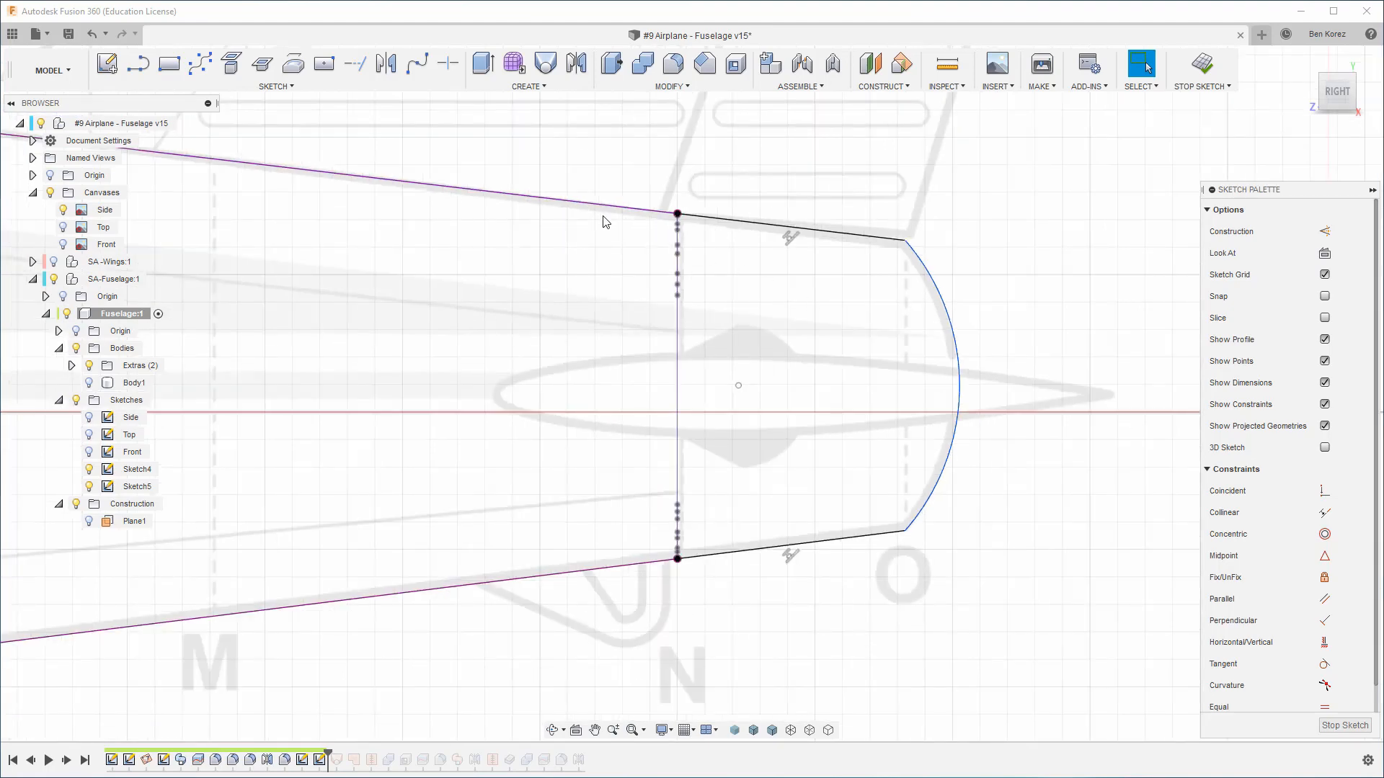
left_click(89, 383)
left_click(89, 383)
left_click(88, 418)
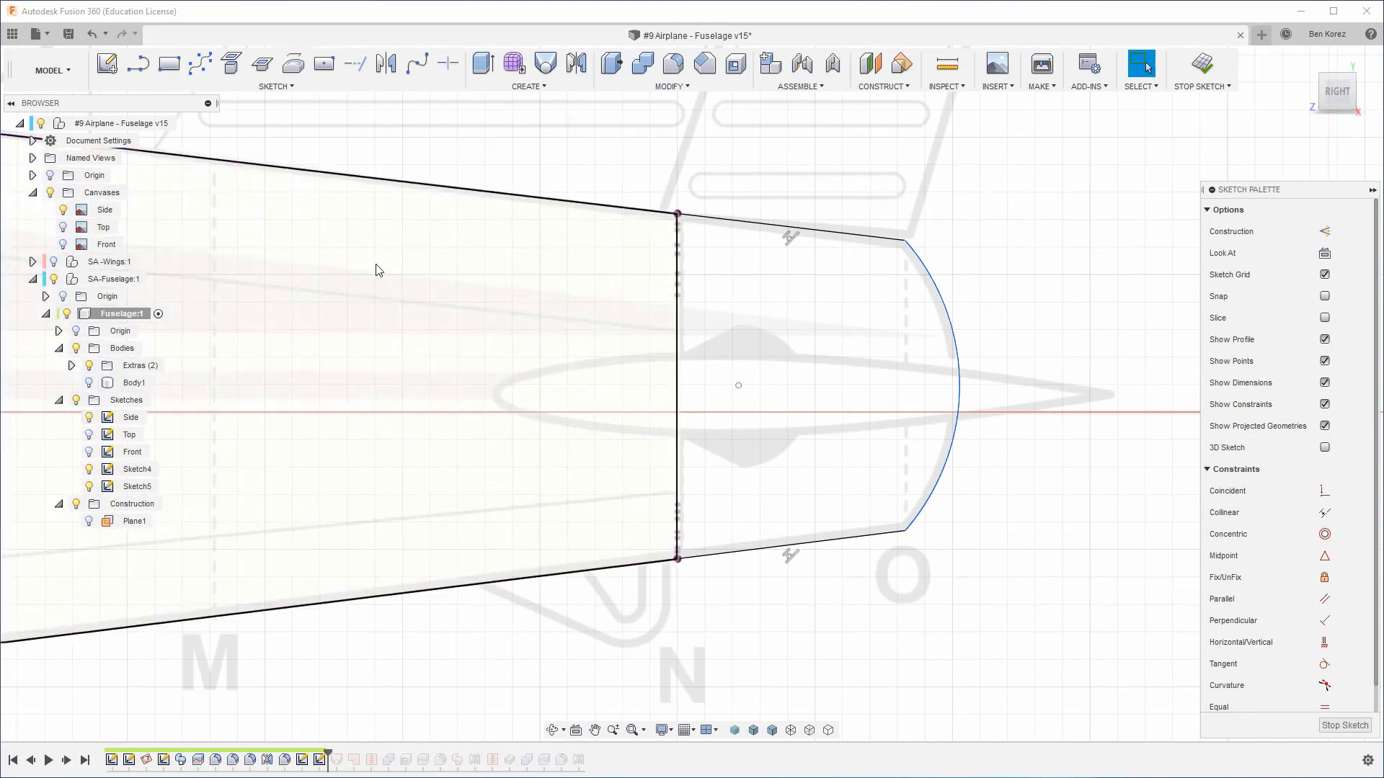
left_click(89, 418)
left_click(89, 418)
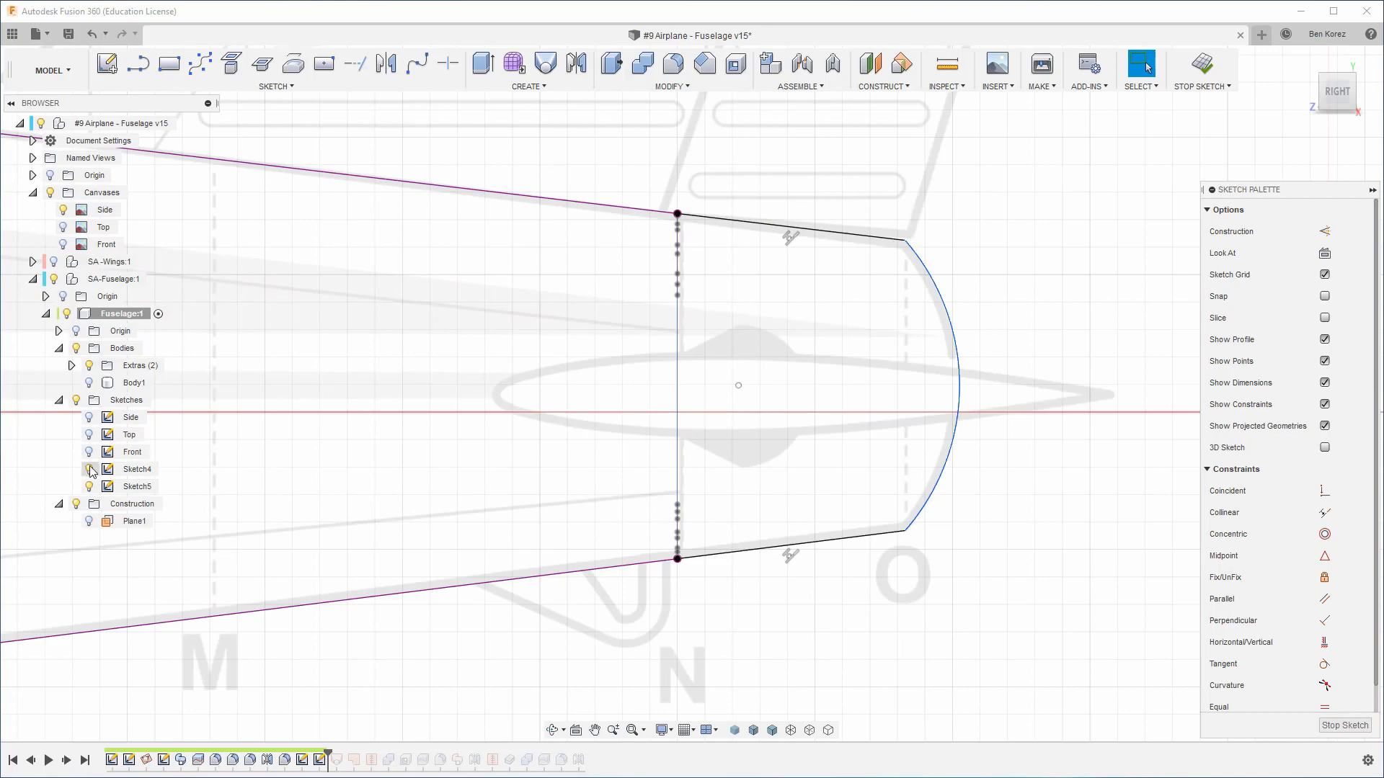
Examine from an angle how the Sketch5 tail lines meet the upper and lower centre points of the Sketch4 profile
middle_click_drag(310, 364, 350, 355, "shift")
scroll(736, 250, "up", 6)
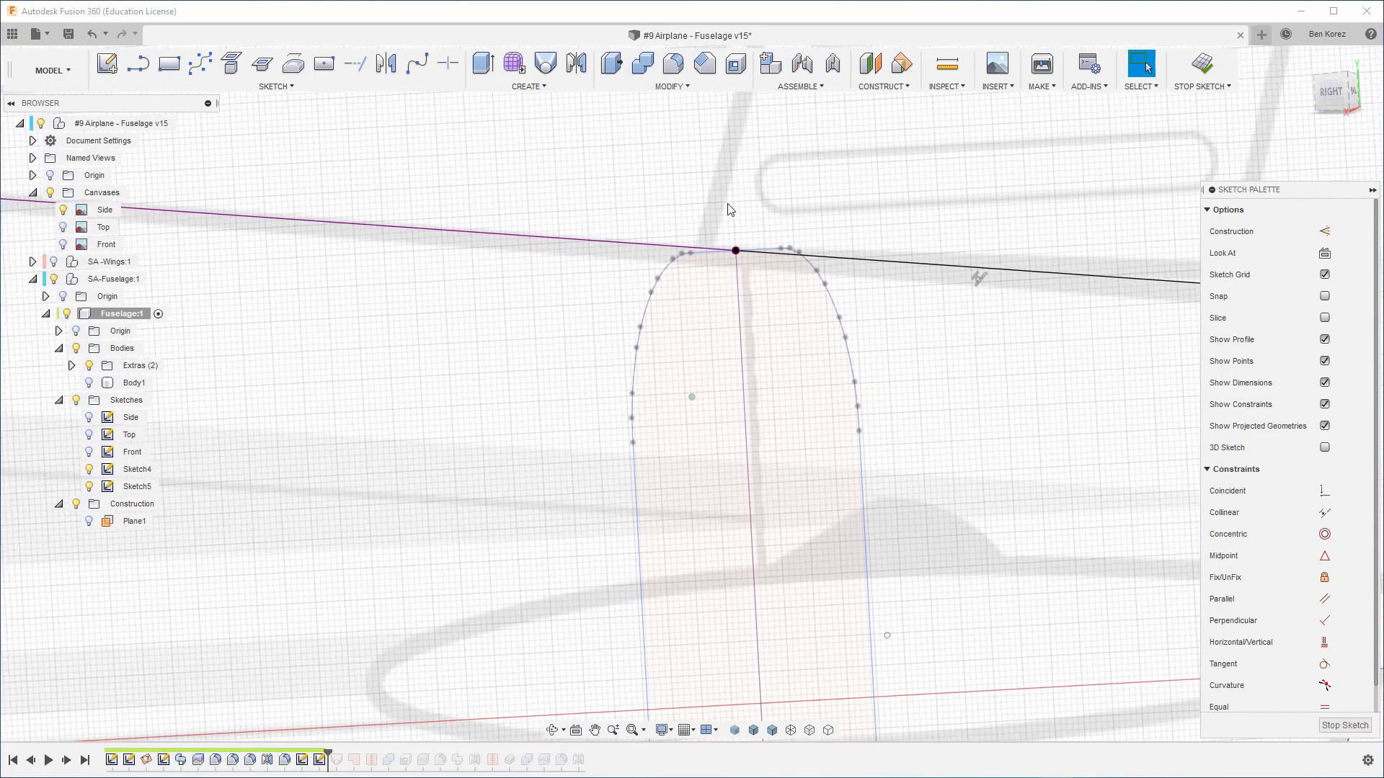
mouse_move(737, 249)
middle_mouse_down("shift")
mouse_move(755, 682)
mouse_move(728, 673)
mouse_move(716, 206)
mouse_move(710, 569)
mouse_move(733, 650)
mouse_move(740, 567)
middle_mouse_up("shift")
middle_click_drag(747, 310, 701, 286, "shift")
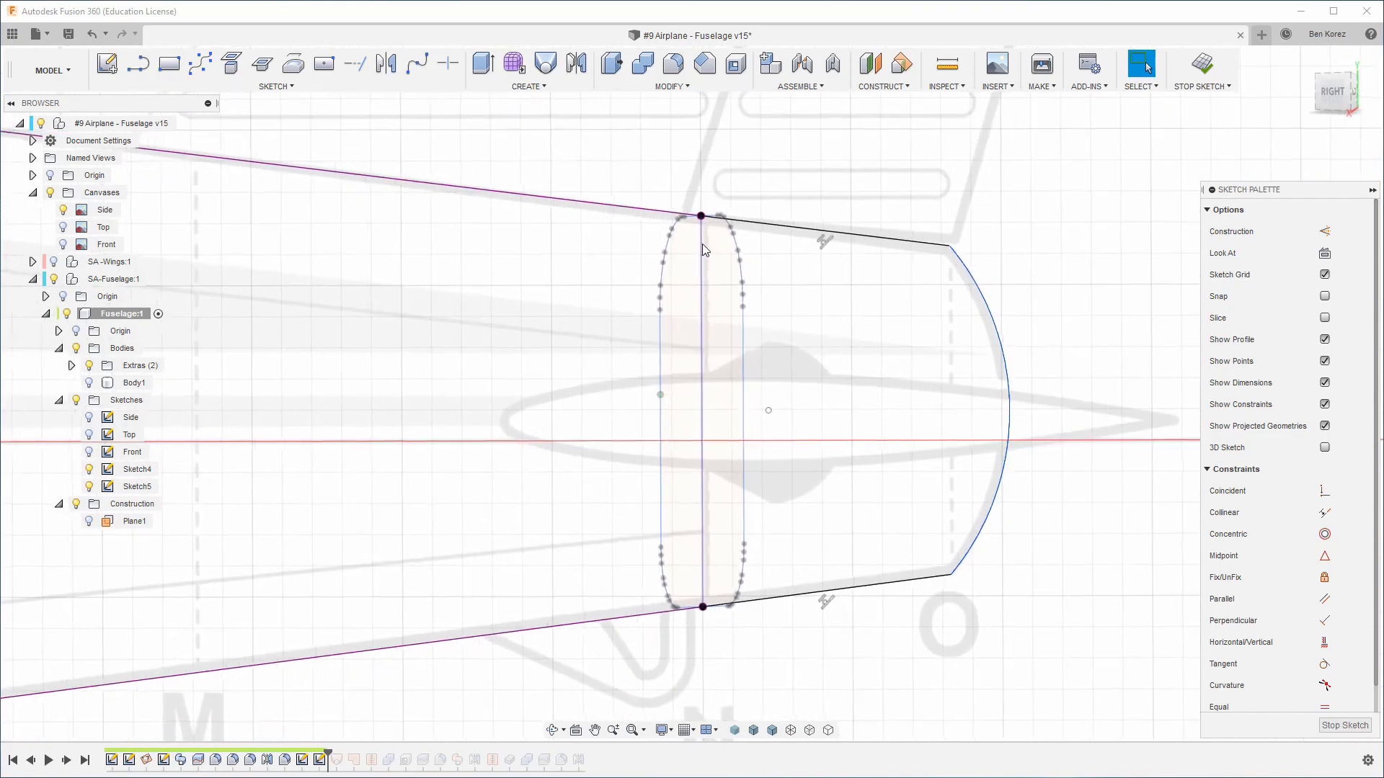
left_click(93, 485)
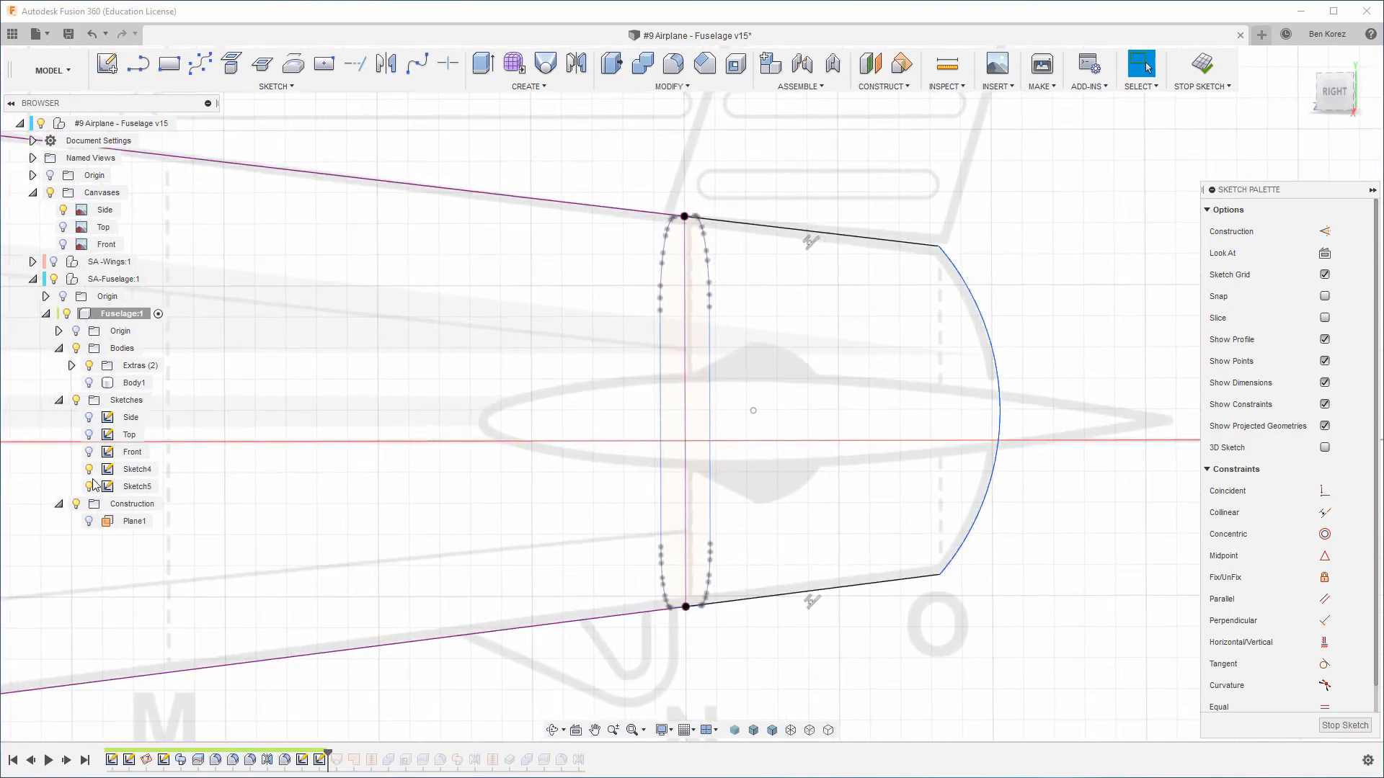
Inspect the upper tail line of Sketch5 from the right side, including its constraints and the endpoint where it meets the arc
left_click(1337, 92)
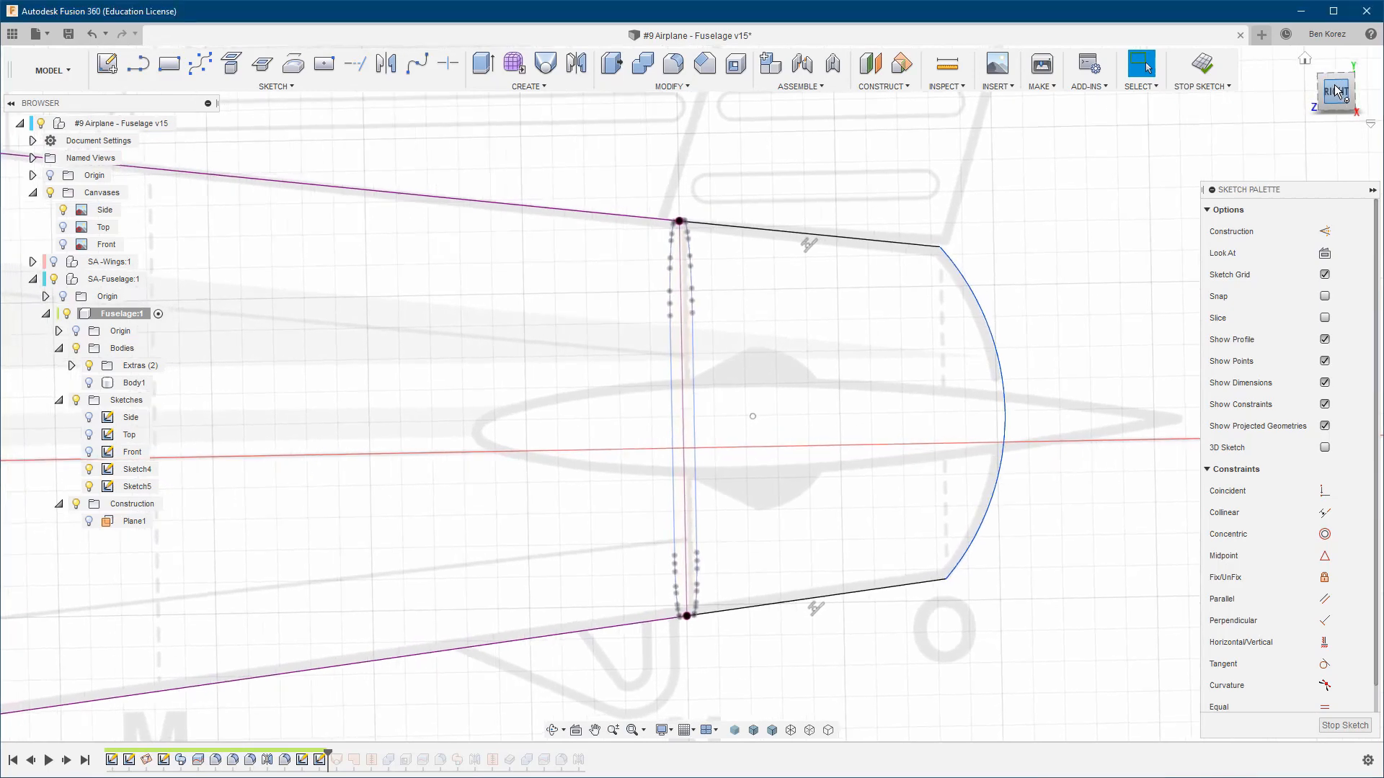
scroll(996, 348, "up", 5)
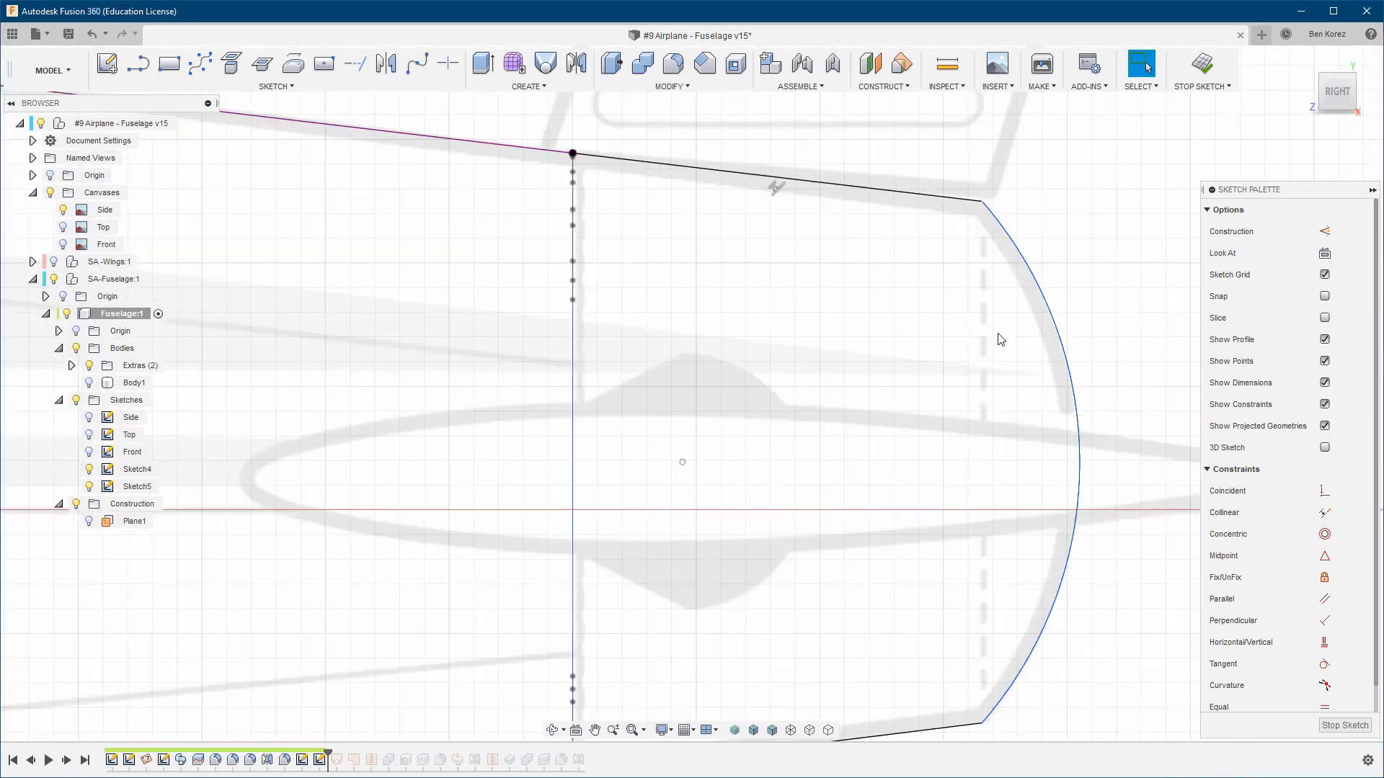
left_click(948, 200)
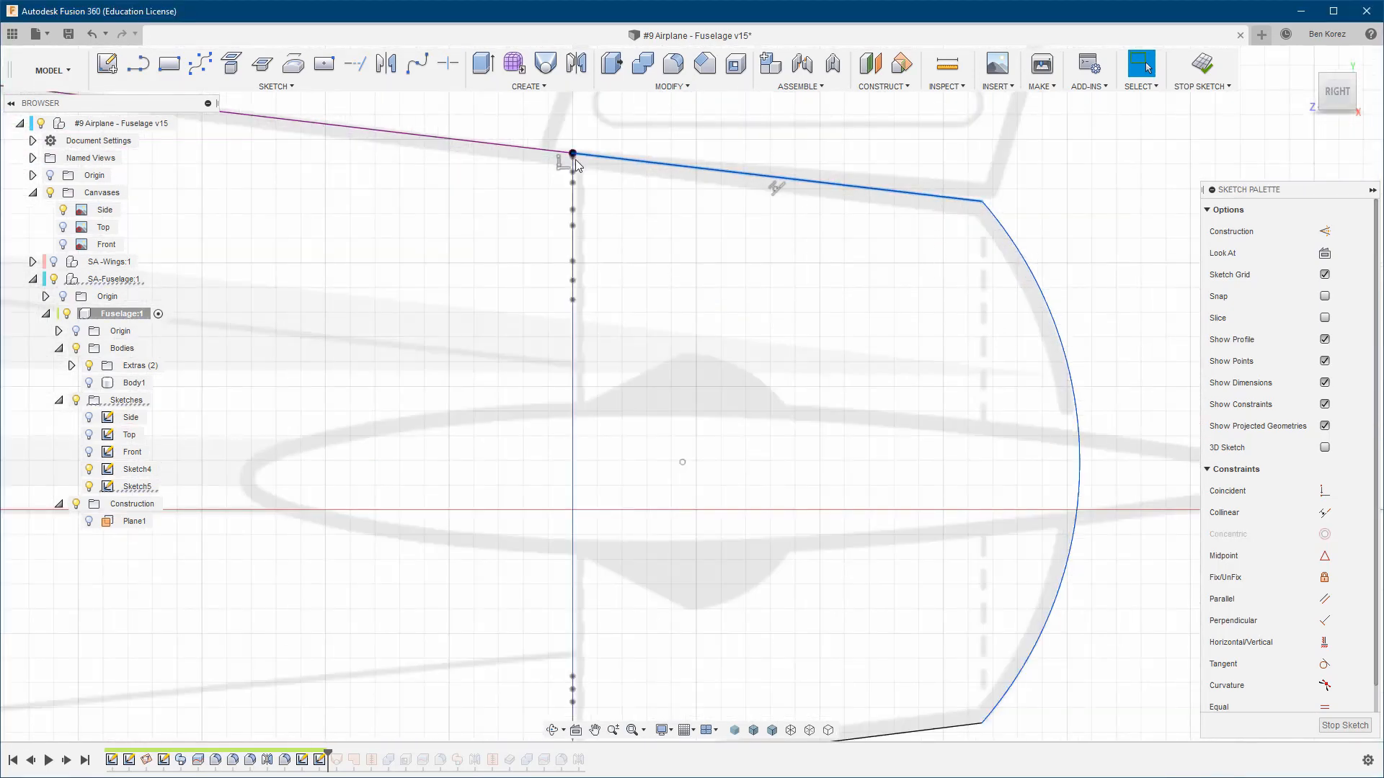
scroll(987, 207, "up", 5)
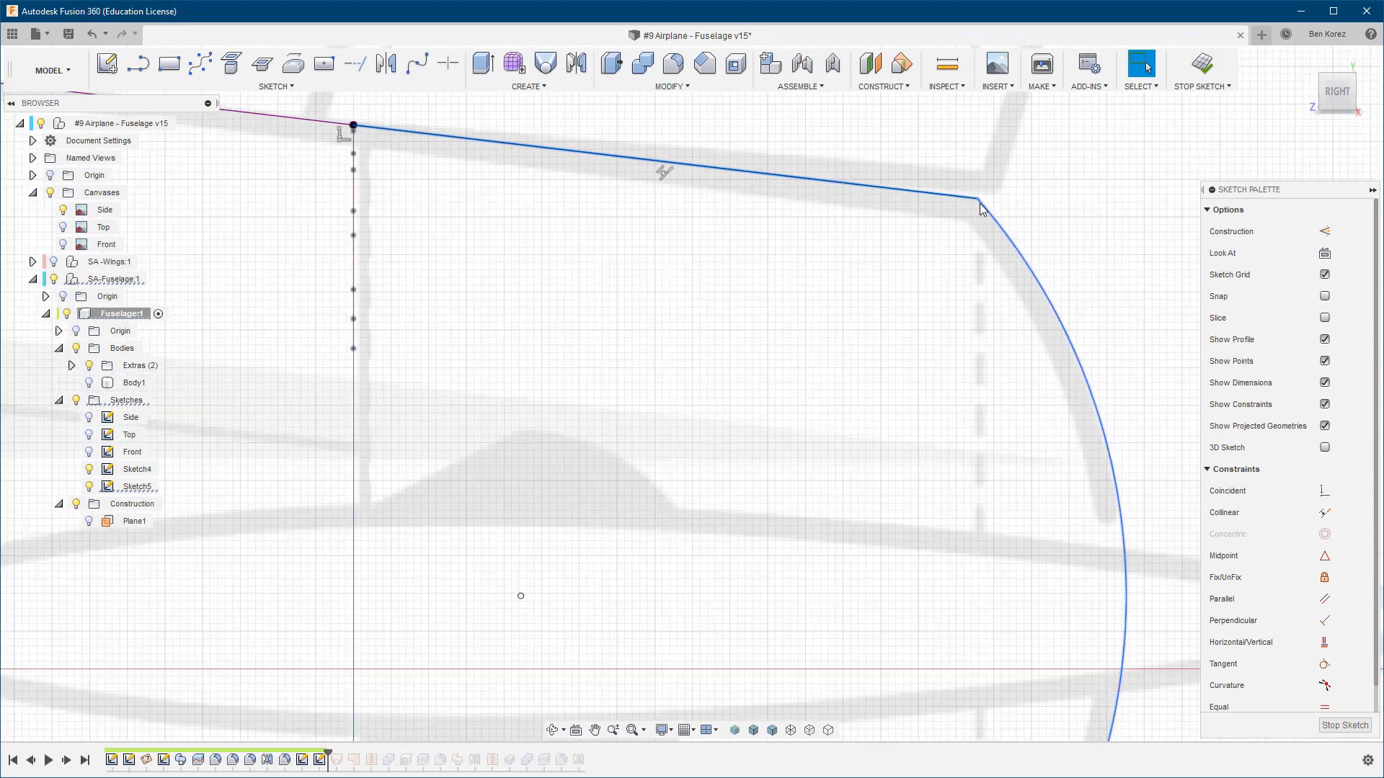
scroll(979, 202, "down", 8)
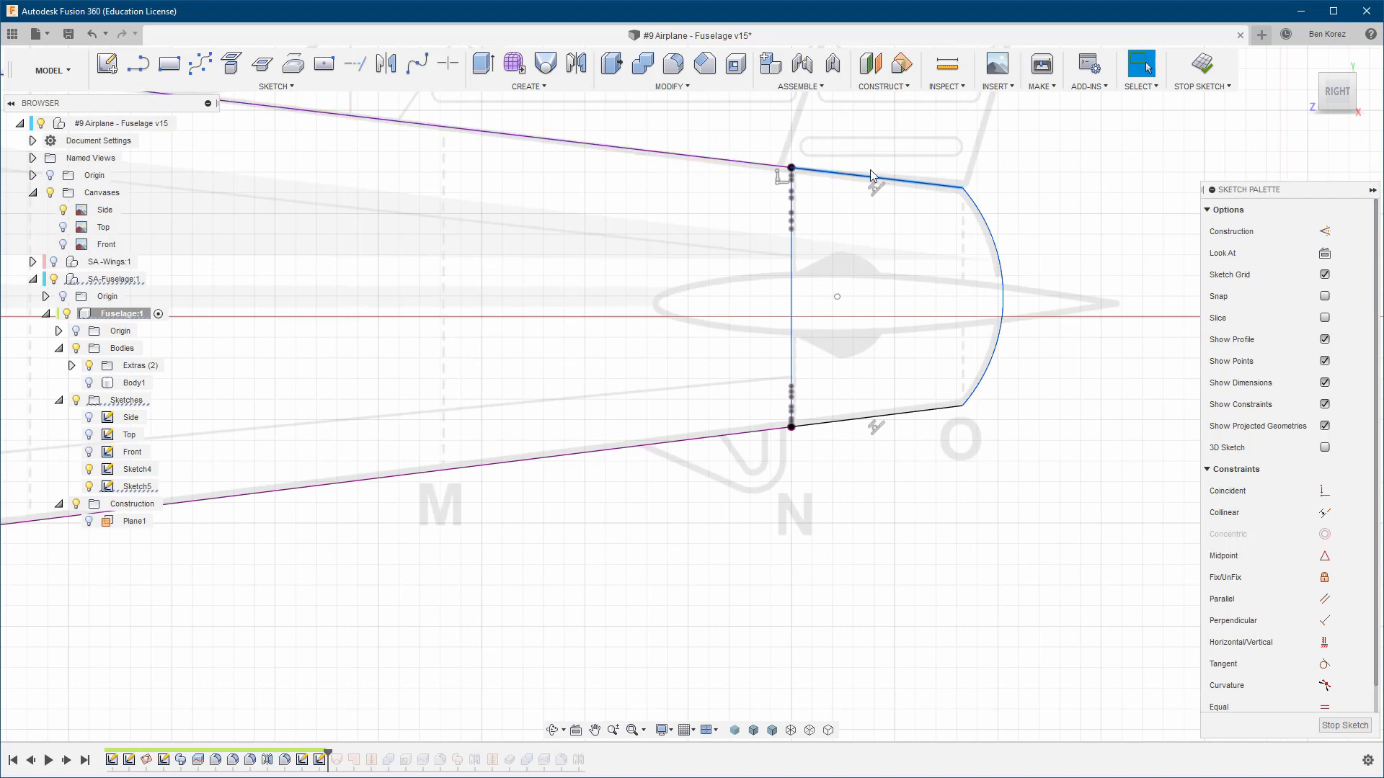
scroll(829, 163, "up", 5)
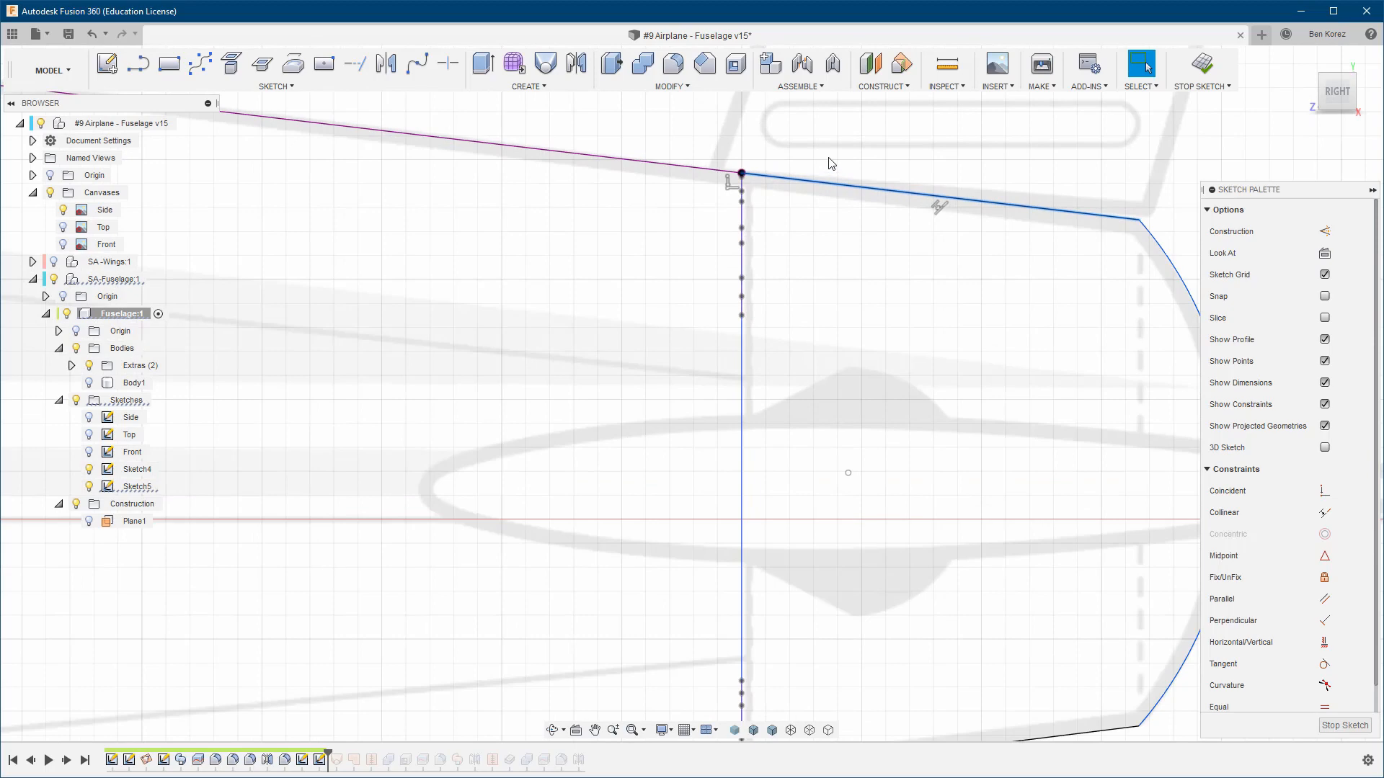
Examine the arc closing the tail end in Sketch5 against the Side canvas, and review the available arc types
scroll(593, 165, "down", 2)
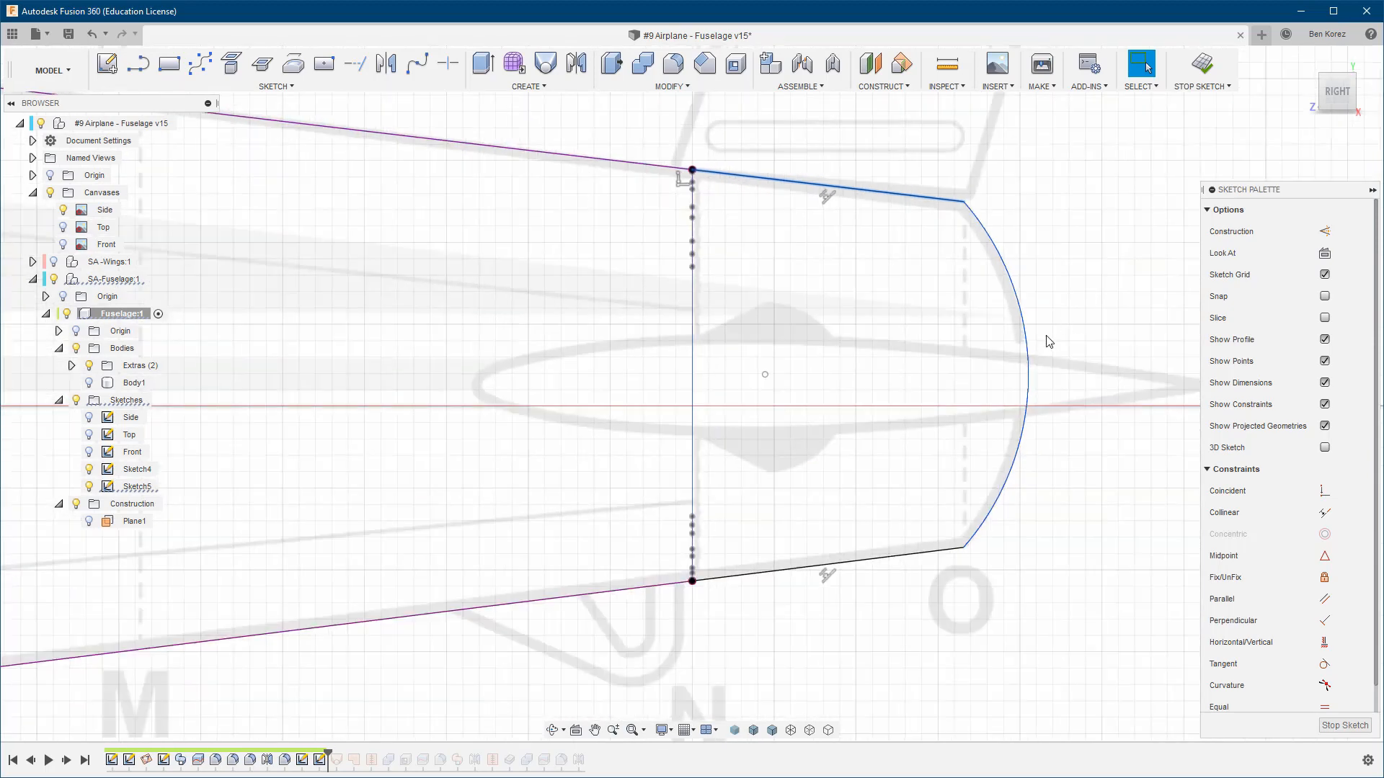
scroll(1048, 341, "up", 2)
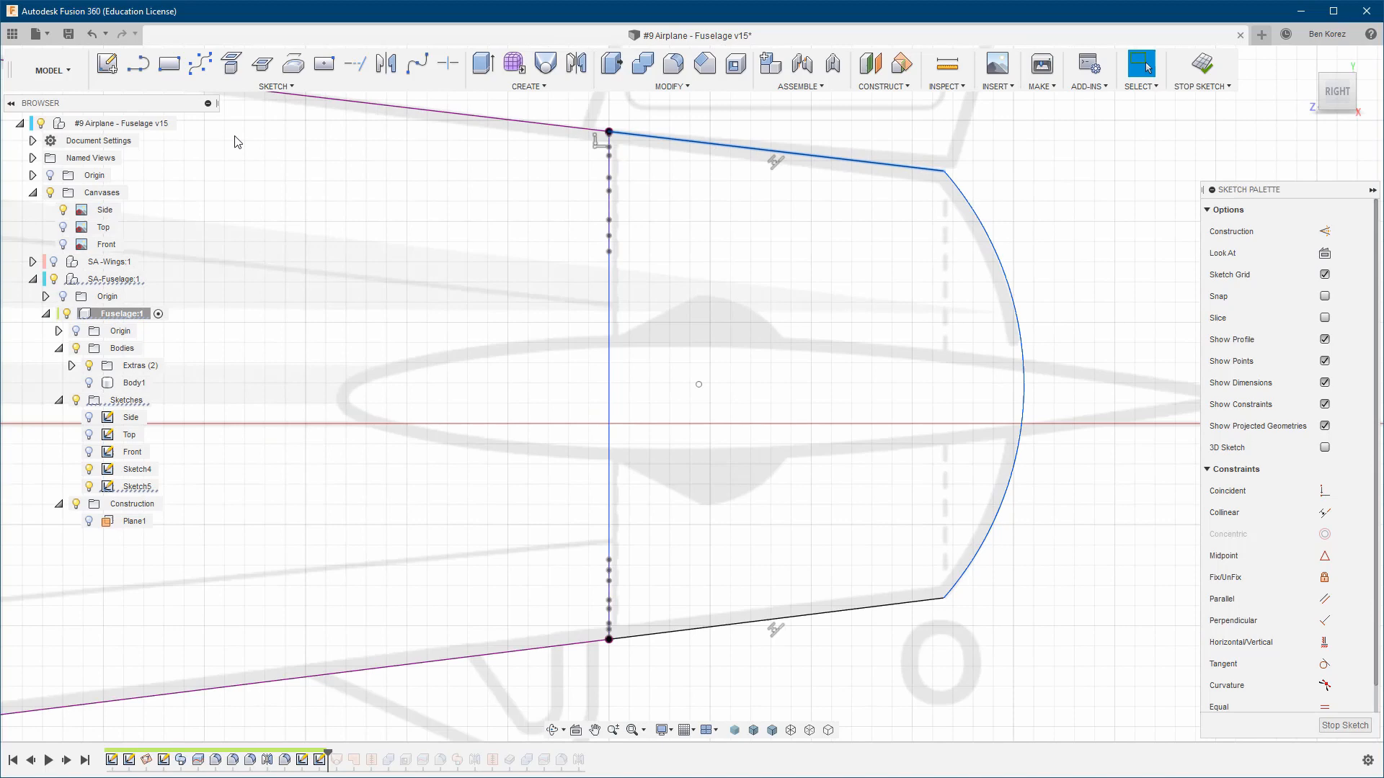
left_click(281, 86)
mouse_move(187, 173)
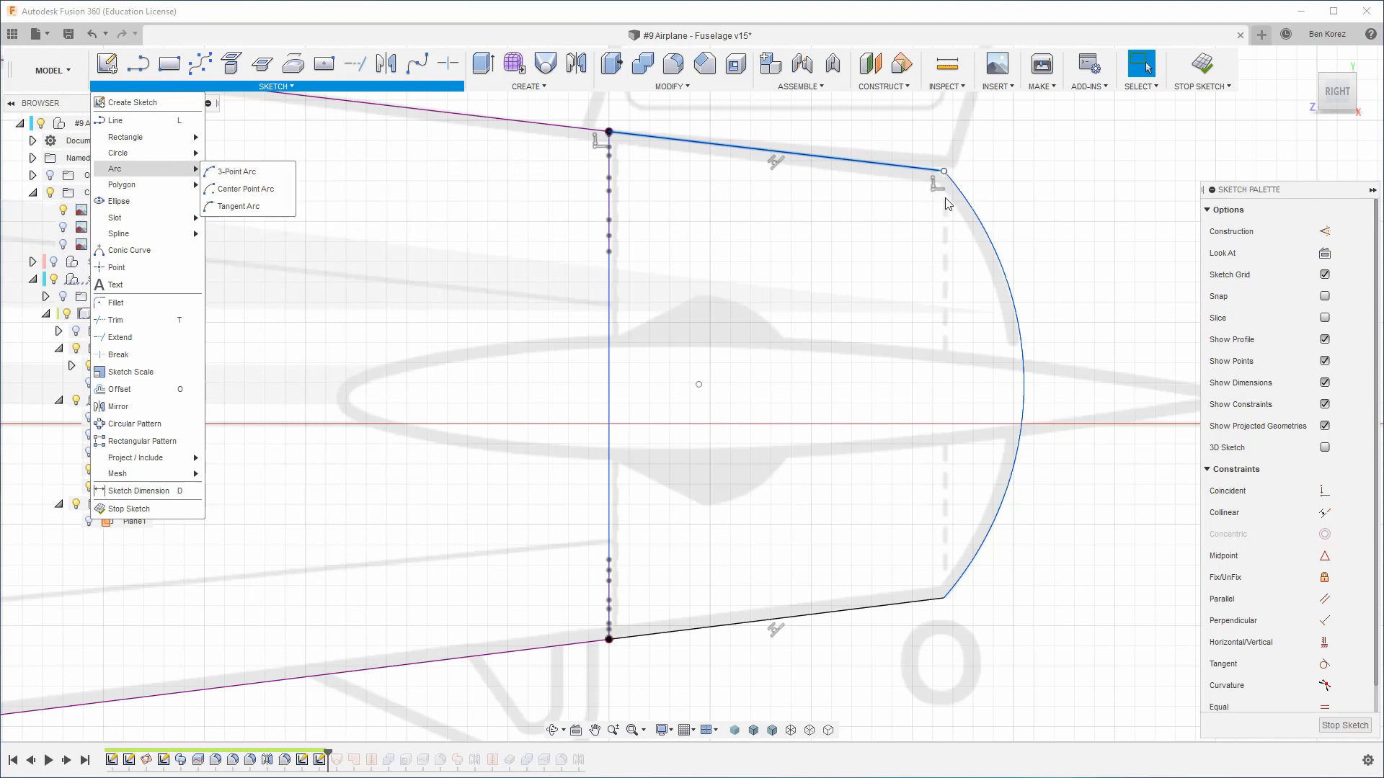
left_click(1137, 326)
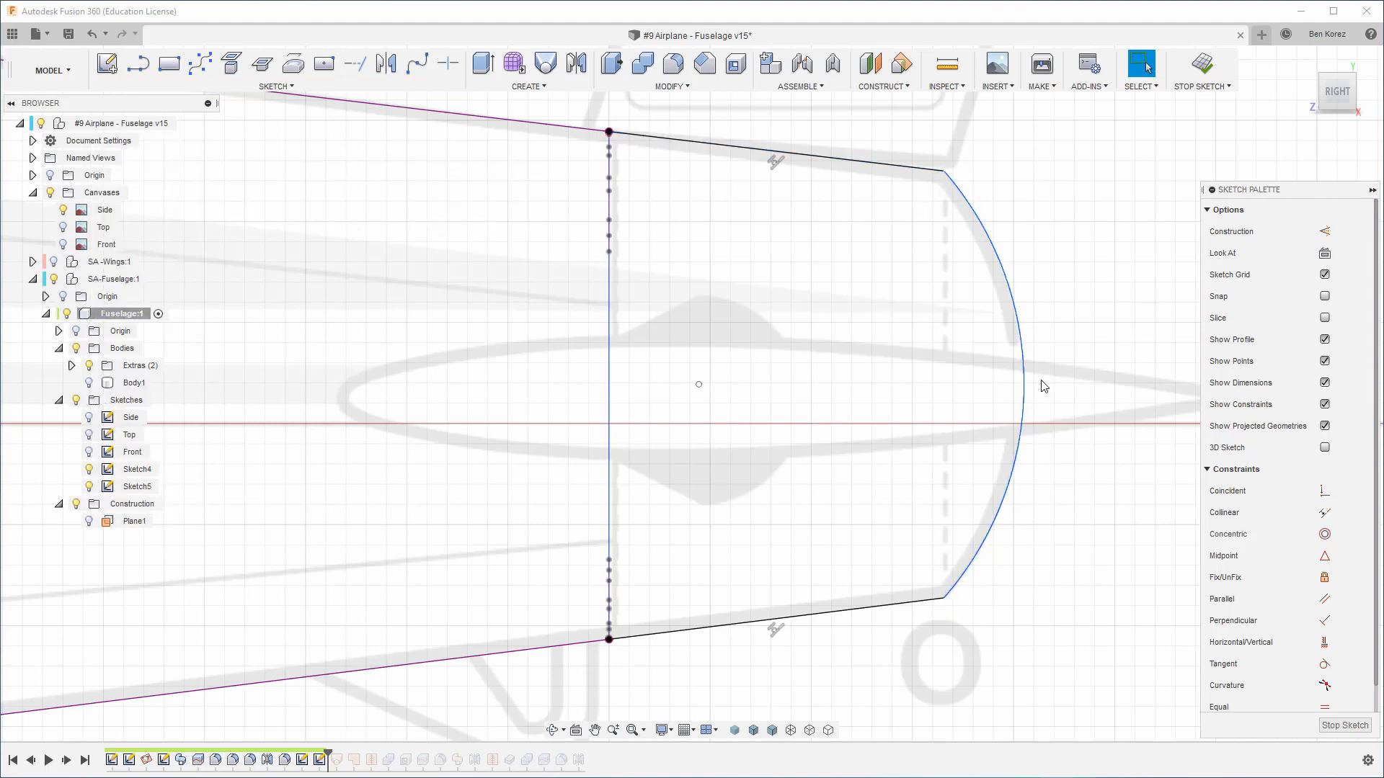
scroll(1035, 395, "up", 5)
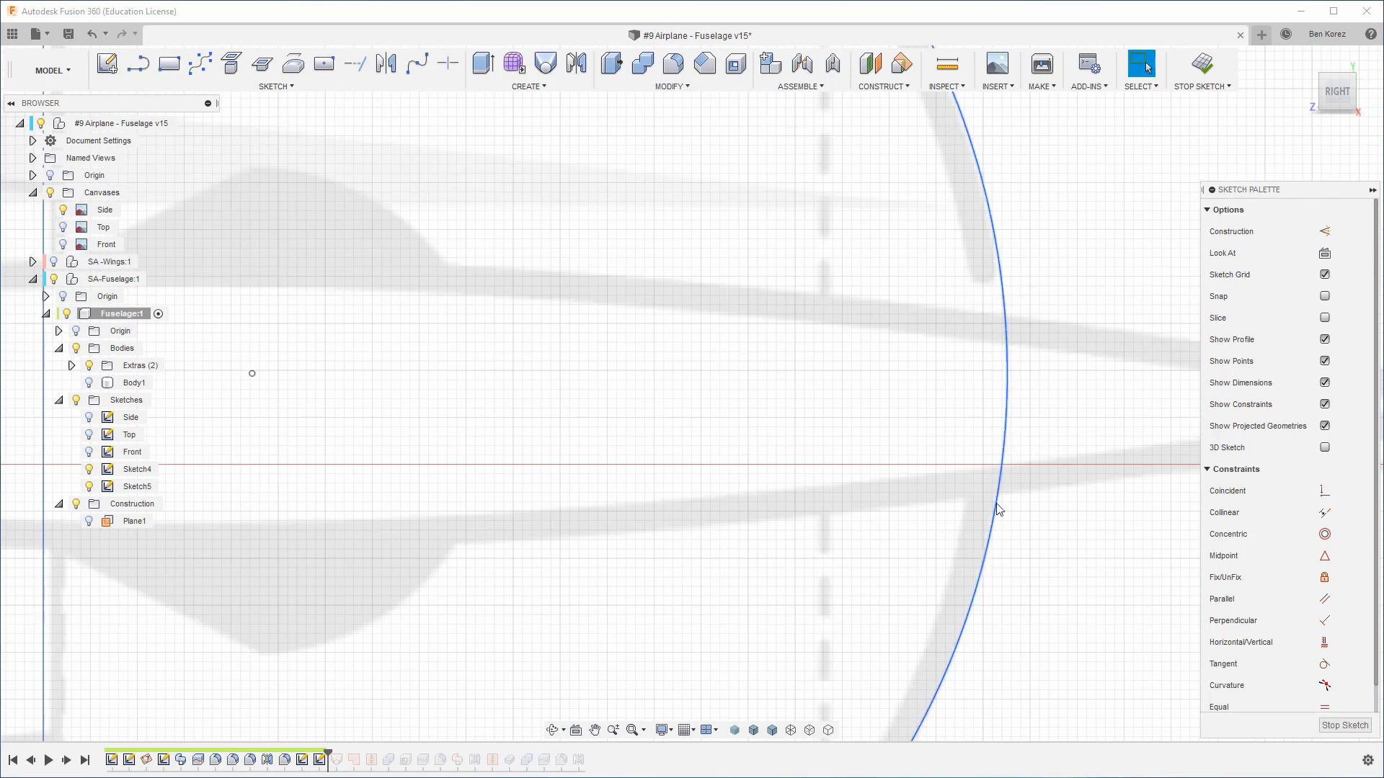
scroll(1009, 416, "down", 3)
scroll(1007, 415, "down", 3)
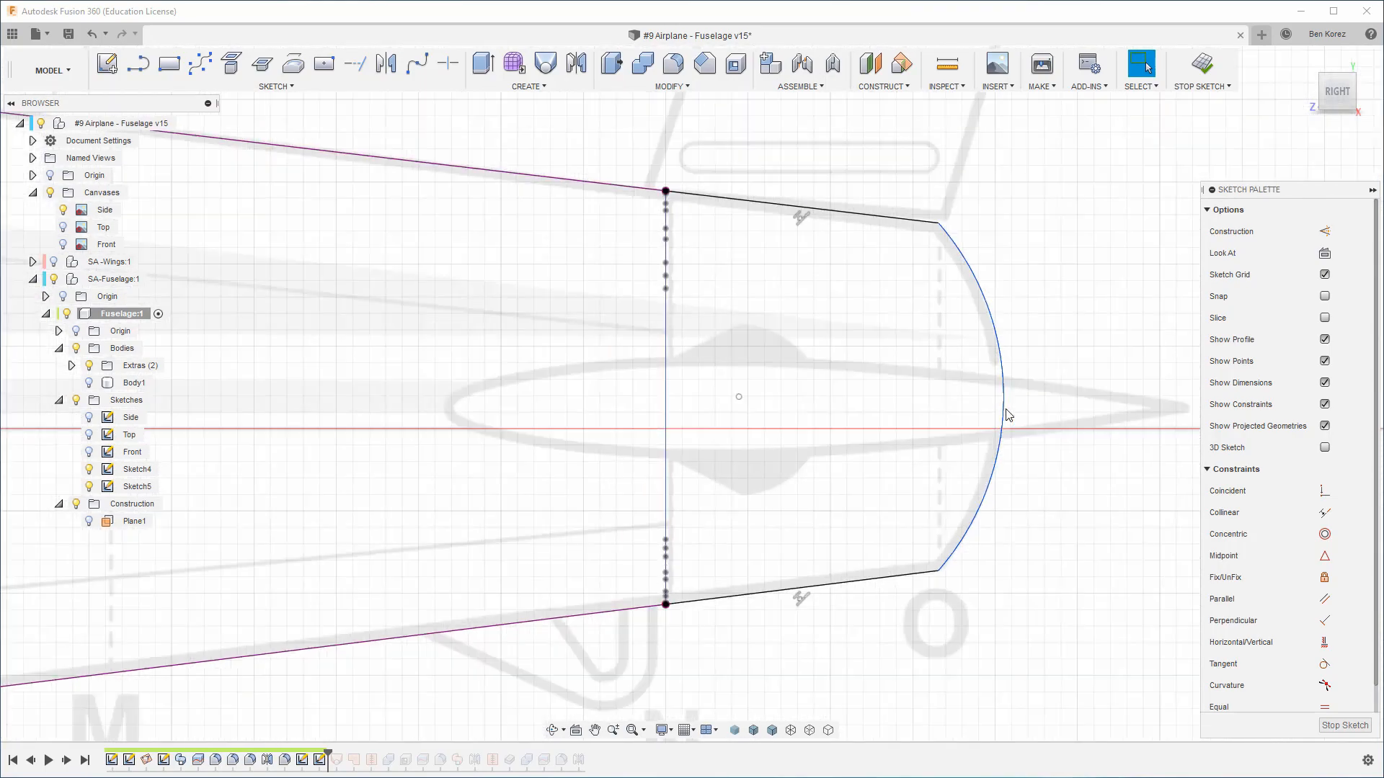
scroll(1143, 278, "down", 2)
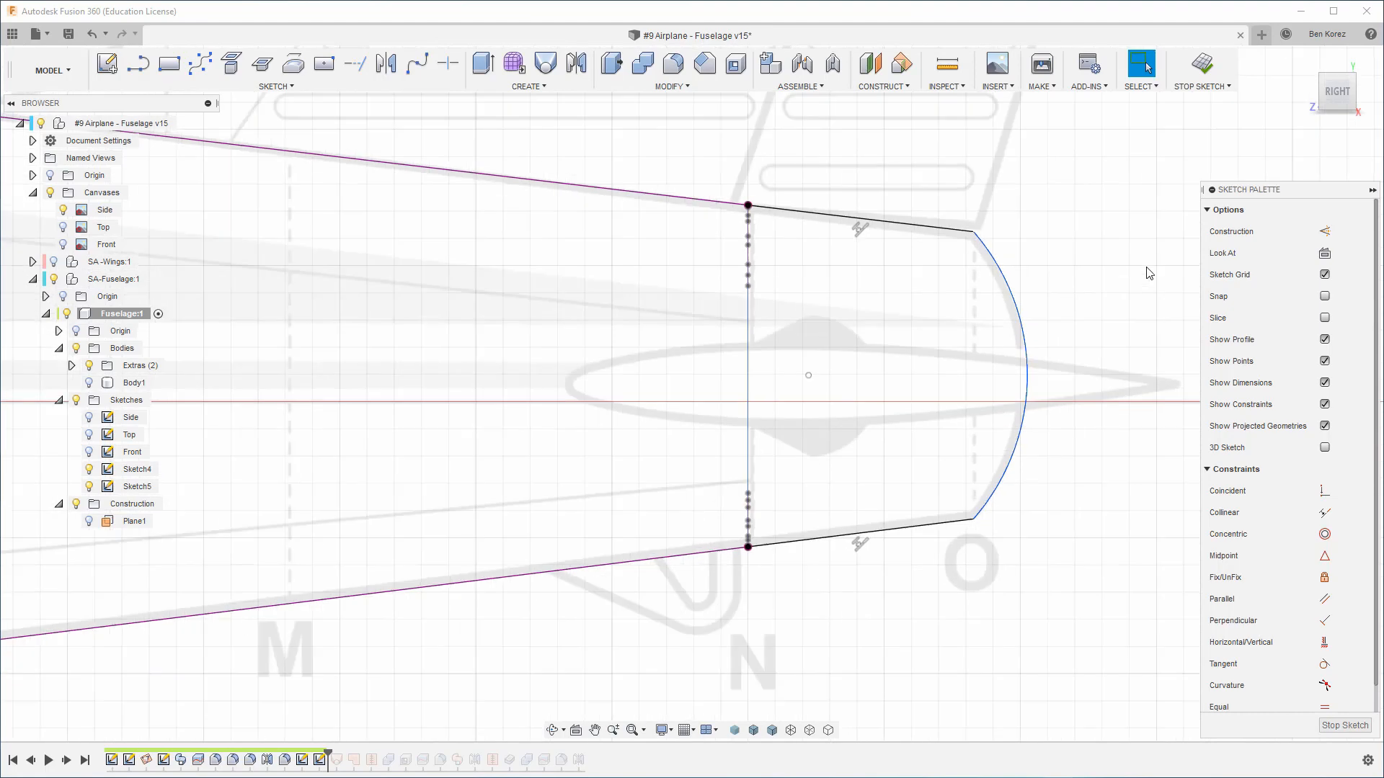
Finish editing Sketch5 and switch to the Patch workspace
left_click(1204, 67)
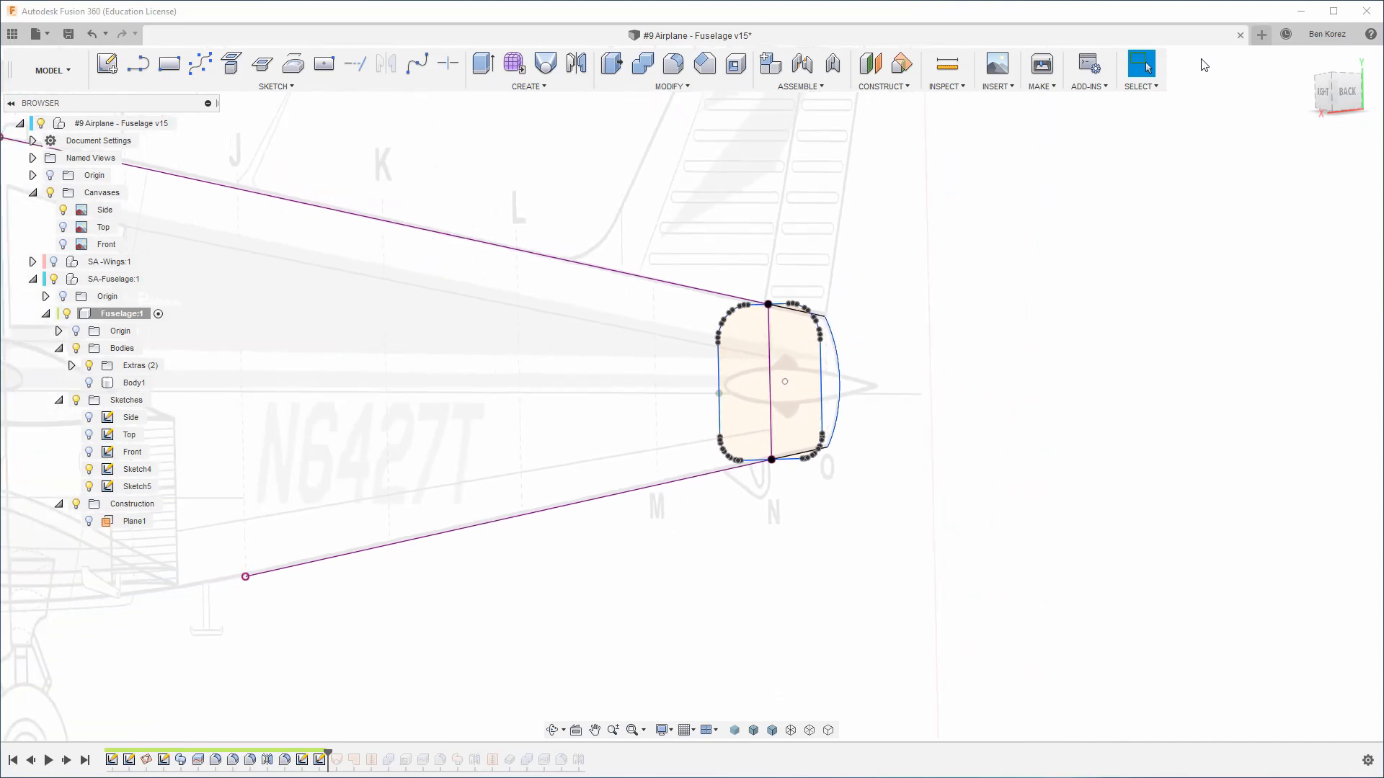
left_click(50, 69)
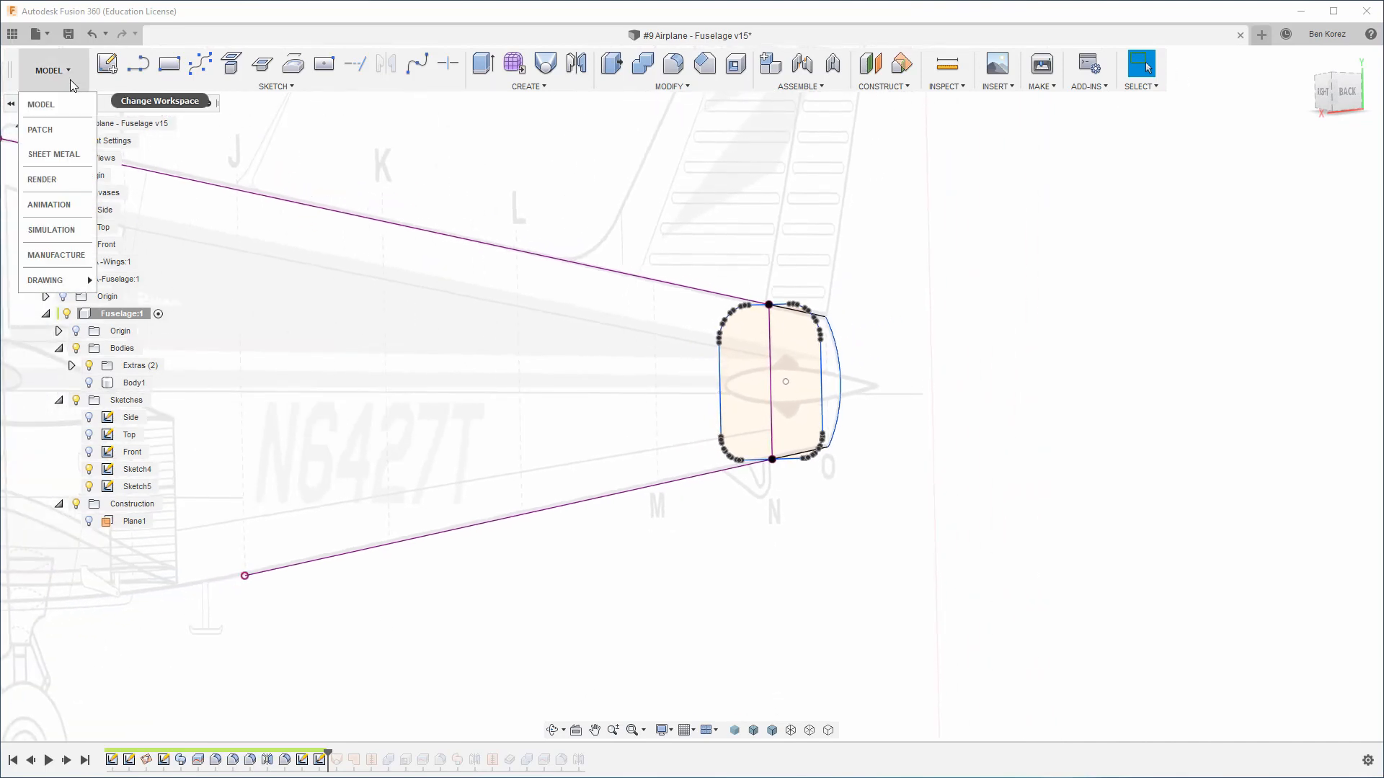
left_click(65, 129)
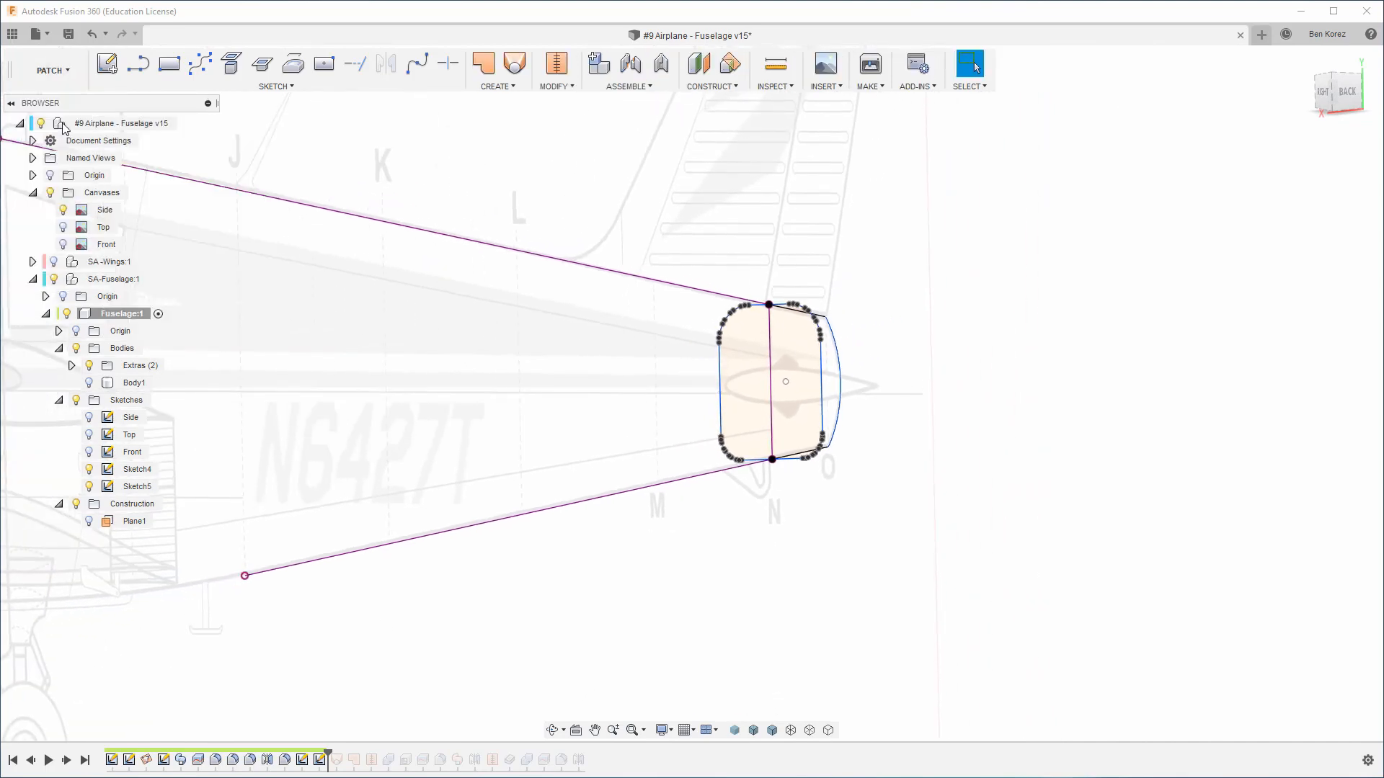
With the Side canvas hidden, roll the timeline forward past the tail loft and open that feature for editing
left_click(63, 210)
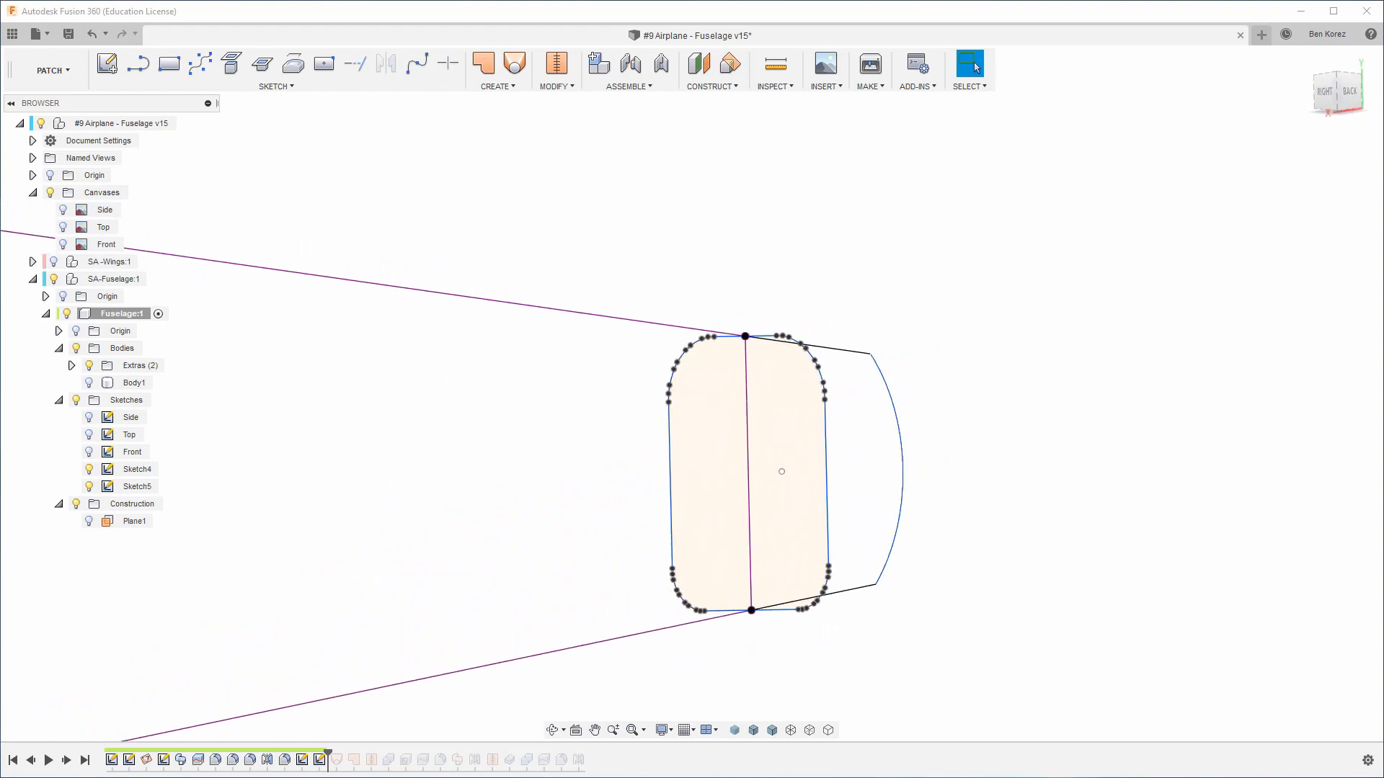
left_click_drag(327, 753, 344, 753)
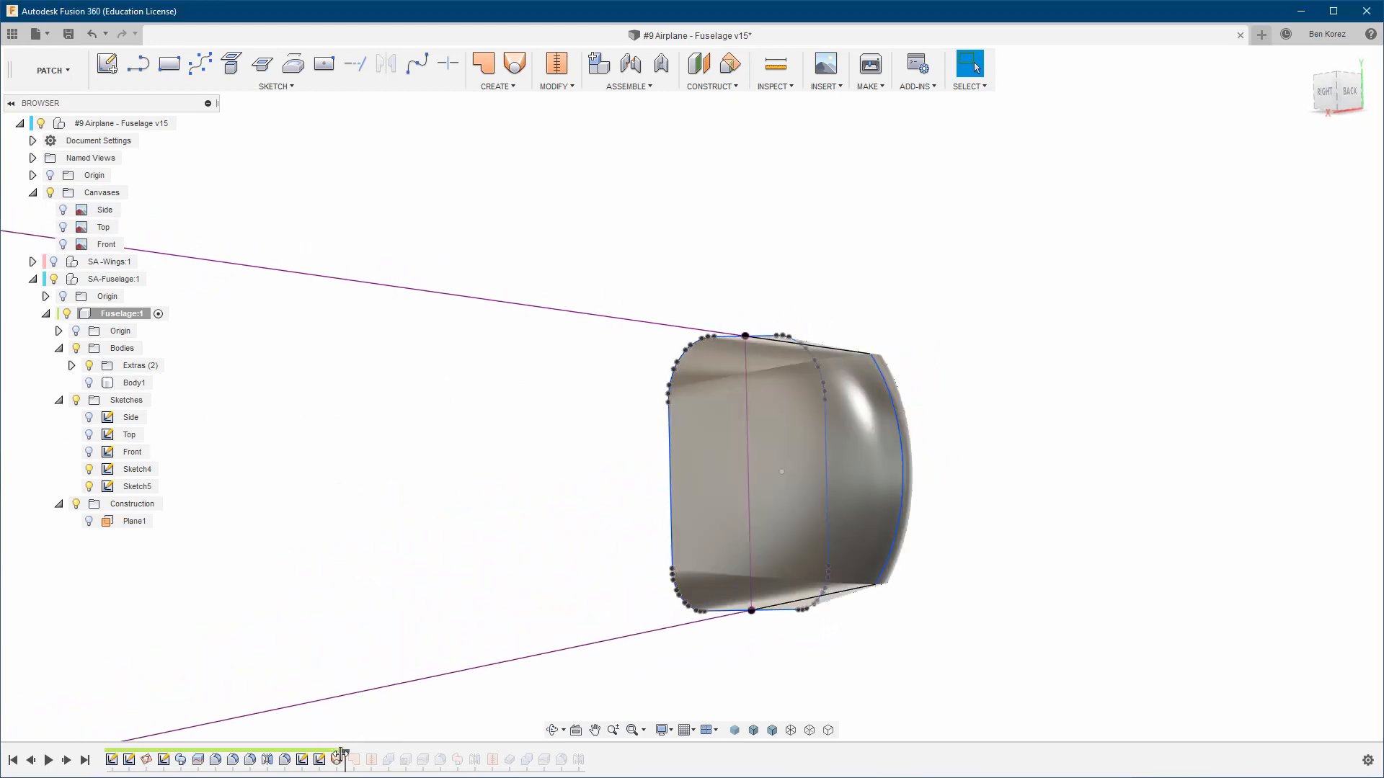
double_click(338, 761)
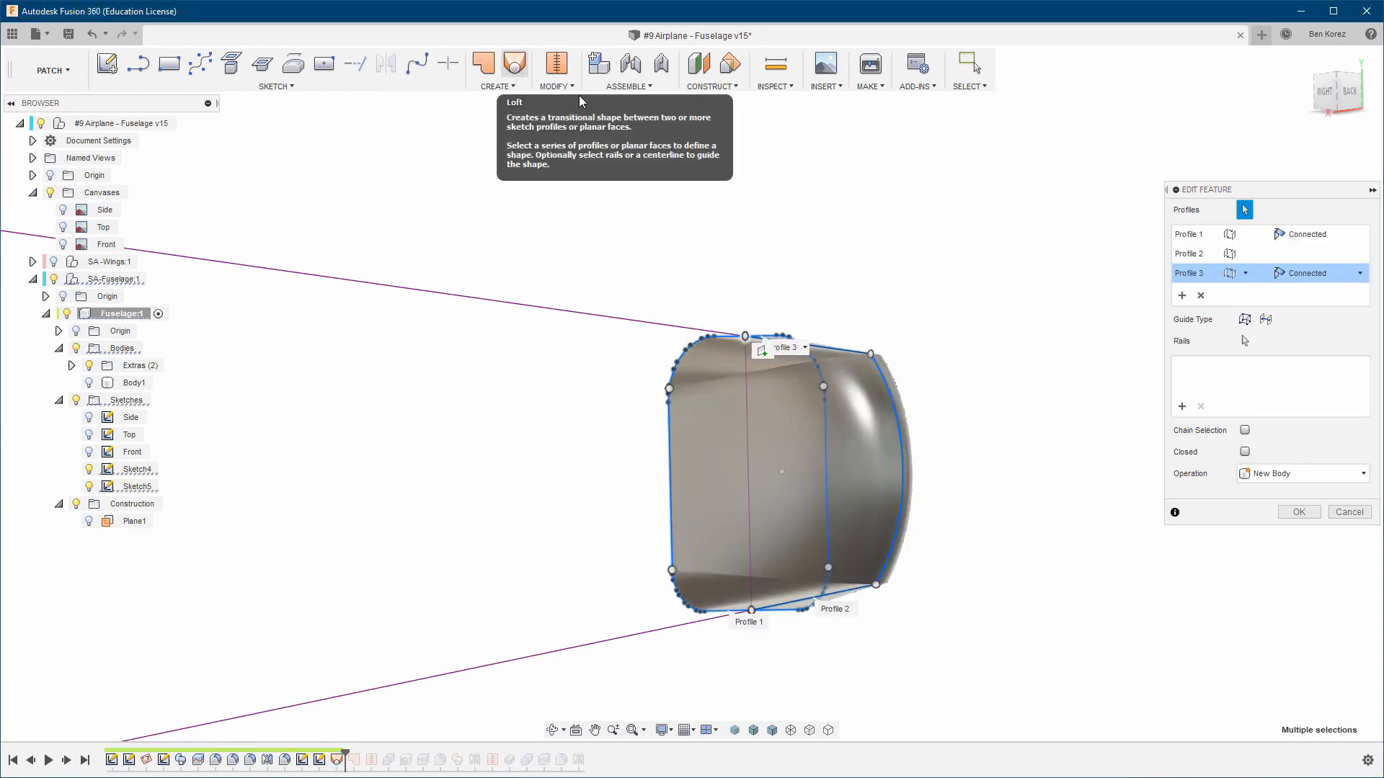
Examine how the loft's three profiles run around the two halves of Sketch4 and along the Sketch5 tail outline
middle_click_drag(992, 343, 993, 353, "shift")
scroll(714, 361, "up", 5)
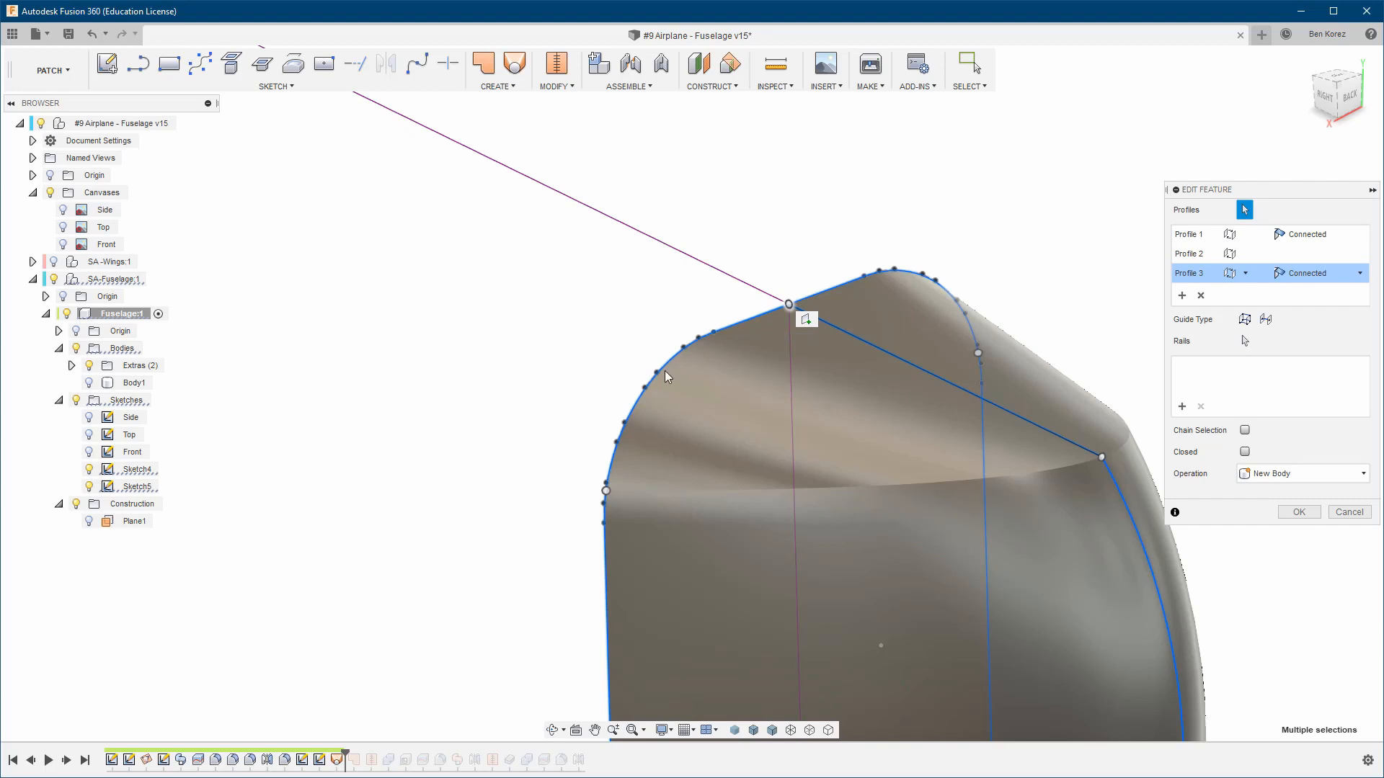
middle_click_drag(664, 377, 717, 577, "shift")
left_click(1190, 255)
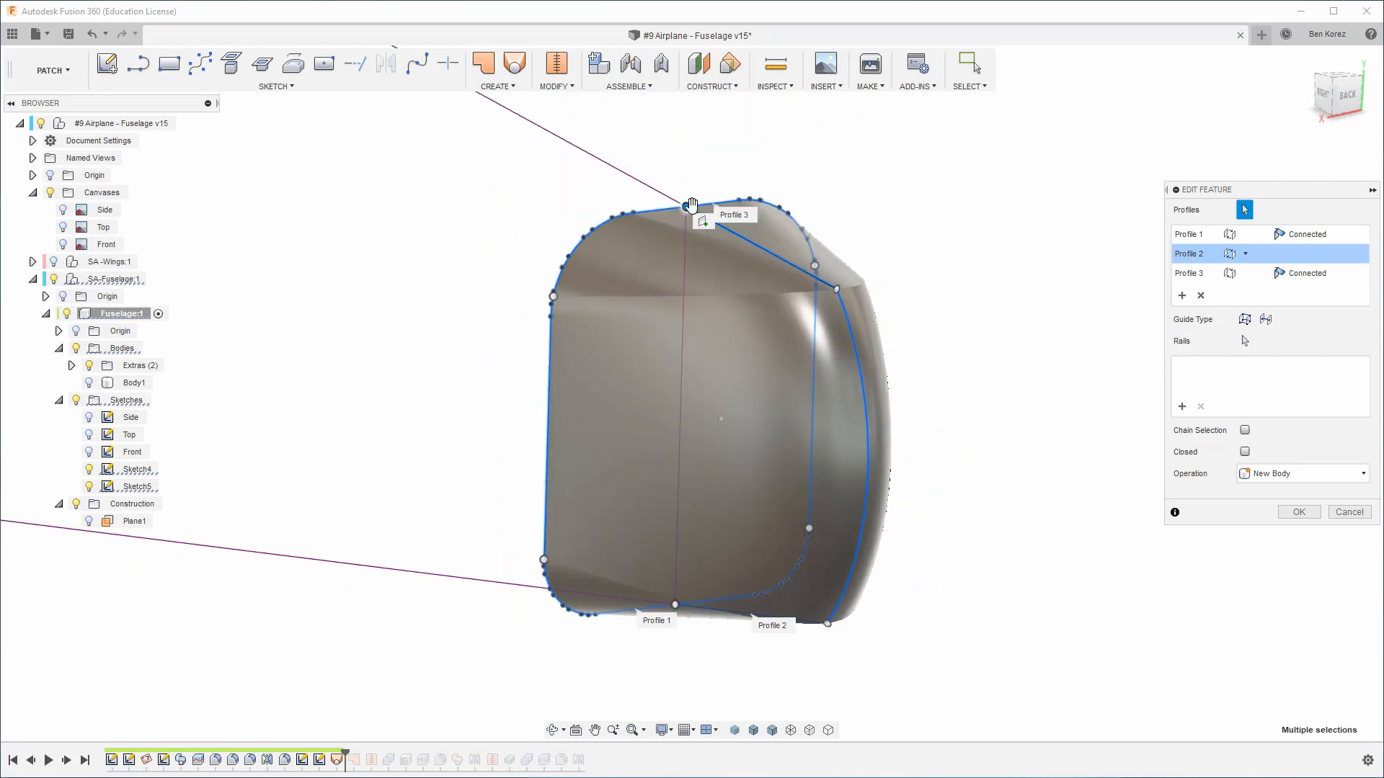
middle_click_drag(850, 331, 1217, 283, "shift")
left_click(1202, 276)
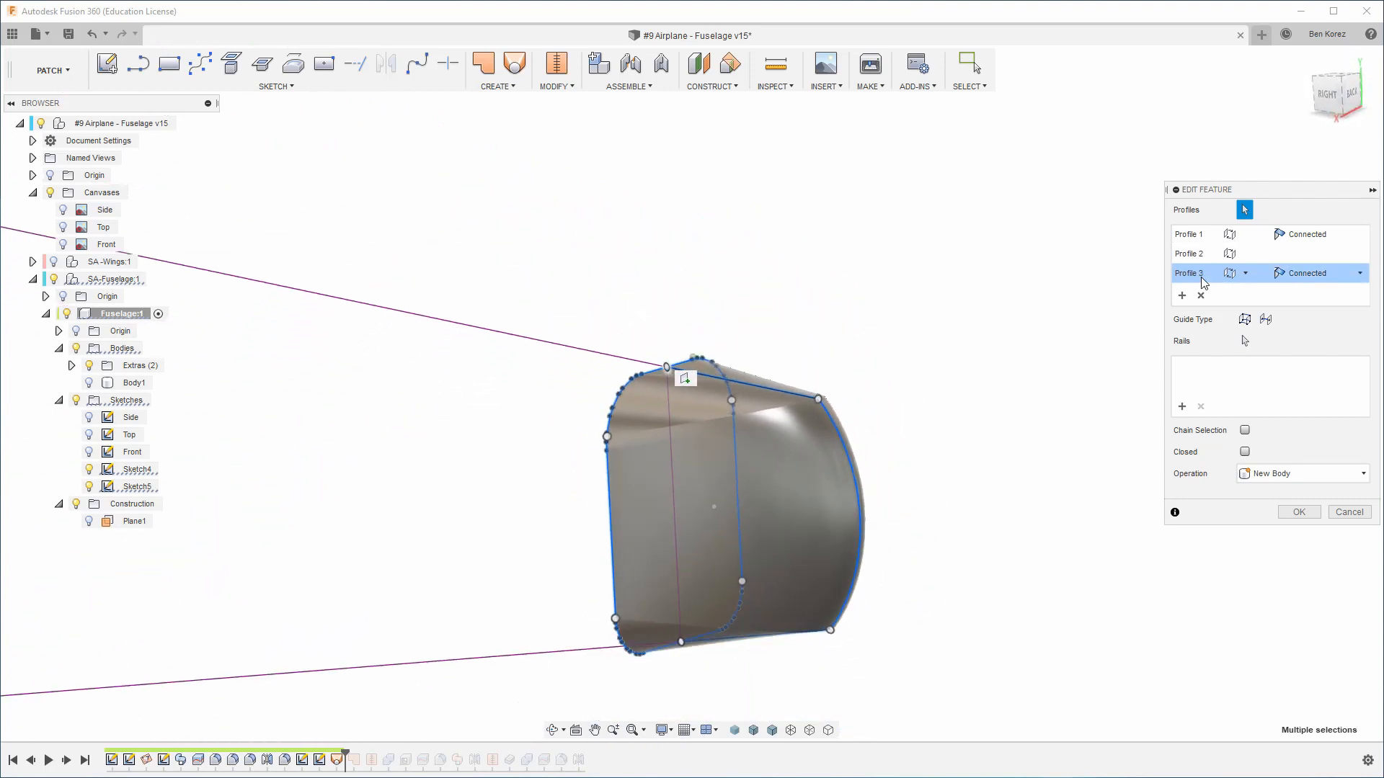
Remove Profile 3 from the loft and compare the half tail with the Top canvas from above
left_click(1201, 297)
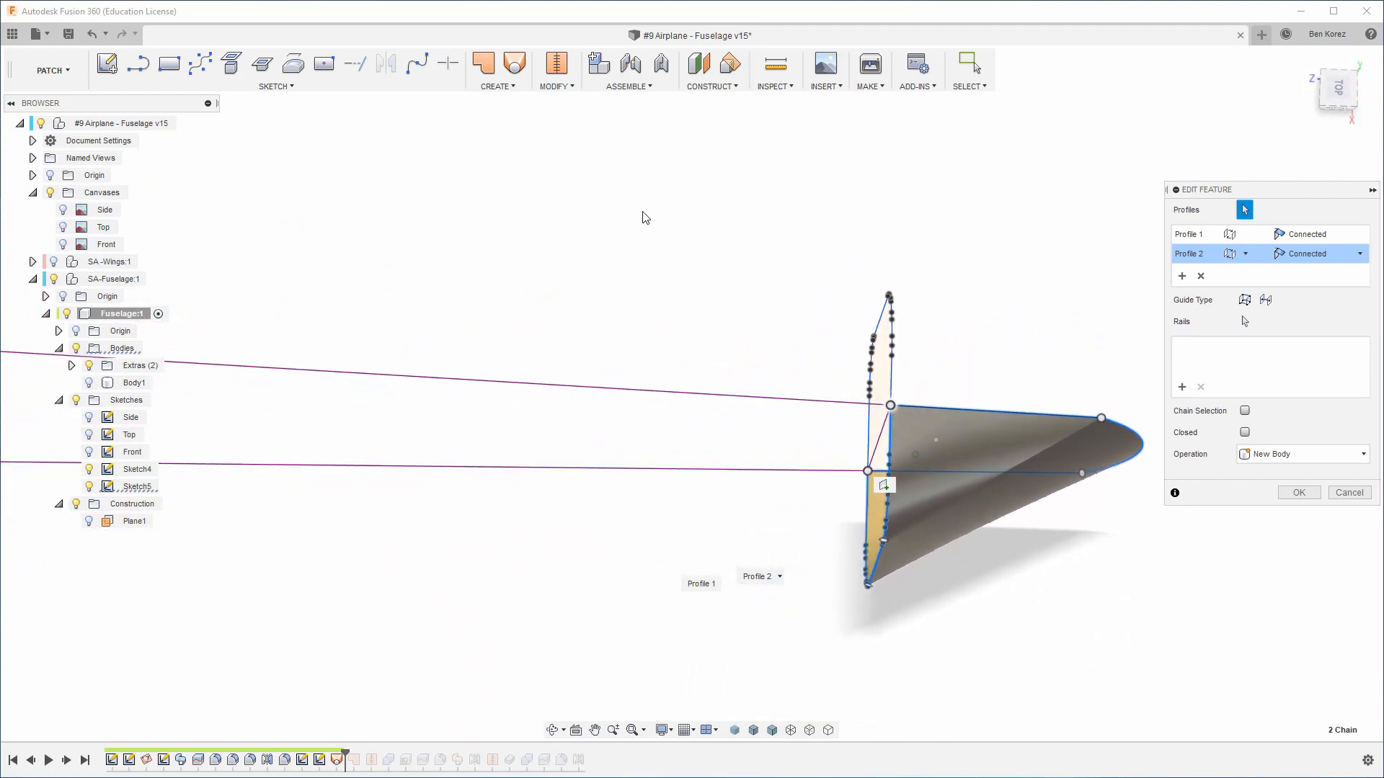
left_click(64, 227)
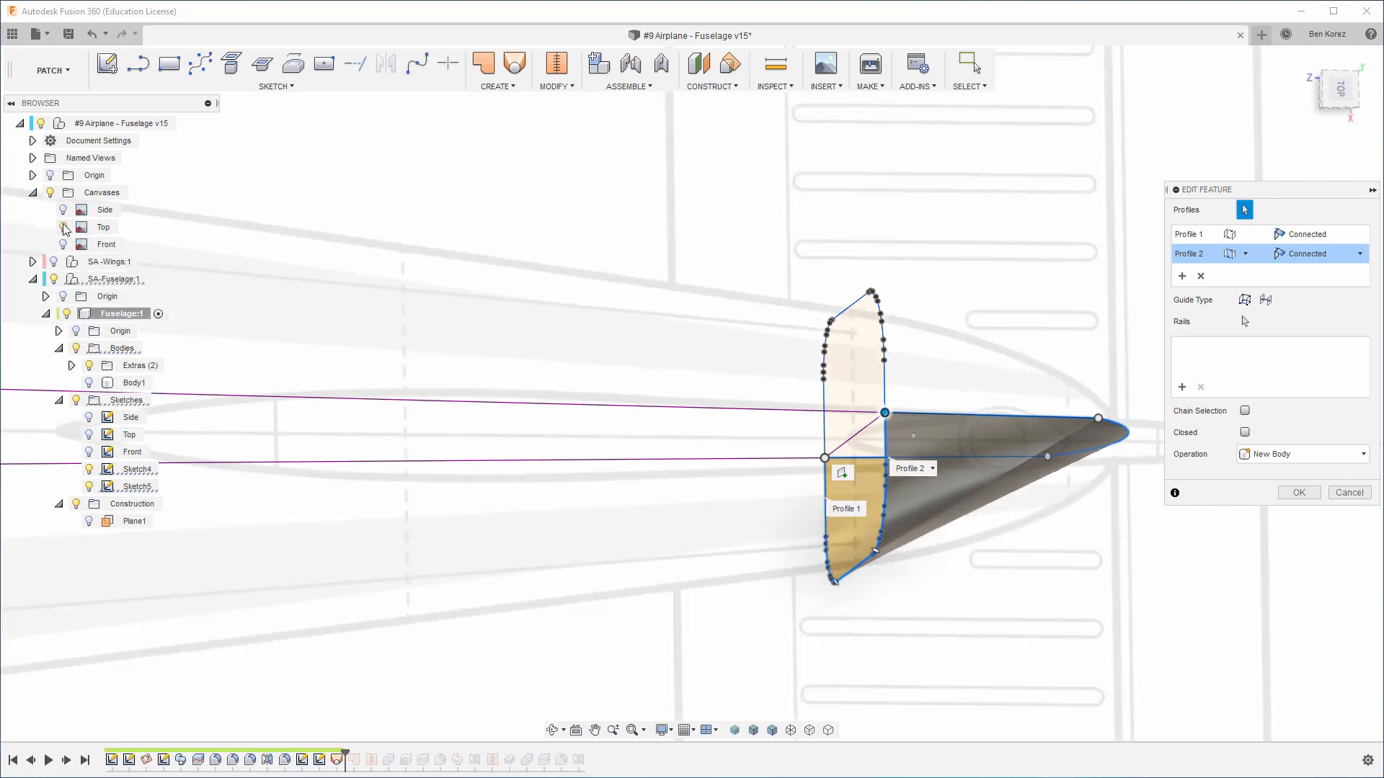
scroll(496, 163, "down", 2)
left_click(1336, 94)
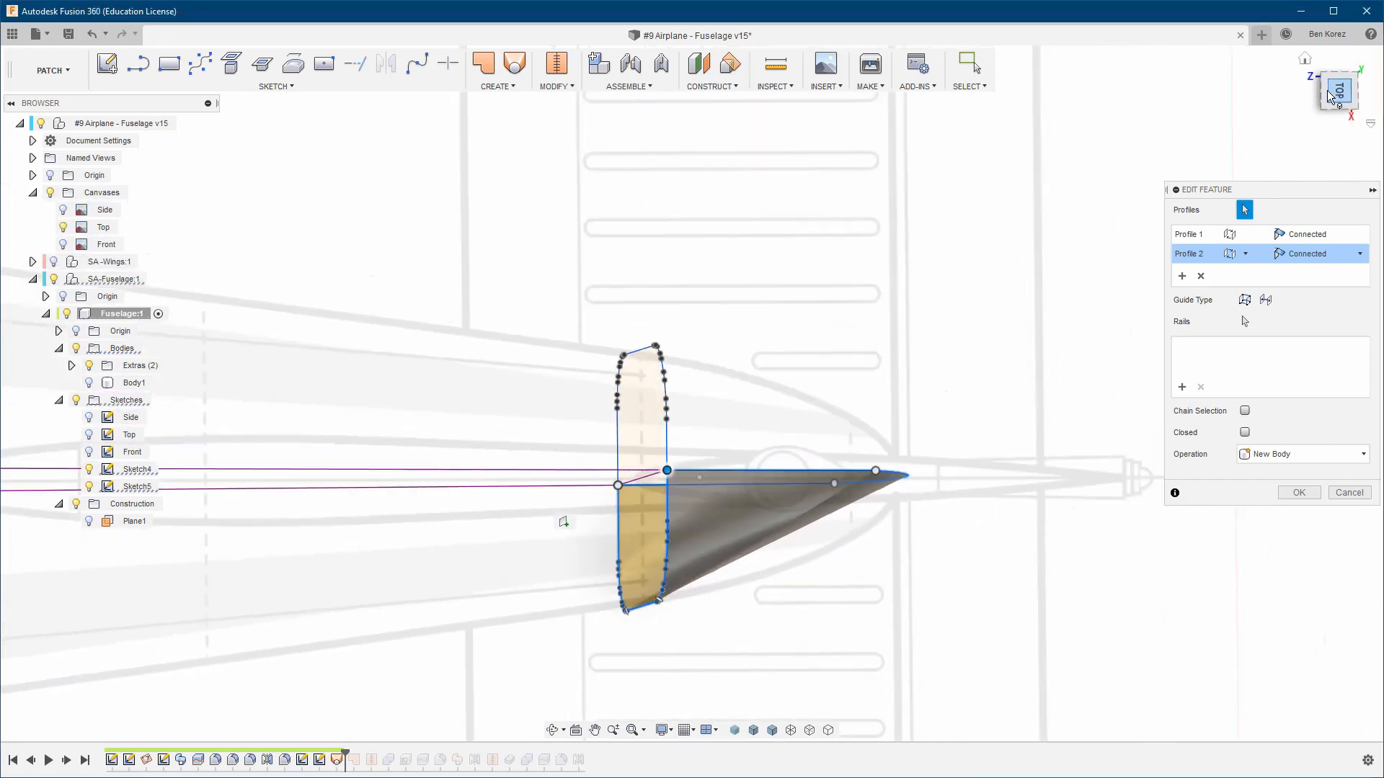
scroll(966, 182, "down", 2)
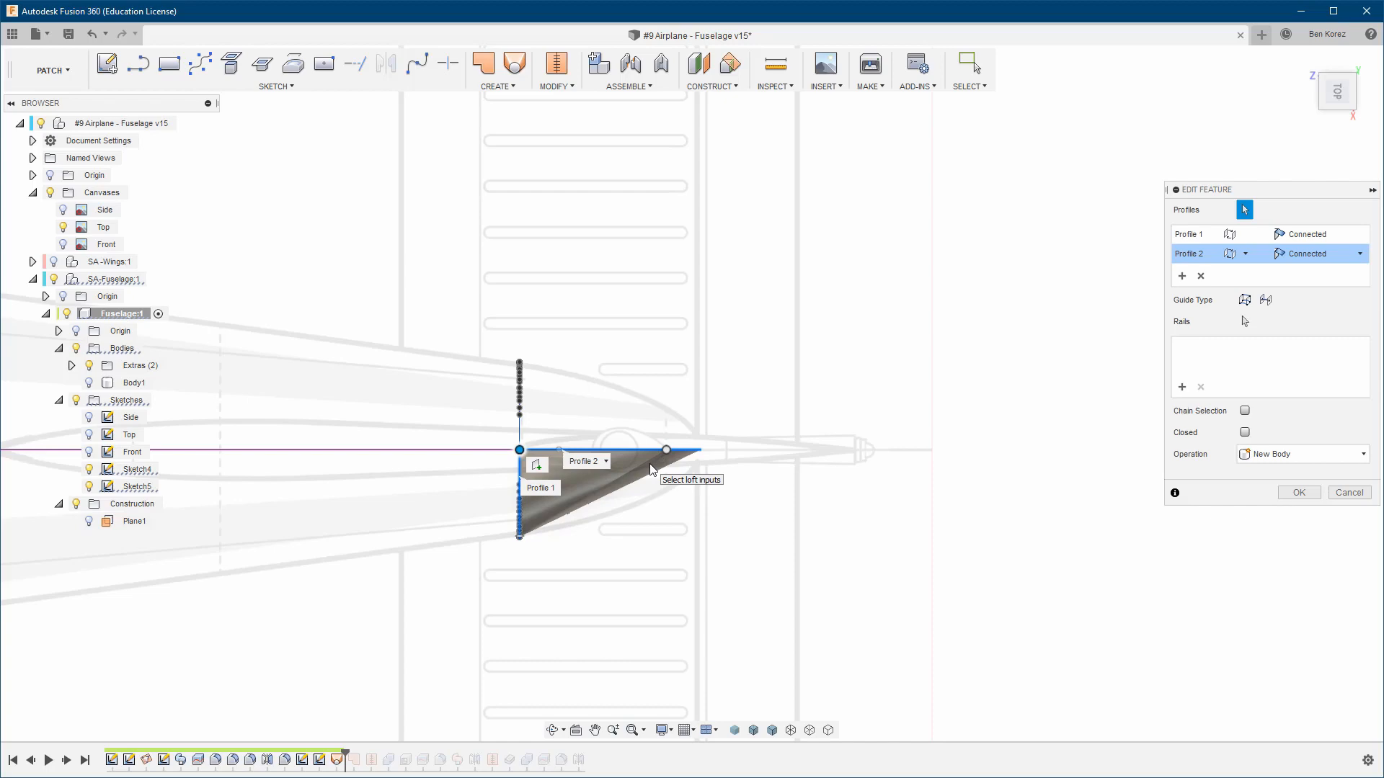
mouse_move(651, 469)
middle_mouse_down("shift")
mouse_move(620, 468)
mouse_move(663, 465)
mouse_move(704, 424)
mouse_move(574, 116)
mouse_move(590, 159)
middle_mouse_up("shift")
Add the remaining half of the Sketch4 outline, segment by segment, as Profile 3 of the loft
left_click(591, 160)
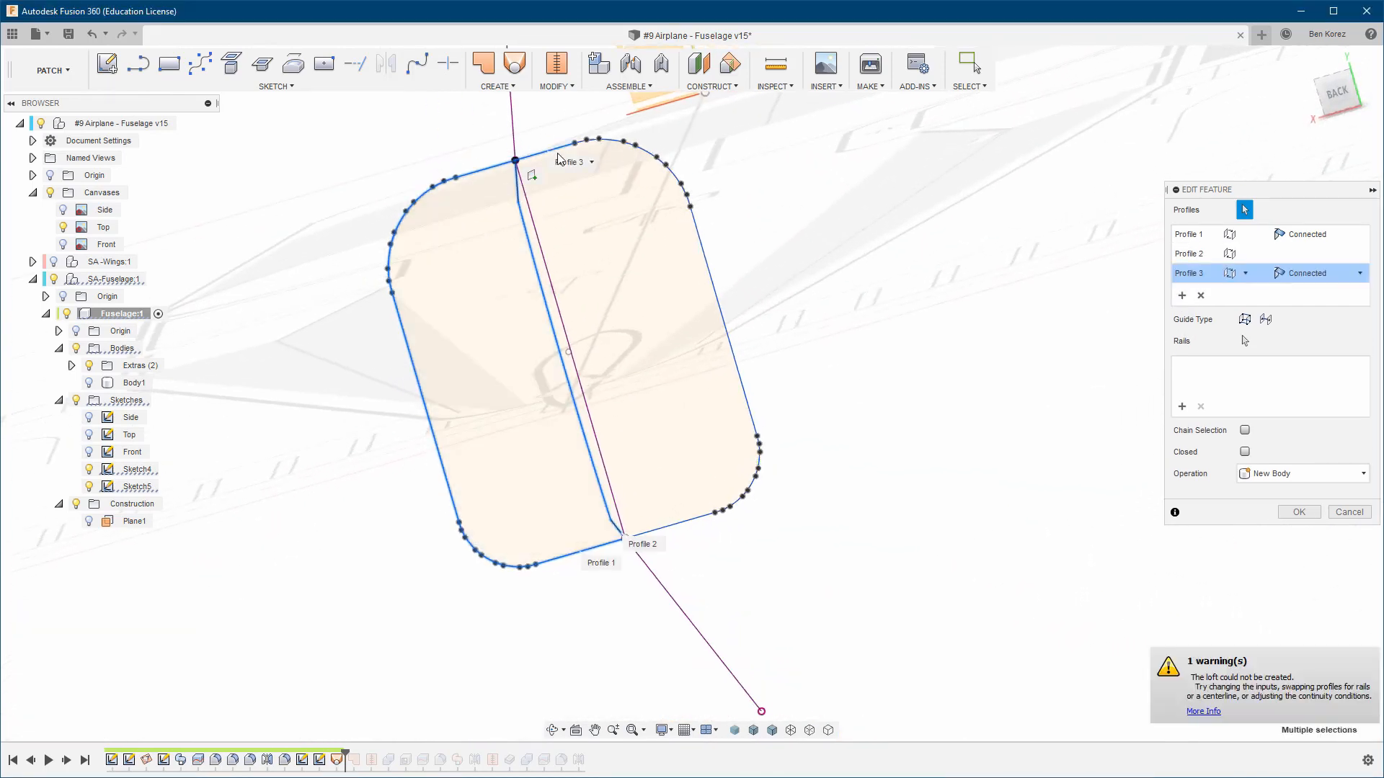
scroll(593, 160, "up", 3)
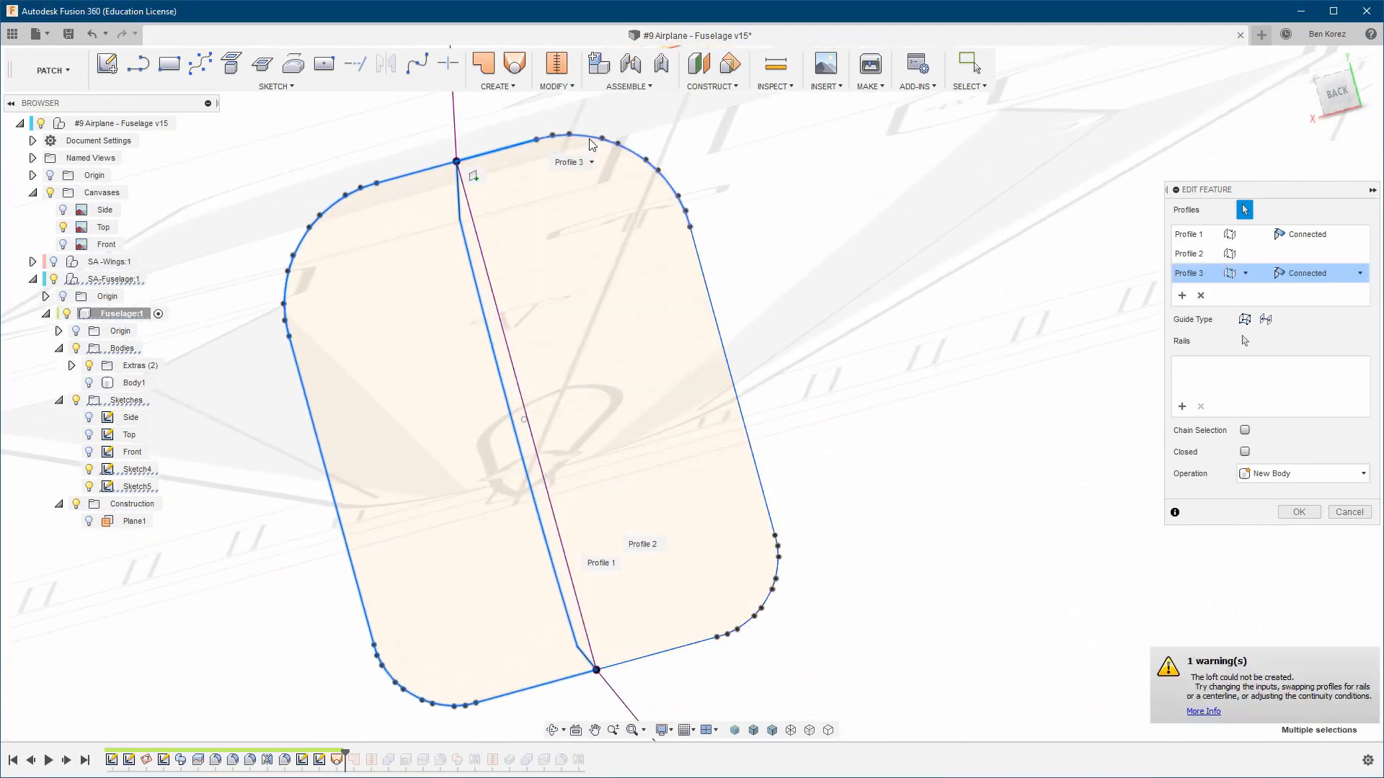
scroll(710, 289, "down", 2)
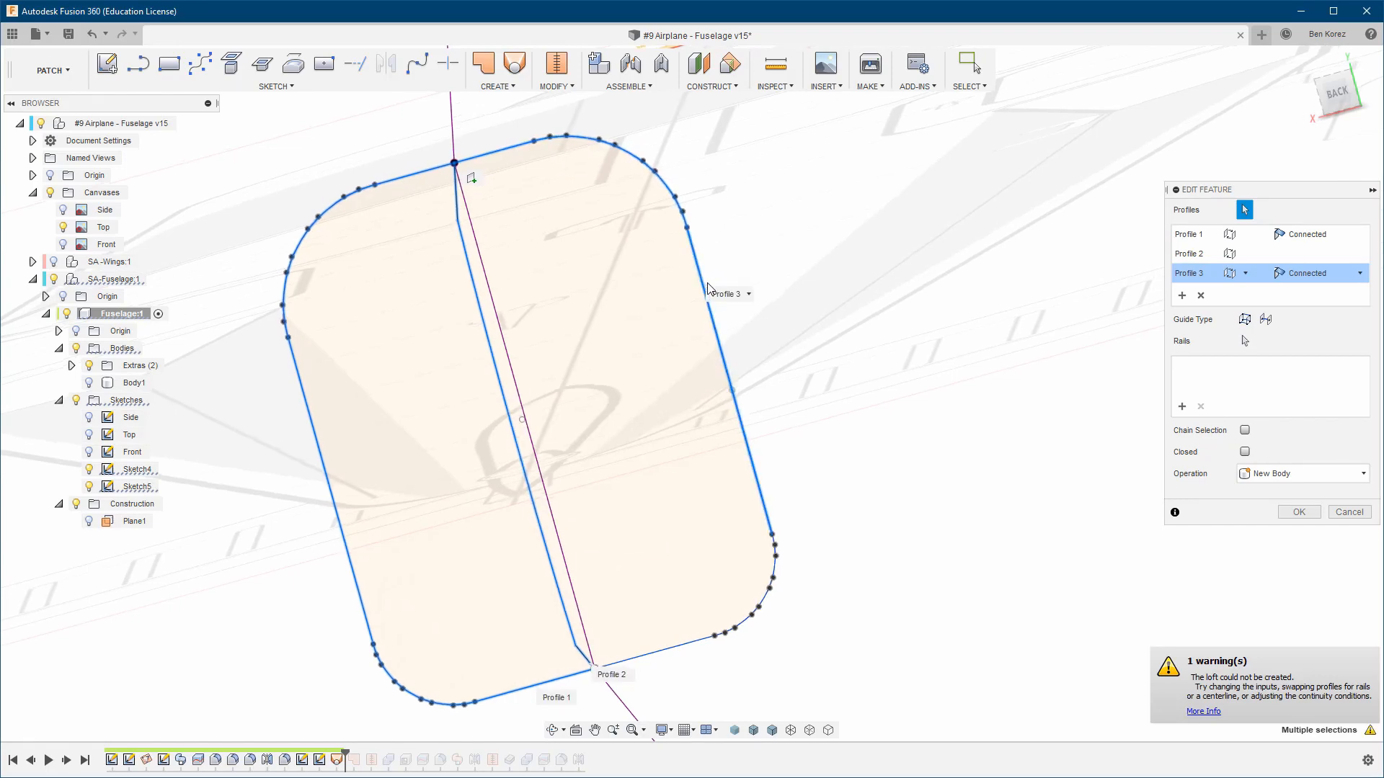
middle_click_drag(709, 290, 786, 419, "shift")
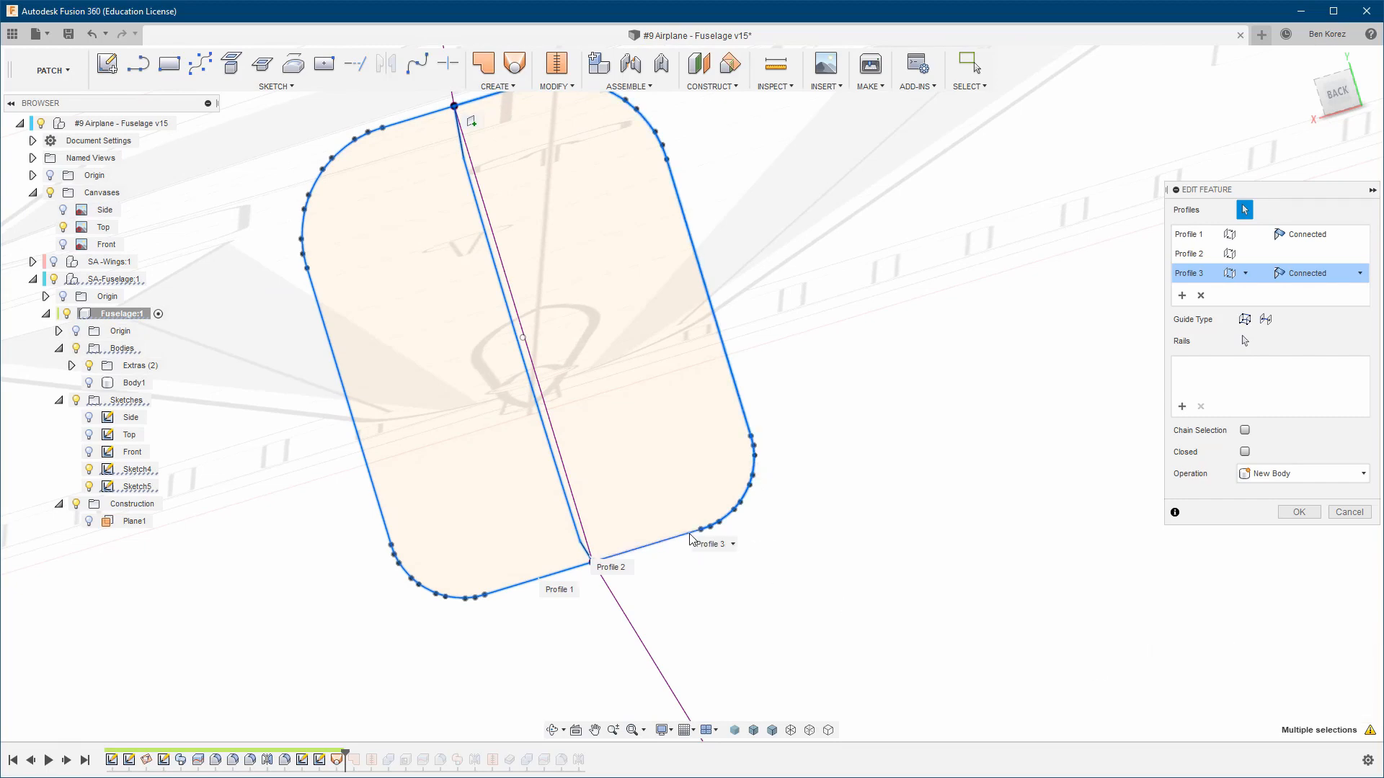
scroll(958, 619, "down", 3)
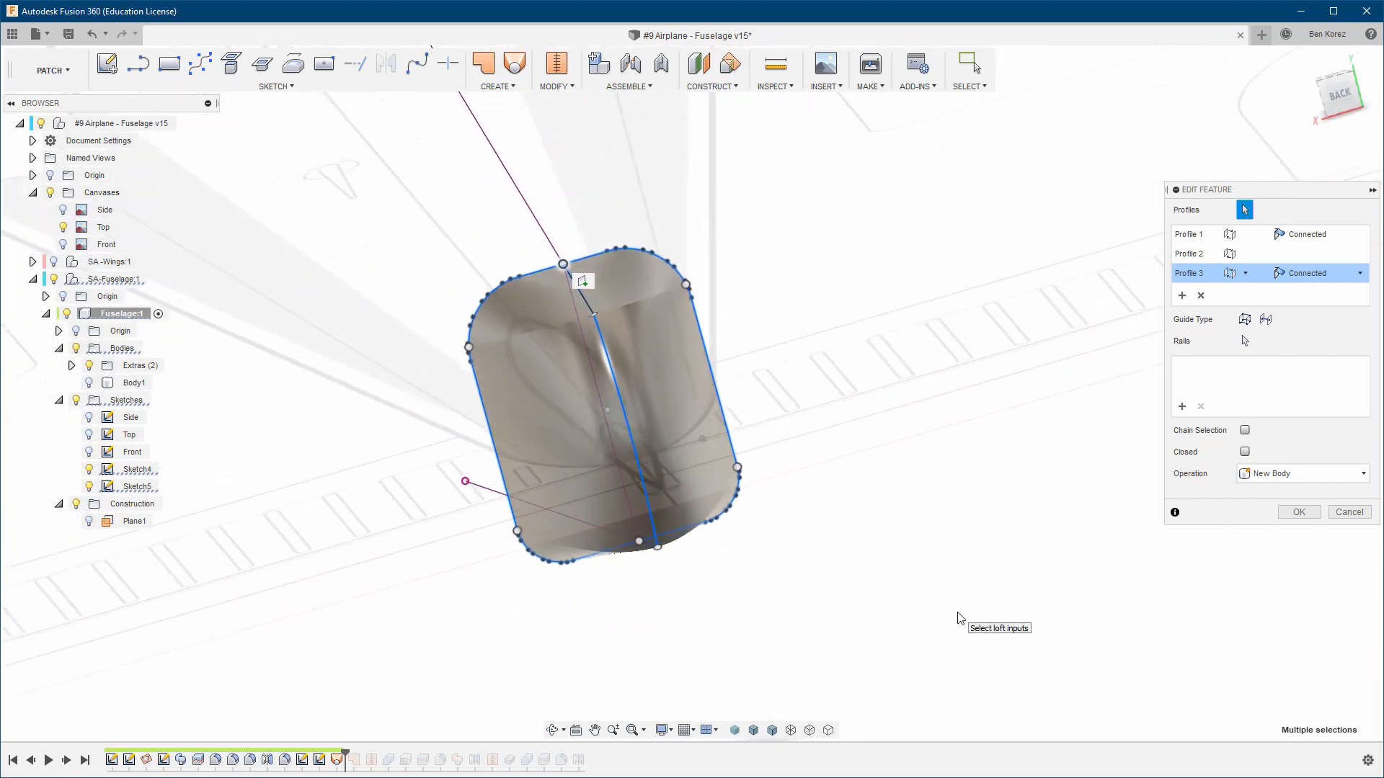
Compare the full tail loft's curvature with the fuselage end on the Top canvas, viewed from above
middle_click_drag(959, 618, 1342, 123, "shift")
left_click(1338, 94)
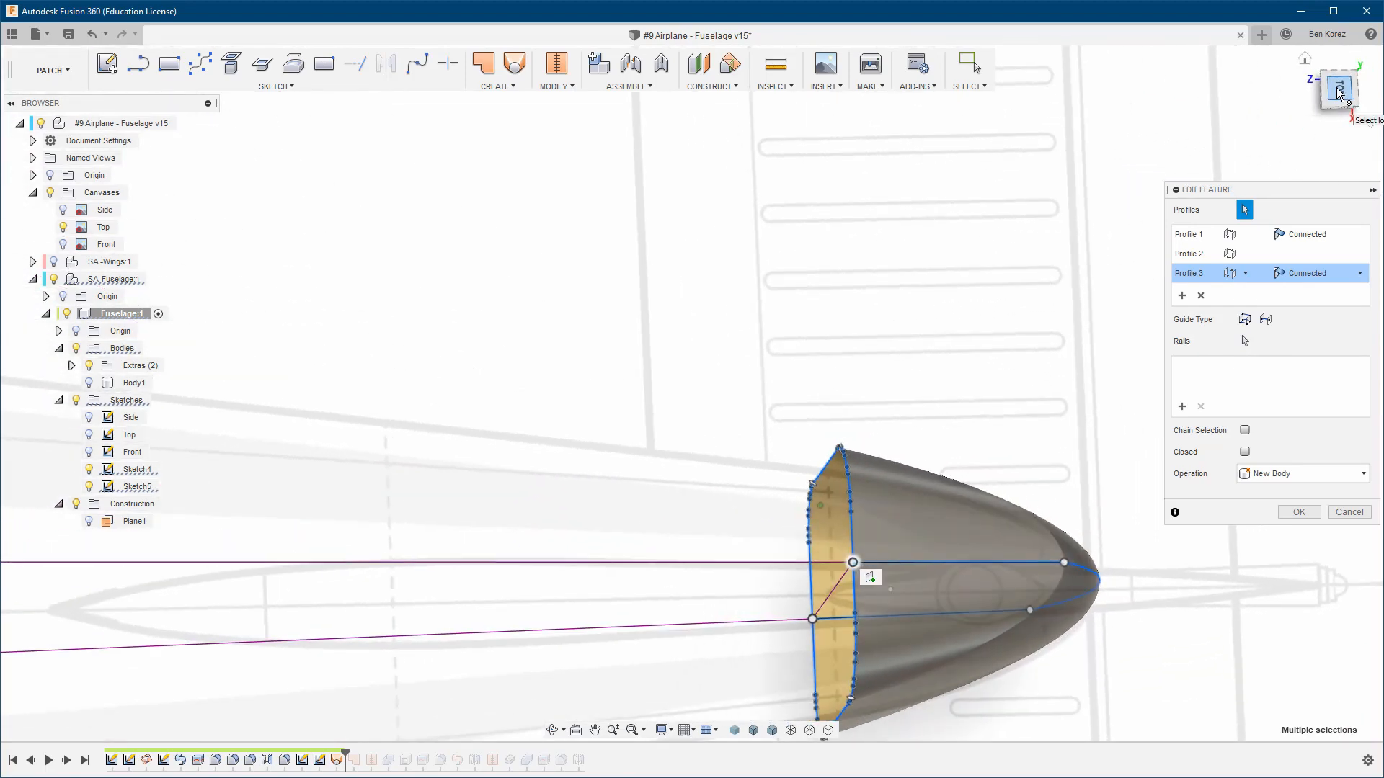
middle_click_drag(633, 470, 652, 68)
scroll(796, 399, "up", 3)
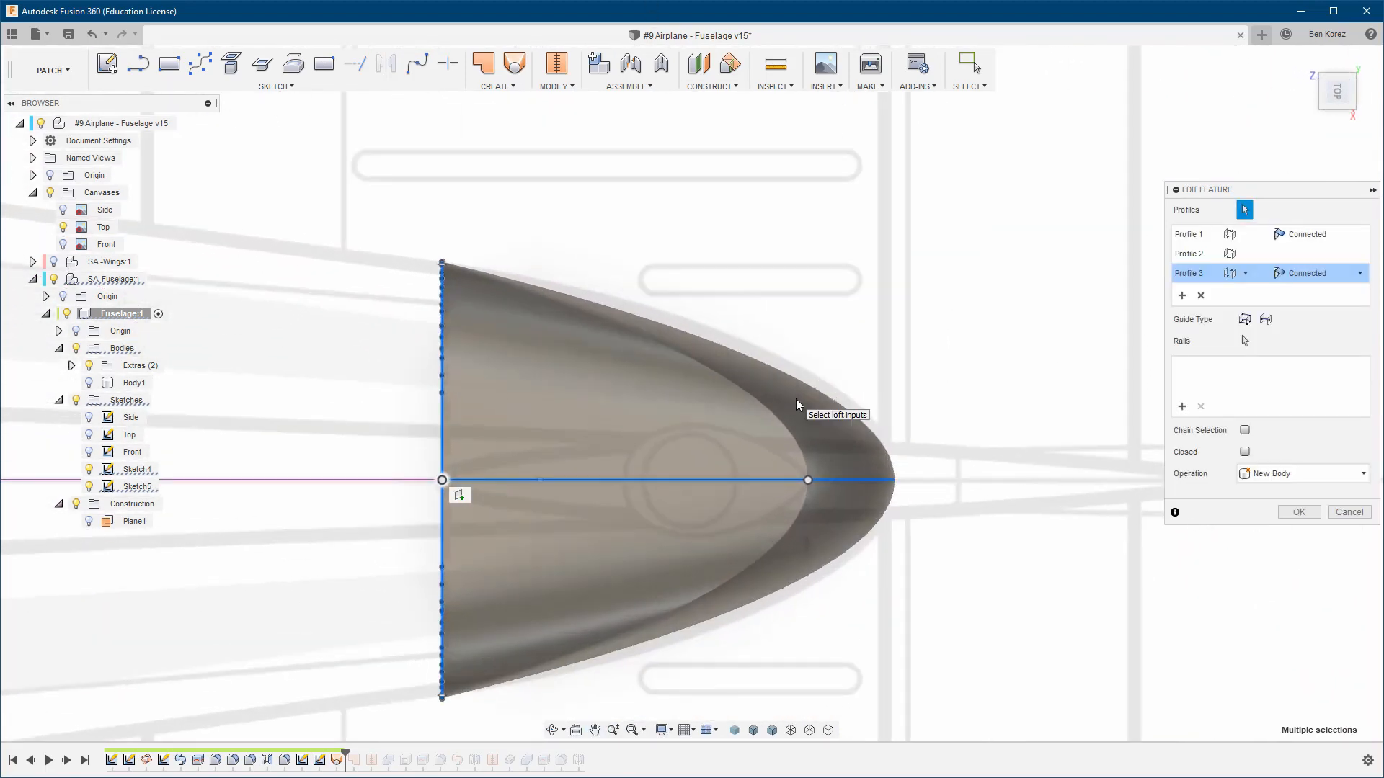
scroll(565, 532, "up", 2)
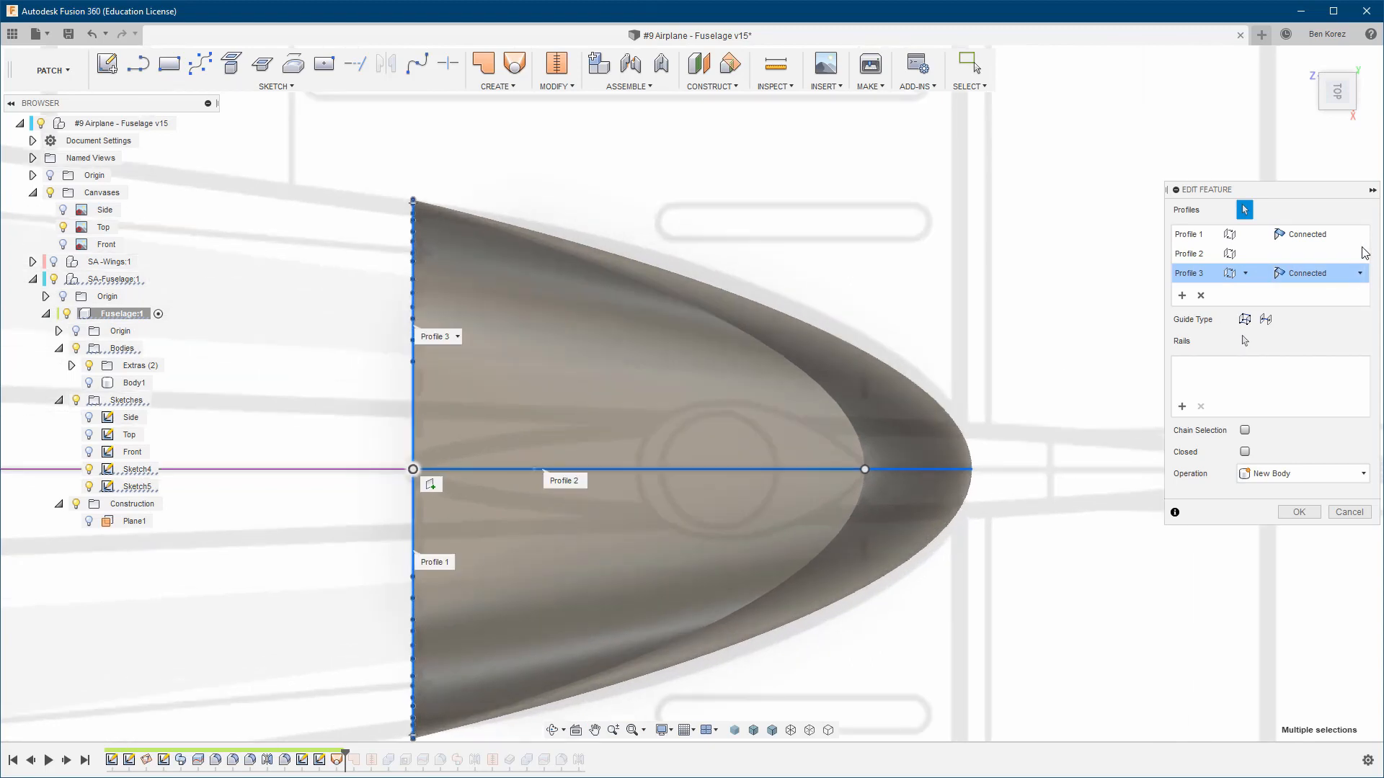
Check the Connected setting of Profile 1 and accept the tail loft as a new body
left_click(1335, 236)
left_click(1335, 237)
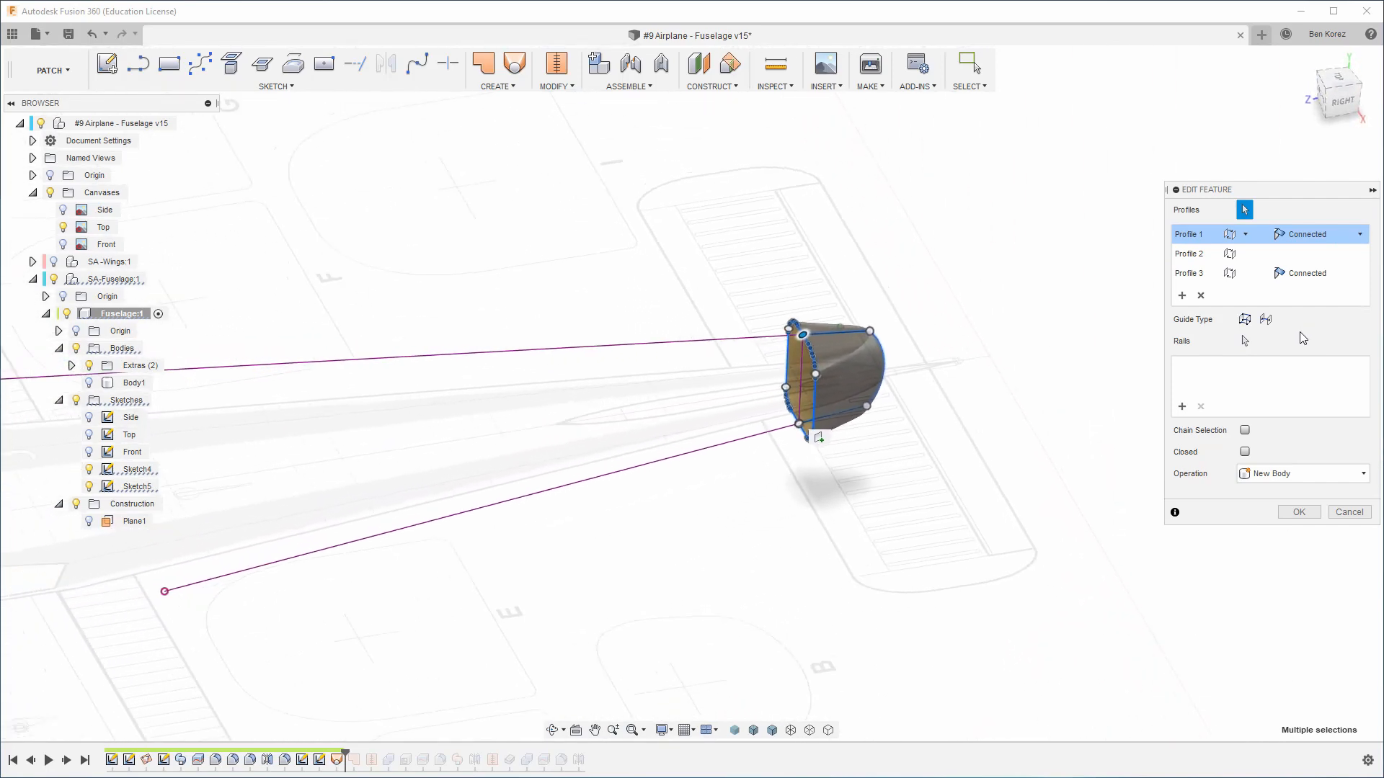
left_click(1298, 512)
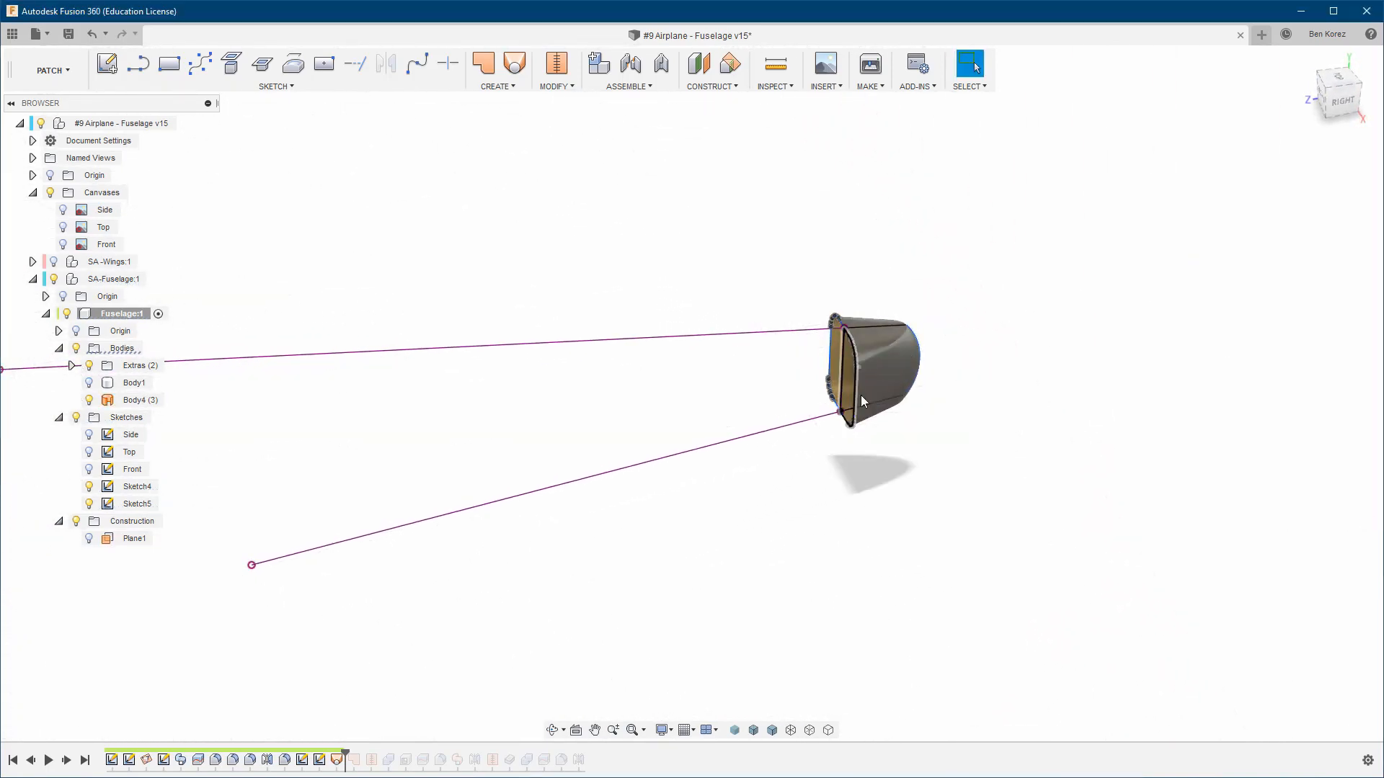
Roll the timeline forward through the patch closing the tail's open end and the stitch joining the surfaces into a solid
mouse_move(862, 391)
middle_mouse_down("shift")
mouse_move(786, 301)
mouse_move(749, 360)
middle_mouse_up("shift")
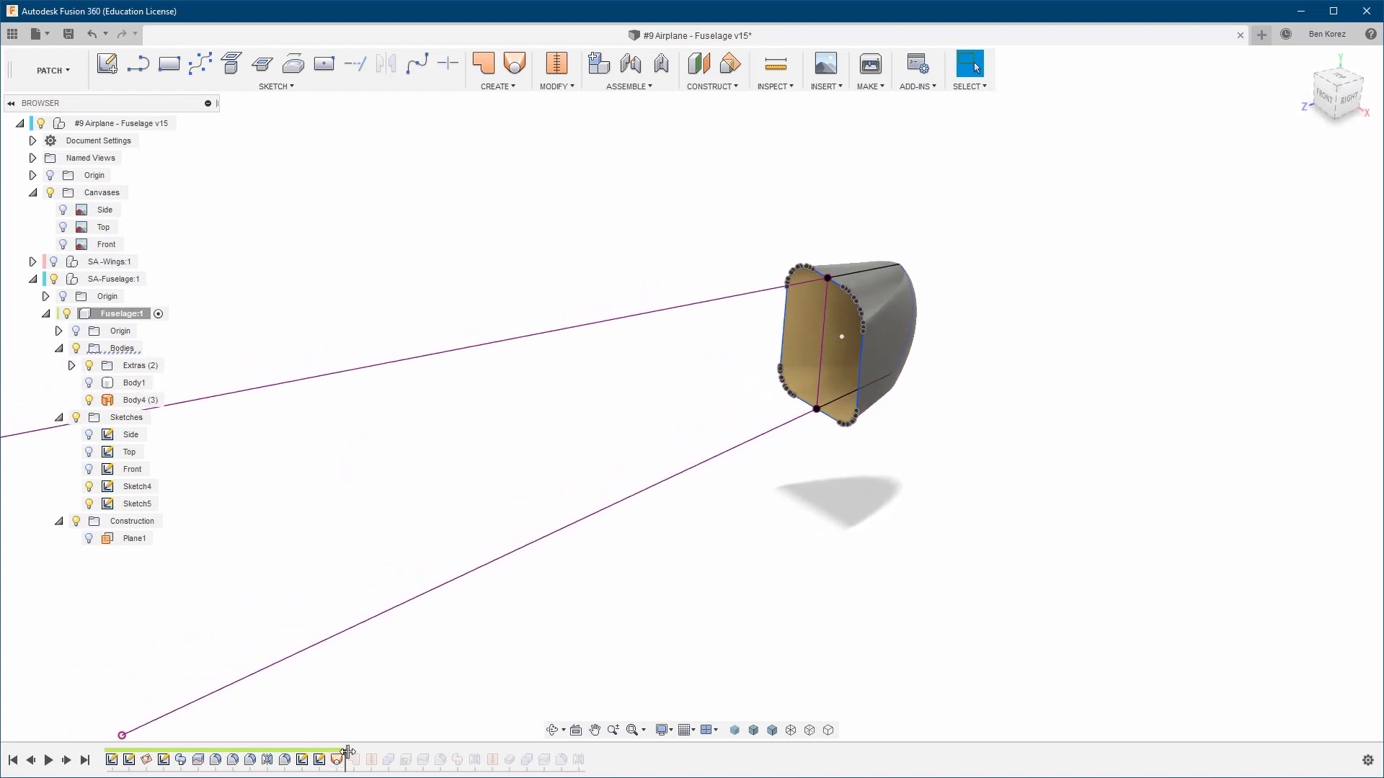
left_click_drag(347, 752, 362, 753)
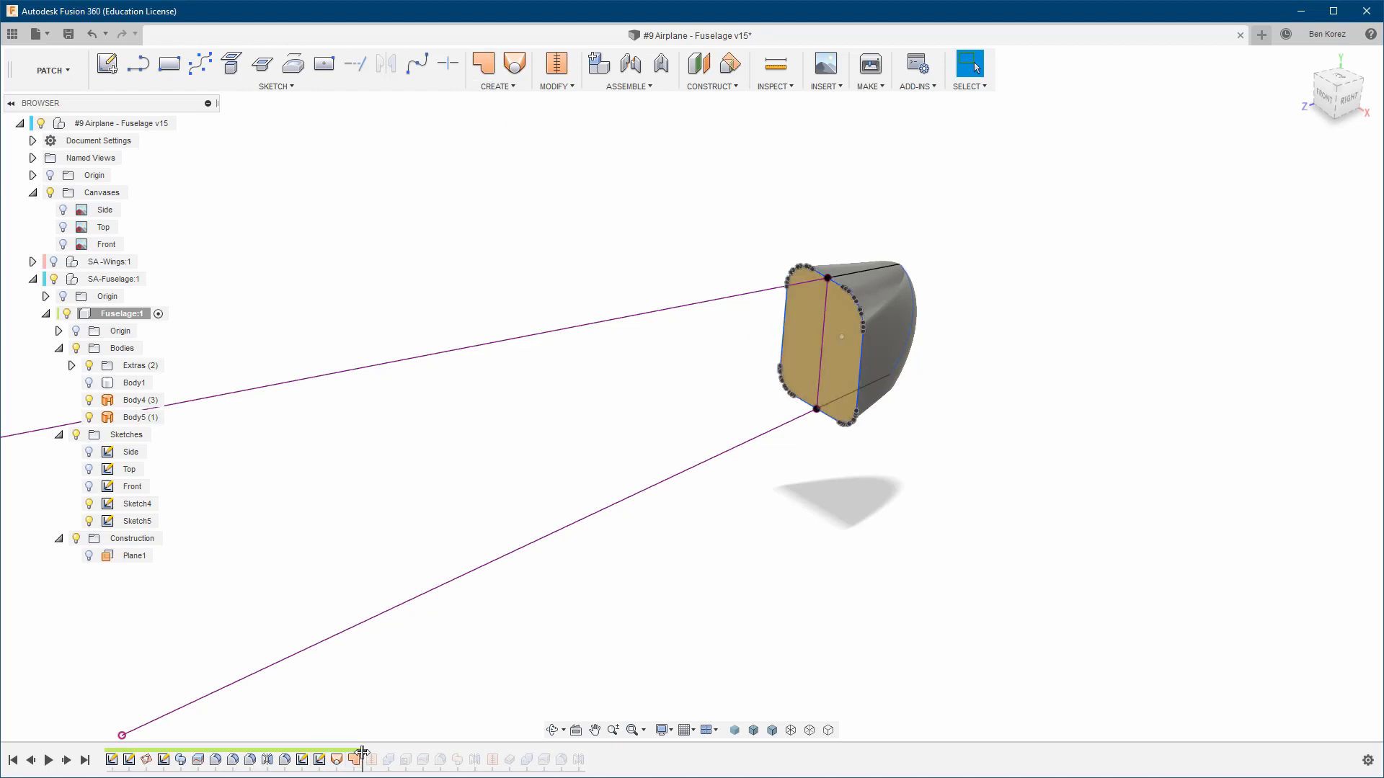
left_click_drag(362, 752, 374, 761)
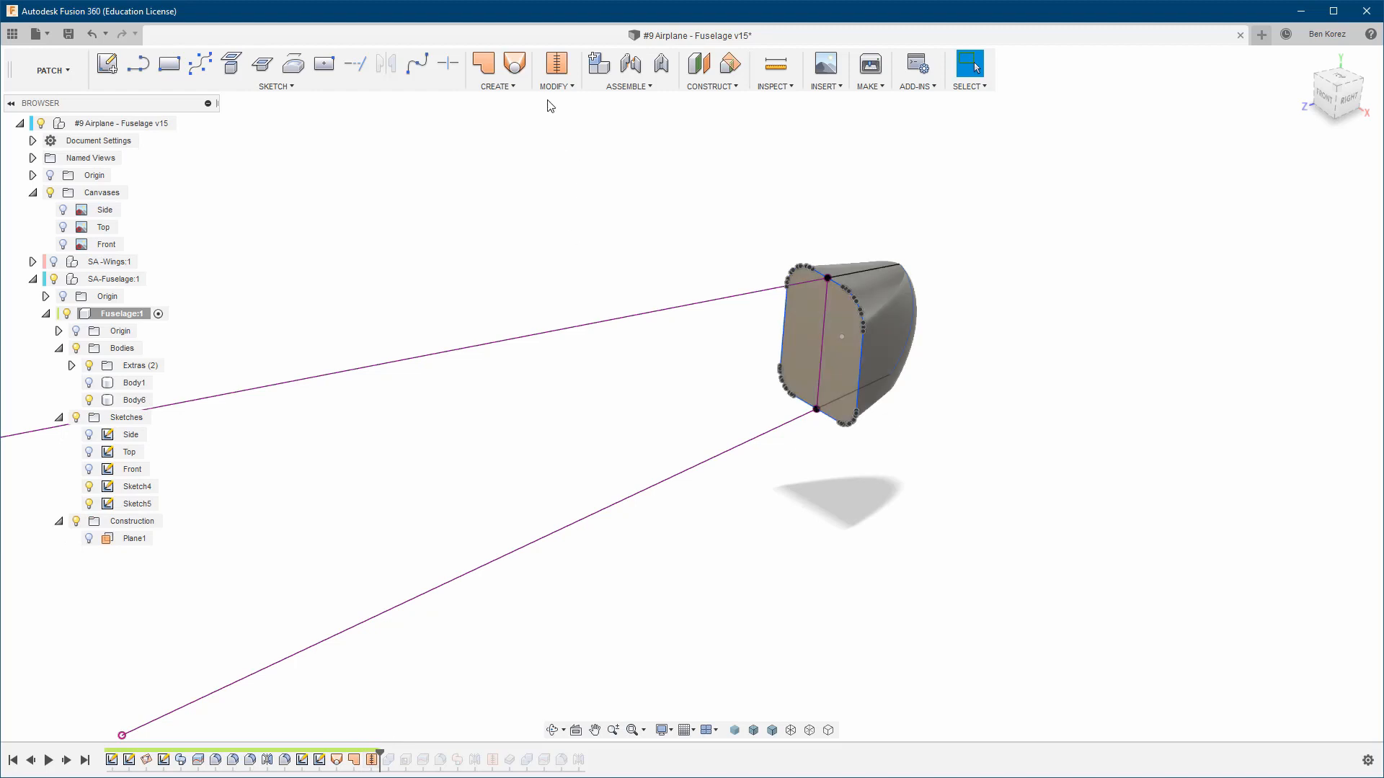
Show the main fuselage Body1 alongside the stitched tail end and hide Sketch5
left_click(133, 383)
left_click(89, 383)
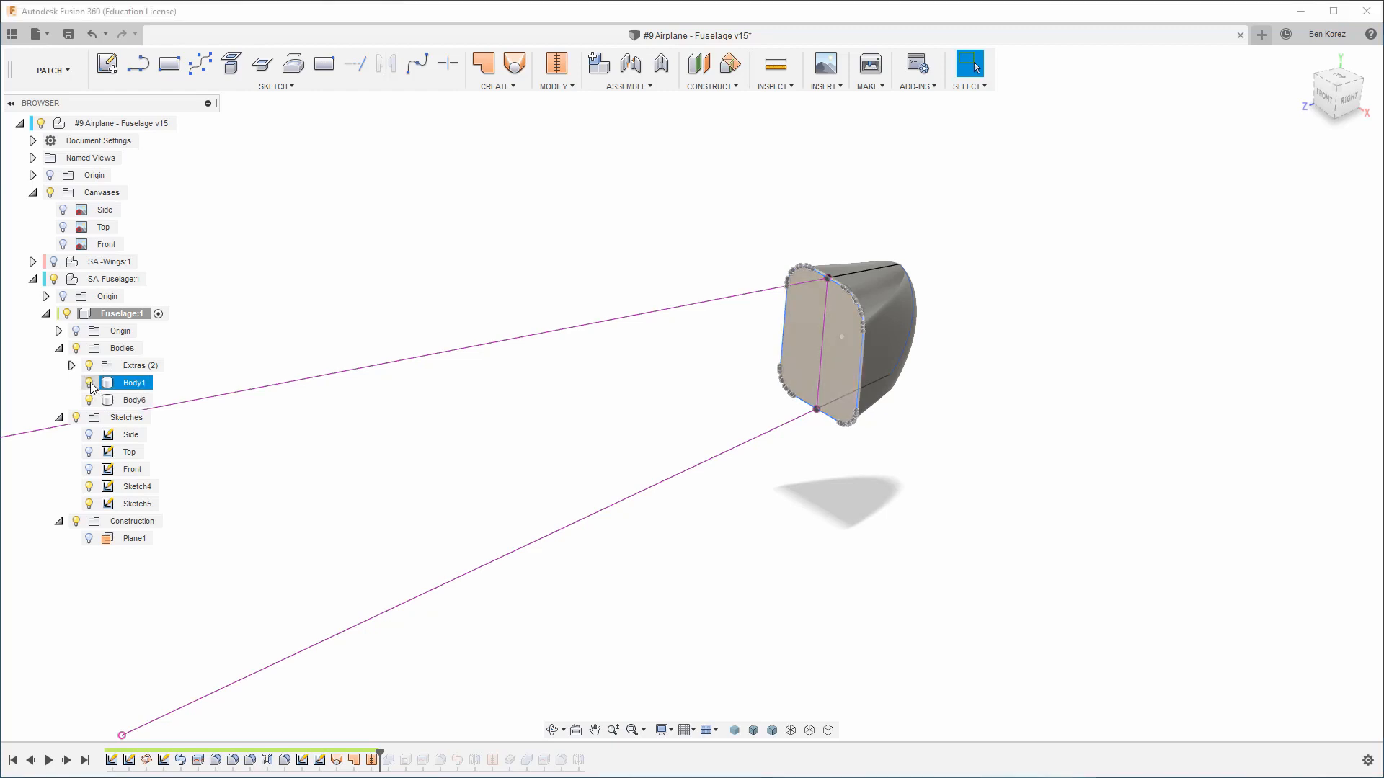
left_click(89, 504)
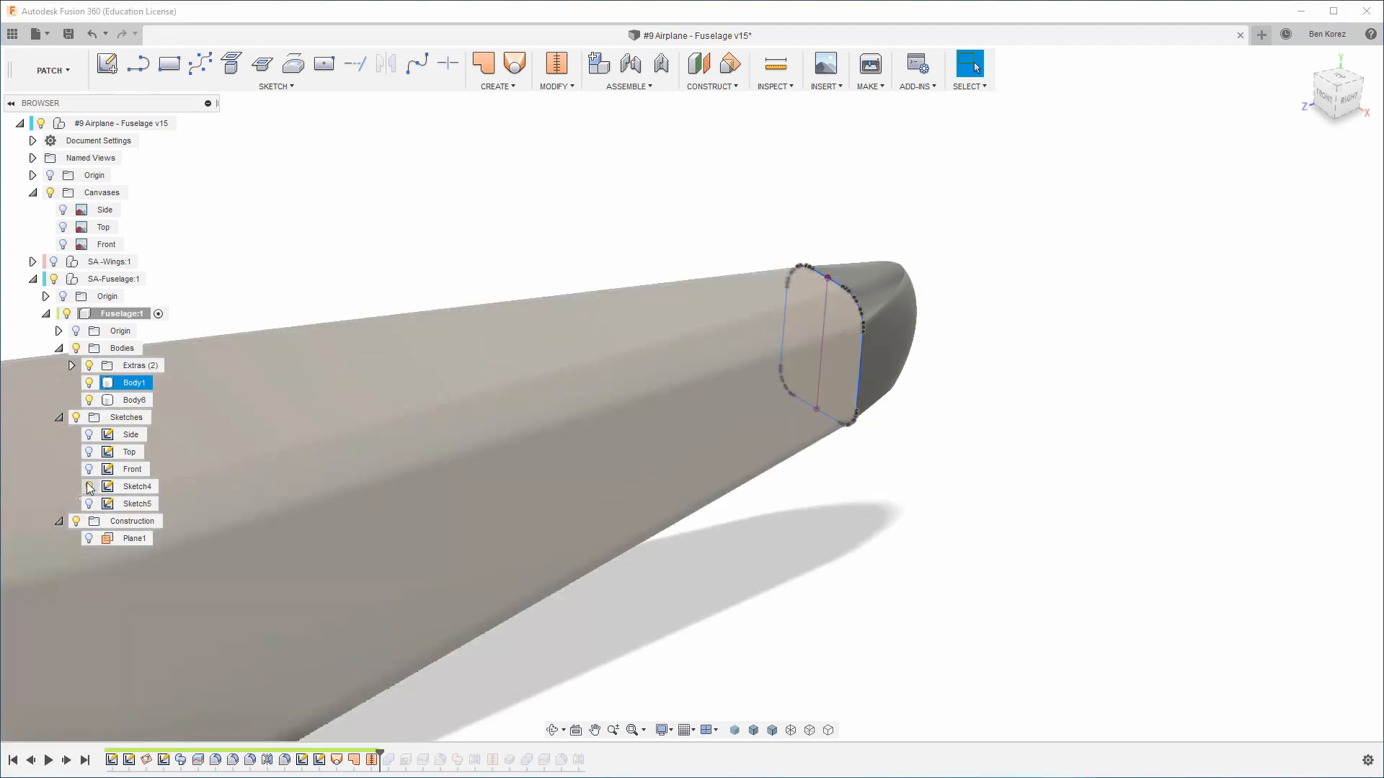
Hide Sketch4 and roll the timeline forward through the combine that joins the tail end to the main fuselage body
left_click(89, 487)
left_click(1250, 243)
middle_click_drag(1213, 284, 1214, 279, "shift")
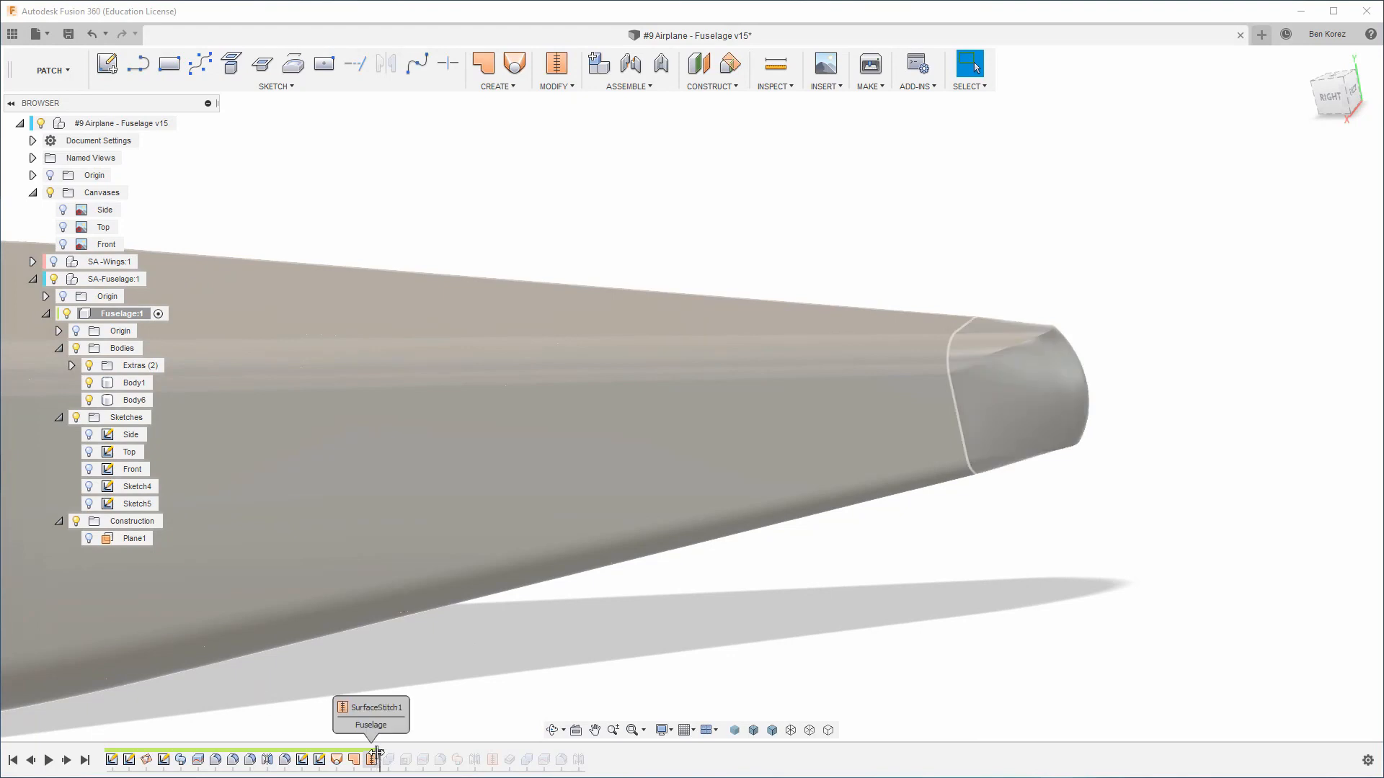
left_click_drag(380, 753, 397, 753)
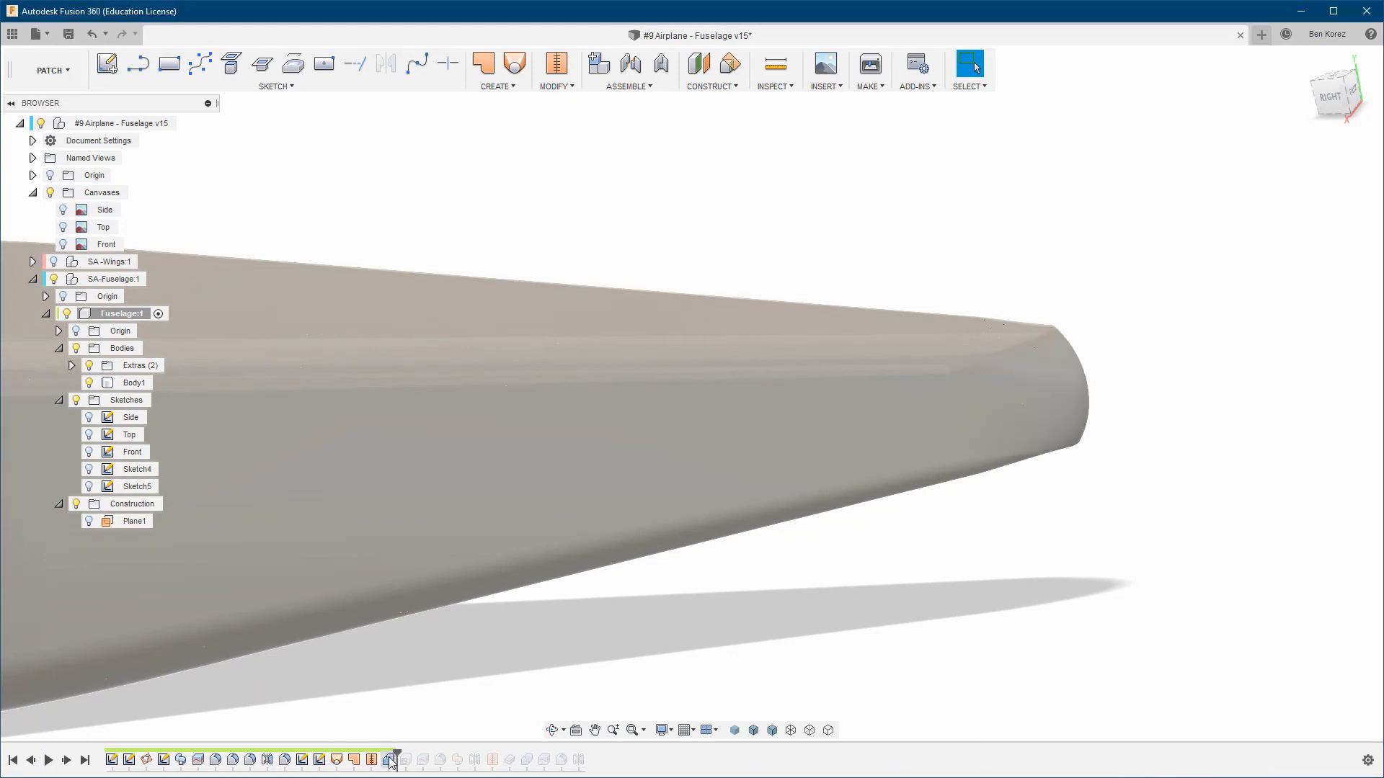
Switch to the Model workspace and inspect the joined fuselage, viewing the tail transition from above and the body from the front
left_click(52, 70)
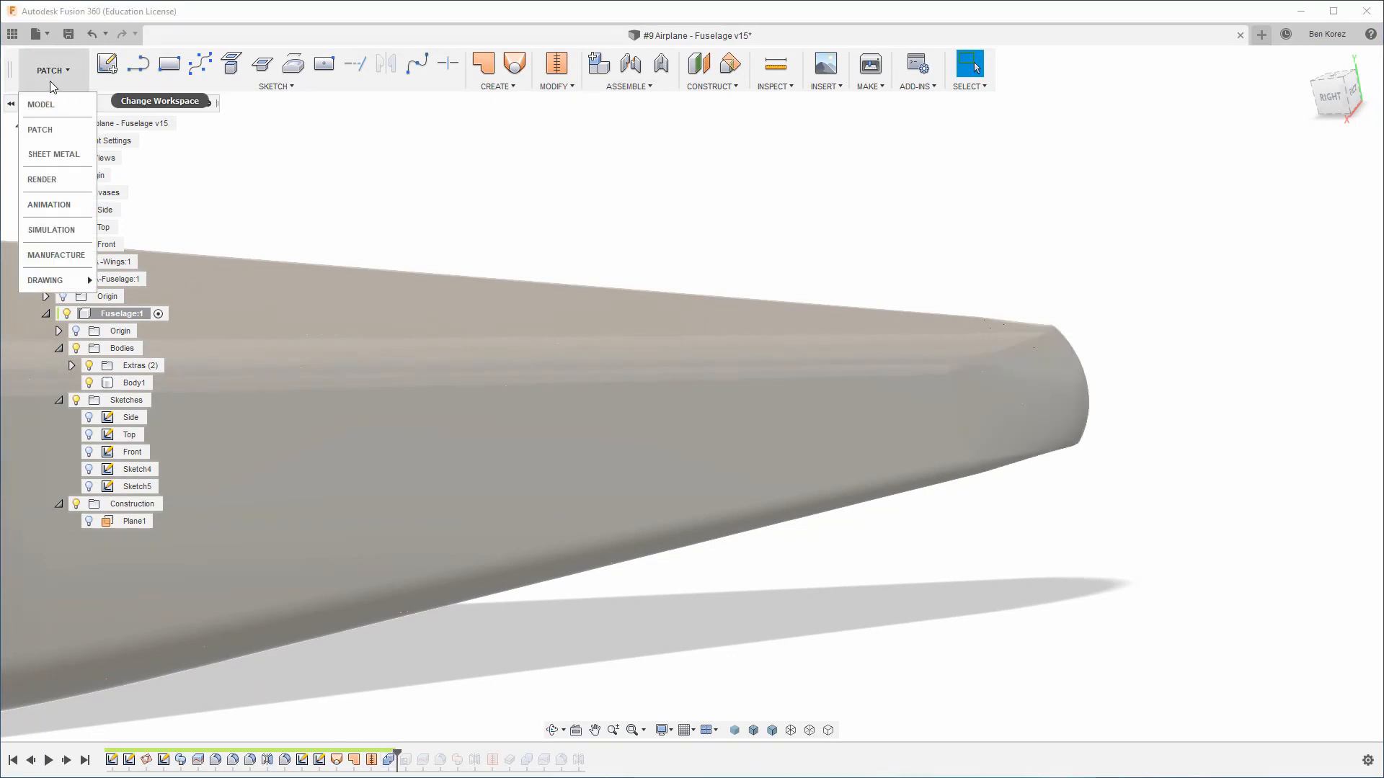
left_click(43, 101)
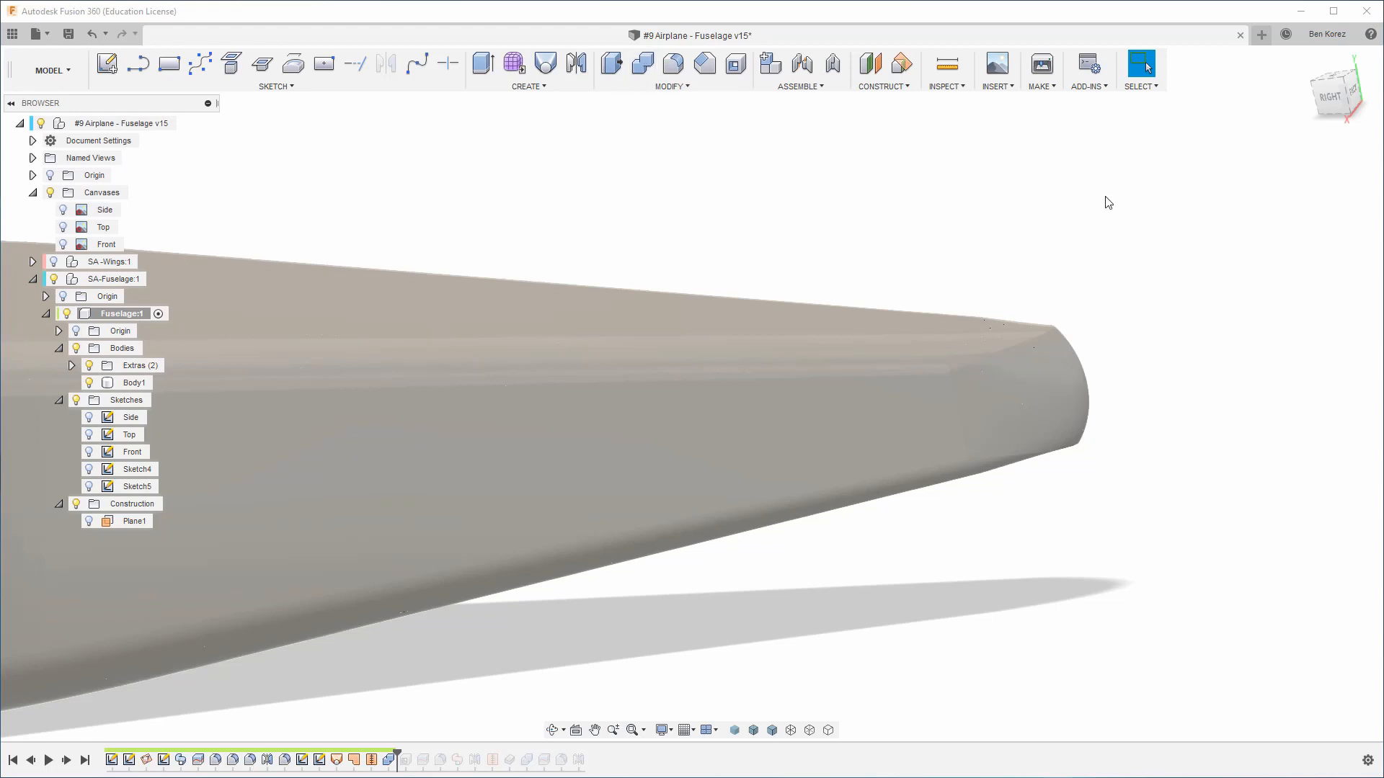
middle_click_drag(1106, 200, 1186, 250, "shift")
middle_click_drag(983, 348, 1349, 189, "shift")
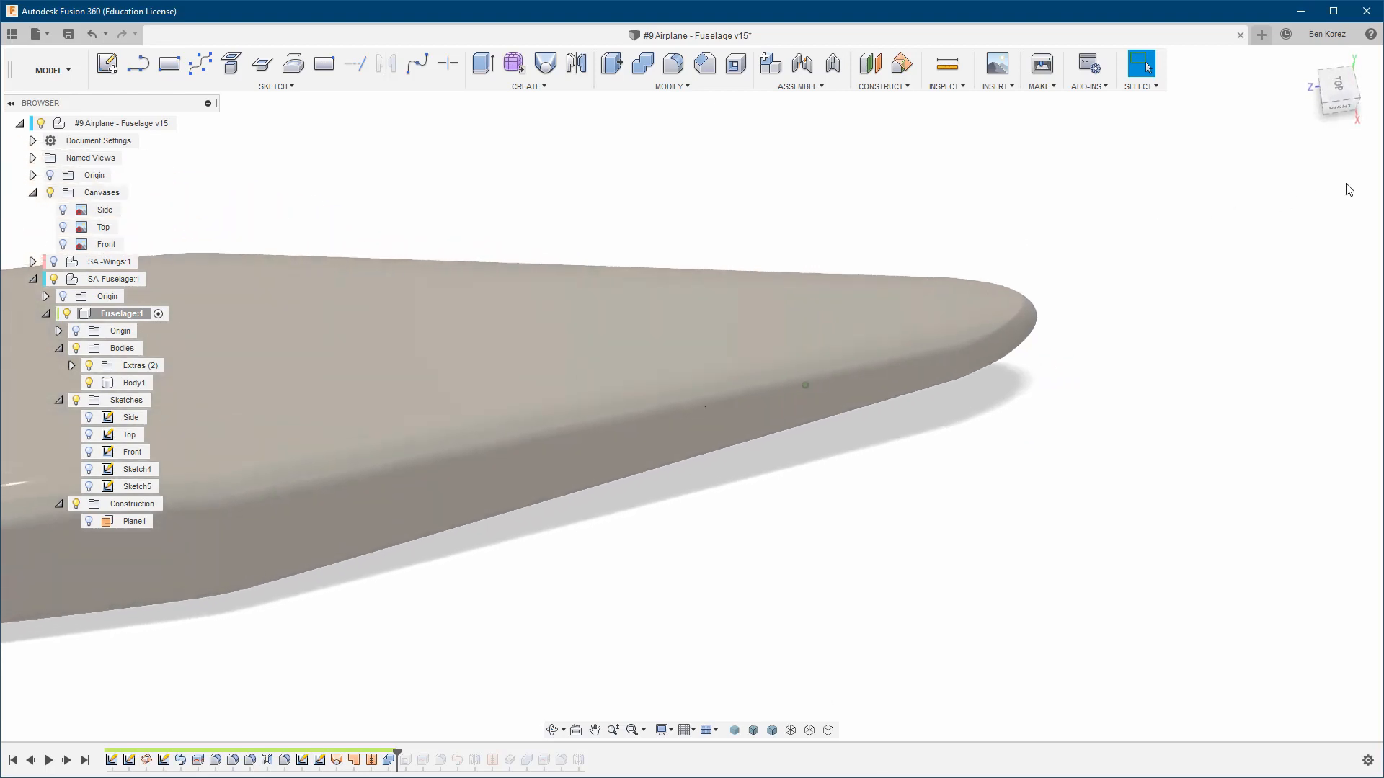
left_click(1339, 88)
scroll(1126, 289, "down", 3)
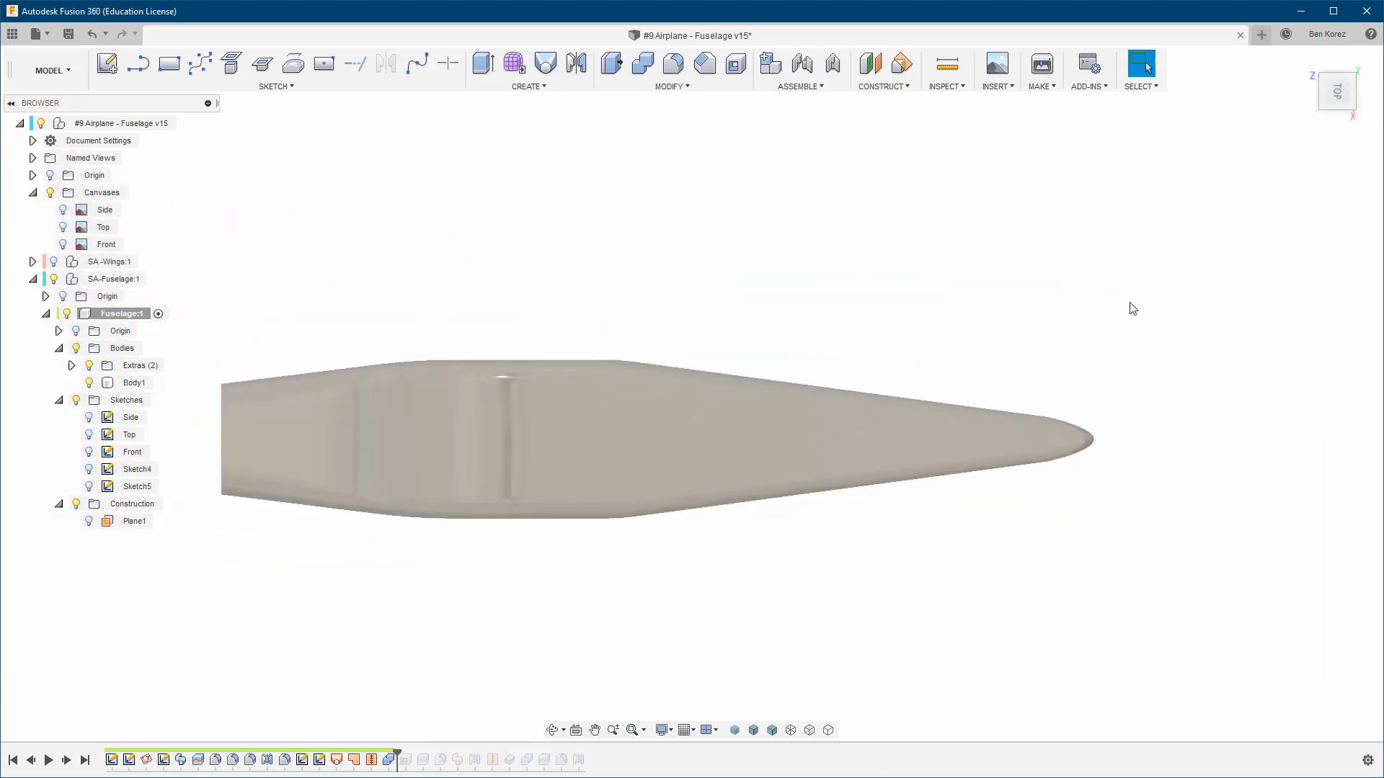
scroll(1063, 438, "up", 5)
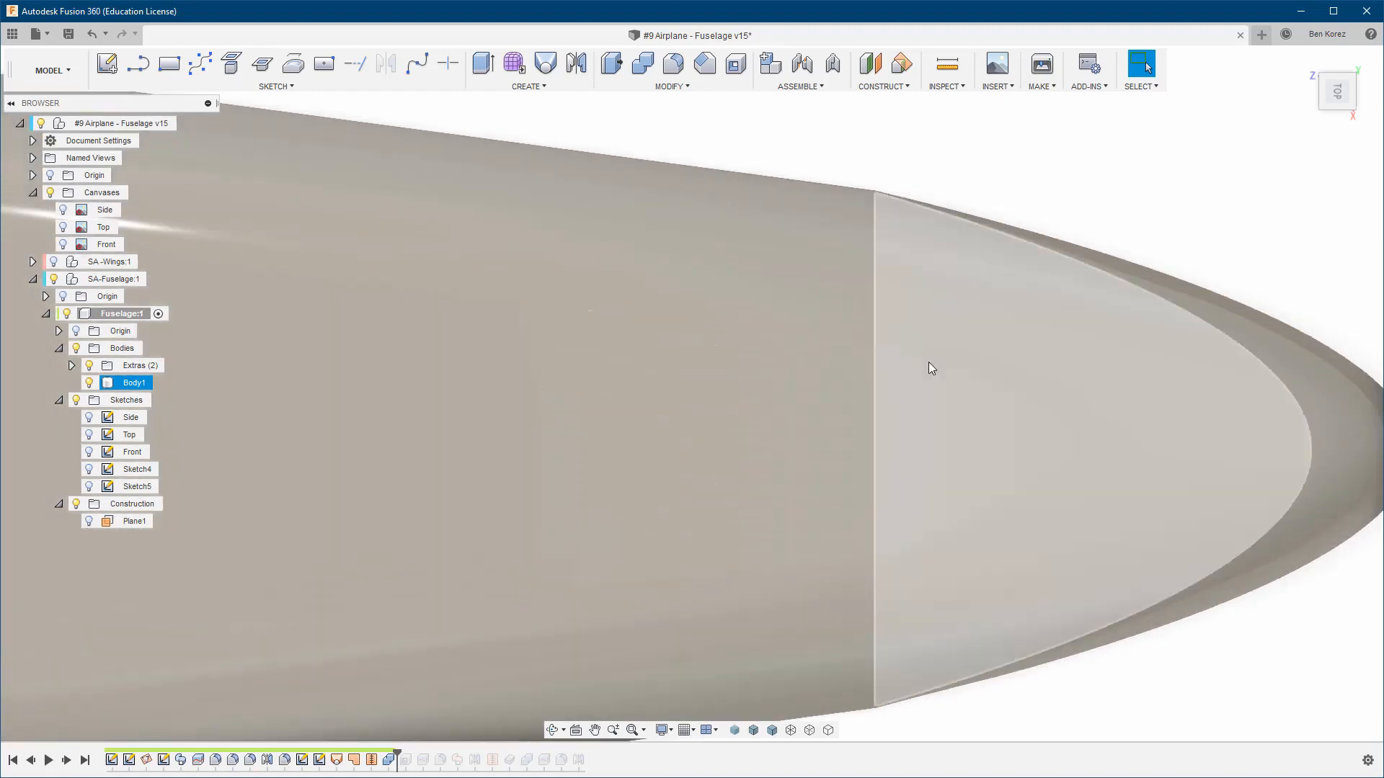
scroll(965, 335, "down", 3)
middle_click_drag(965, 335, 1121, 282, "shift")
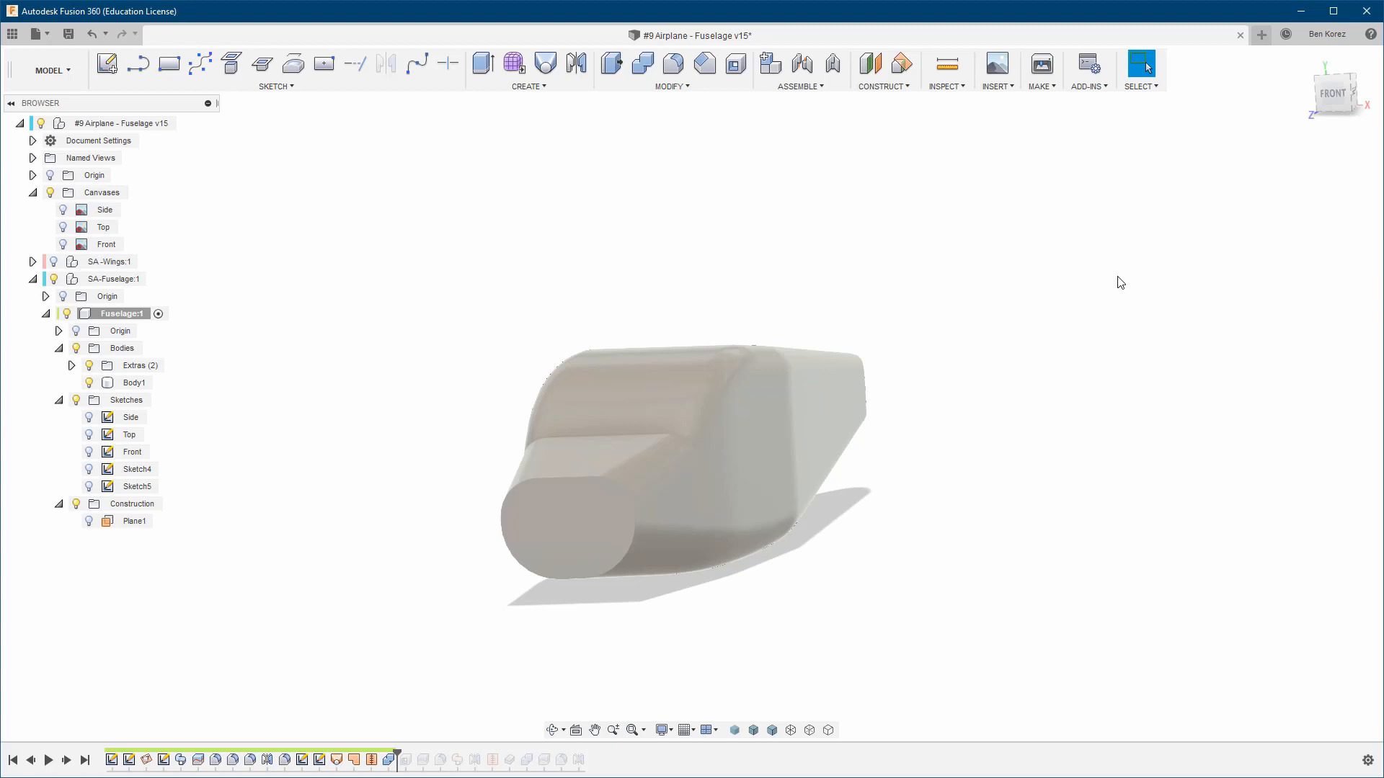
middle_click_drag(1121, 282, 1115, 281, "shift")
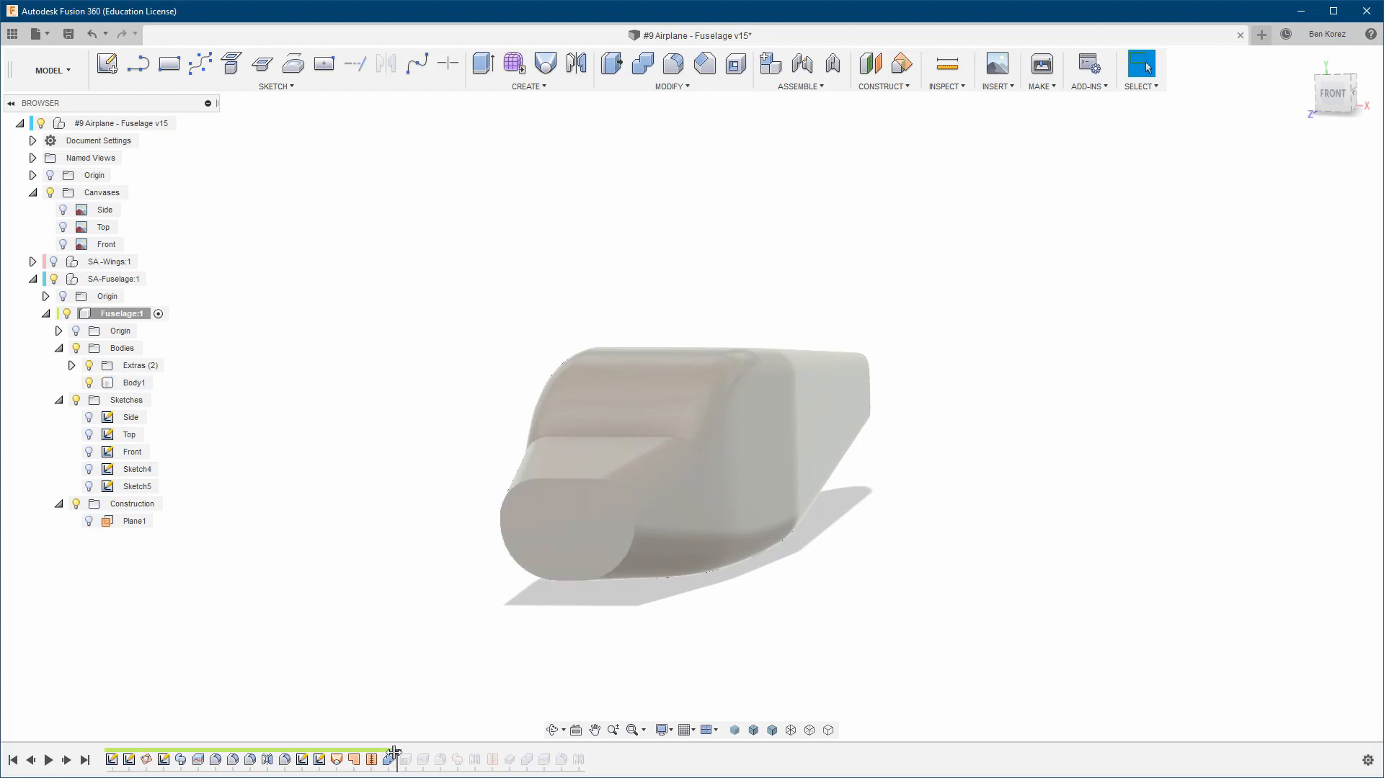
Roll the timeline forward through the Shell feature, then review its settings and the hollowed nose opening
mouse_move(395, 752)
left_mouse_down()
mouse_move(414, 755)
mouse_move(400, 757)
left_mouse_up()
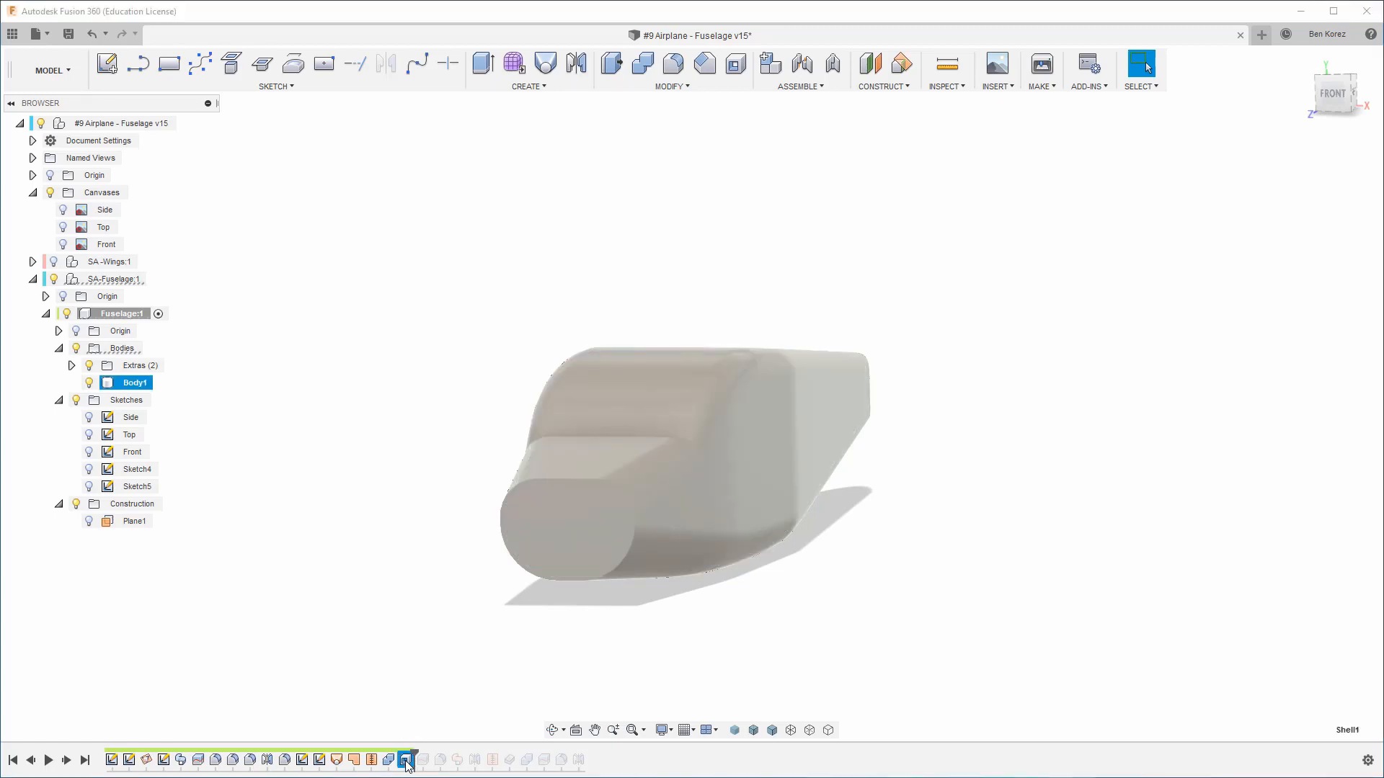
double_click(406, 761)
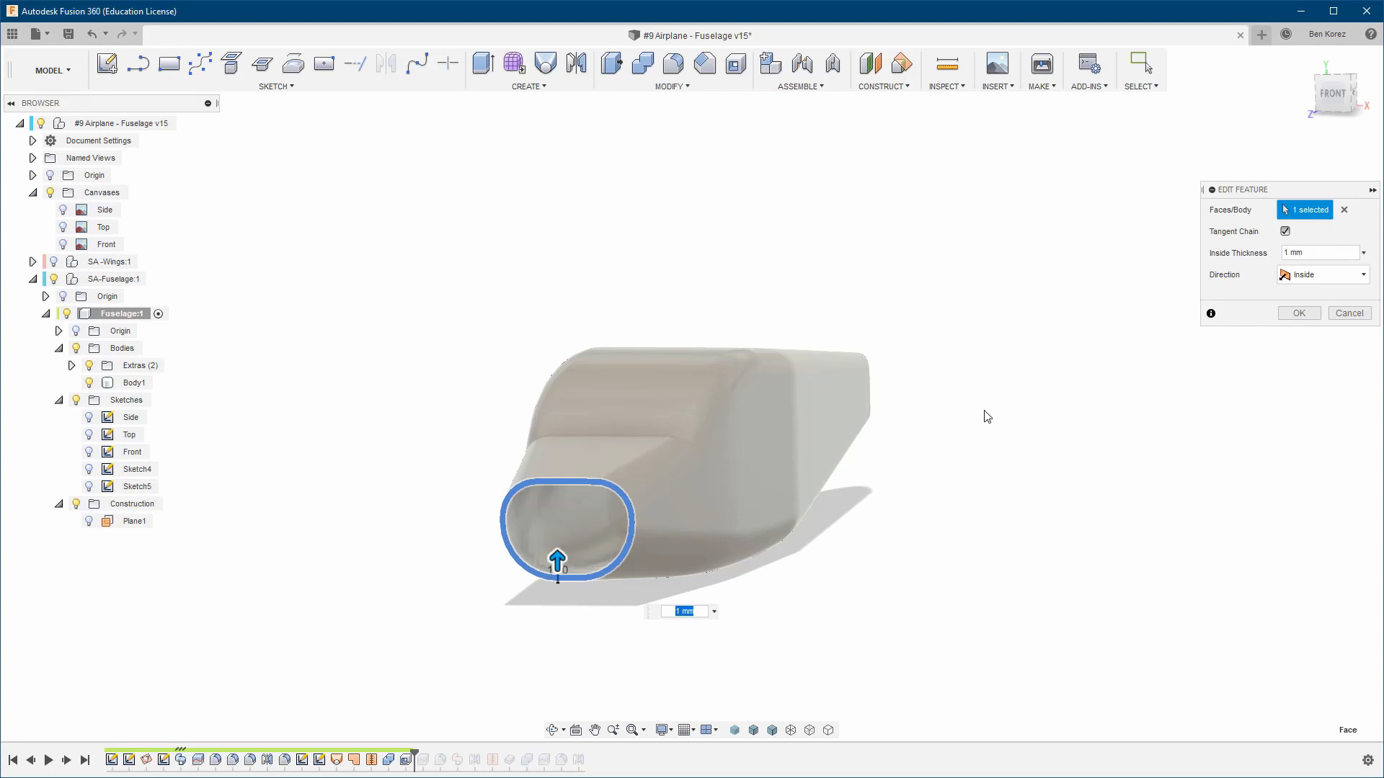
left_click(1348, 312)
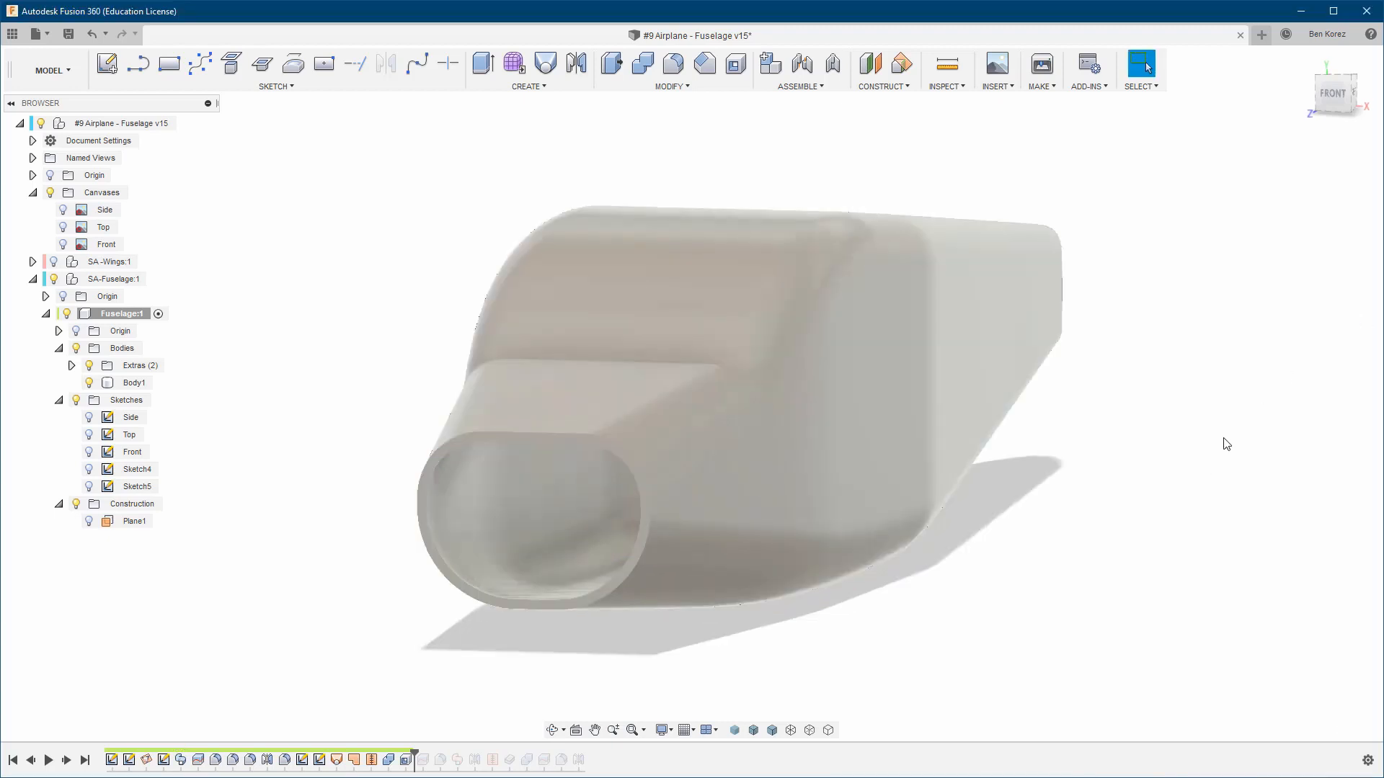
scroll(512, 507, "up", 4)
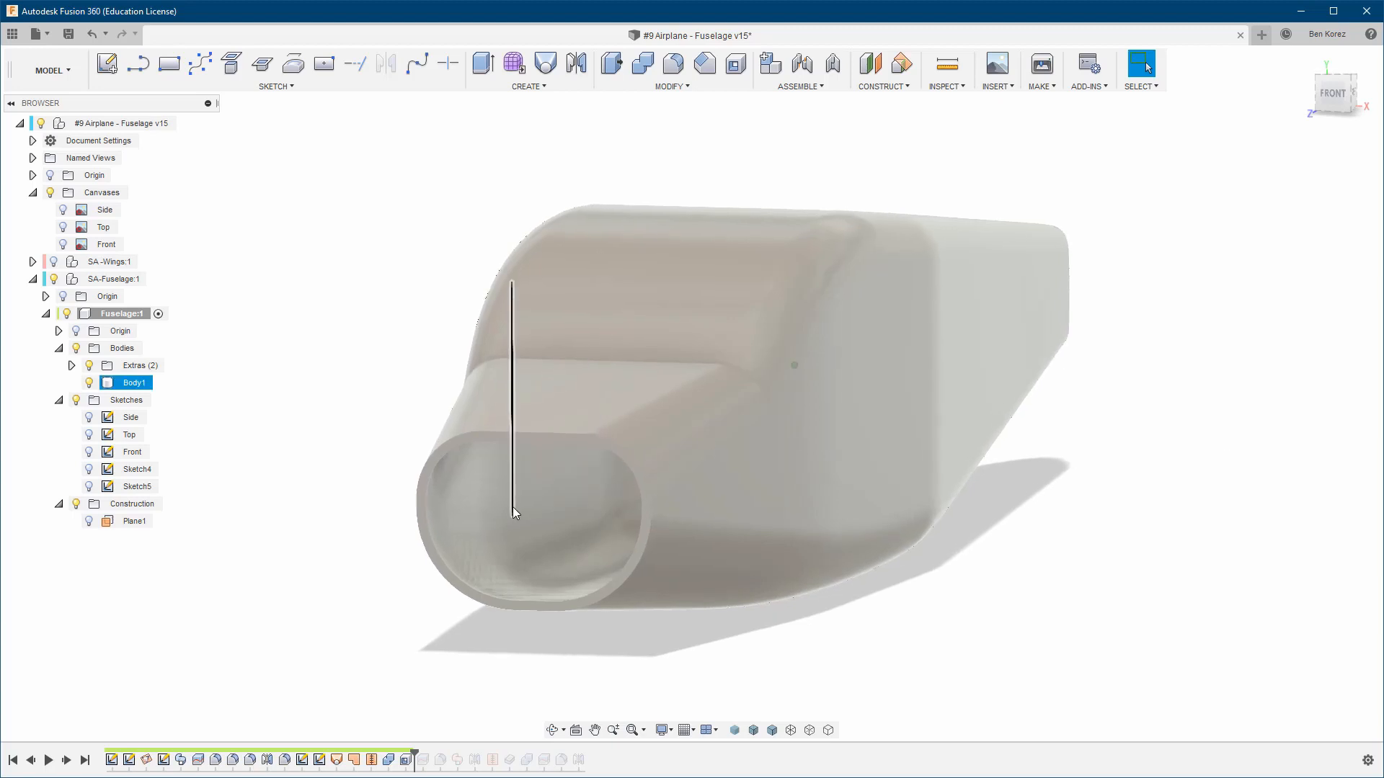
scroll(514, 514, "up", 5)
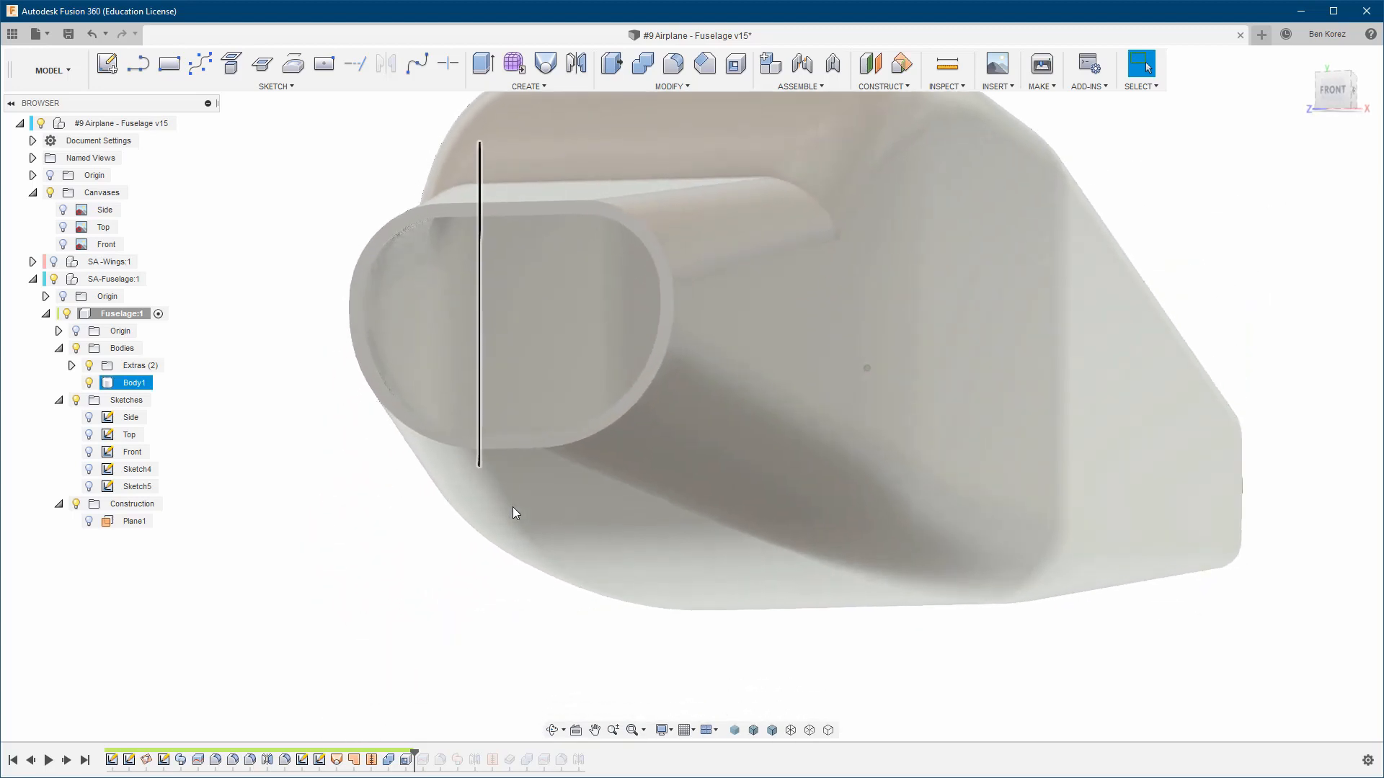
scroll(514, 514, "down", 8)
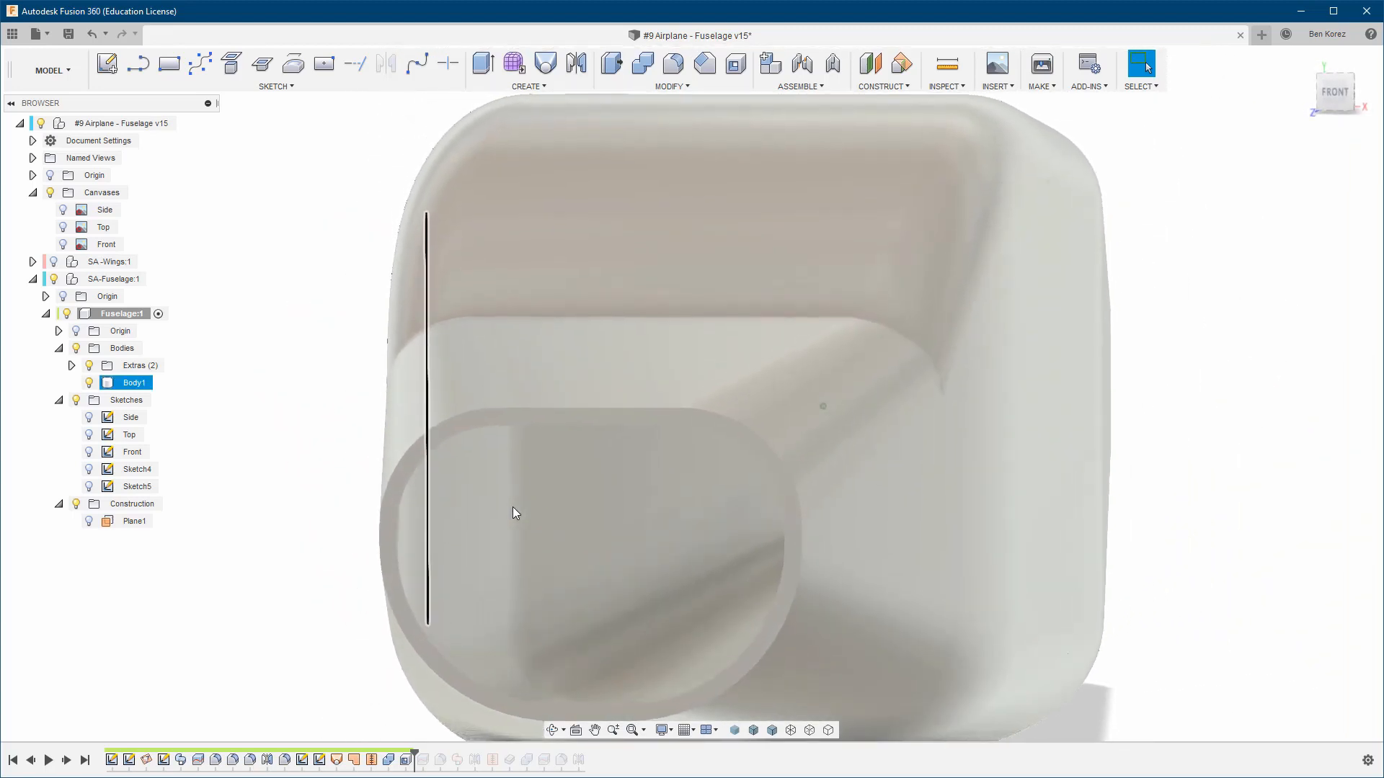
Edit the fuselage shell and set its inside thickness to 0.6 mm
double_click(405, 759)
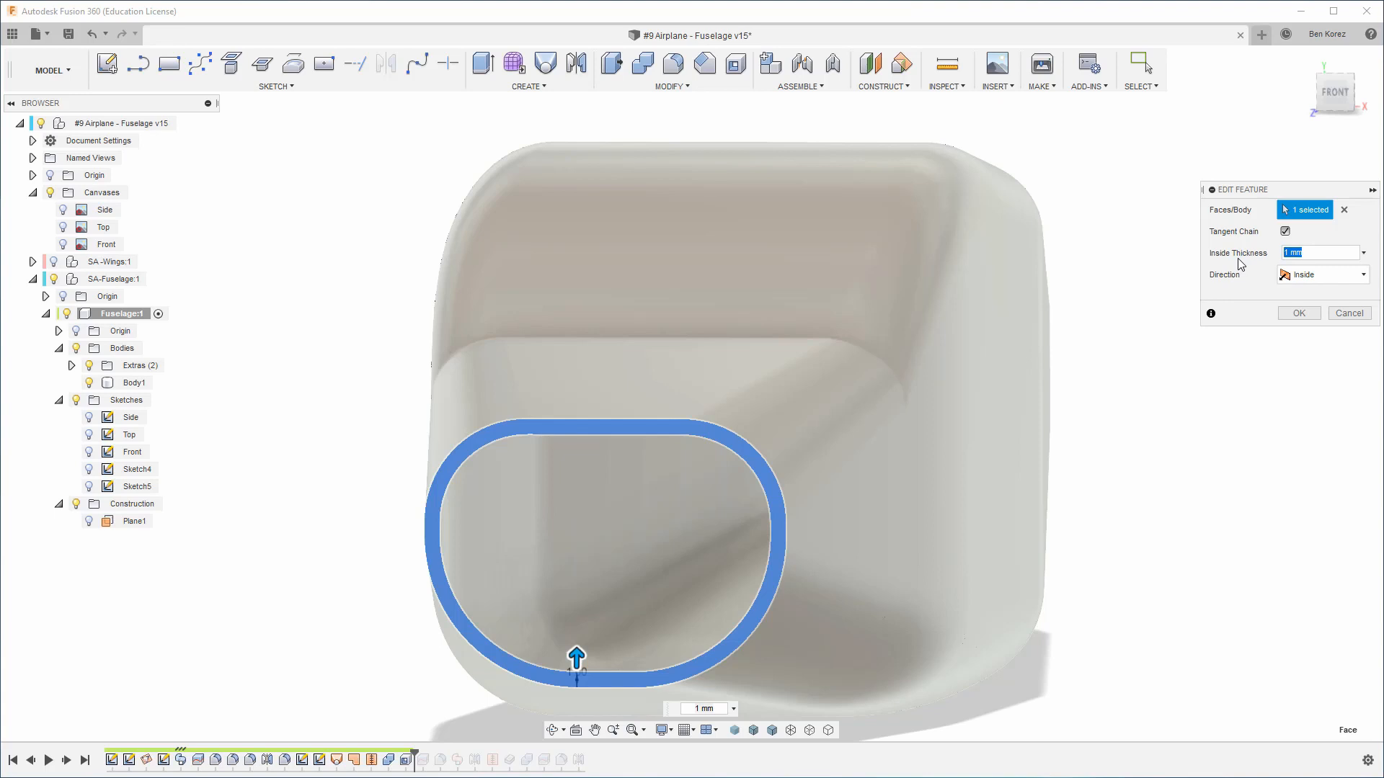
type("0.6")
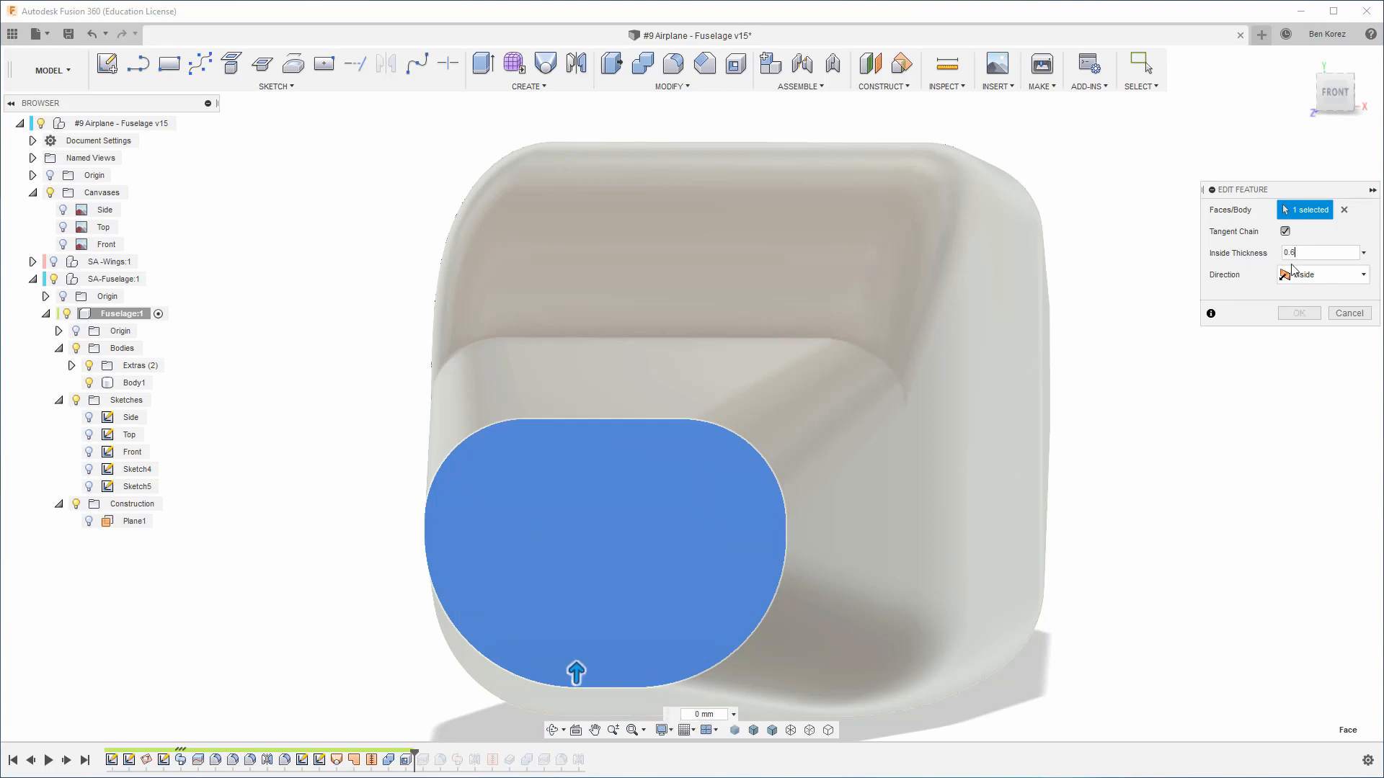
left_click(1299, 313)
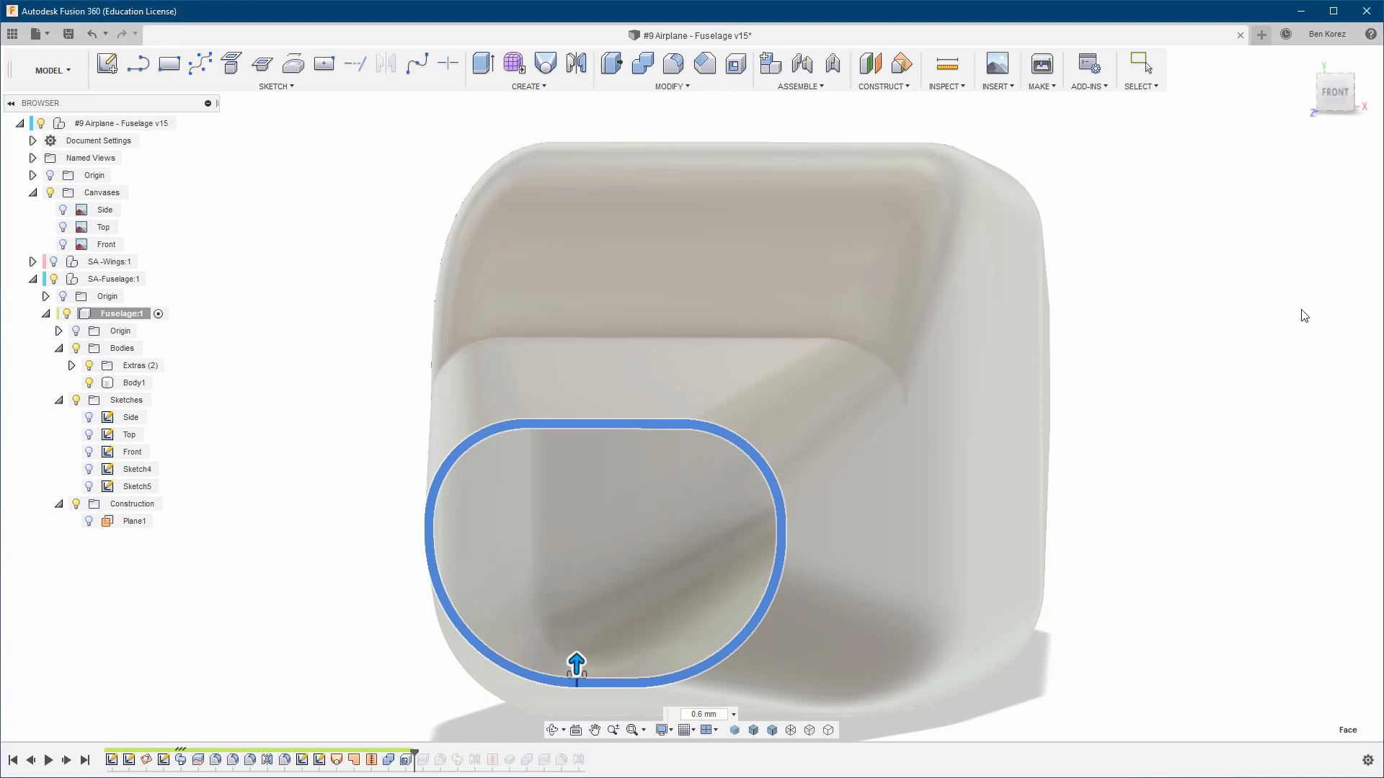
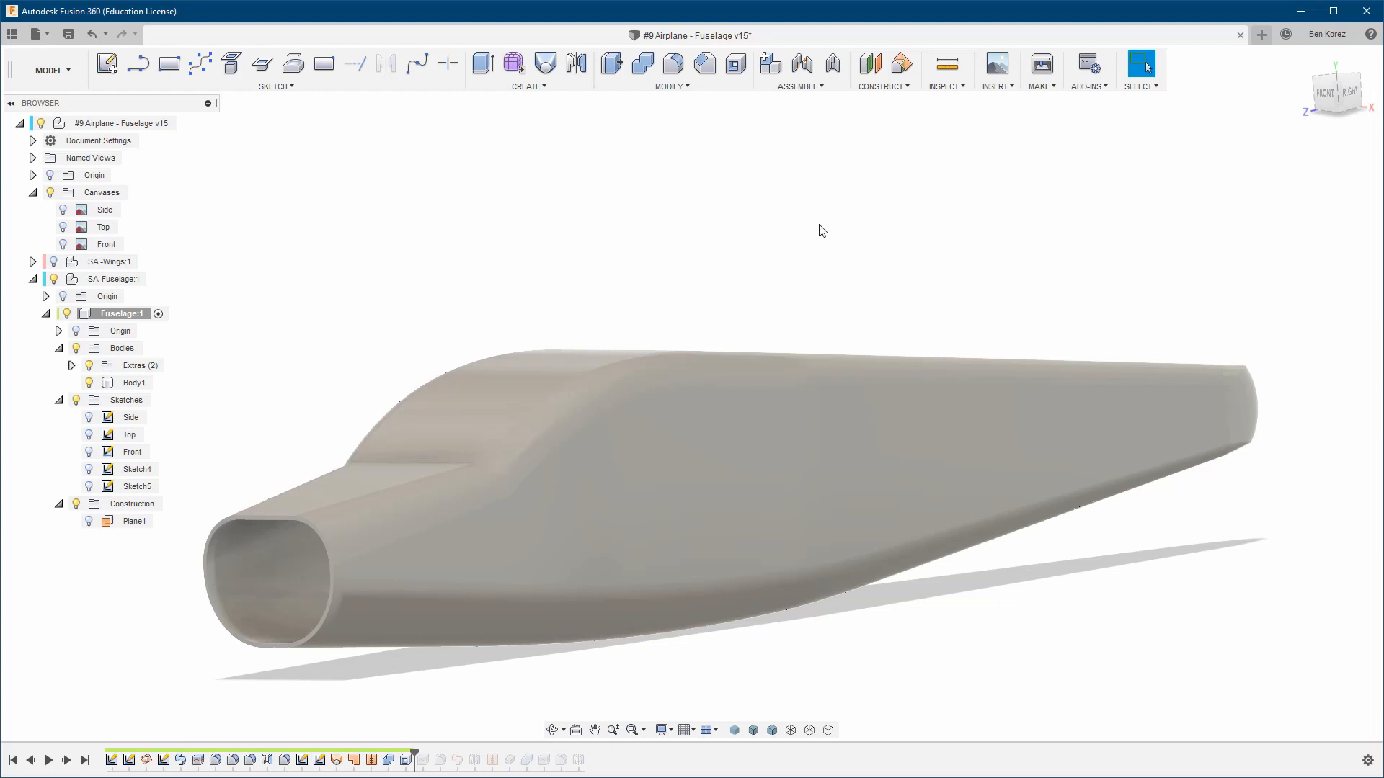
Collapse the Fuselage component's Sketches, Bodies and Construction folders, then the component itself in the browser
middle_click_drag(819, 225, 753, 252, "shift")
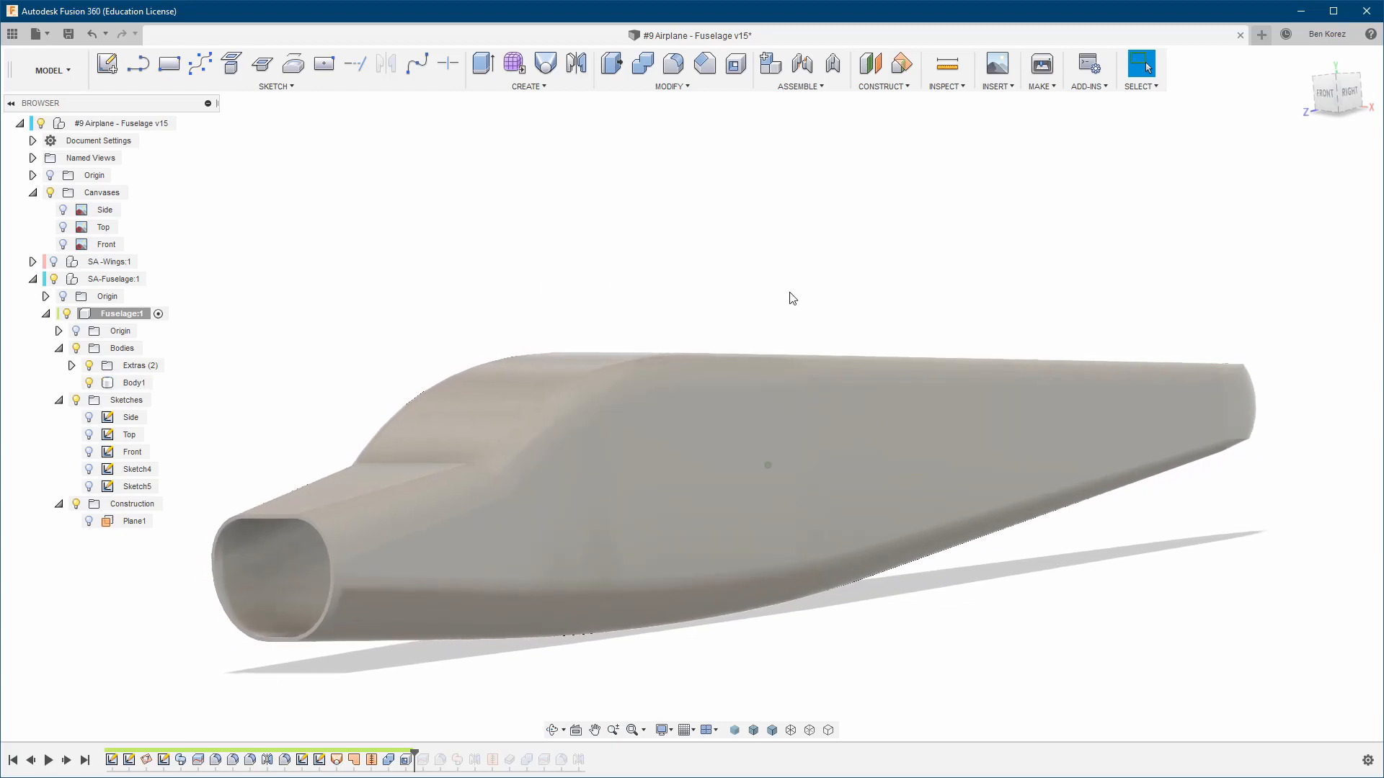
middle_click_drag(833, 288, 732, 293, "shift")
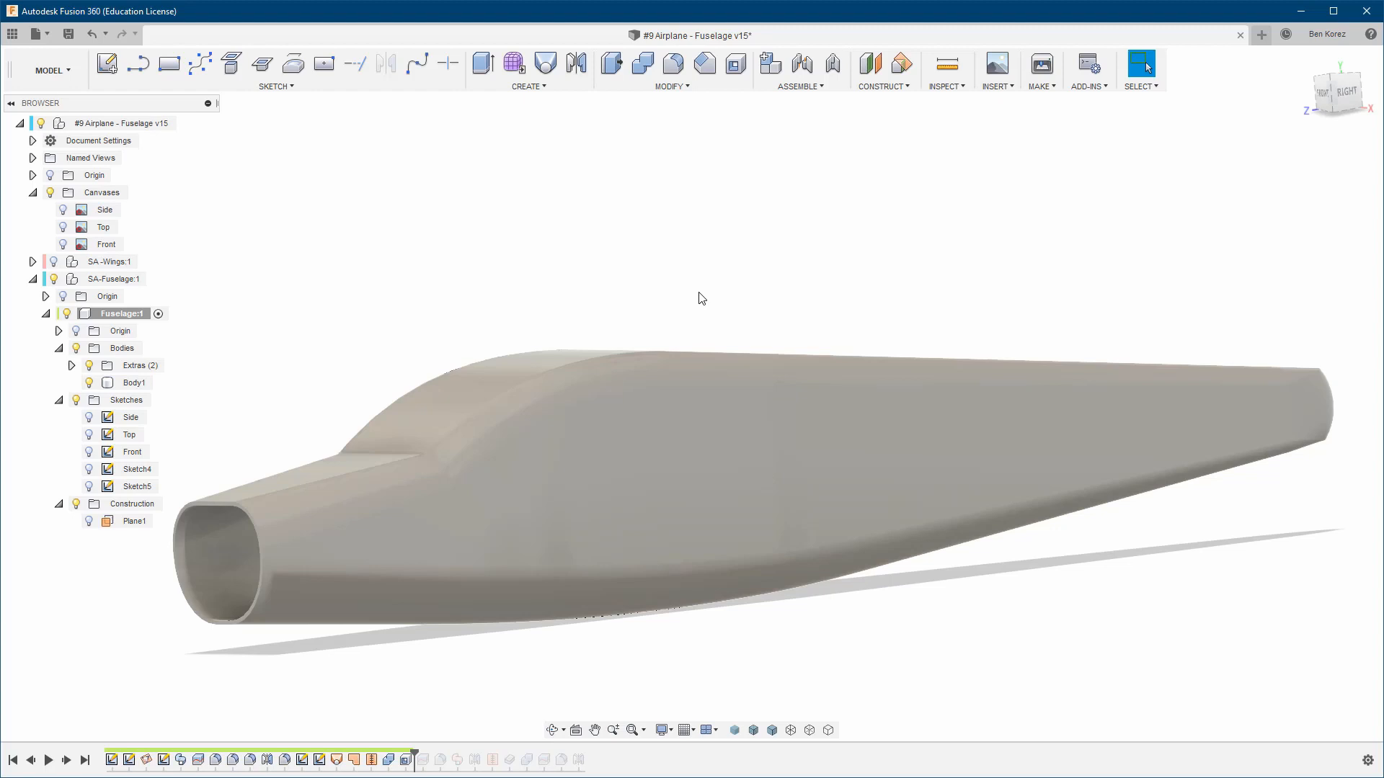
middle_click_drag(701, 298, 701, 299, "shift")
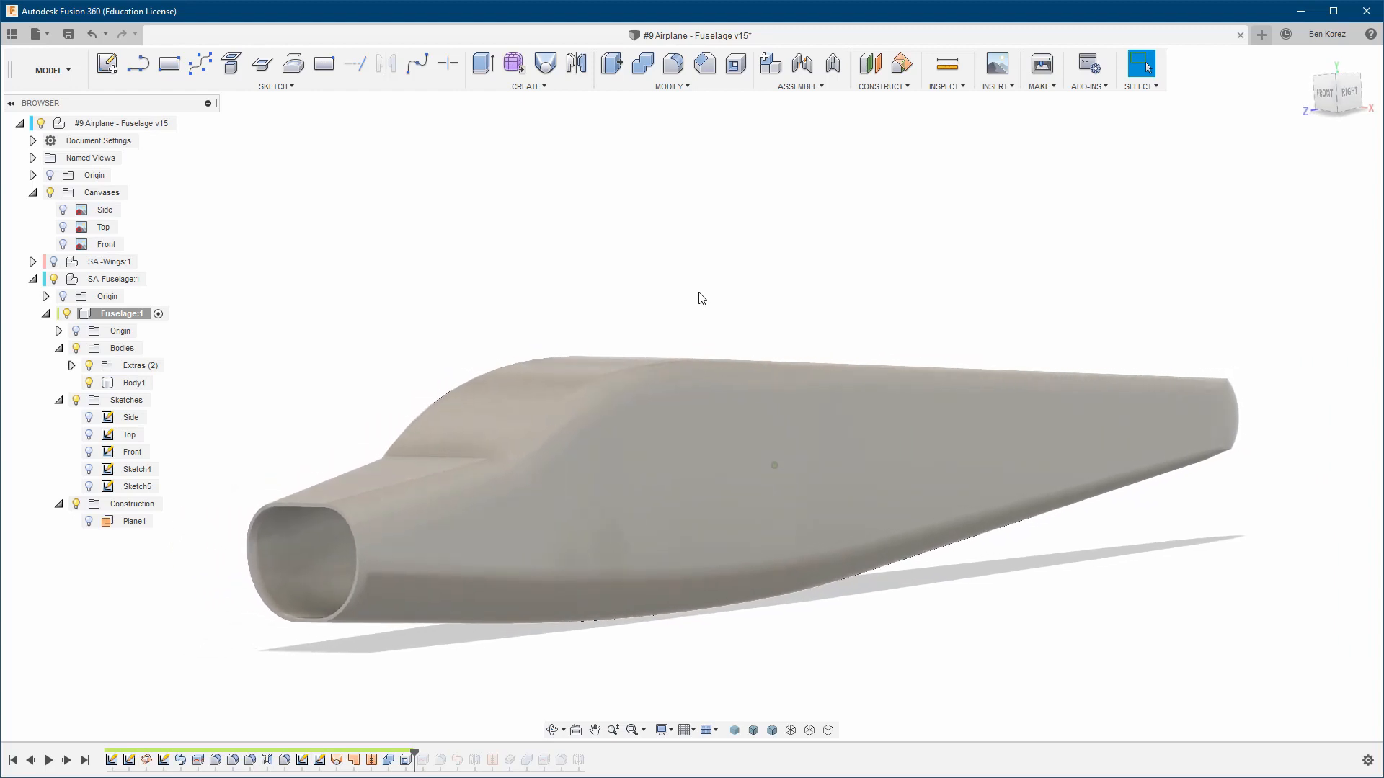
left_click(59, 400)
left_click(60, 349)
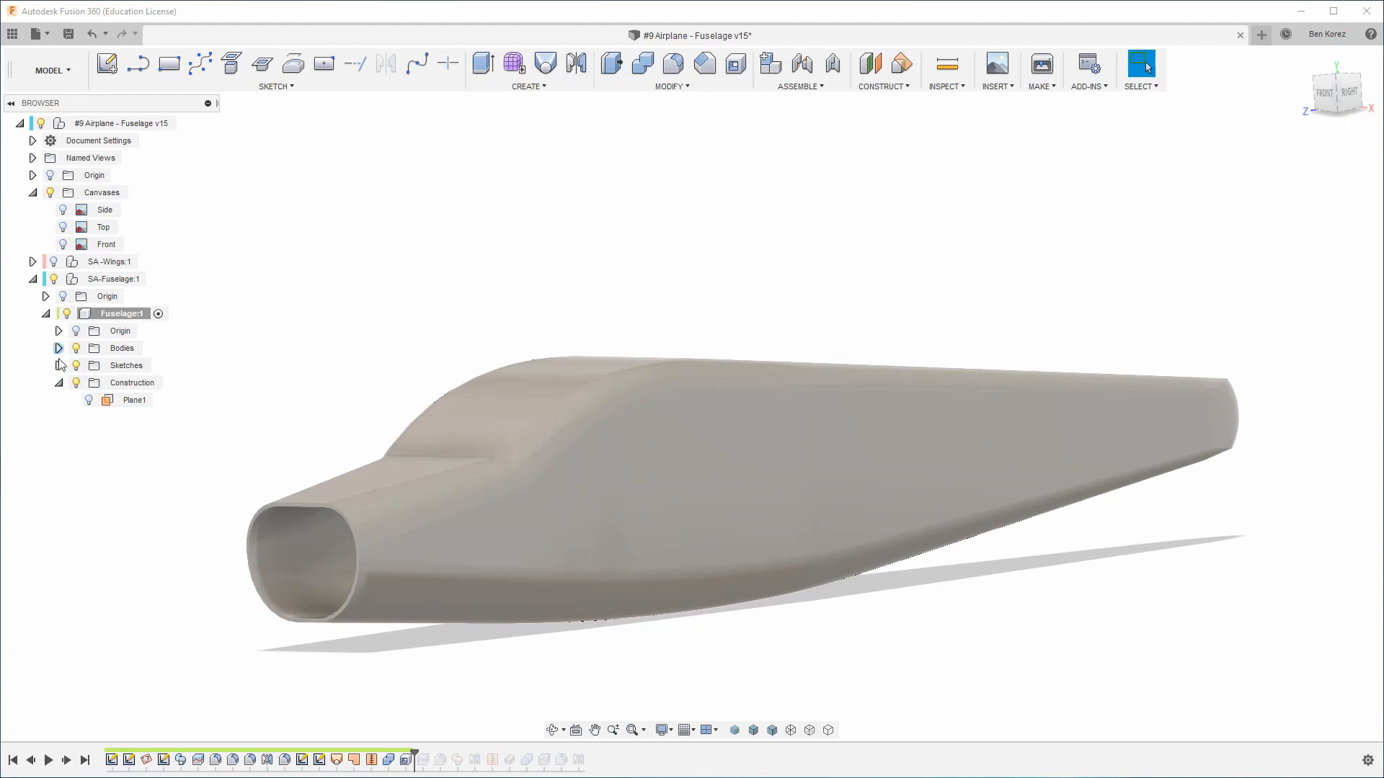
left_click(60, 383)
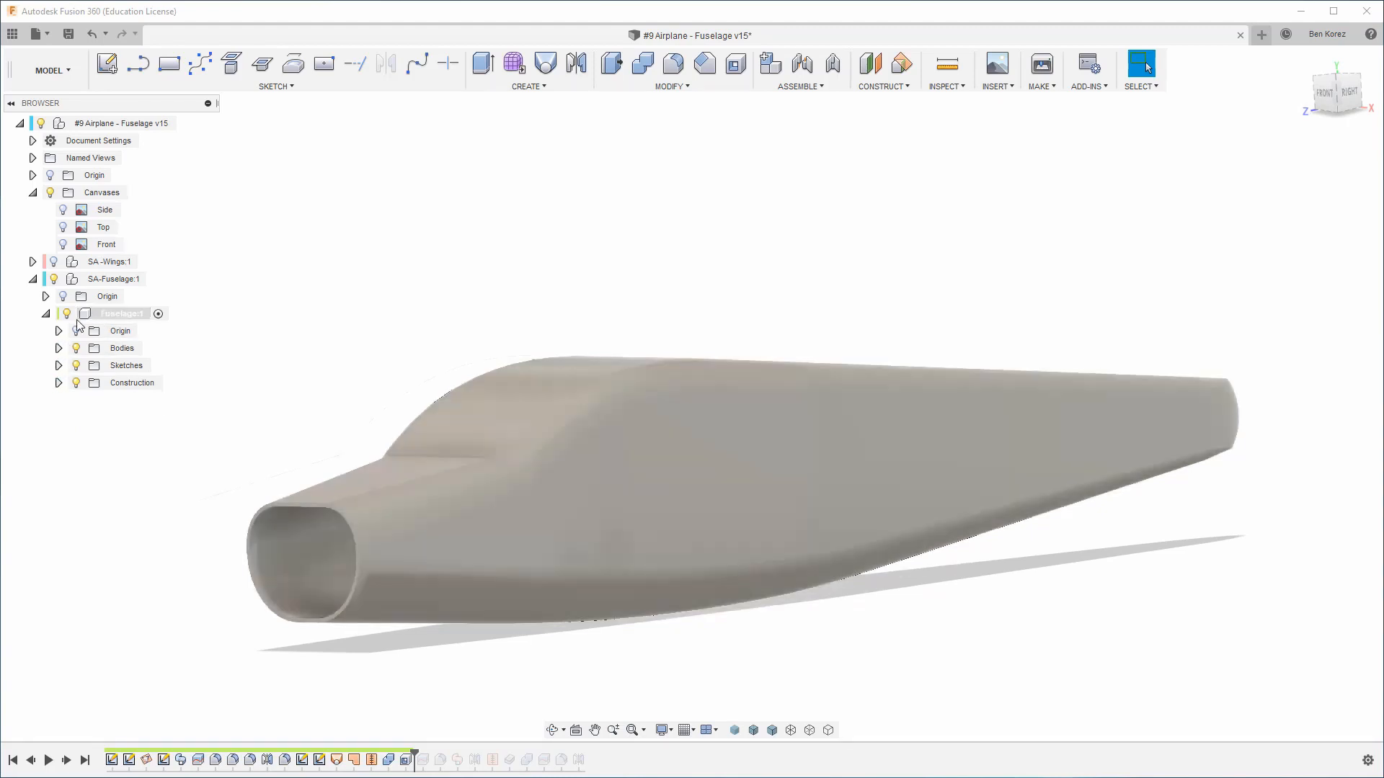
left_click(47, 314)
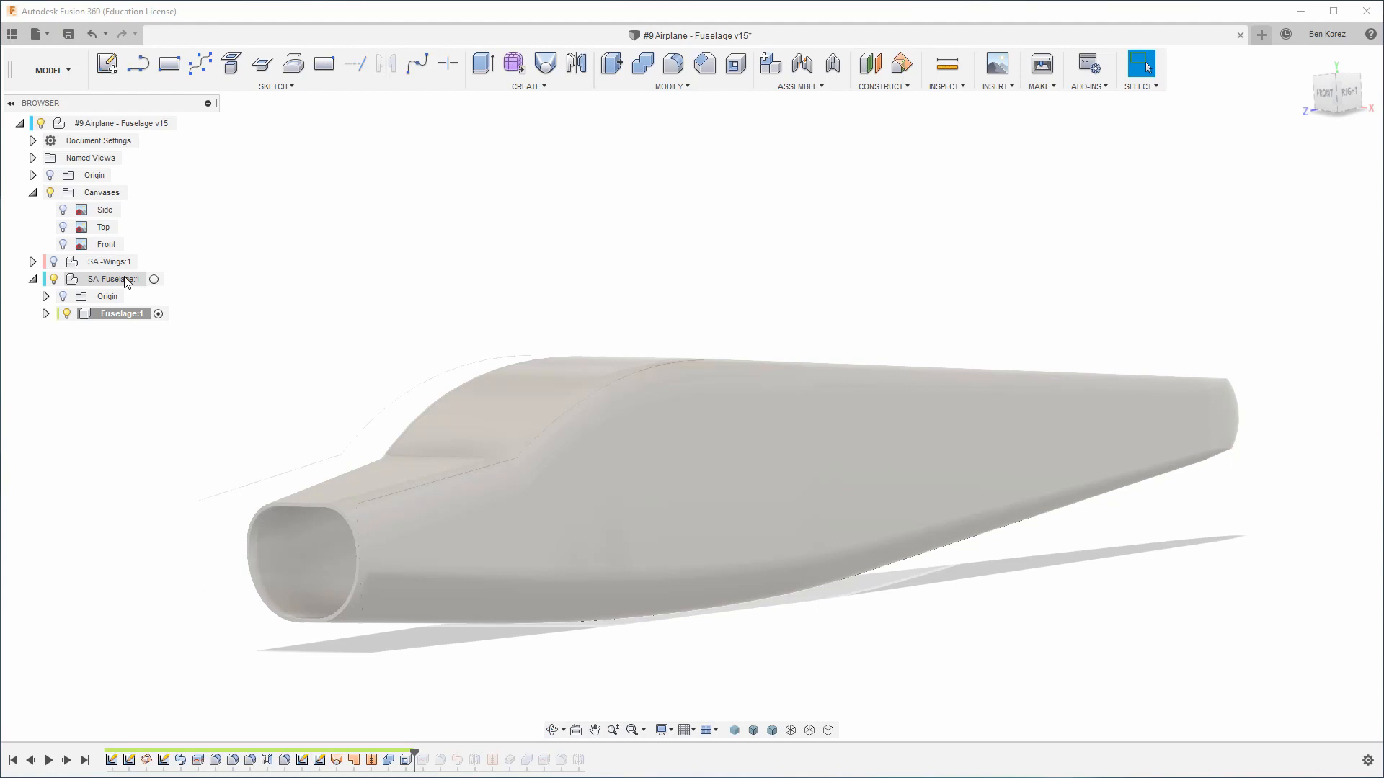
Show the SA-Wings component alongside the fuselage and activate the top-level airplane assembly
left_click(53, 262)
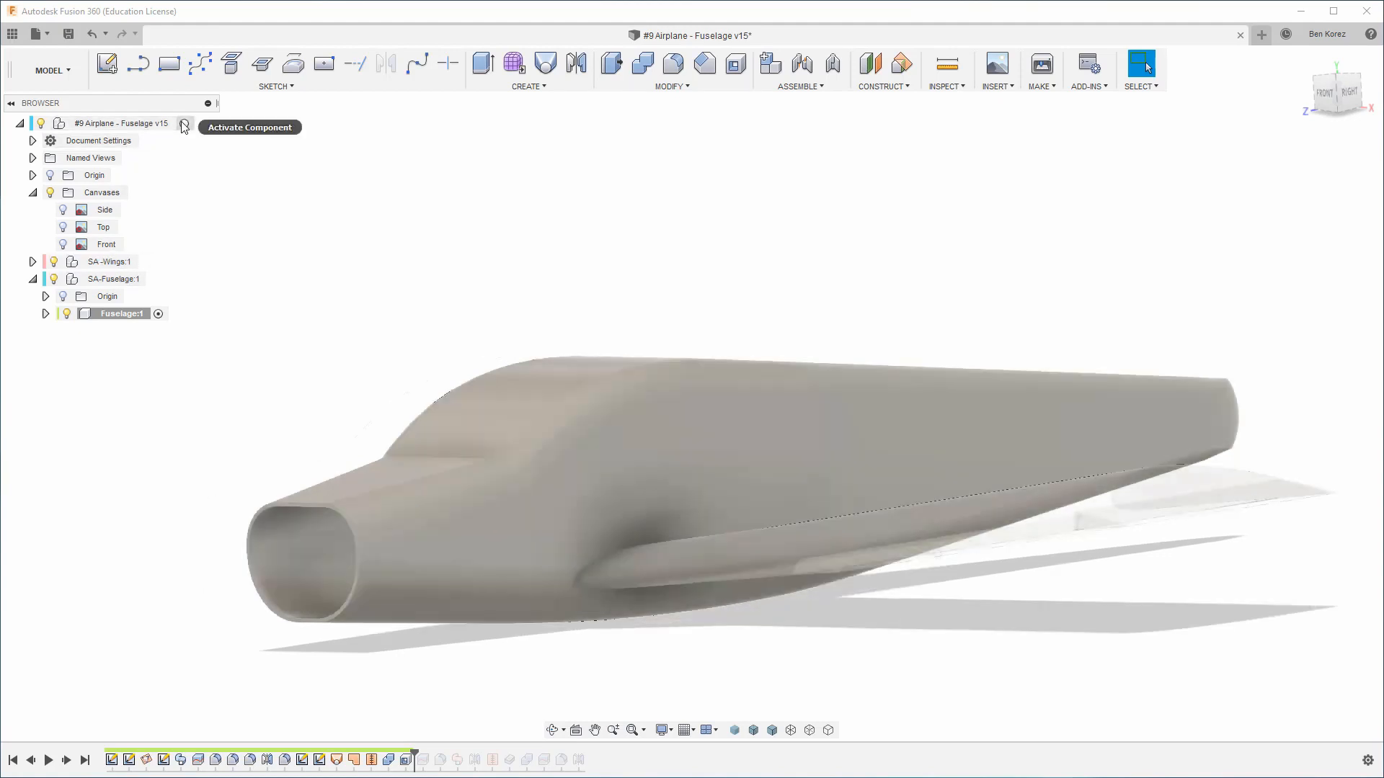
left_click(193, 124)
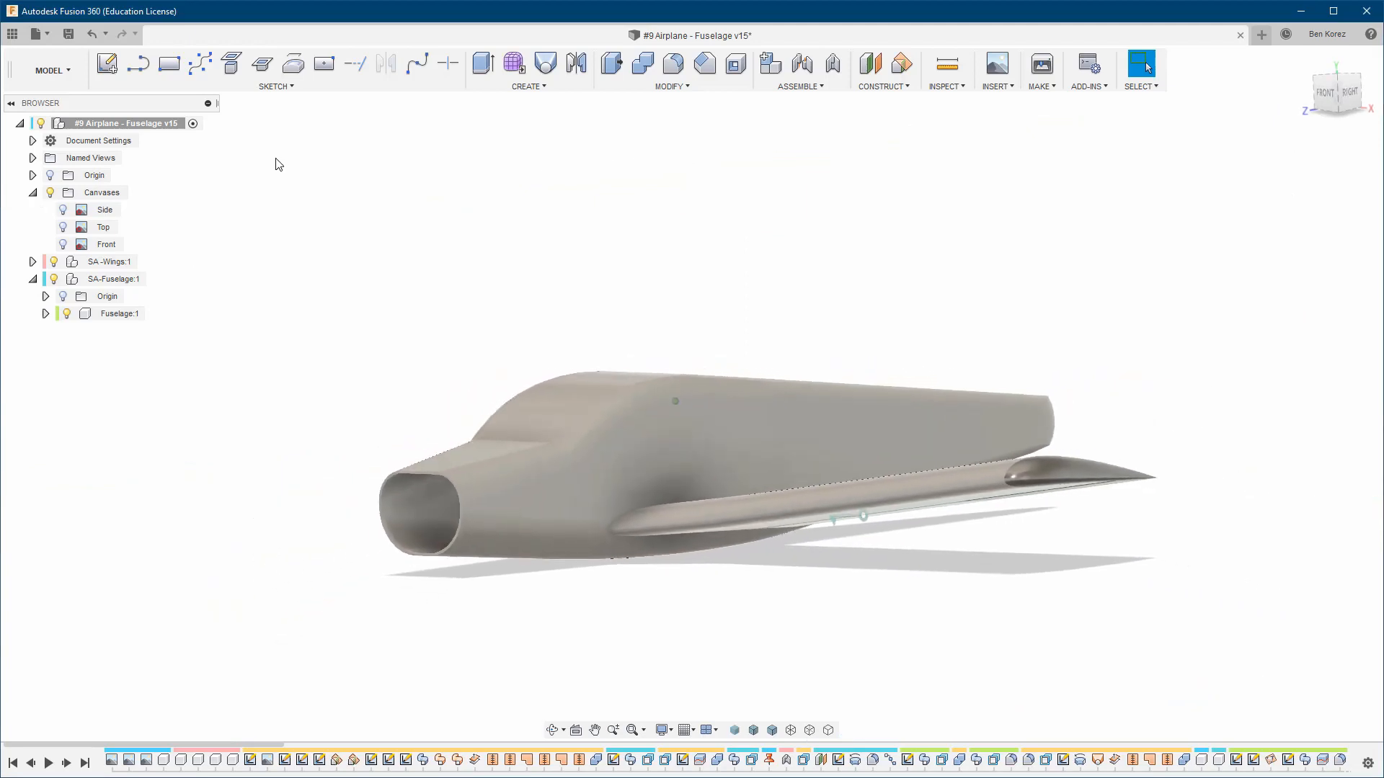